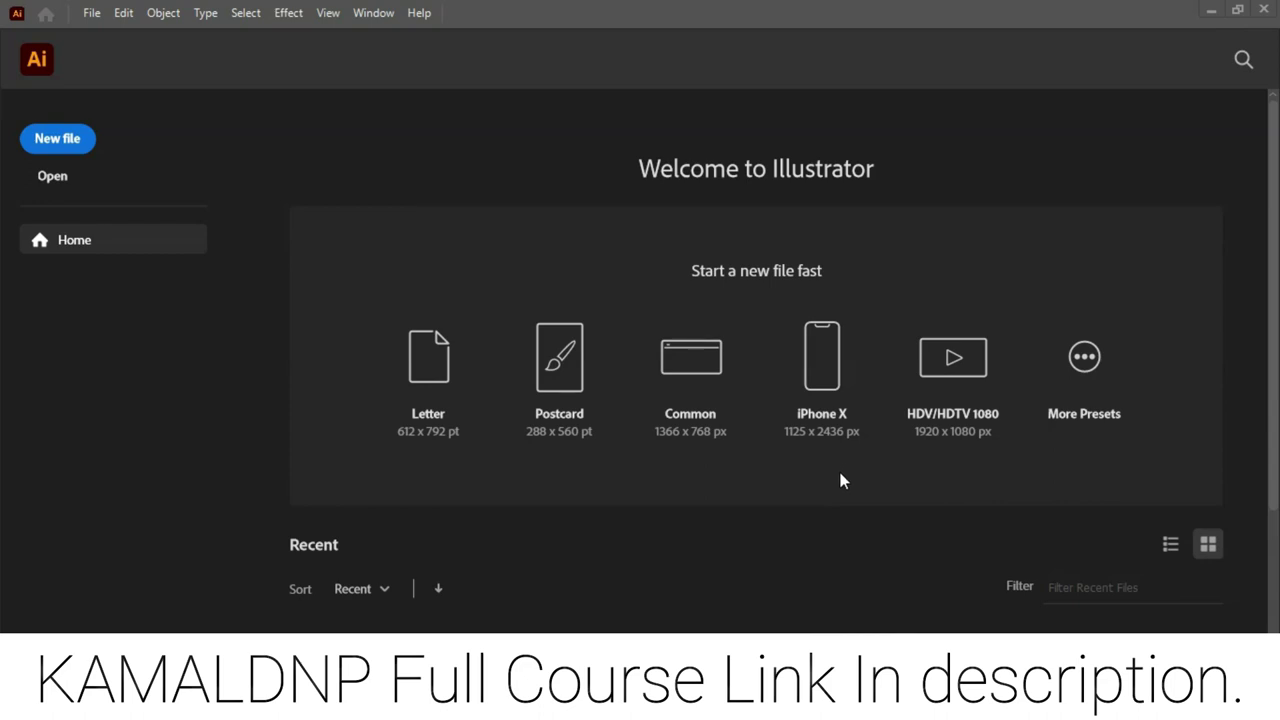
Start a new document from the Home screen using the 512 × 512 px preset
click(70, 139)
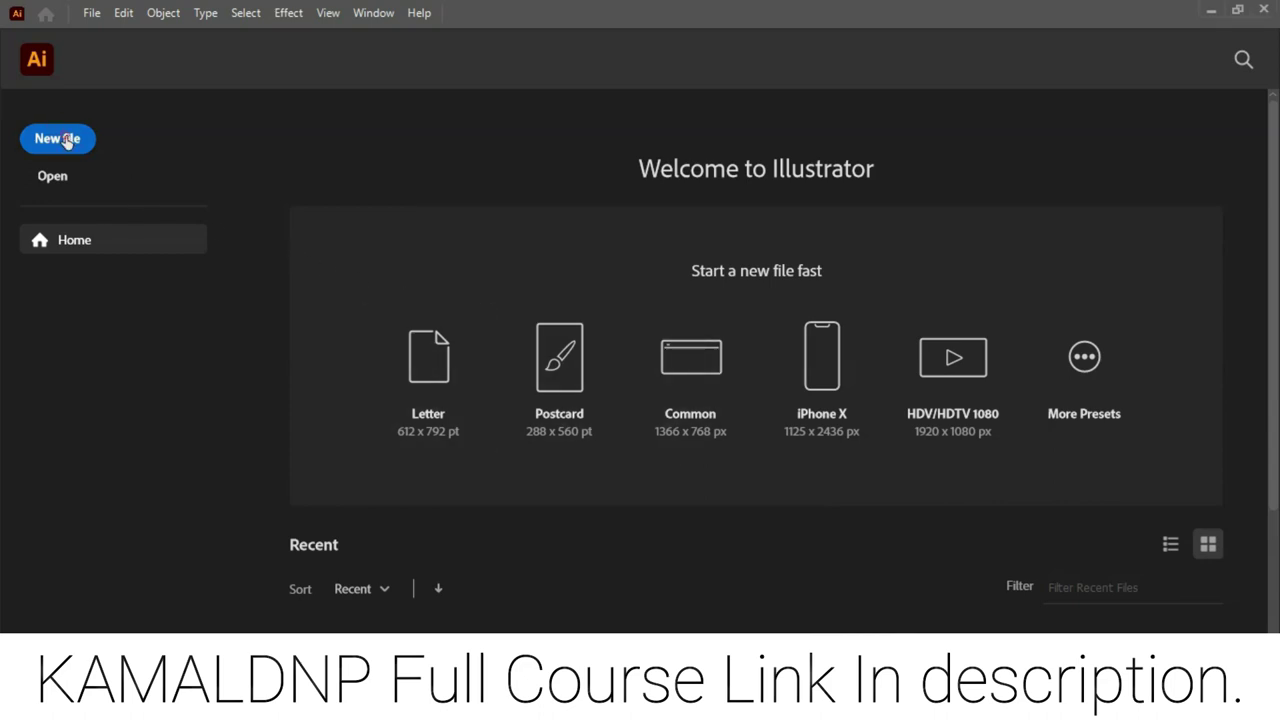
click(406, 195)
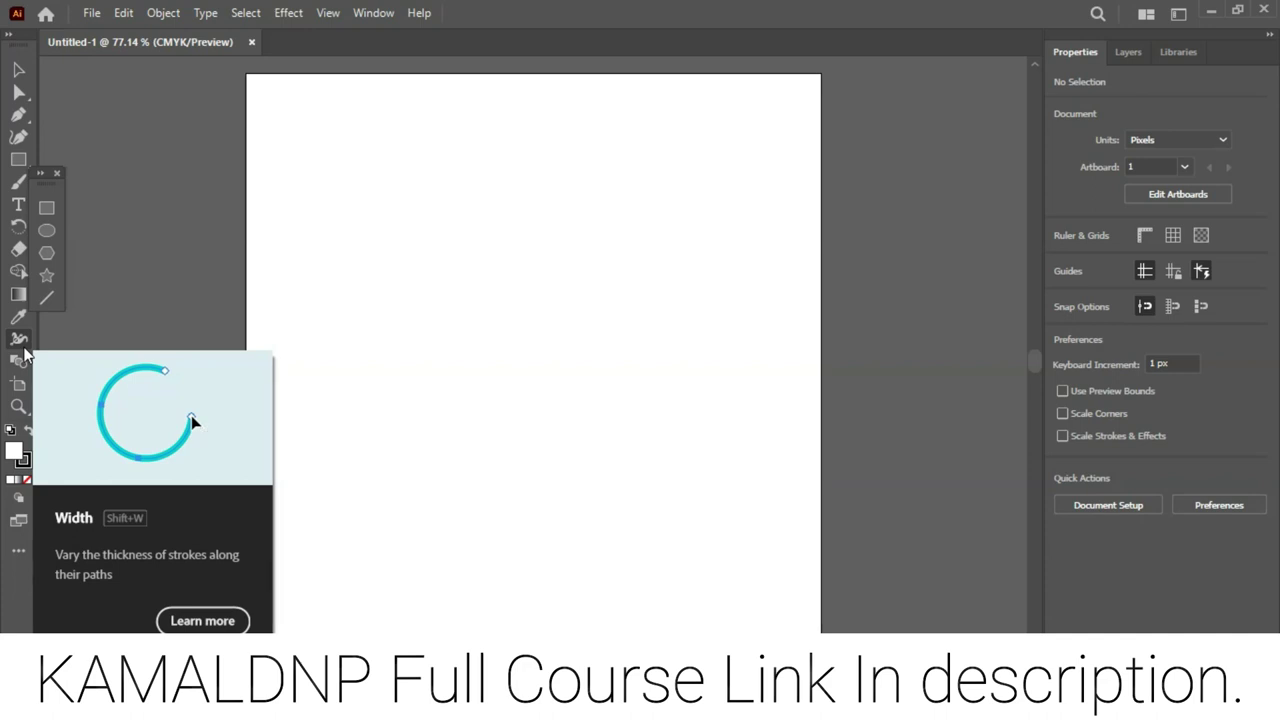
click(16, 159)
drag(16, 159, 45, 173)
drag(390, 141, 706, 378)
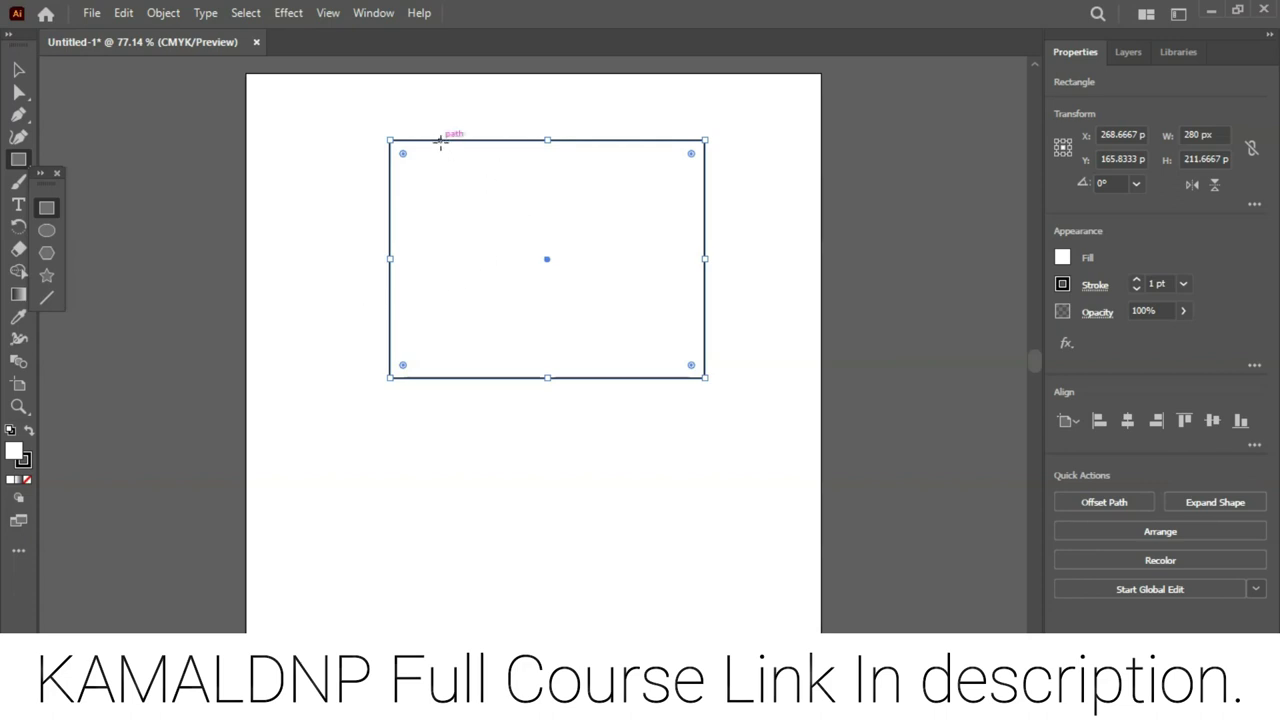
key(Delete)
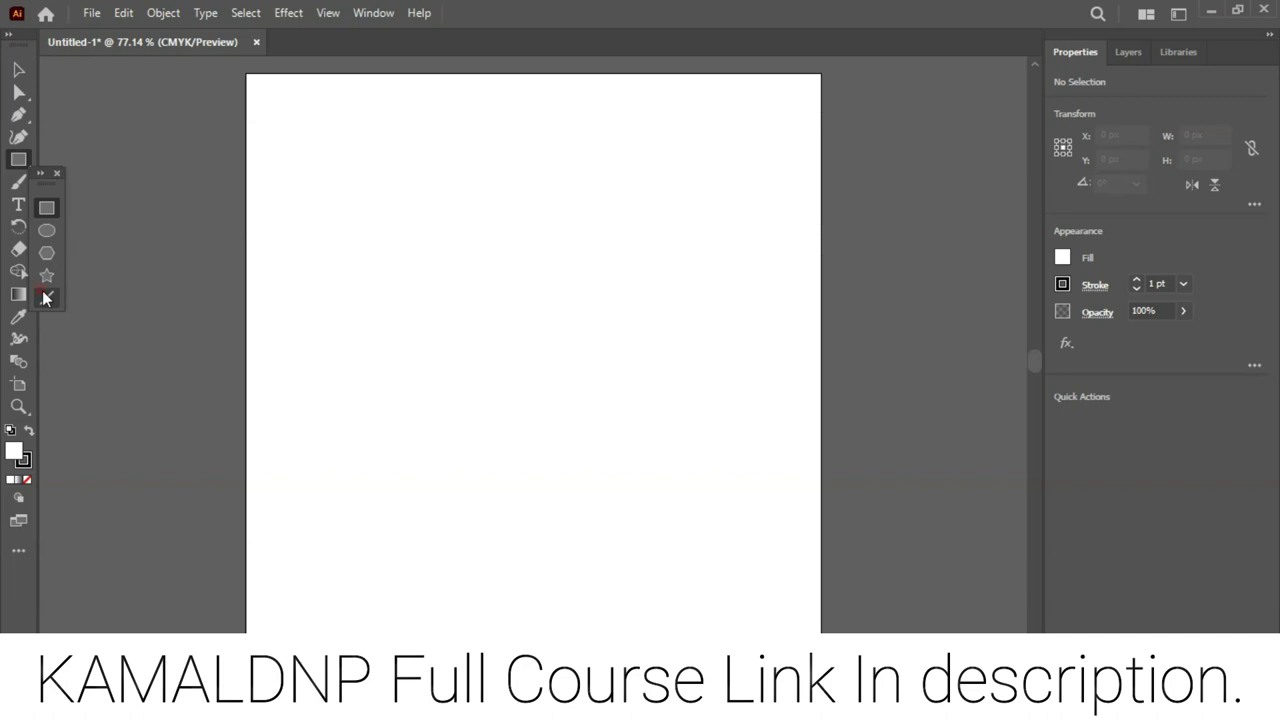
Draw a 100 px line at 45° near the top, then drag its end nearly horizontal
click(45, 297)
click(417, 241)
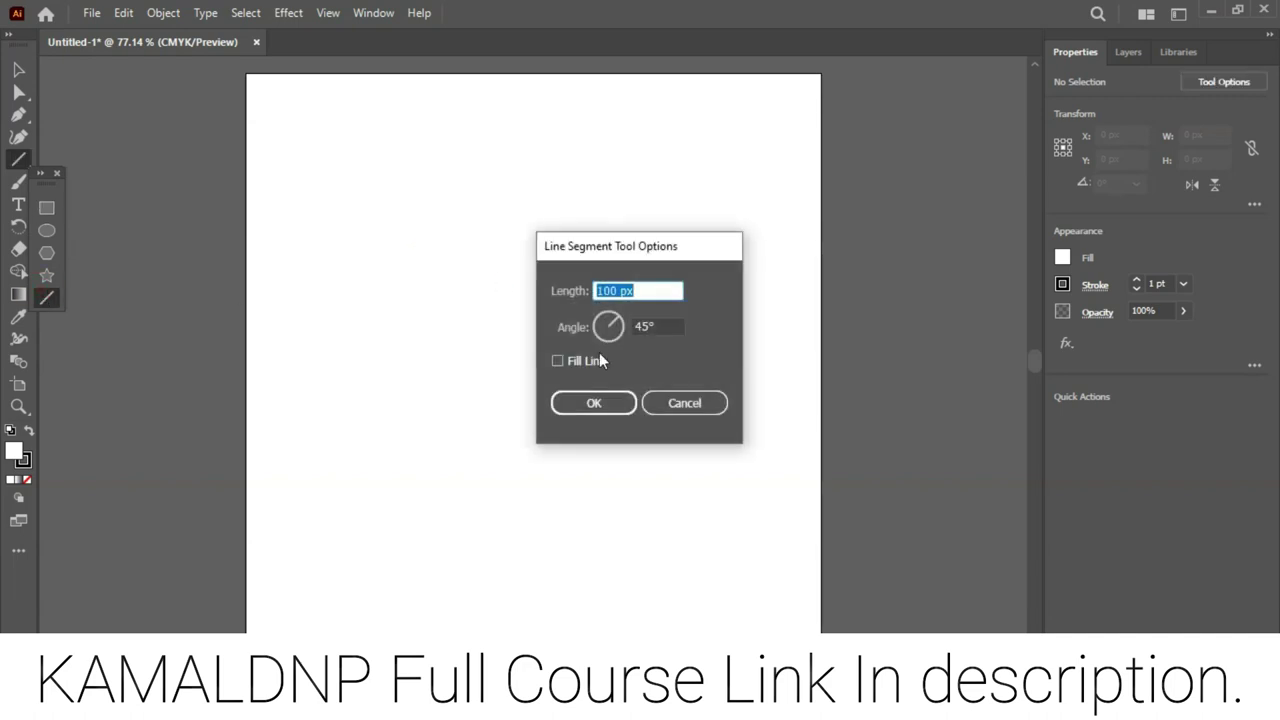
click(628, 402)
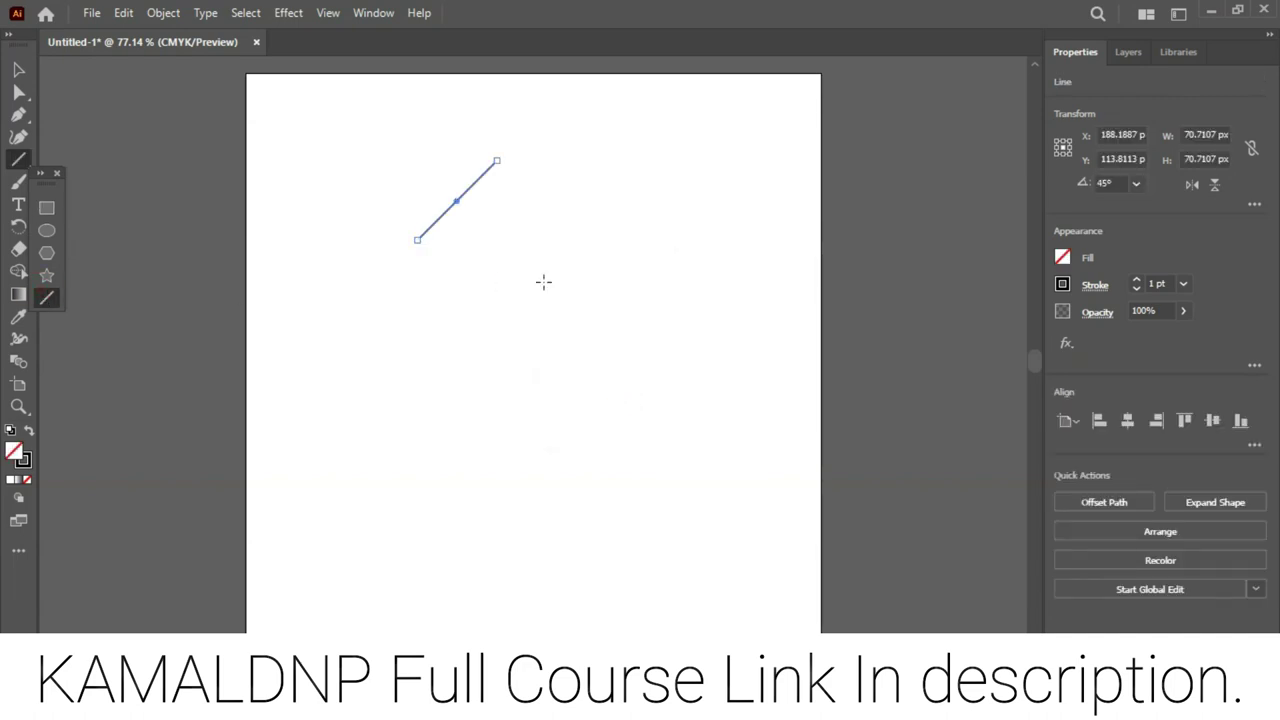
drag(497, 165, 641, 241)
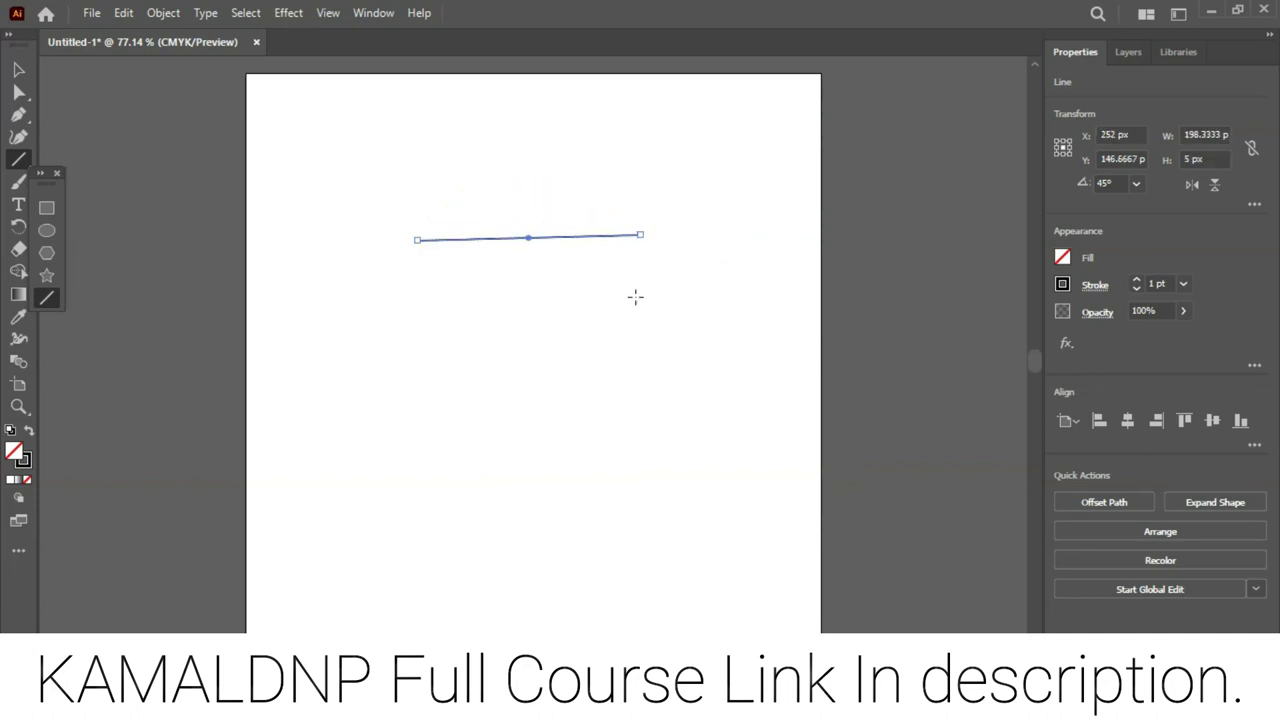
Zoom in with the Width tool and widen the stroke near its right end into a lens
click(18, 338)
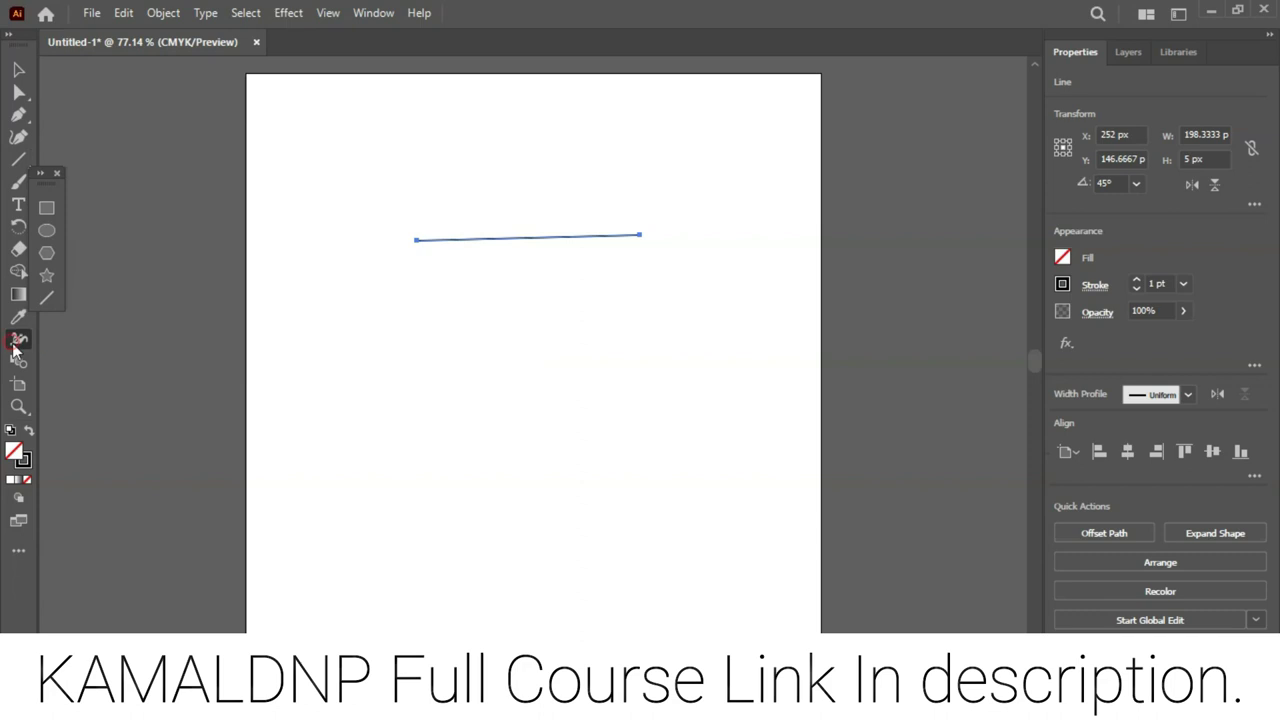
click(57, 173)
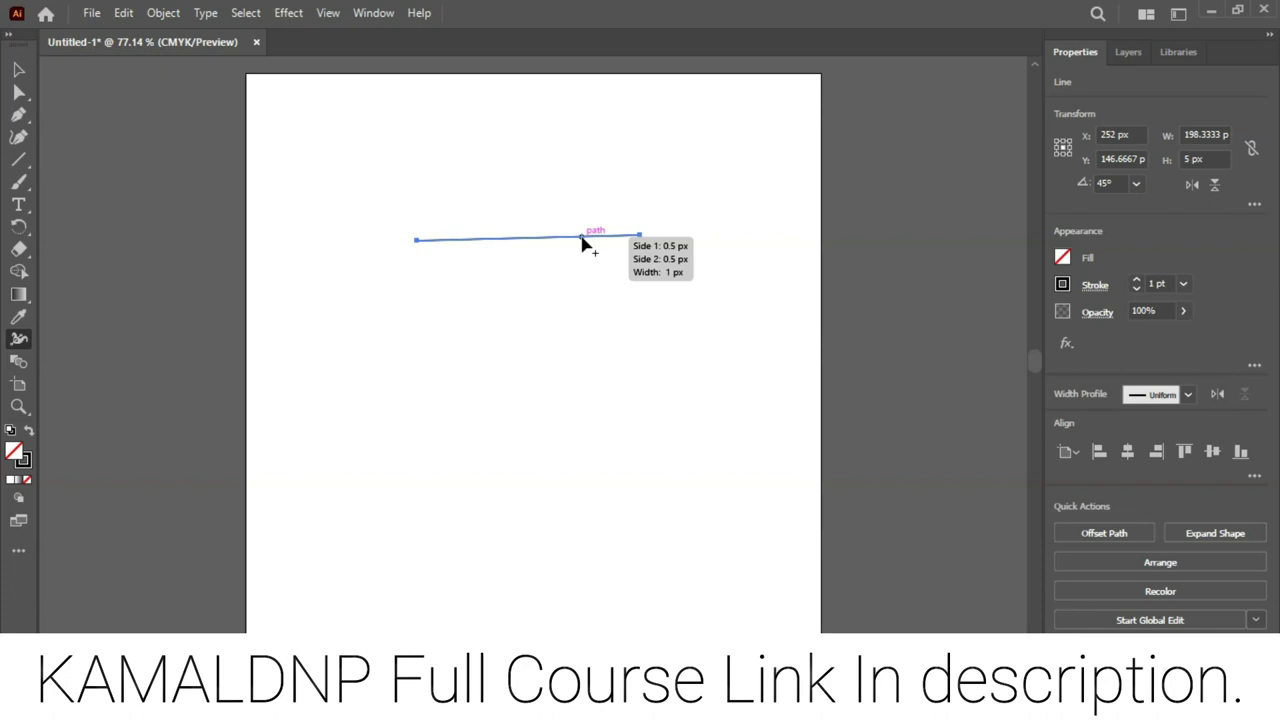
key(ctrl+equal)
key(ctrl+equal)
key(ctrl+equal)
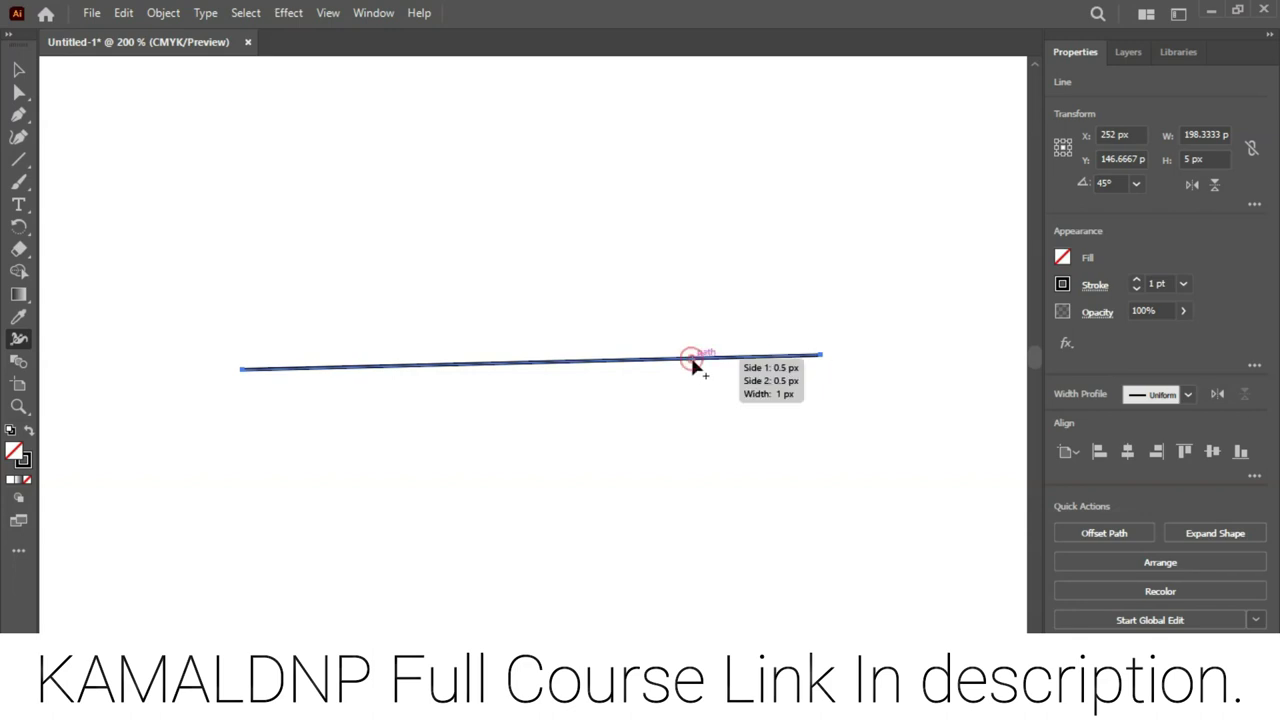
drag(693, 367, 697, 402)
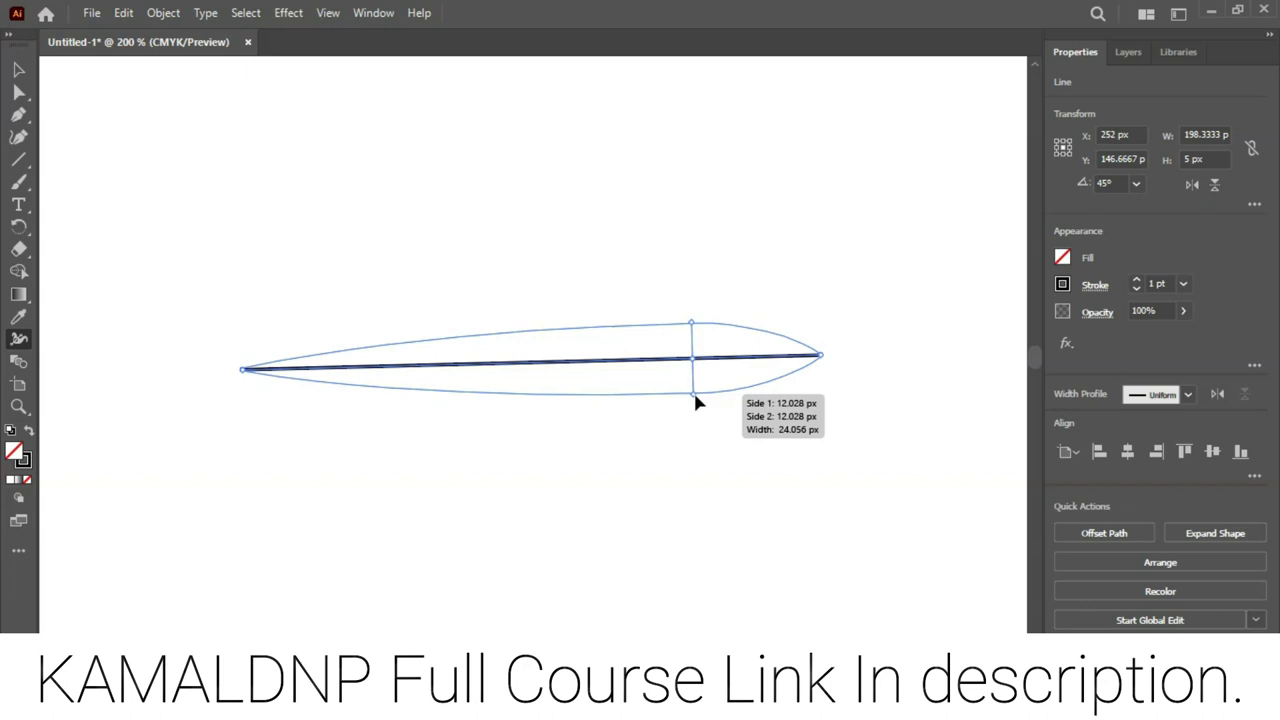
drag(697, 402, 697, 422)
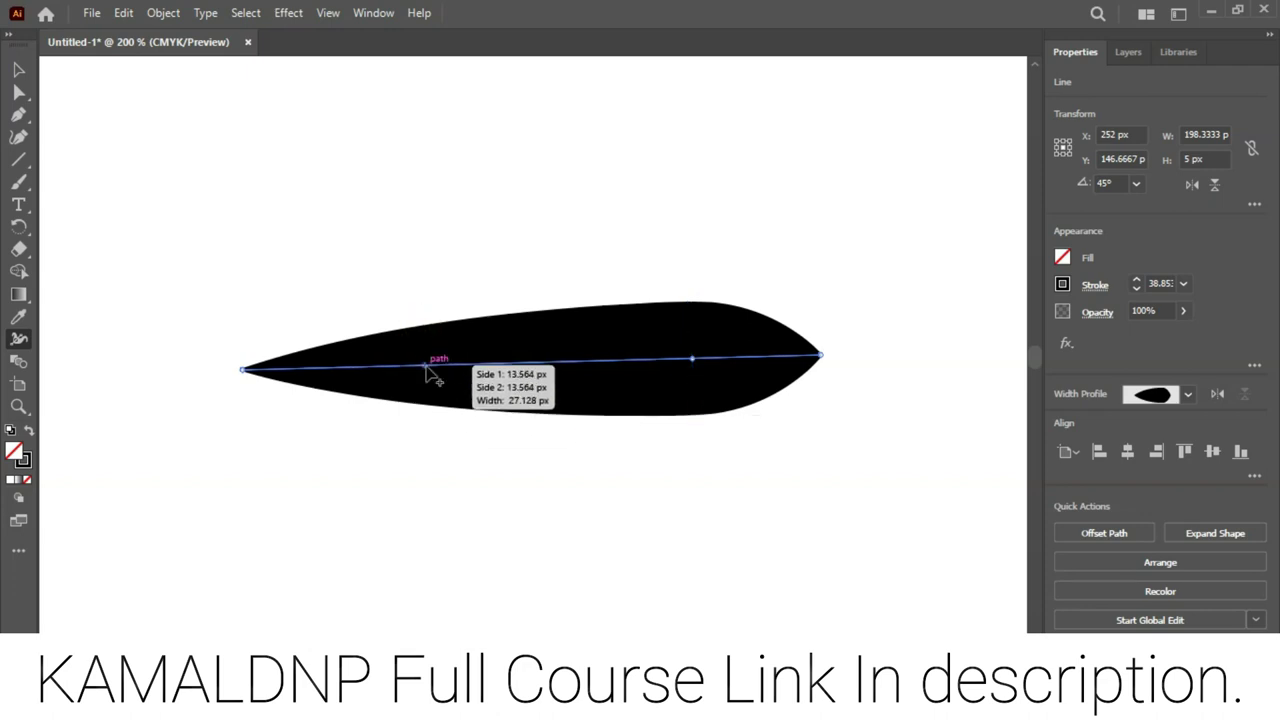
Slim the left part, bulge the left end, and pinch the right into a bare tip
drag(426, 367, 426, 353)
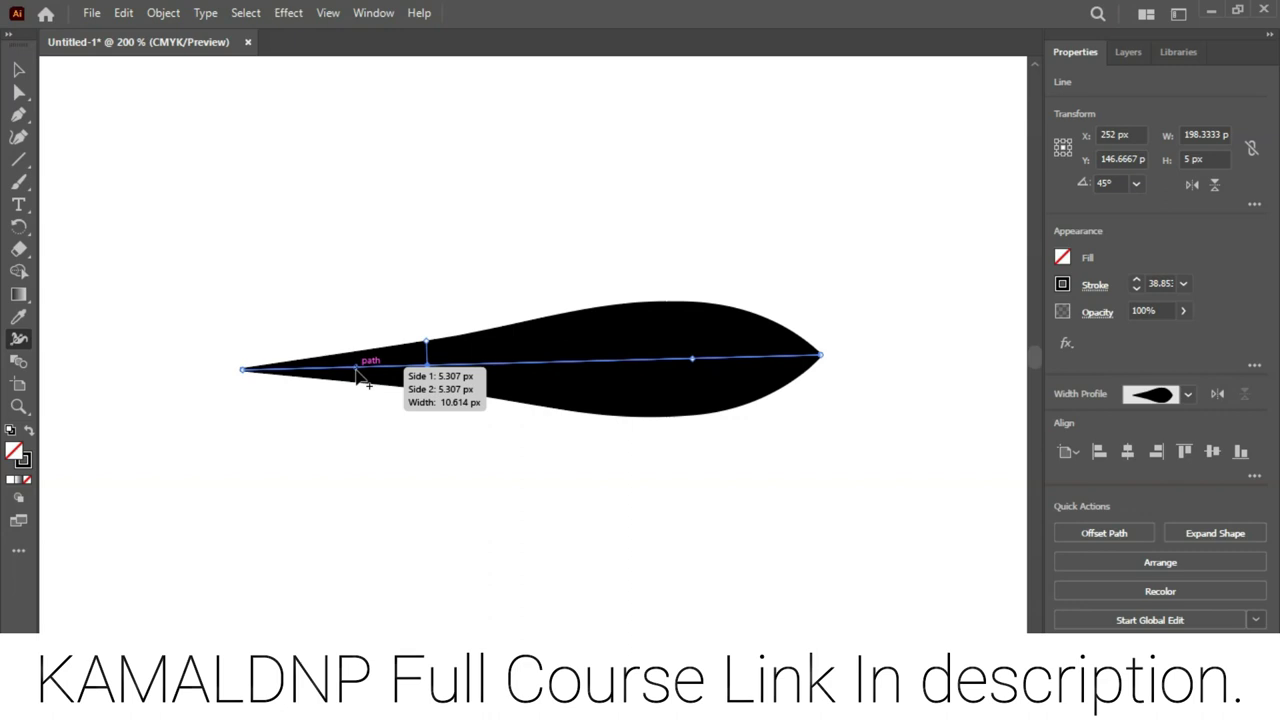
drag(340, 370, 353, 473)
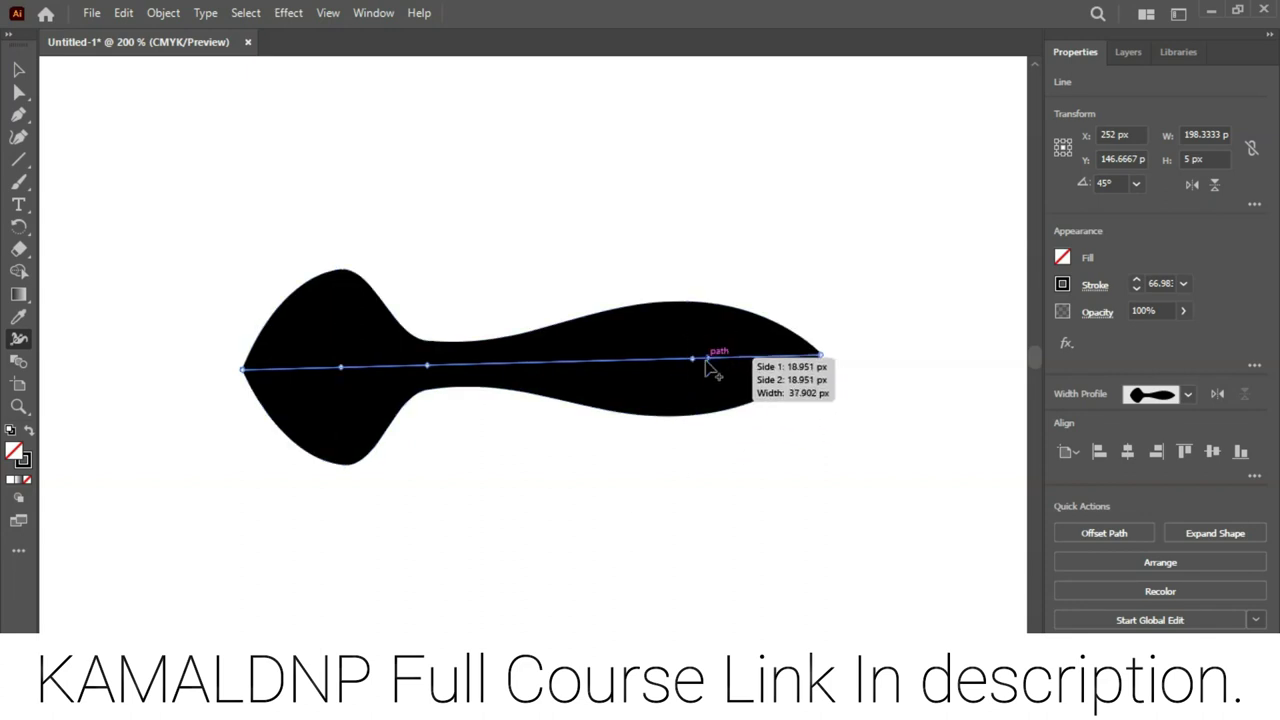
mouse_move(740, 368)
mouse_down()
mouse_move(737, 356)
mouse_move(769, 356)
mouse_move(741, 389)
mouse_up()
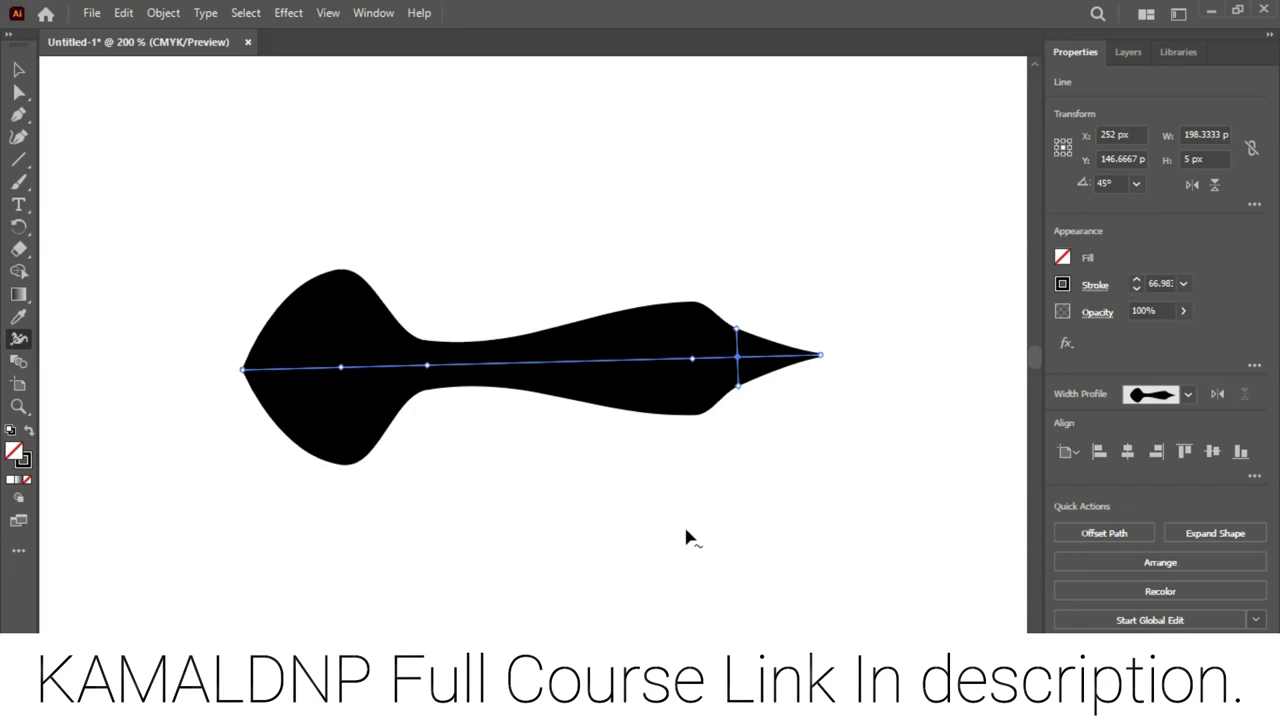
drag(806, 360, 773, 387)
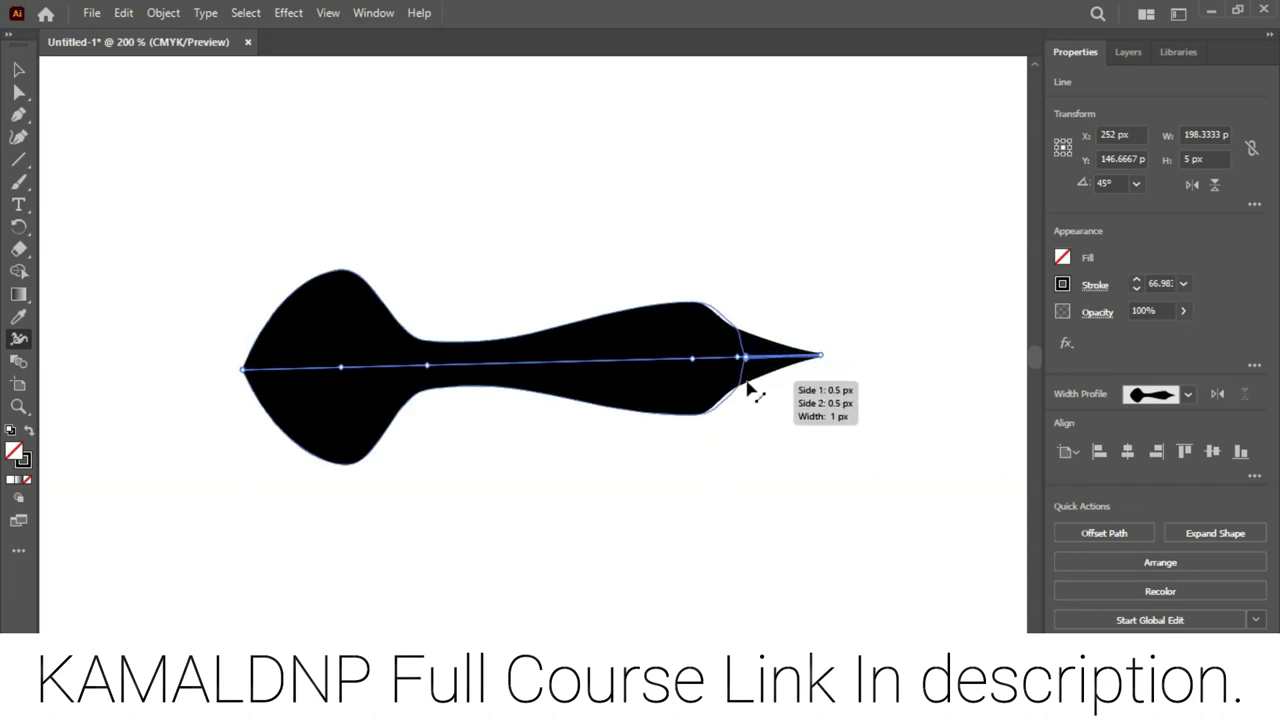
drag(775, 387, 714, 392)
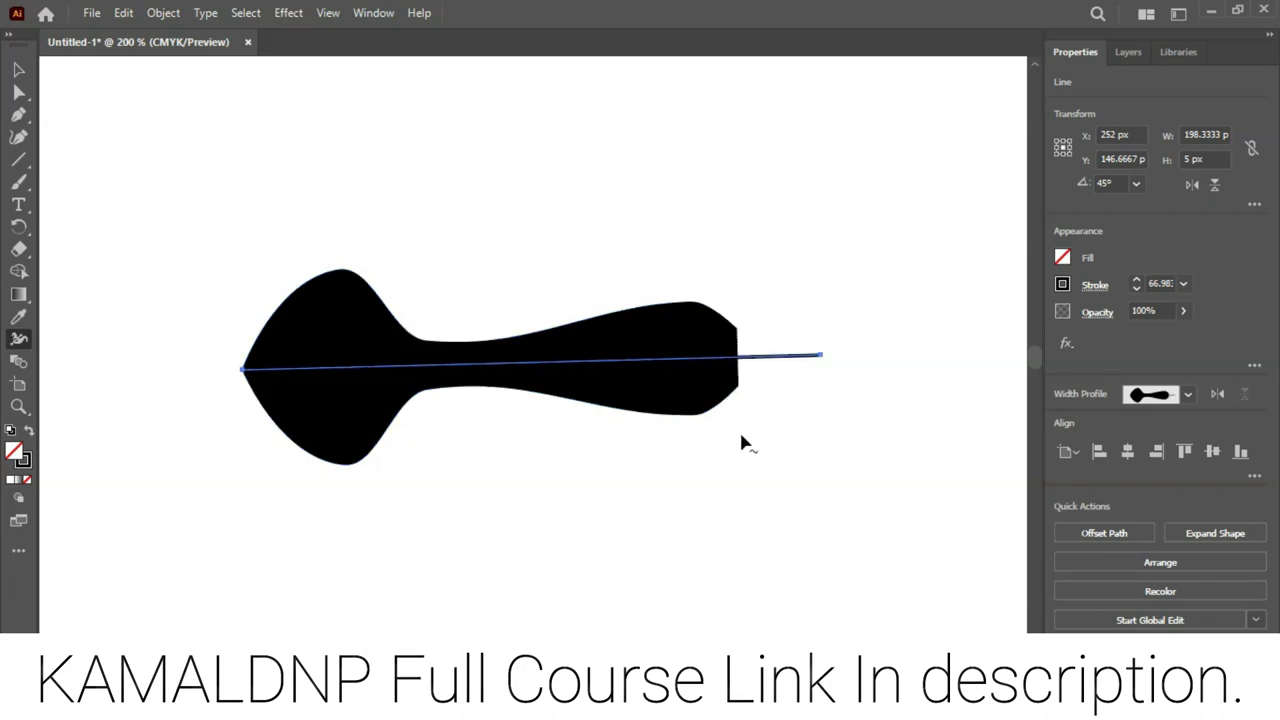
Add width near the right tip and swell the middle into a second bulge
drag(821, 356, 809, 310)
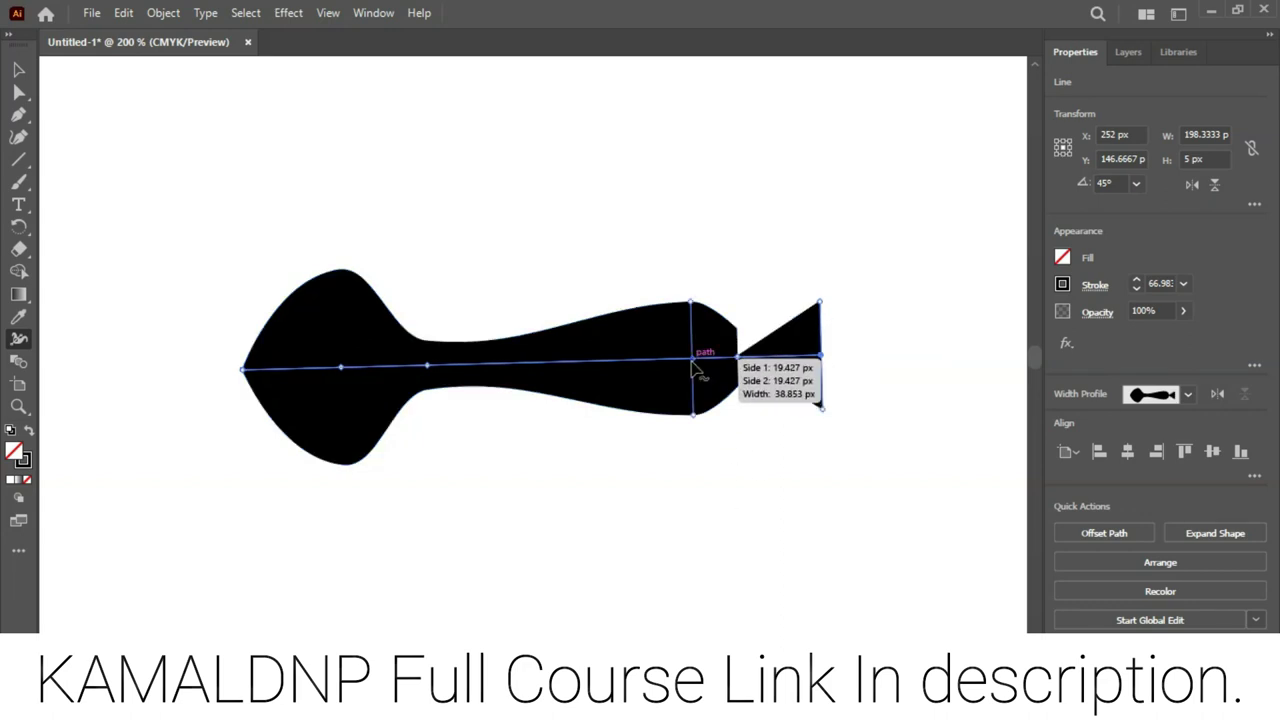
mouse_move(691, 357)
mouse_down()
mouse_move(680, 310)
mouse_move(690, 400)
mouse_up()
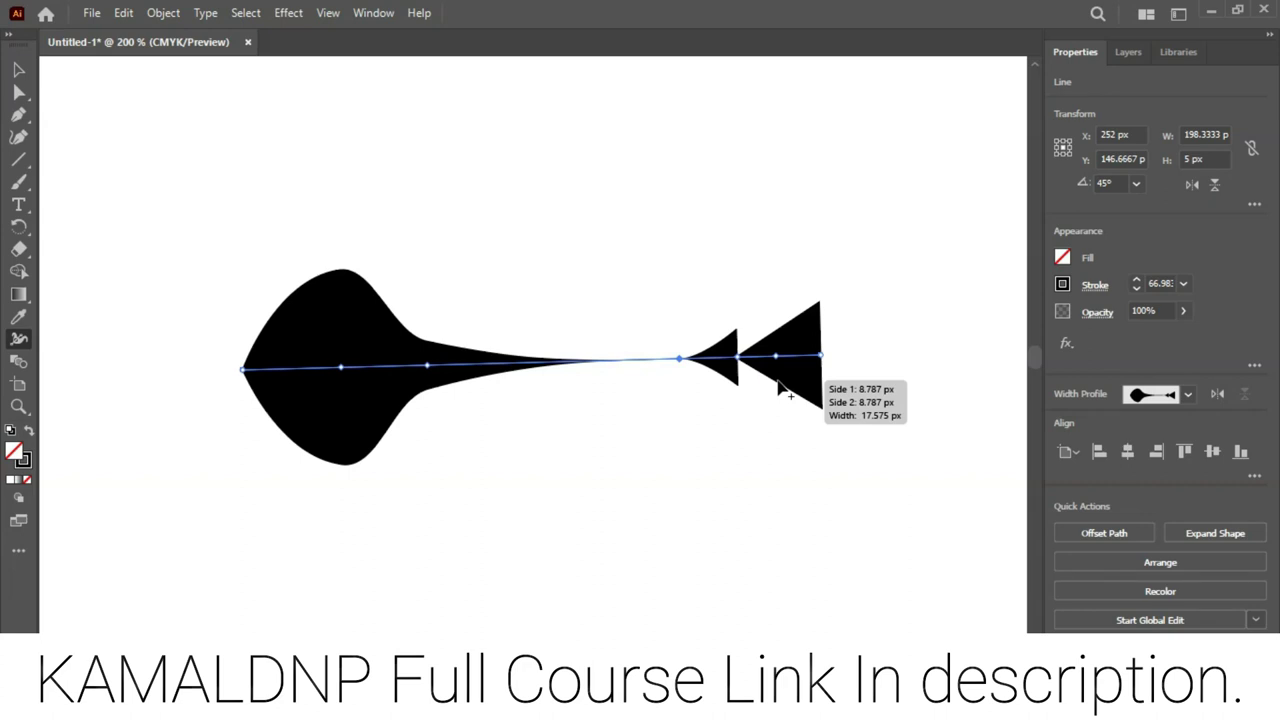
drag(639, 358, 620, 276)
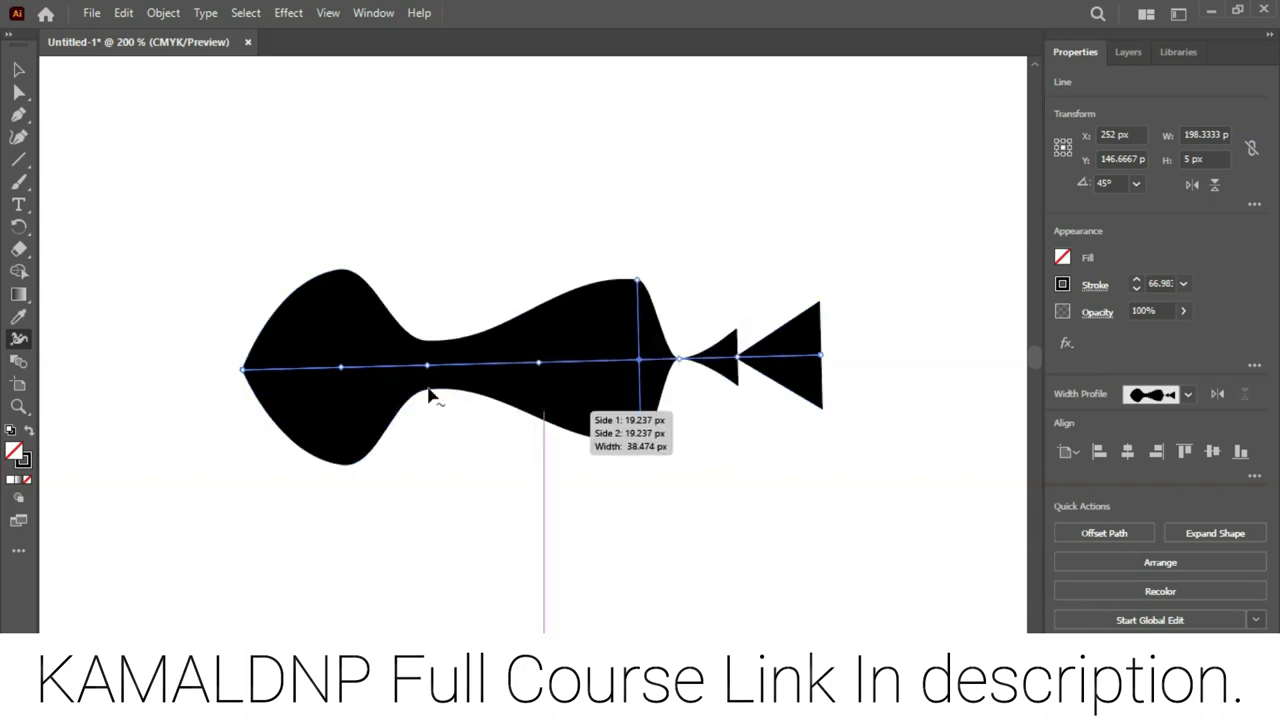
Marquee-select the whole sculpted shape and delete it
click(19, 69)
drag(158, 178, 992, 476)
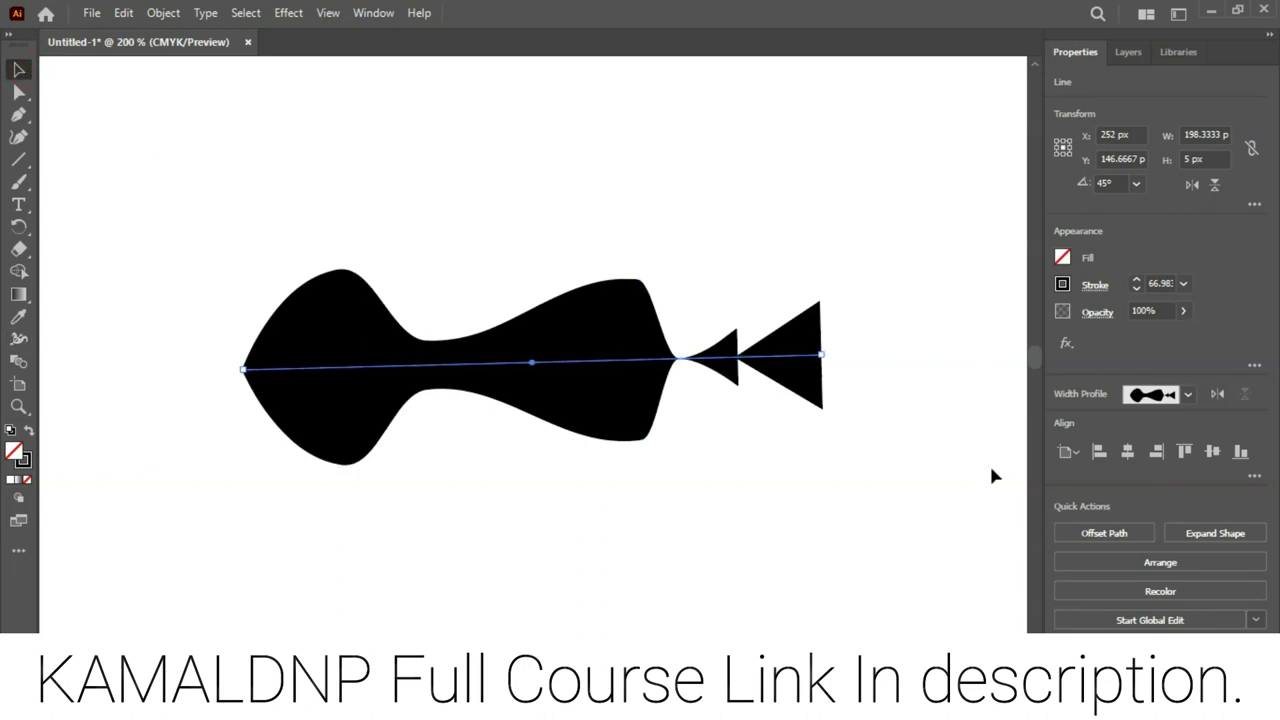
key(Delete)
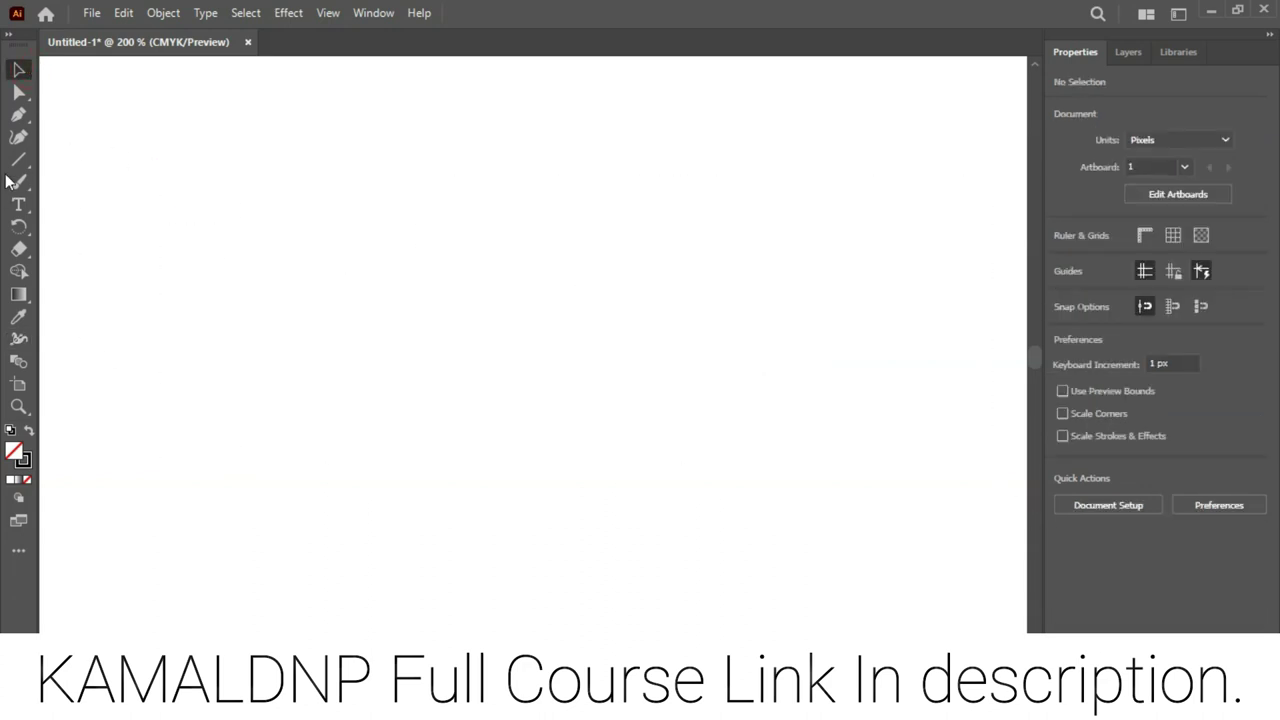
Draw a horizontal line across the artboard, then try and undo a left-end taper
click(18, 159)
drag(250, 347, 757, 344)
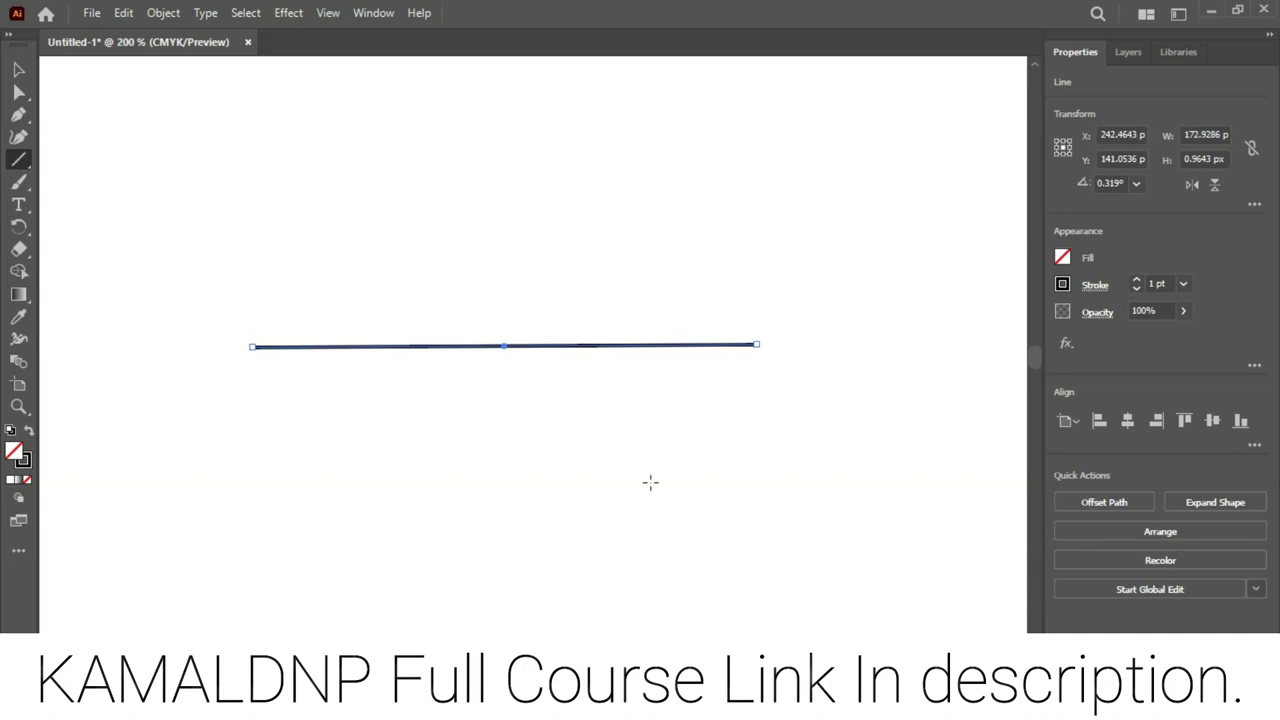
click(19, 341)
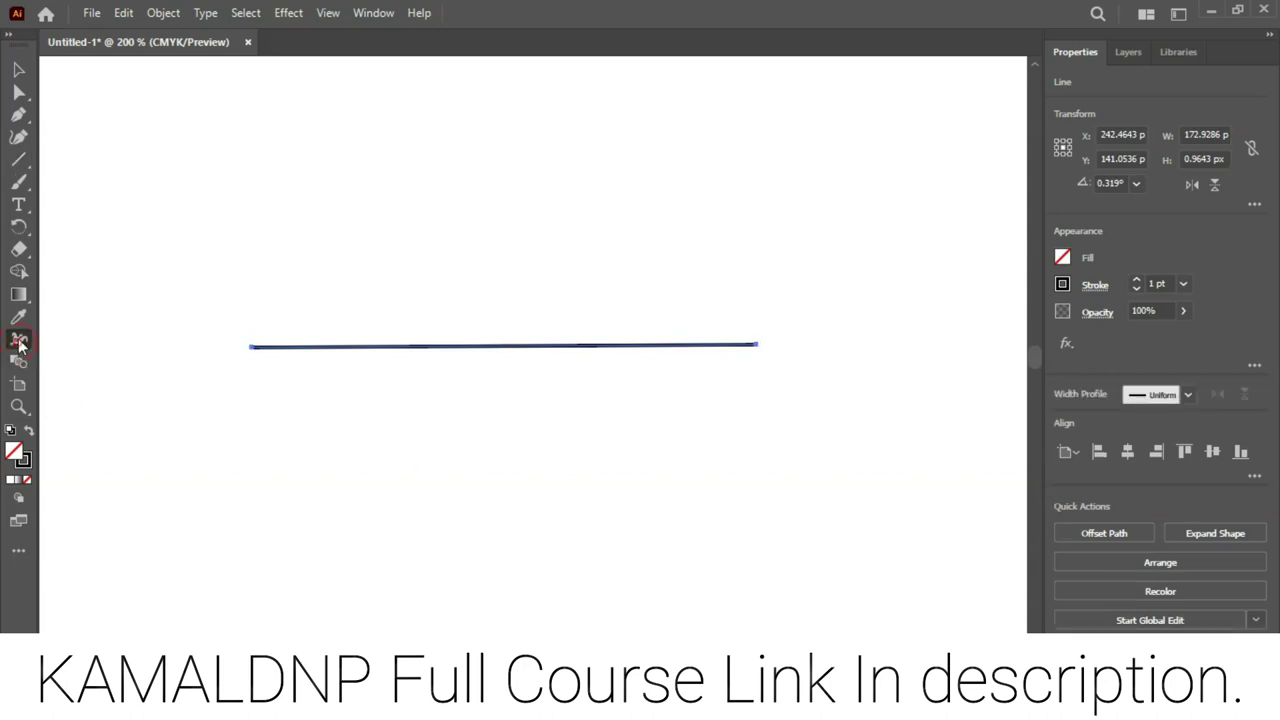
drag(257, 350, 268, 402)
key(ctrl+z)
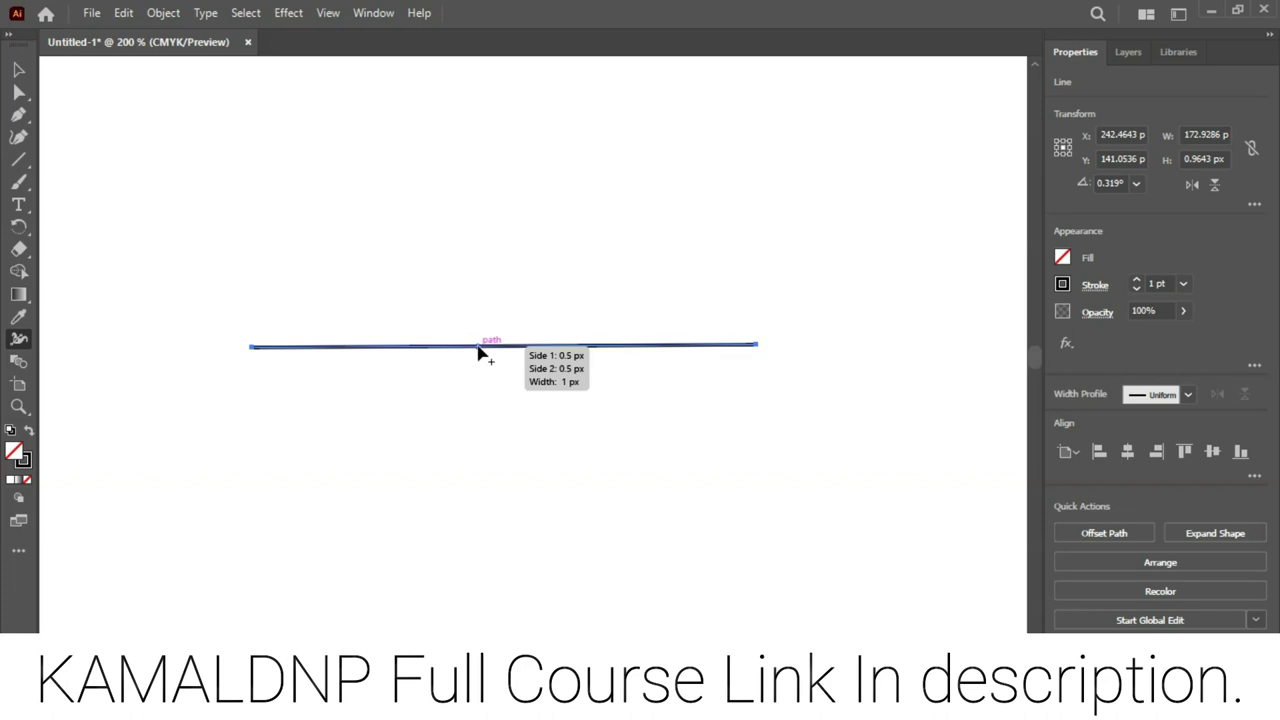
Widen the line's midpoint into a lens and narrow both ends to points
drag(478, 352, 478, 441)
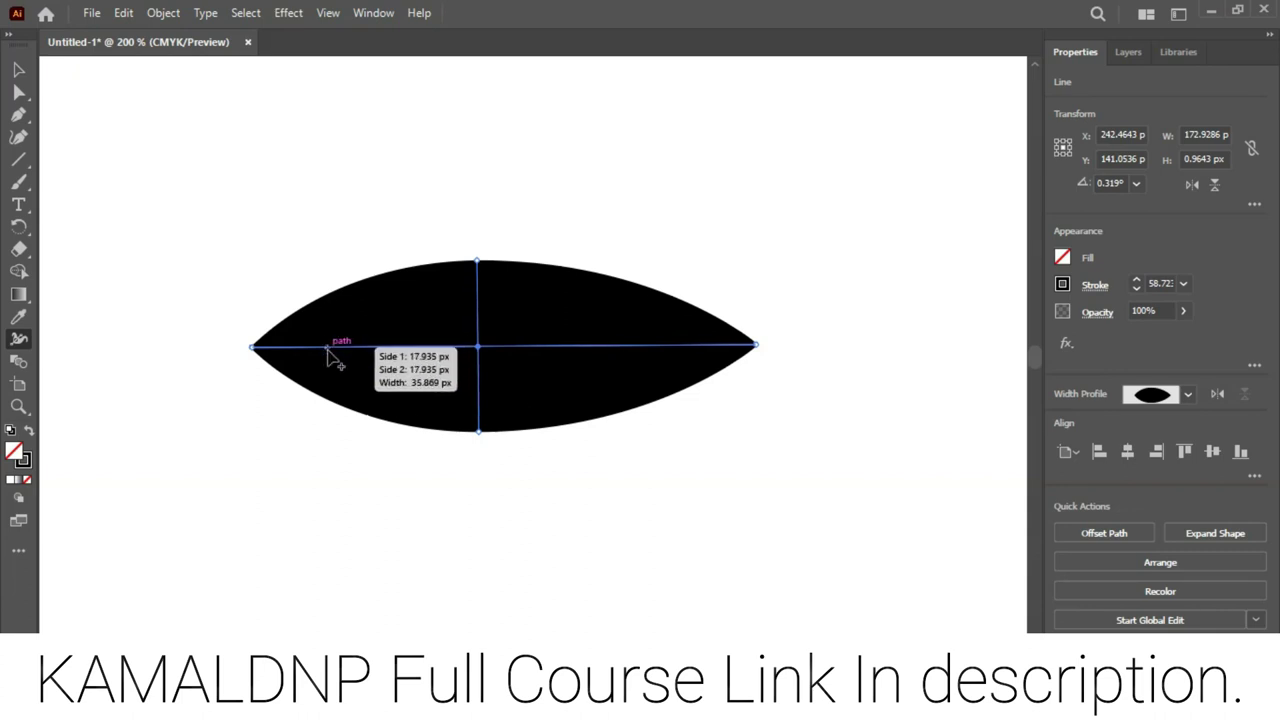
mouse_move(327, 352)
mouse_down()
mouse_move(334, 330)
mouse_move(324, 378)
mouse_up()
drag(703, 348, 697, 368)
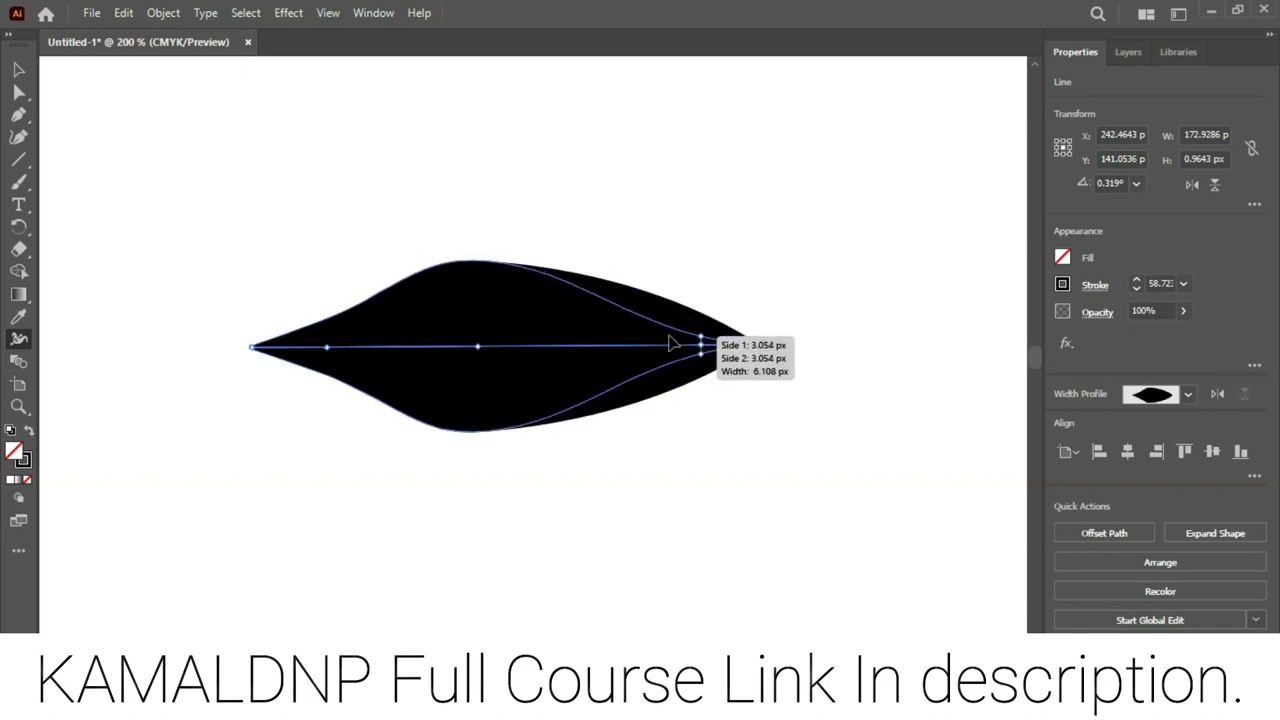
drag(697, 368, 666, 346)
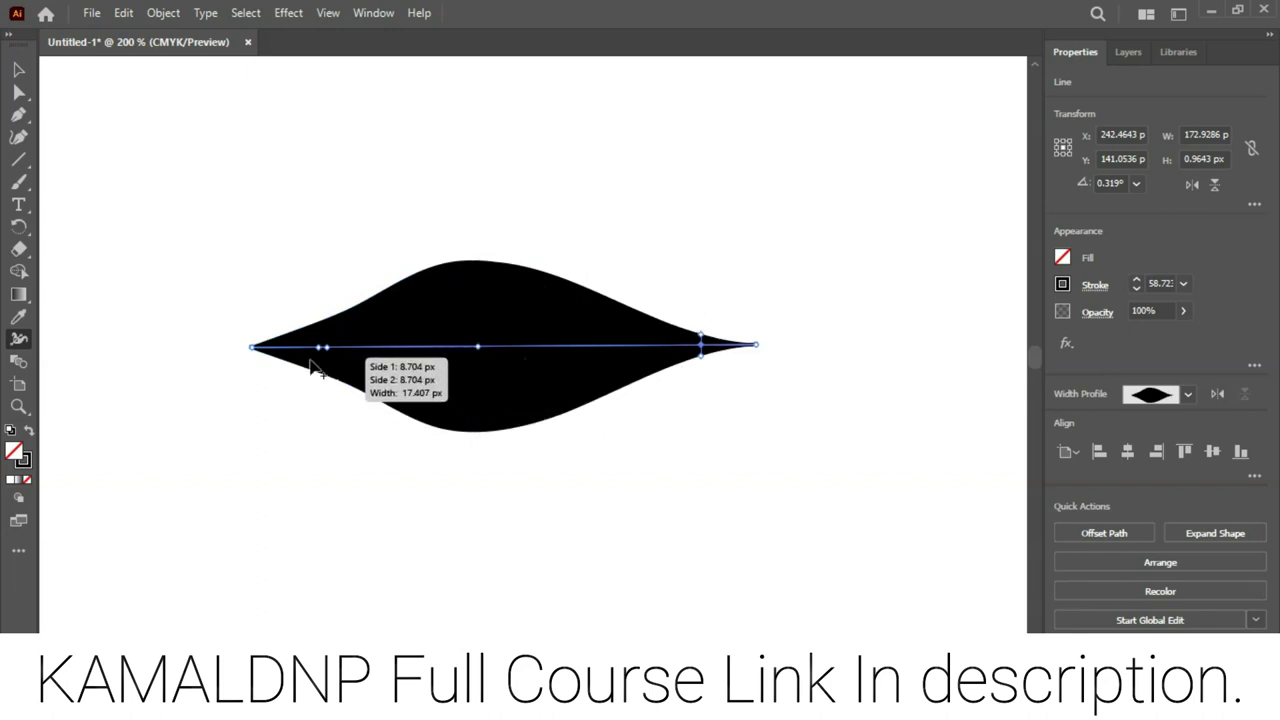
drag(333, 357, 331, 358)
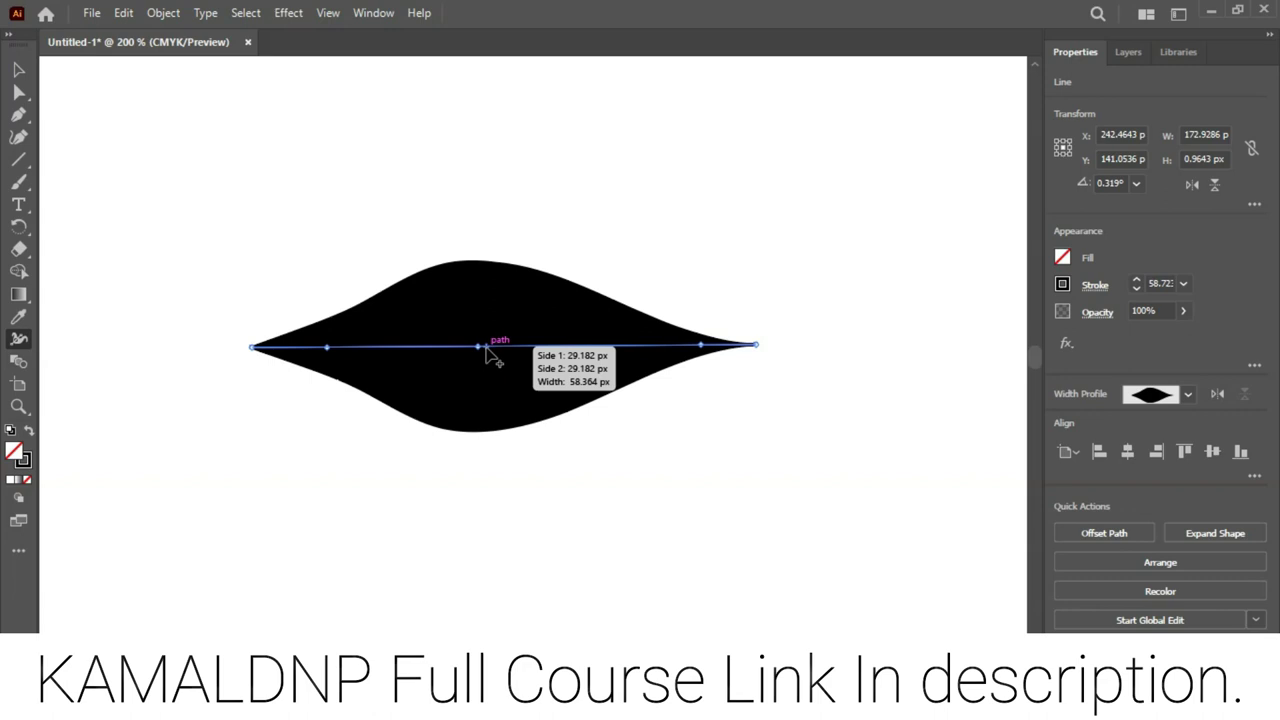
click(700, 346)
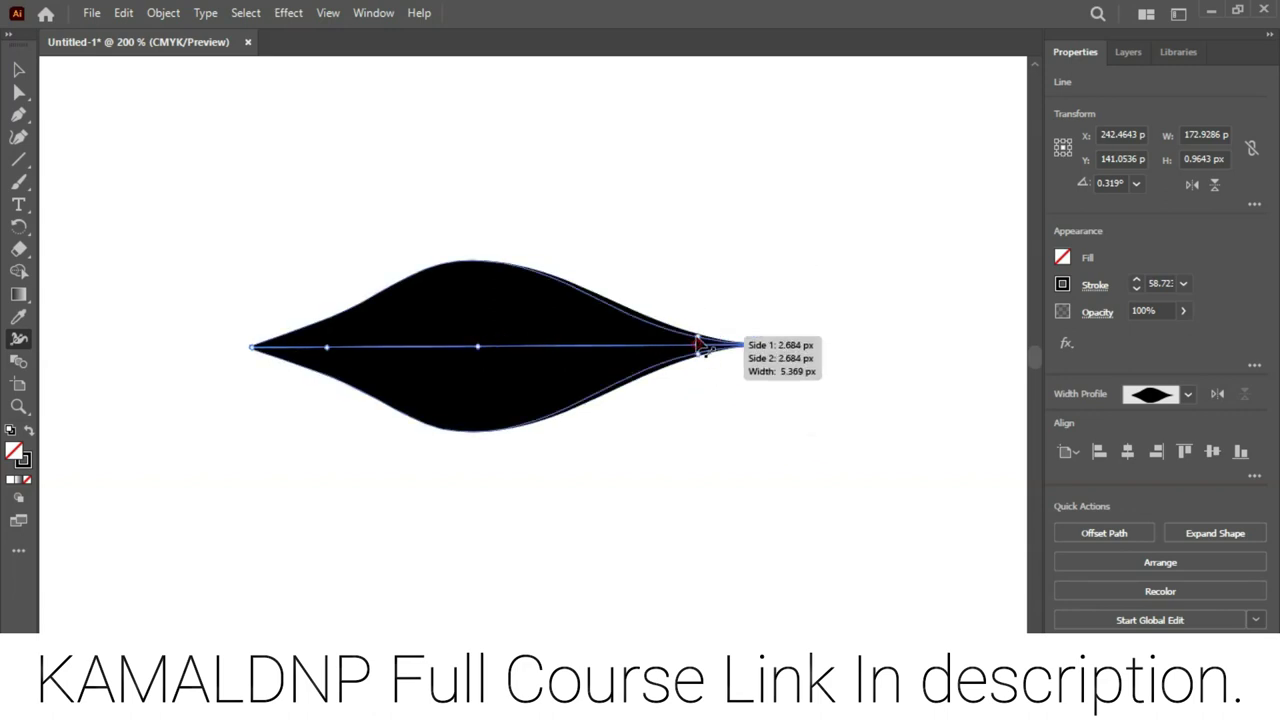
Widen the right end and pinch the left end into a slim tail
drag(700, 350, 703, 199)
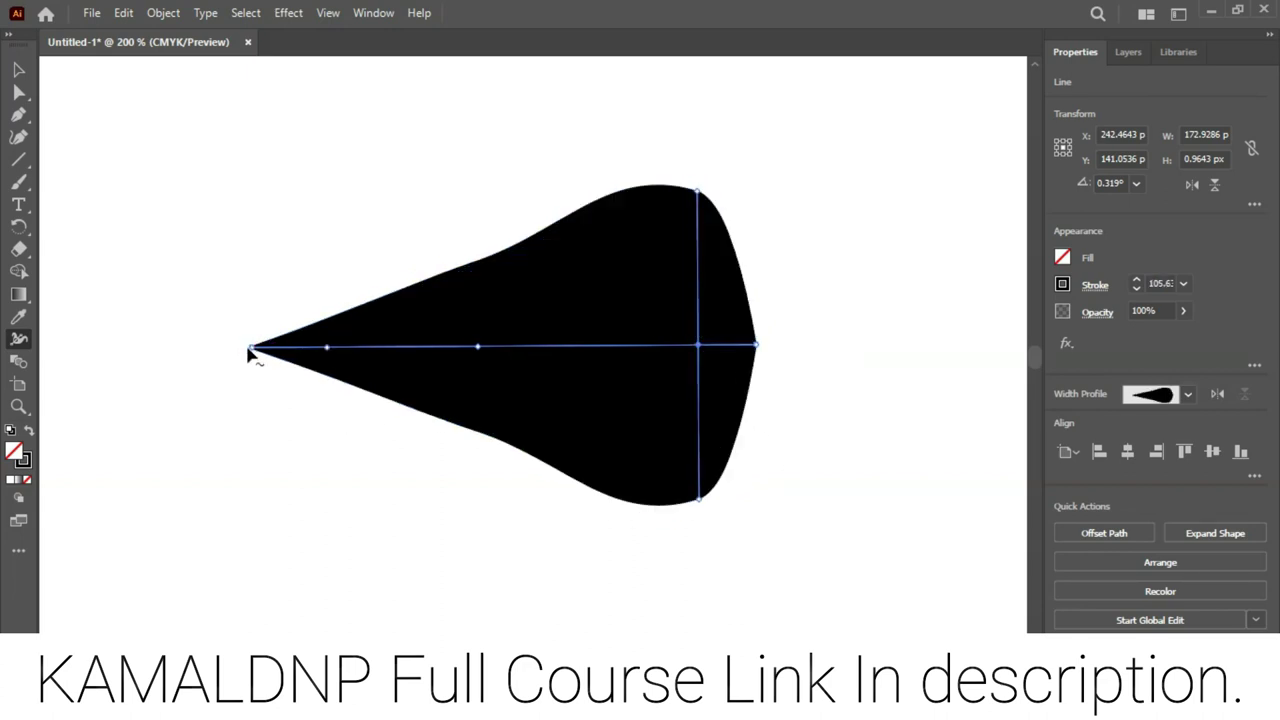
drag(250, 349, 222, 356)
drag(327, 347, 328, 376)
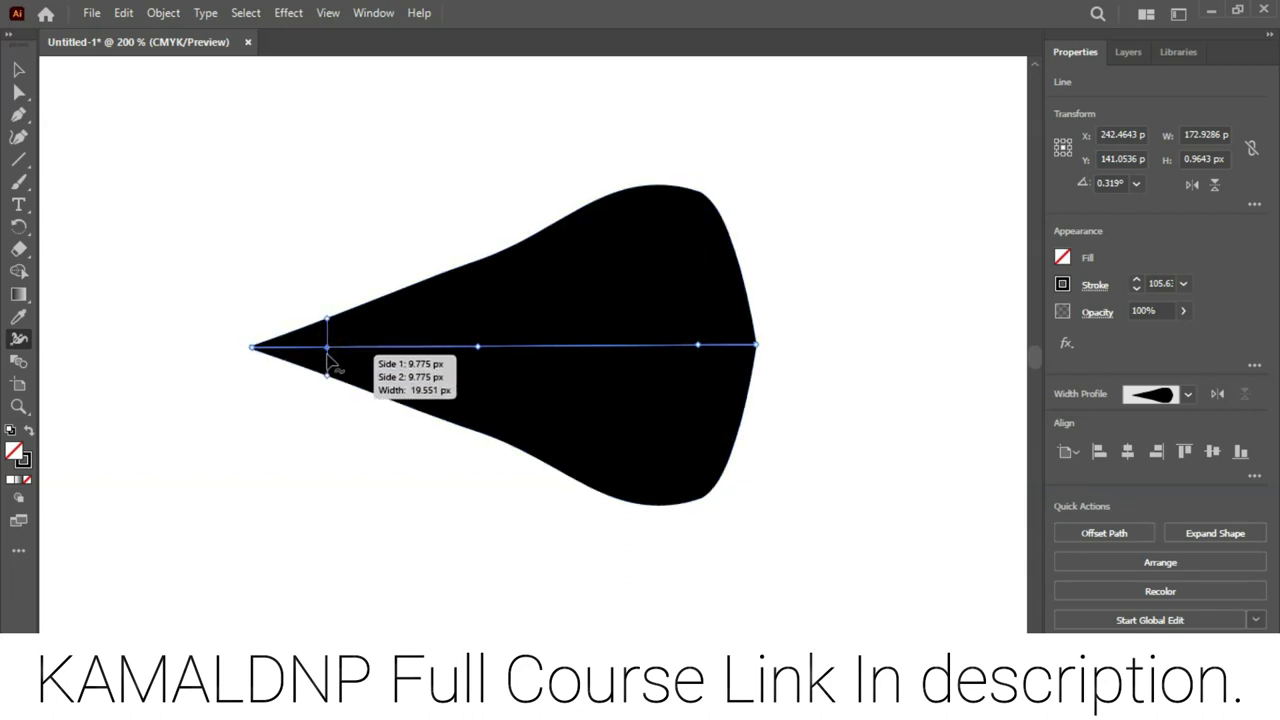
drag(327, 322, 327, 331)
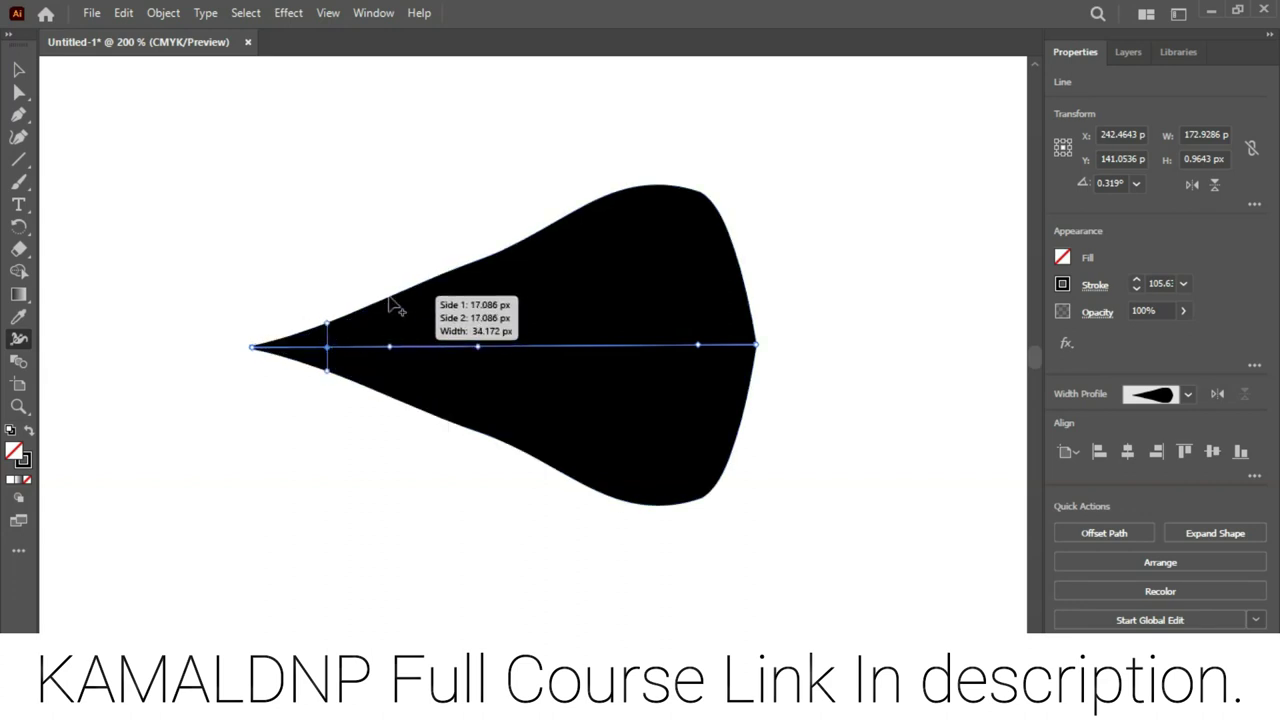
drag(397, 303, 393, 330)
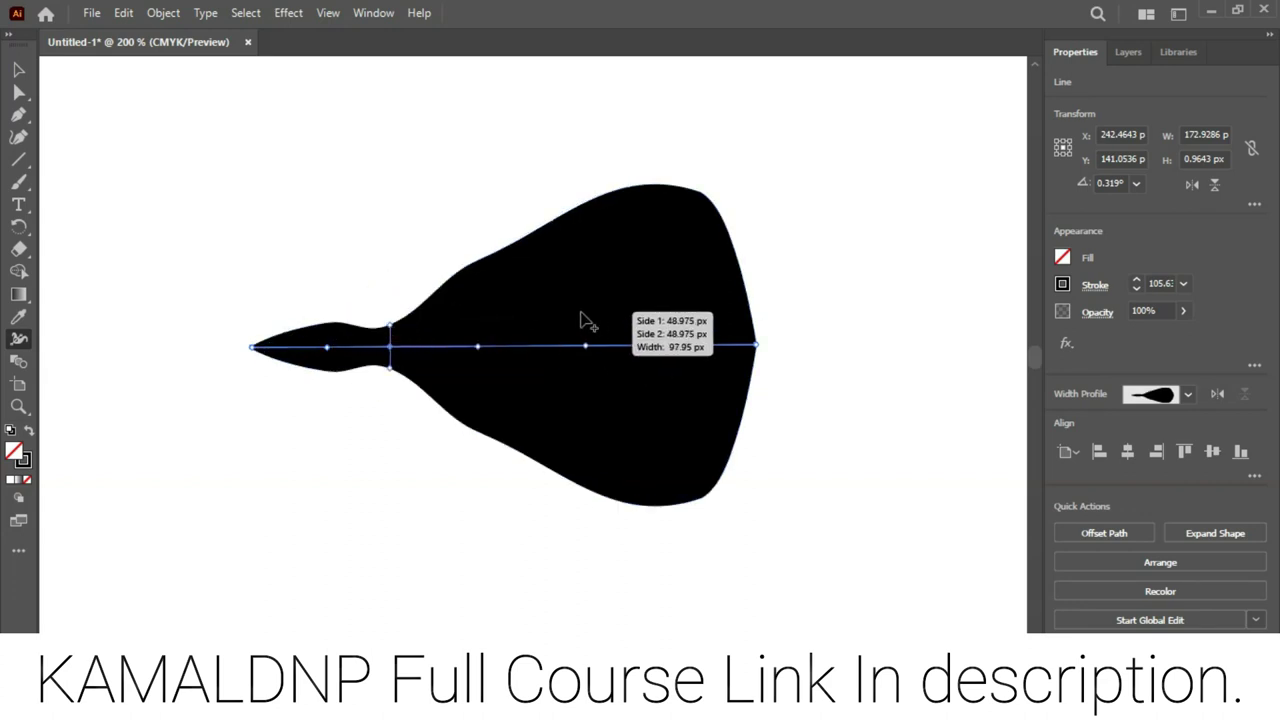
Bulge the stroke into a fish body and shift the head bulge slightly left
mouse_move(611, 343)
mouse_down()
mouse_move(617, 208)
mouse_move(614, 243)
mouse_up()
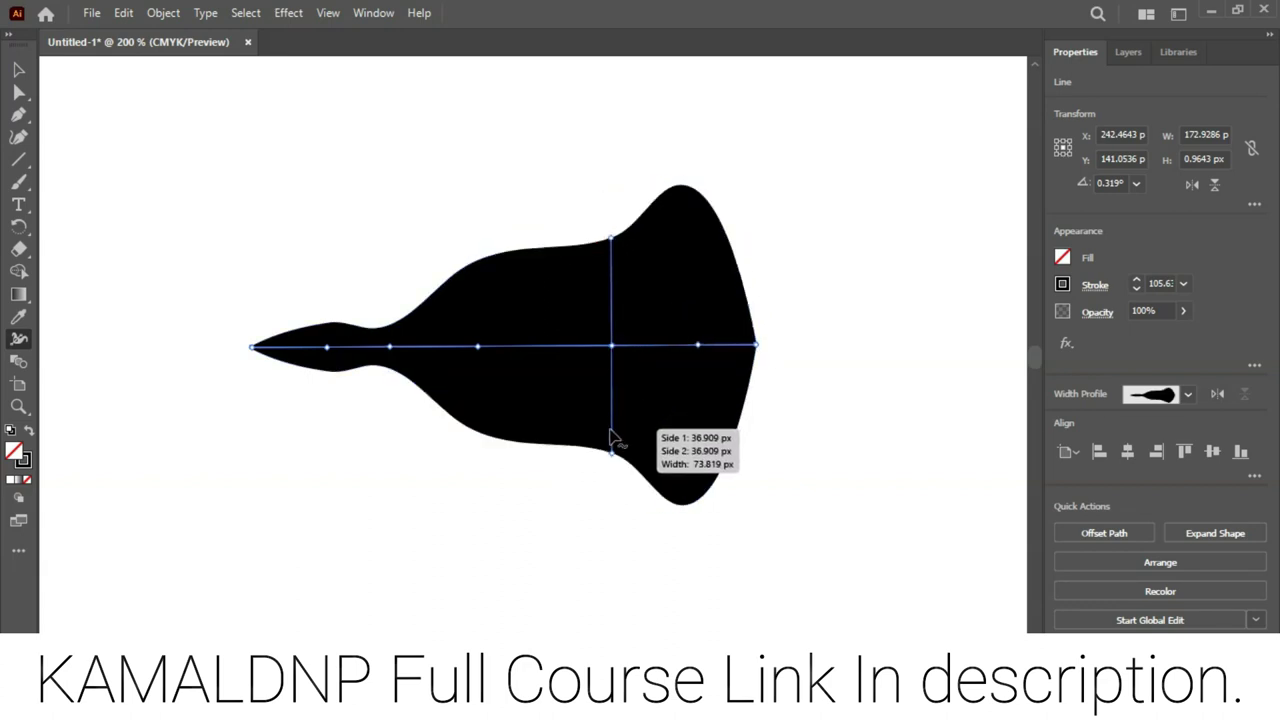
click(778, 352)
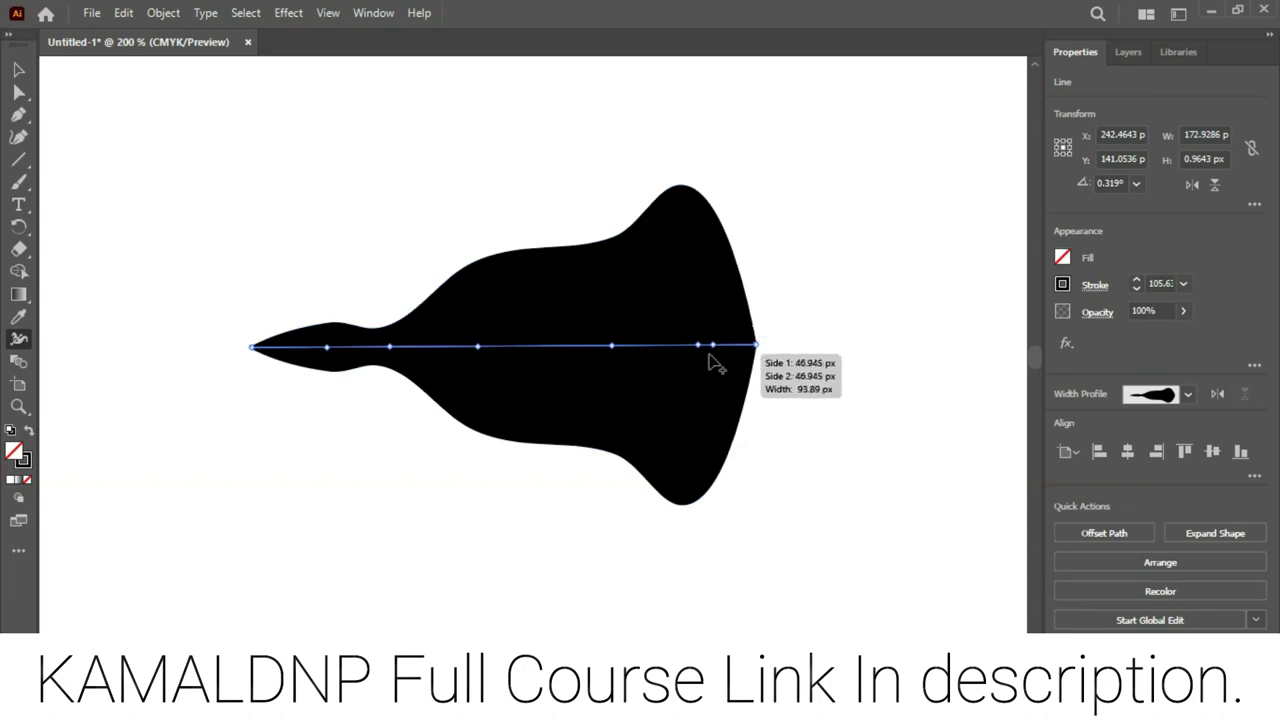
drag(697, 346, 656, 364)
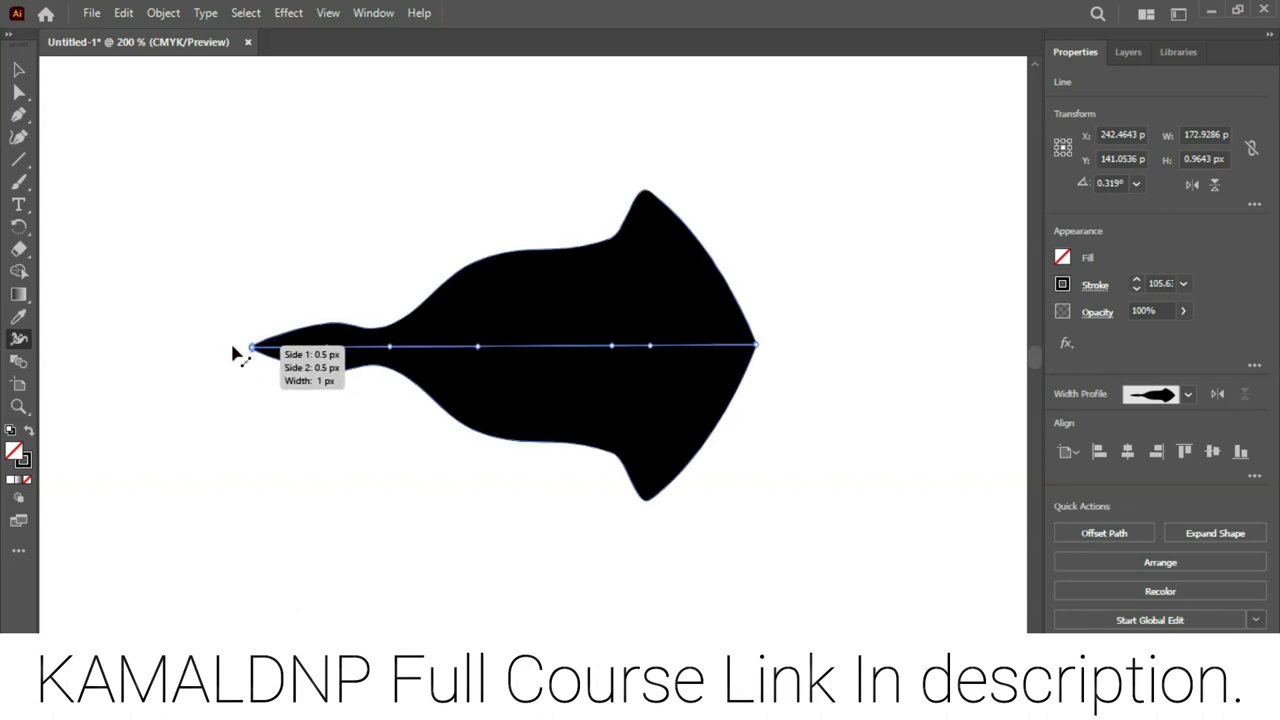
click(18, 69)
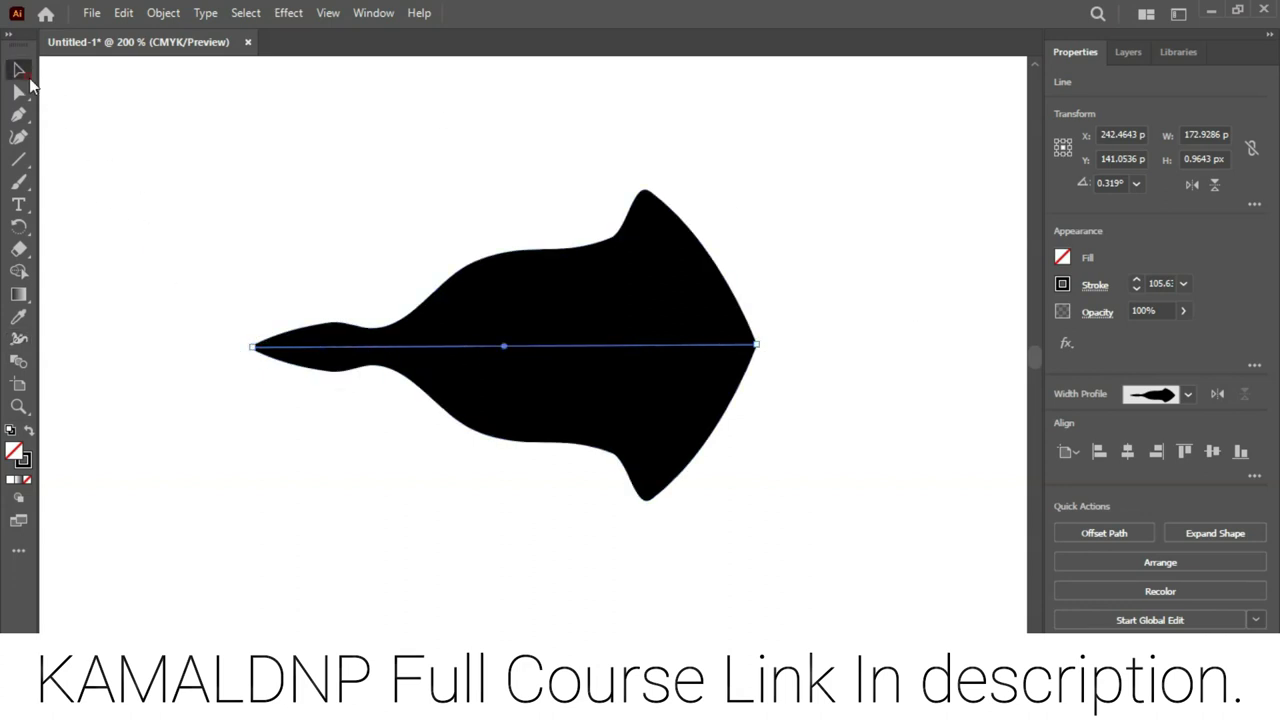
Draw a small white-filled oval on the fish's head, plus a tiny circle above it
click(193, 160)
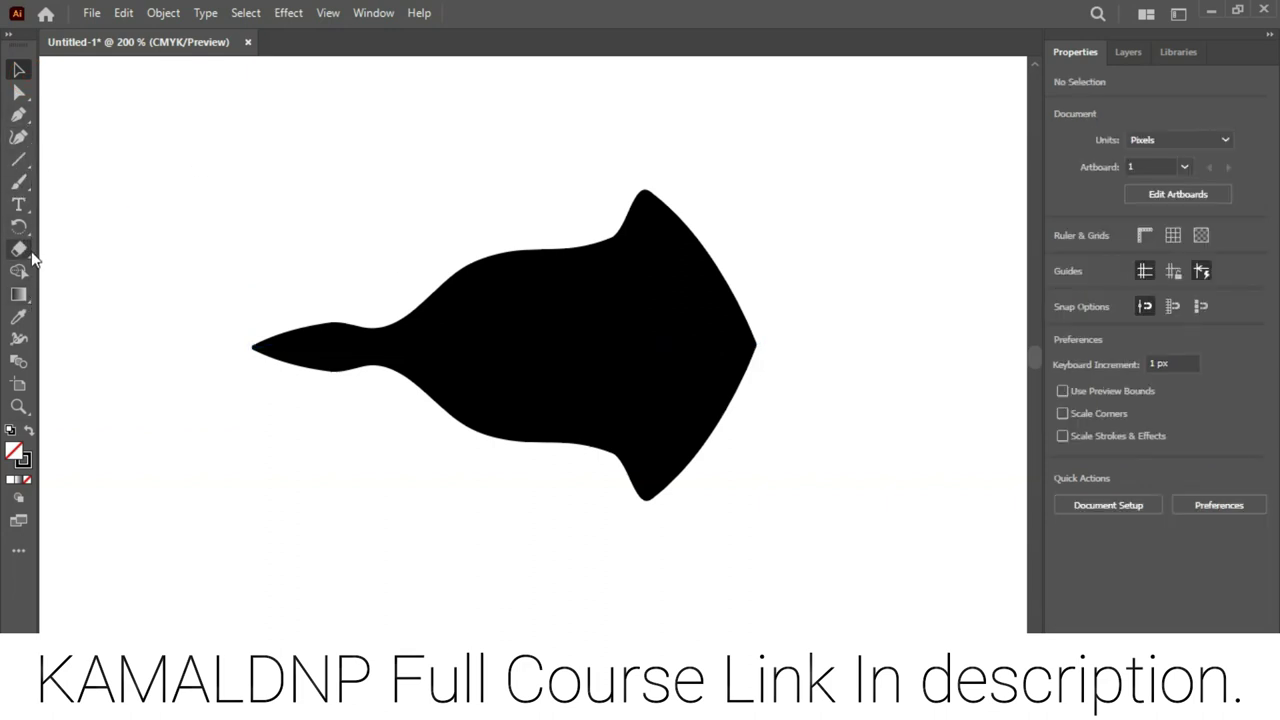
right_click(18, 159)
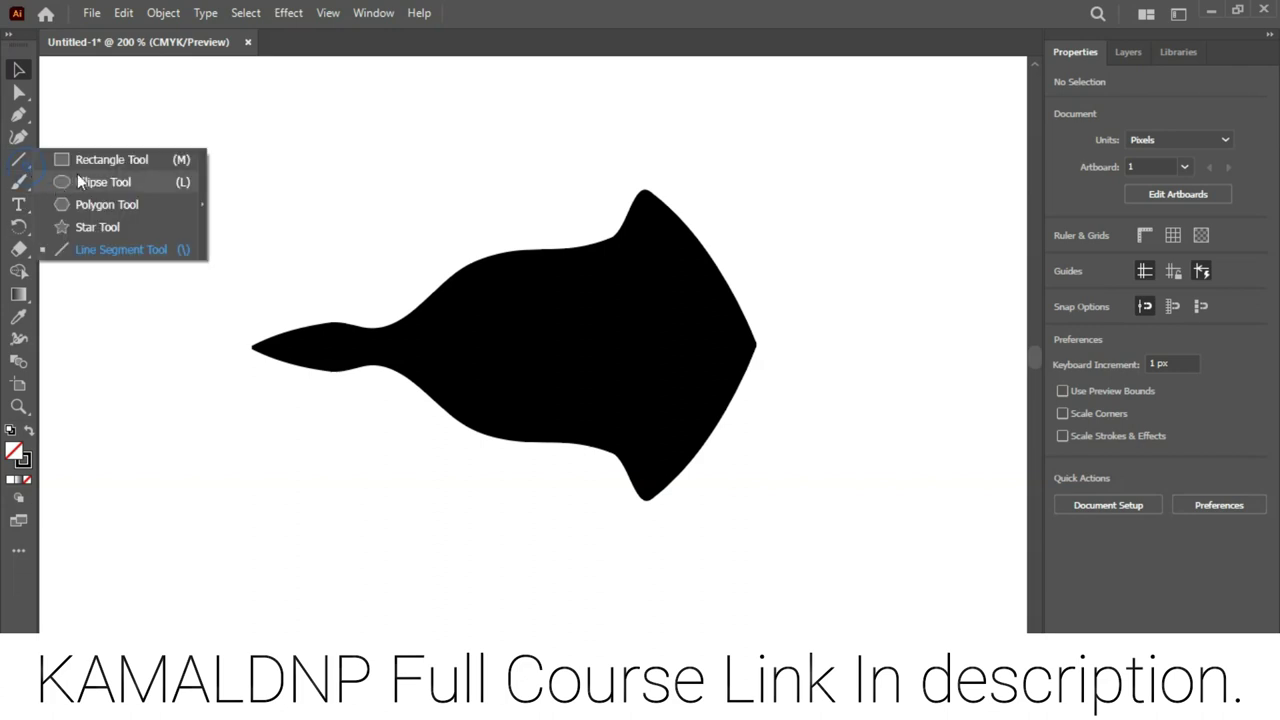
click(90, 180)
drag(630, 285, 680, 326)
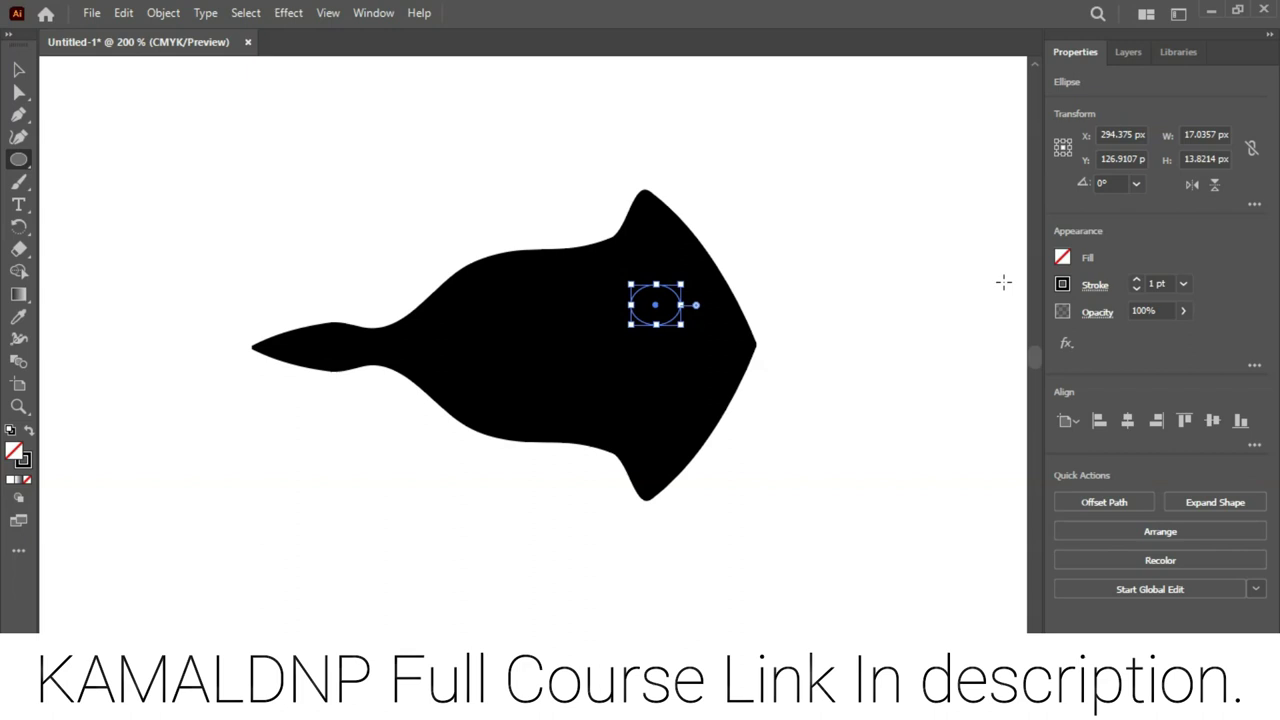
click(1062, 257)
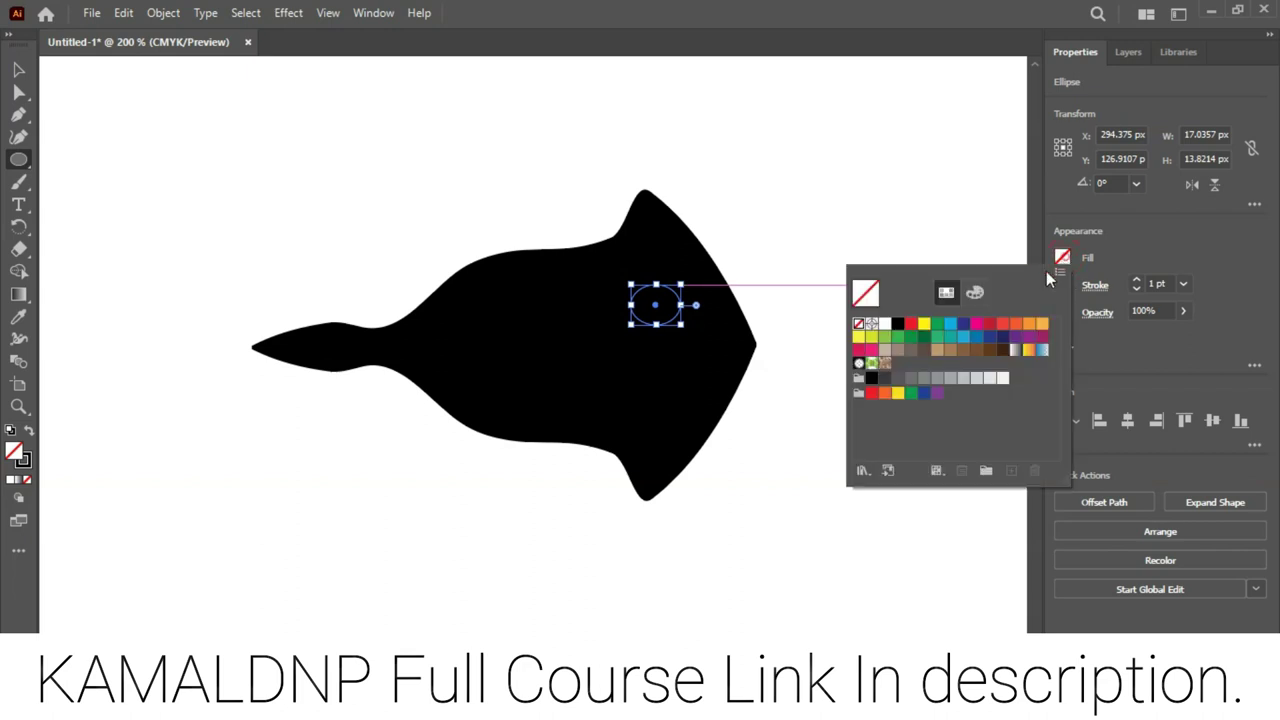
click(882, 325)
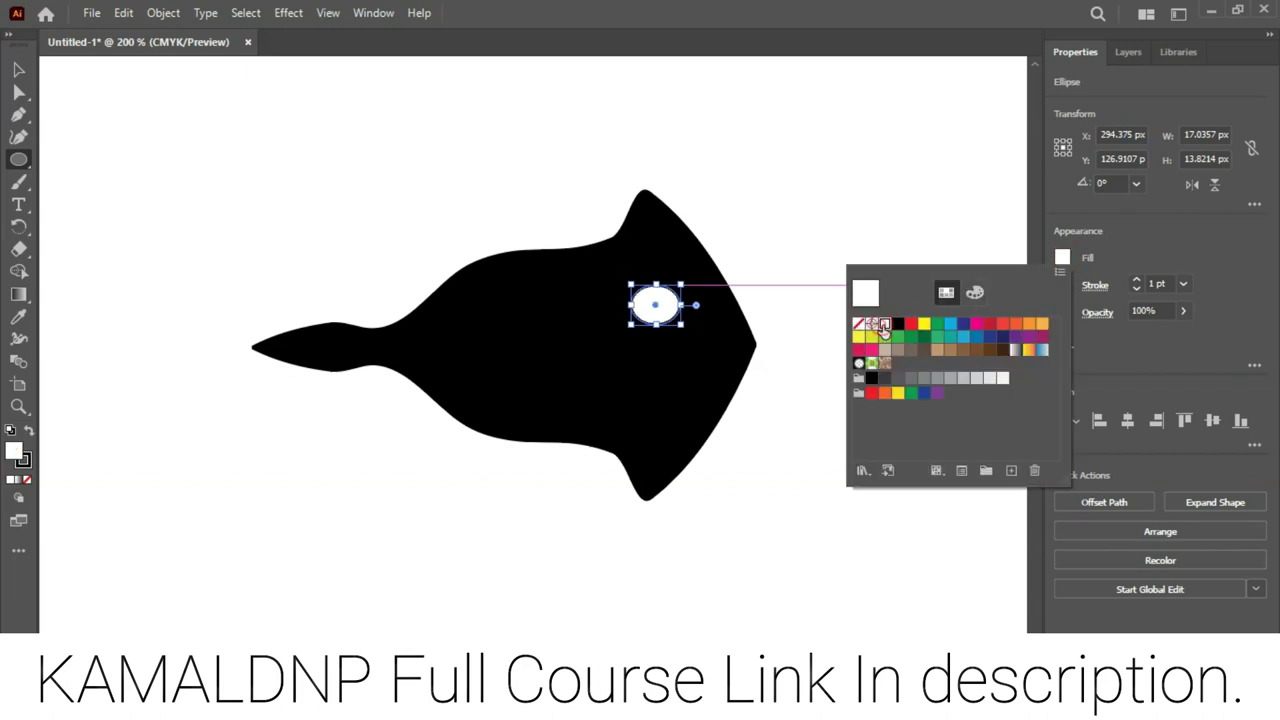
click(783, 206)
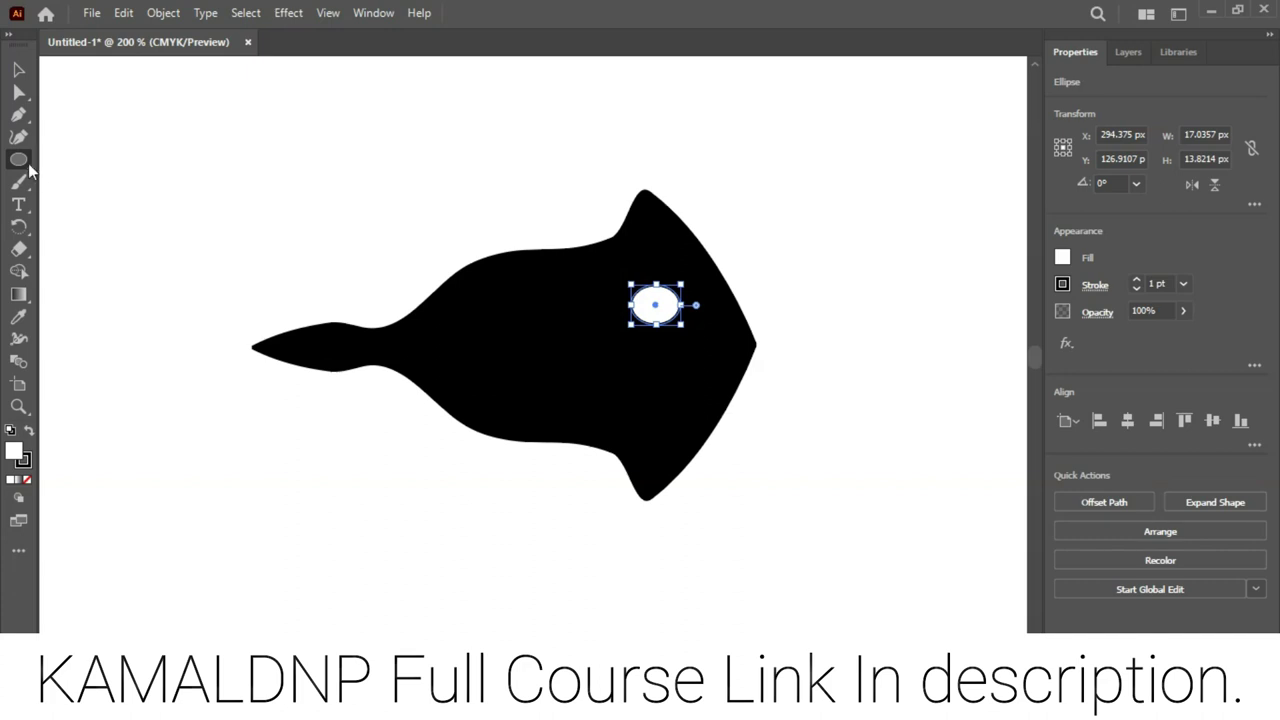
drag(732, 173, 736, 176)
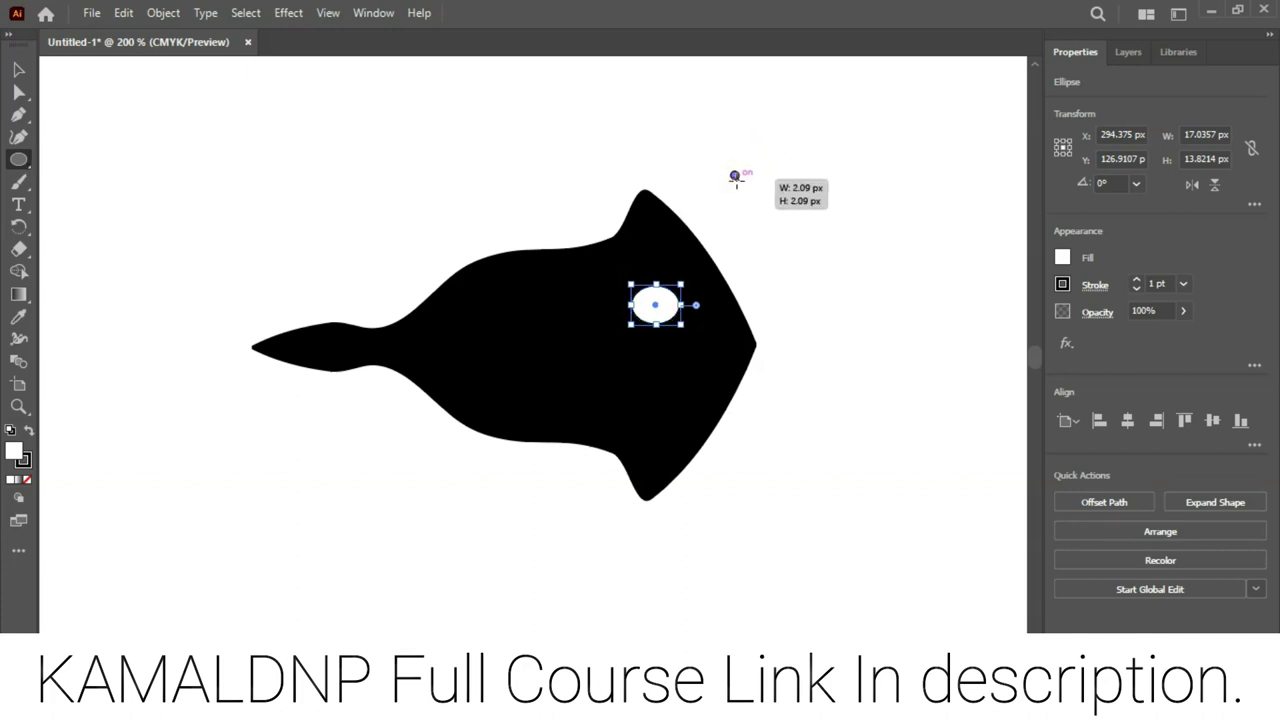
Resize the tiny circle and position it inside the eye toward the lower right
click(18, 69)
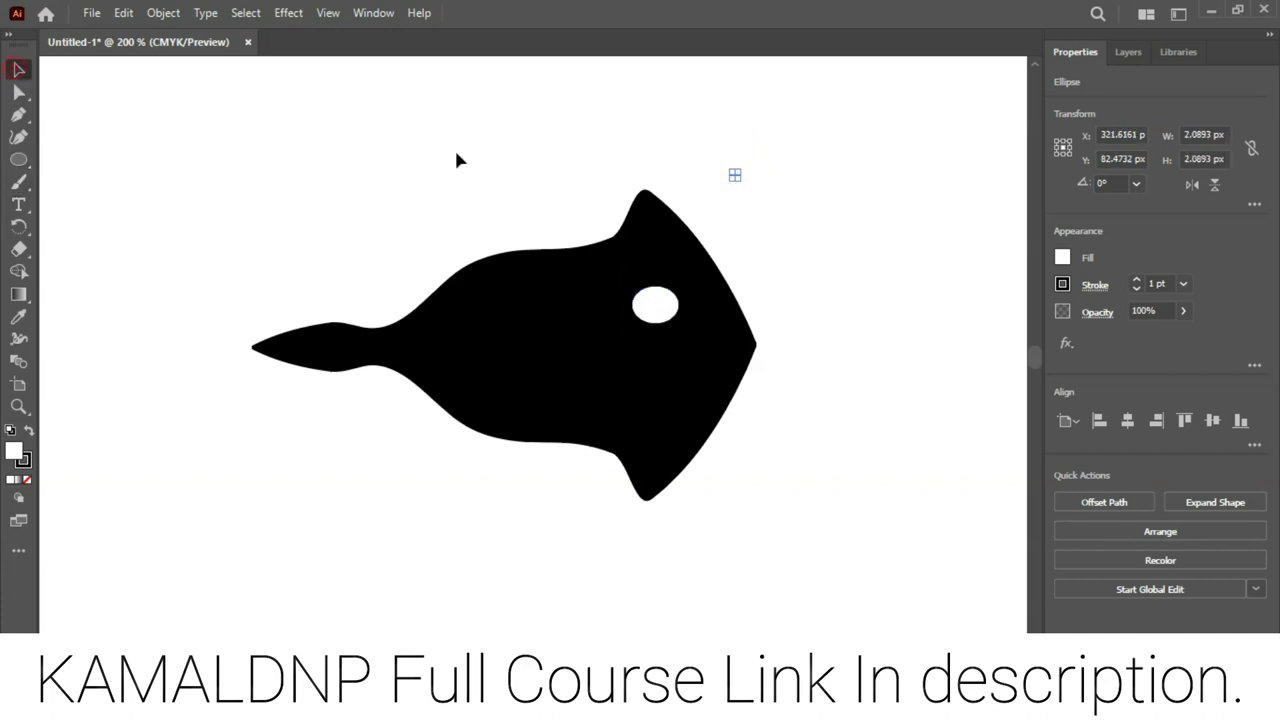
drag(734, 175, 663, 313)
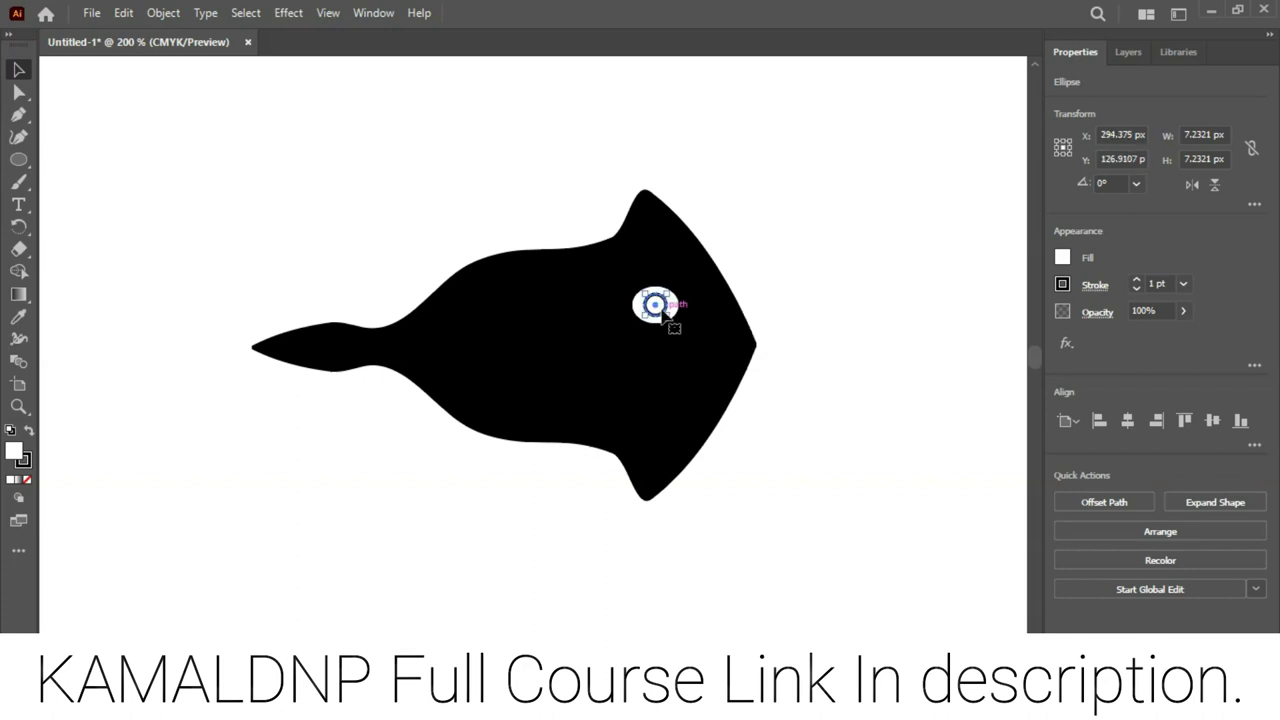
key(ctrl+plus)
key(ctrl+plus)
key(ctrl+plus)
key(ctrl+plus)
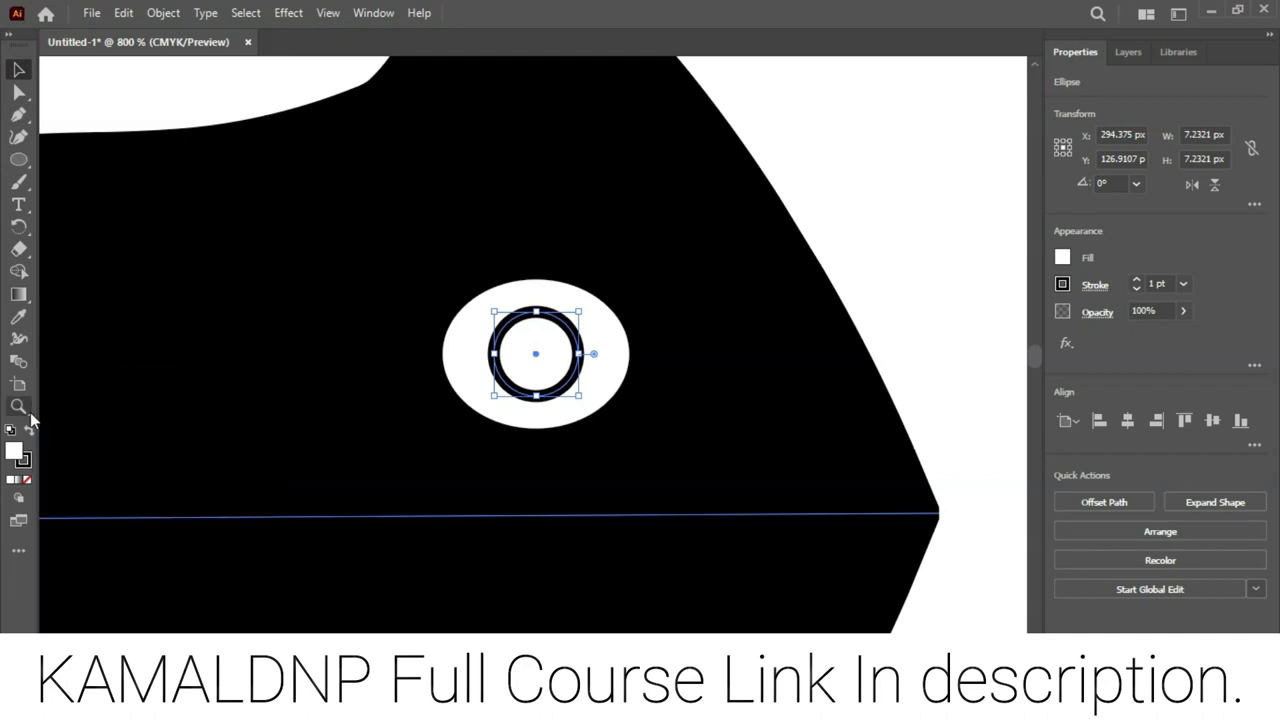
drag(582, 398, 549, 370)
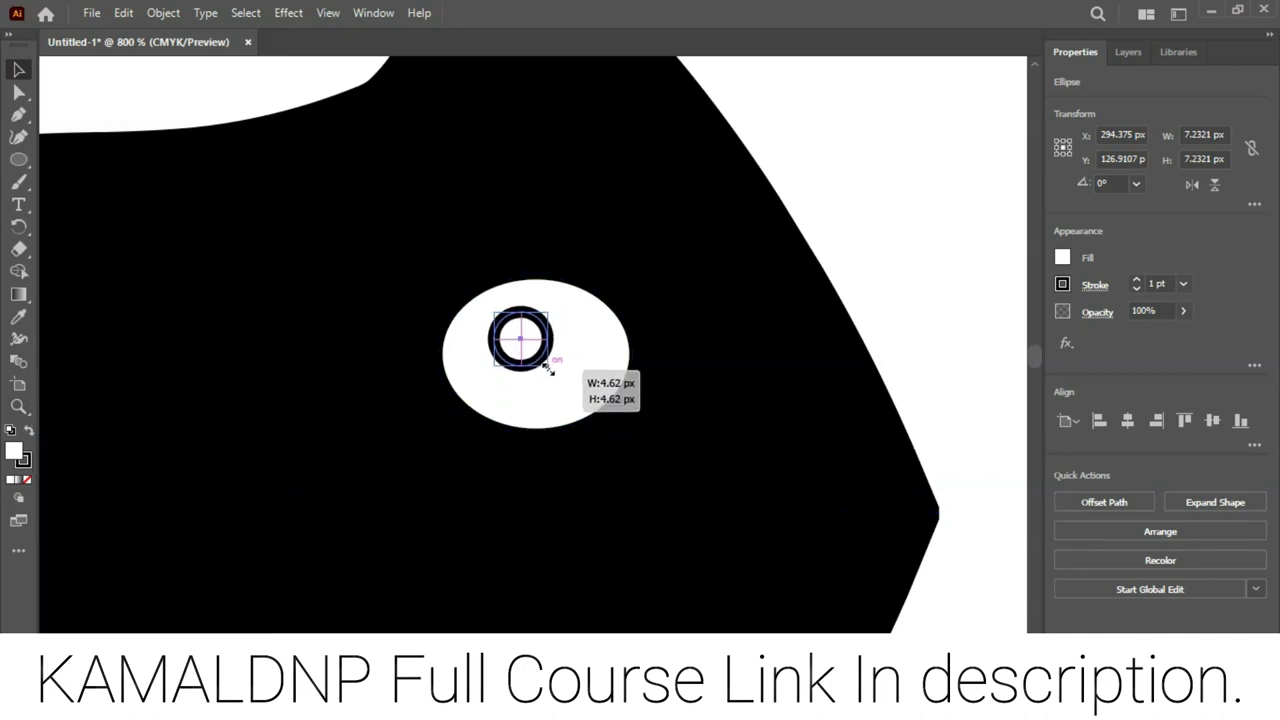
drag(542, 357, 599, 398)
Fill the pupil black, deselect it, and zoom out to the whole fish
click(1062, 257)
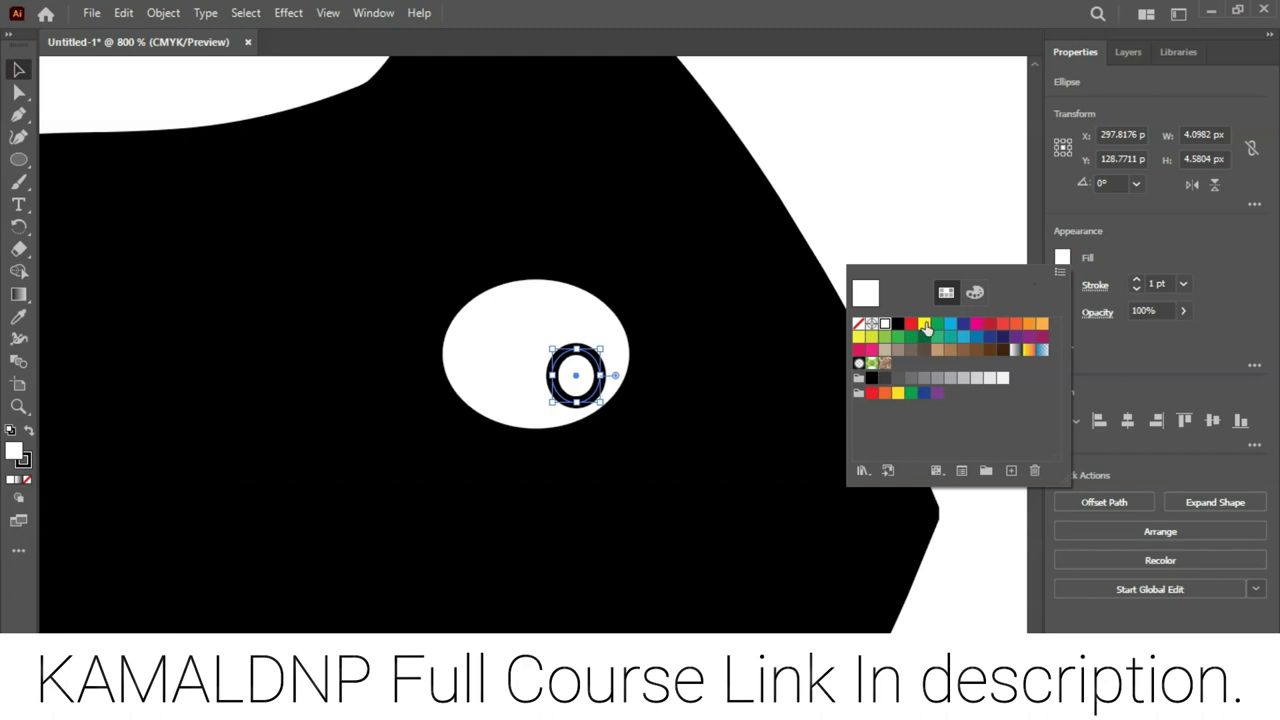
click(896, 324)
click(912, 198)
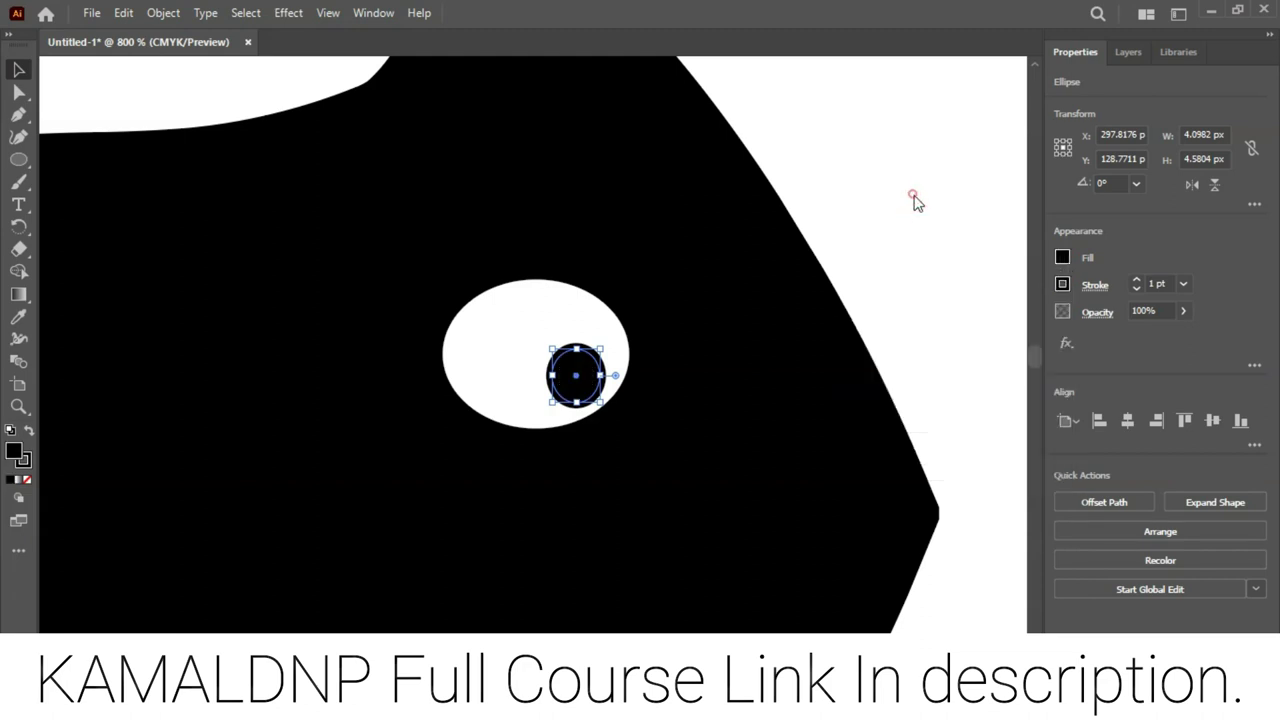
key(ctrl+minus)
key(ctrl+minus)
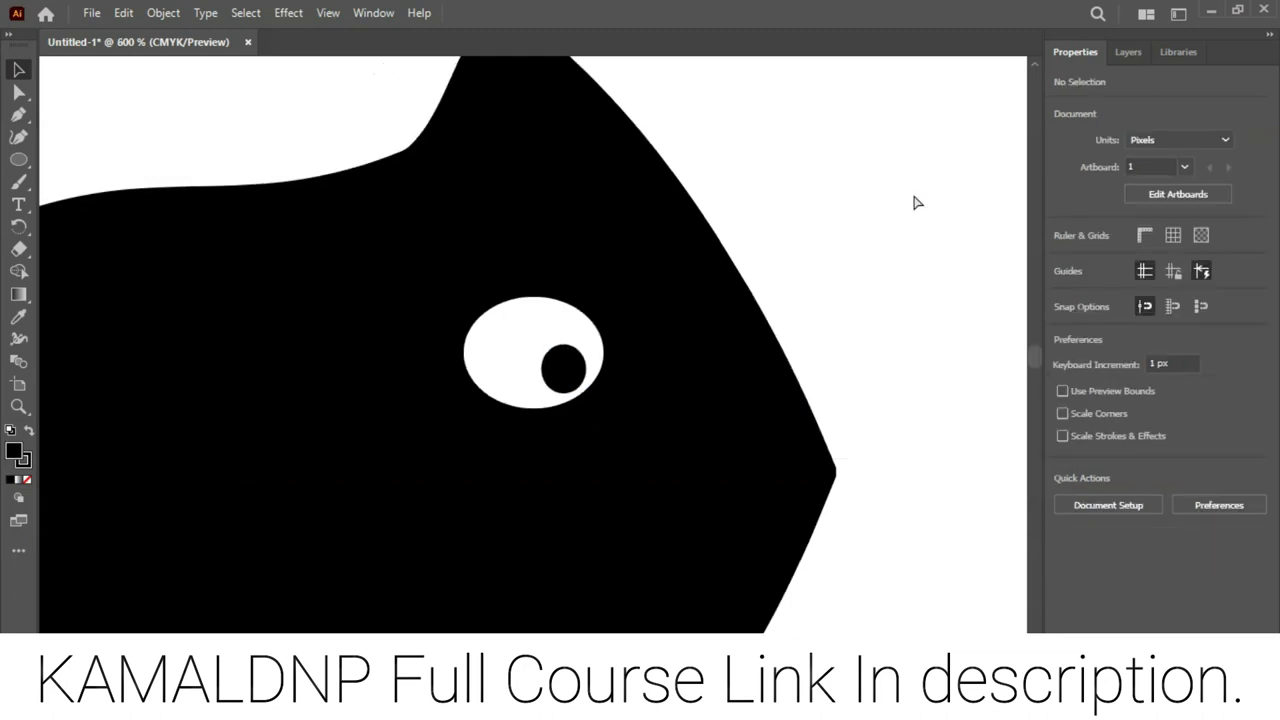
key(ctrl+minus)
key(ctrl+minus)
key(ctrl+minus)
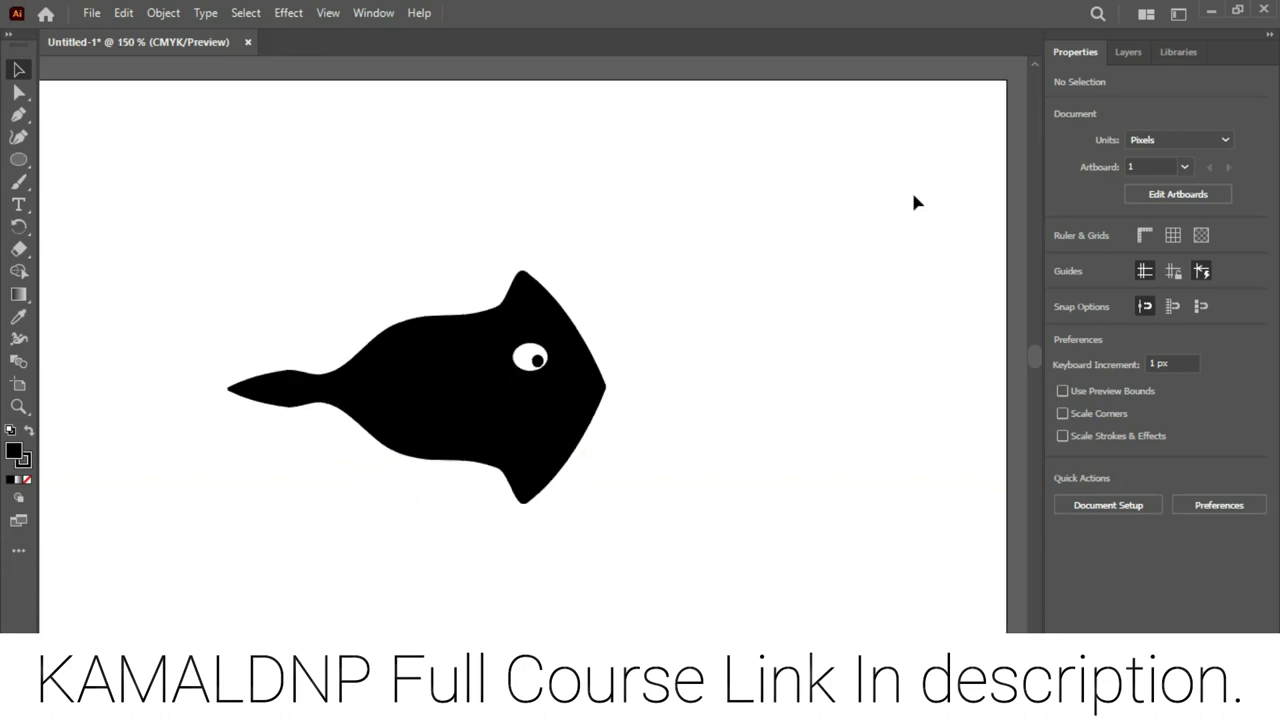
Select the whole fish with its eye and delete it
scroll(507, 555, down, 2)
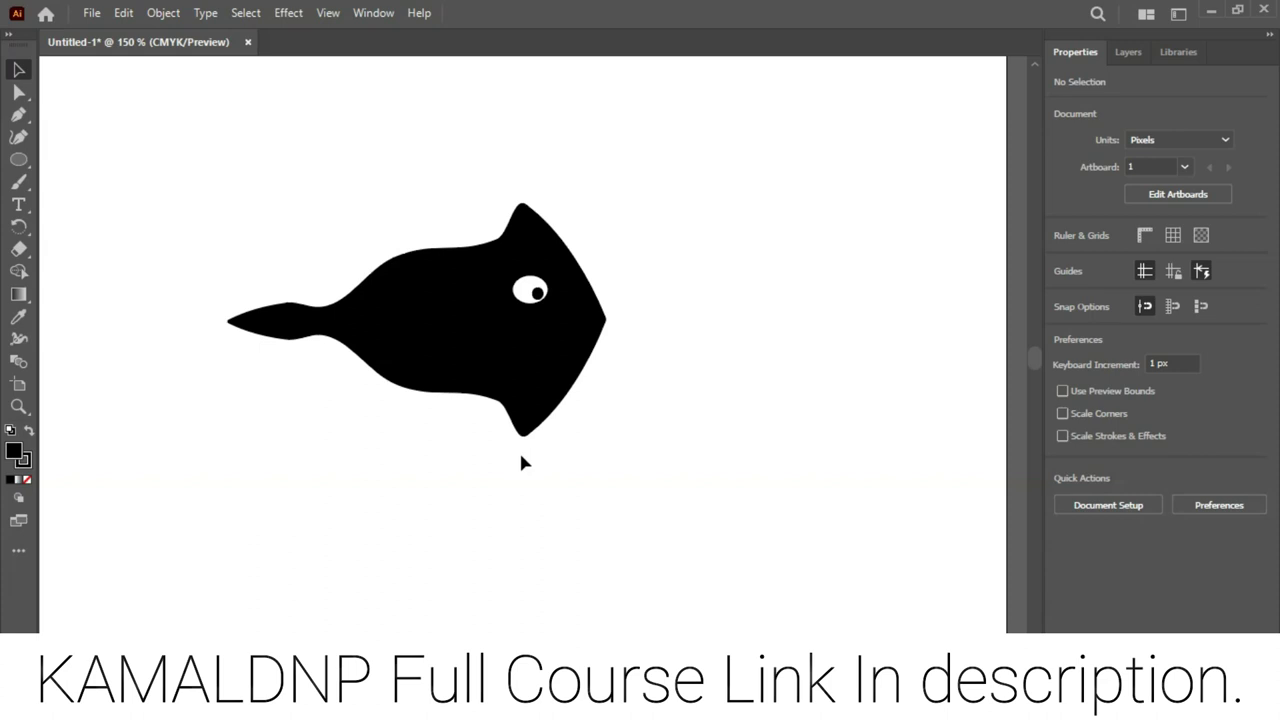
drag(317, 223, 653, 482)
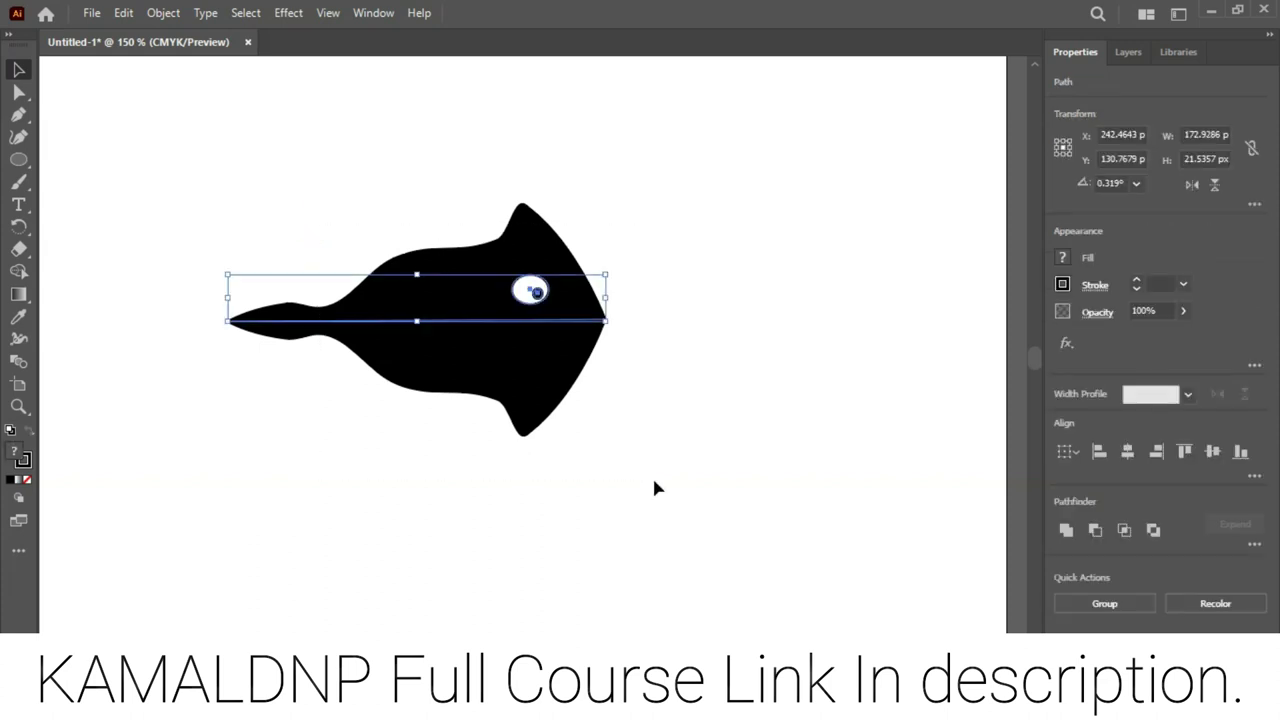
key(Delete)
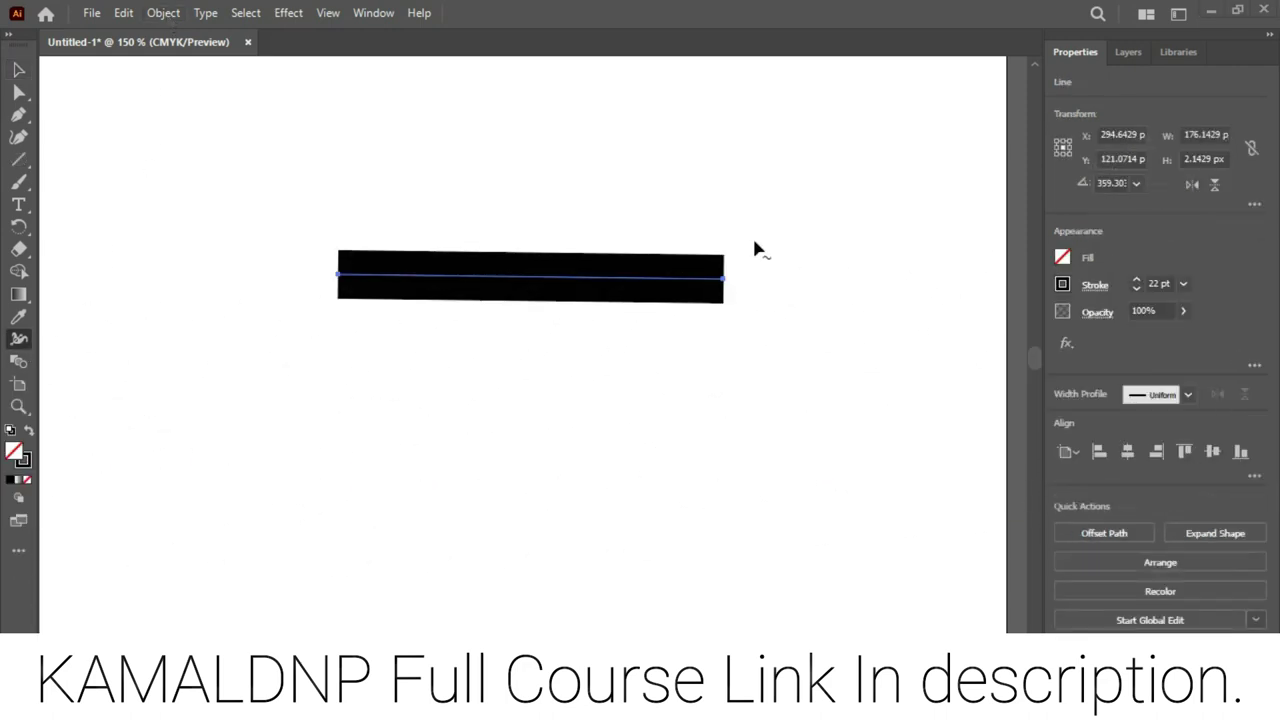
Try bulging the new 22 pt black stroke, undo it, and open the Window menu
drag(554, 271, 552, 248)
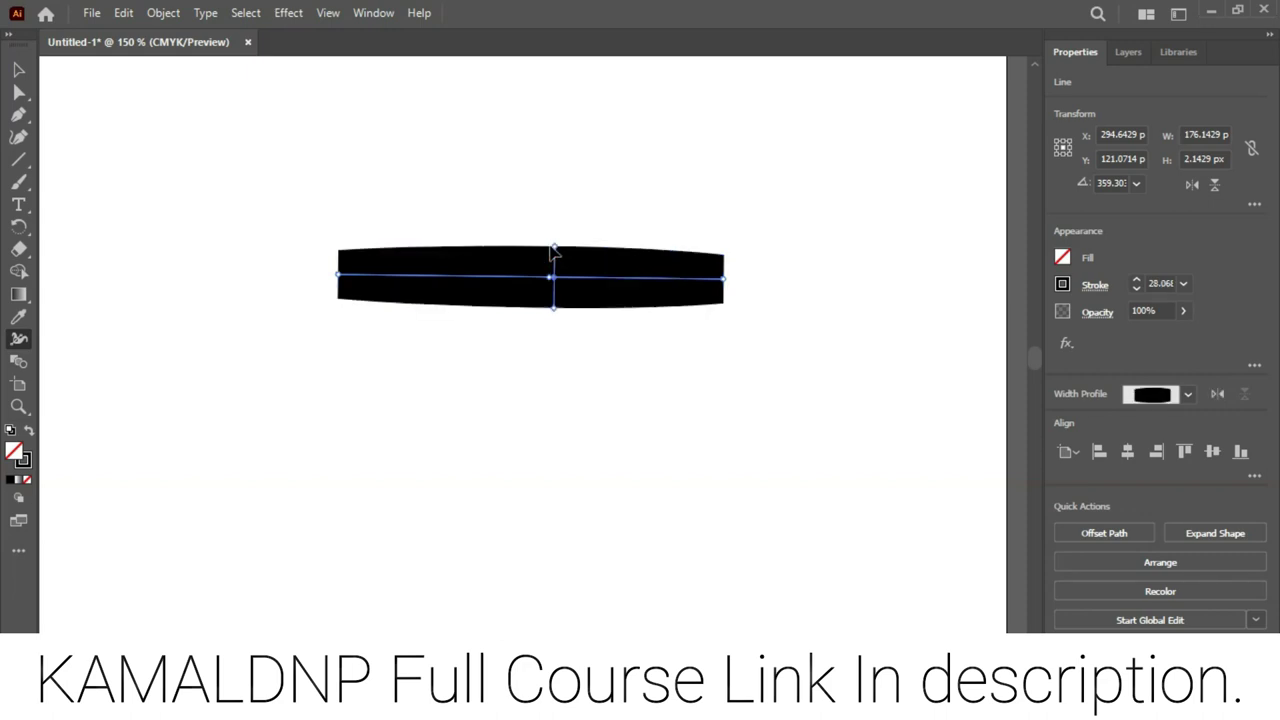
key(ctrl+z)
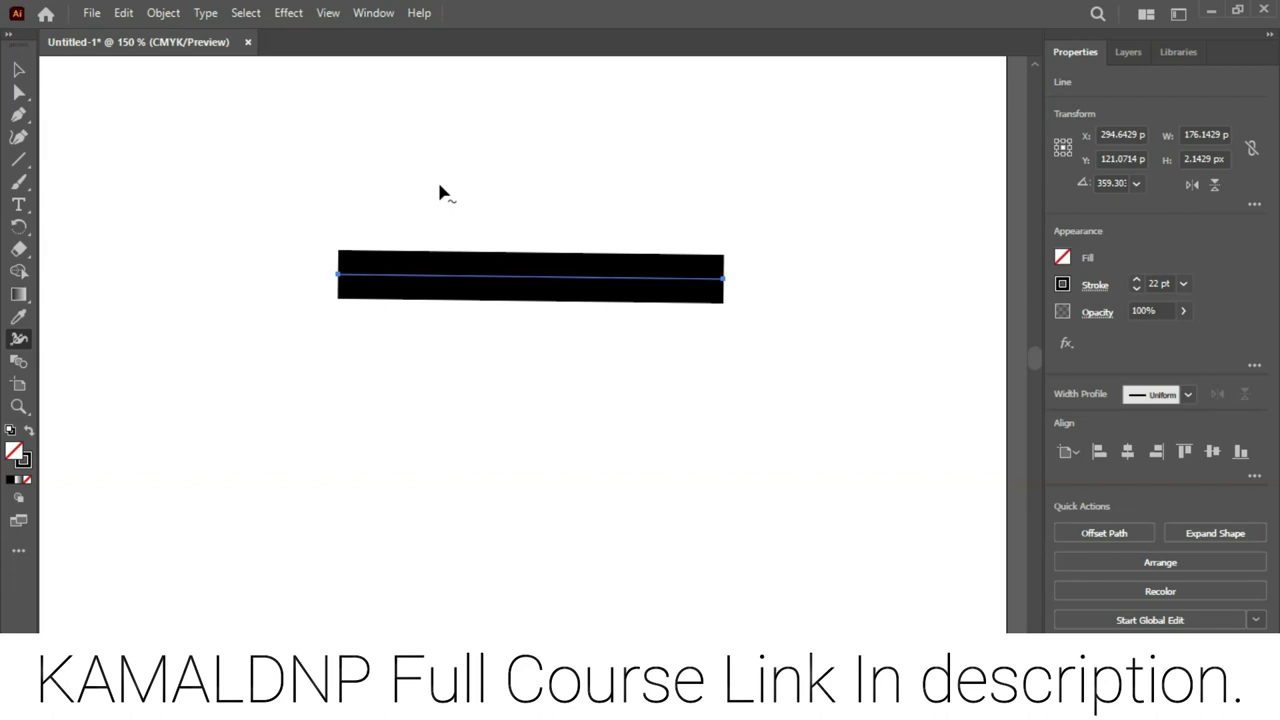
click(369, 14)
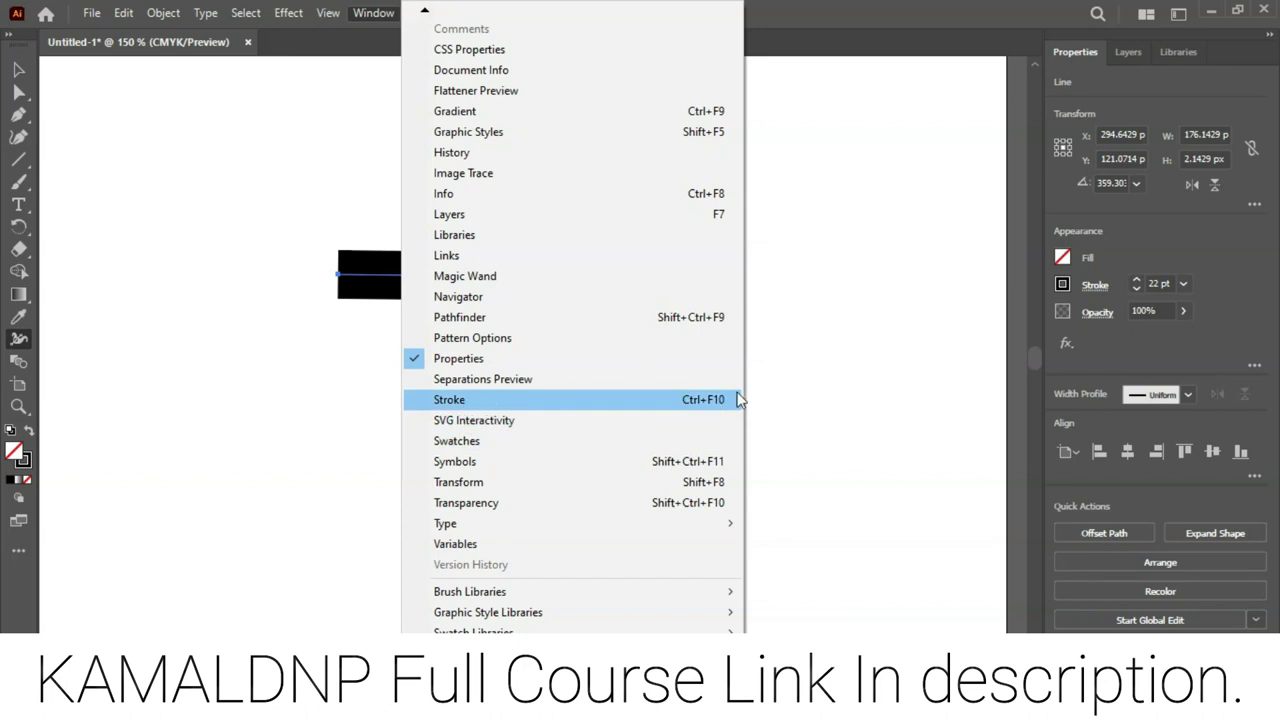
Show the Stroke panel, reposition it, and check the quick stroke options
click(706, 402)
mouse_move(936, 258)
mouse_down()
mouse_move(914, 200)
mouse_move(911, 101)
mouse_up()
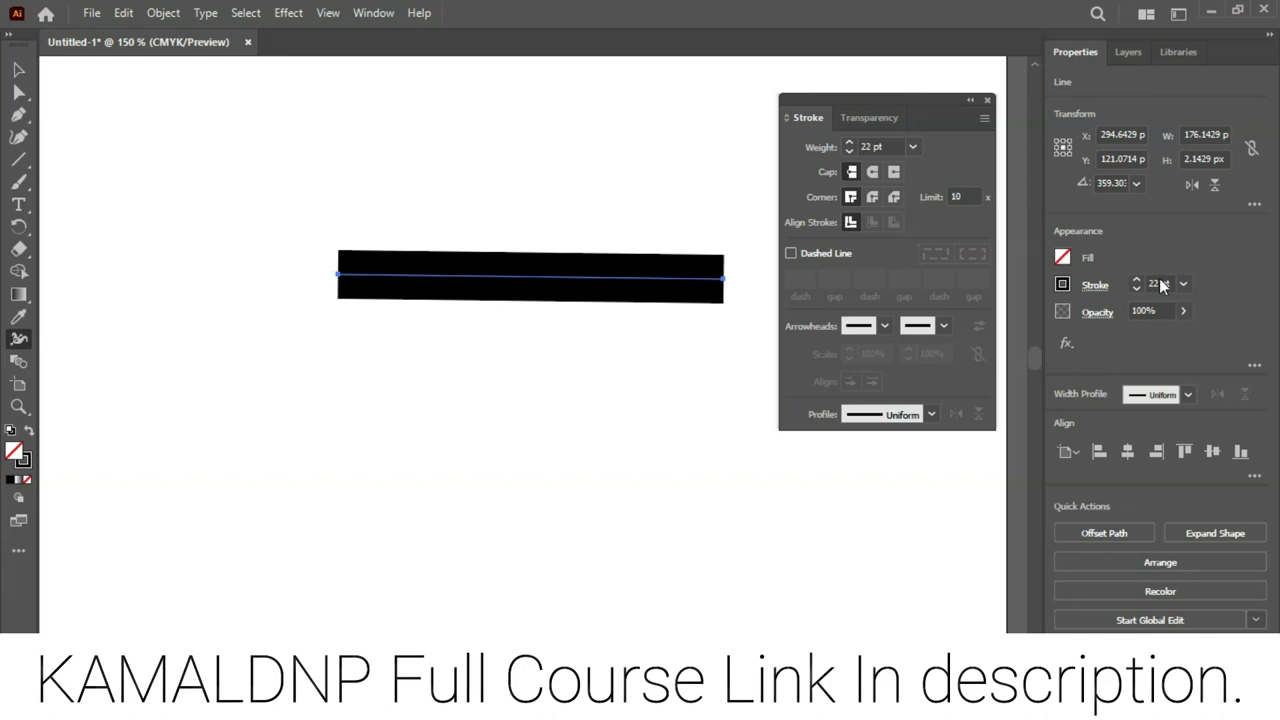
click(1095, 287)
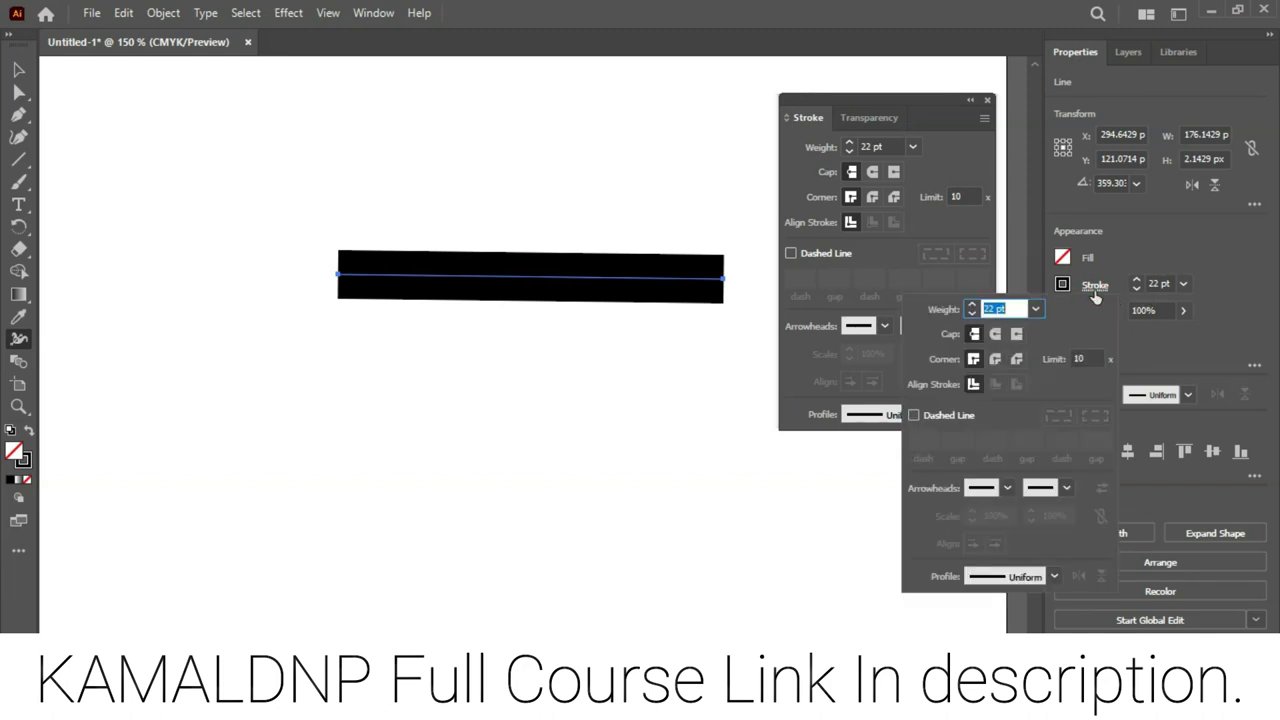
click(1121, 251)
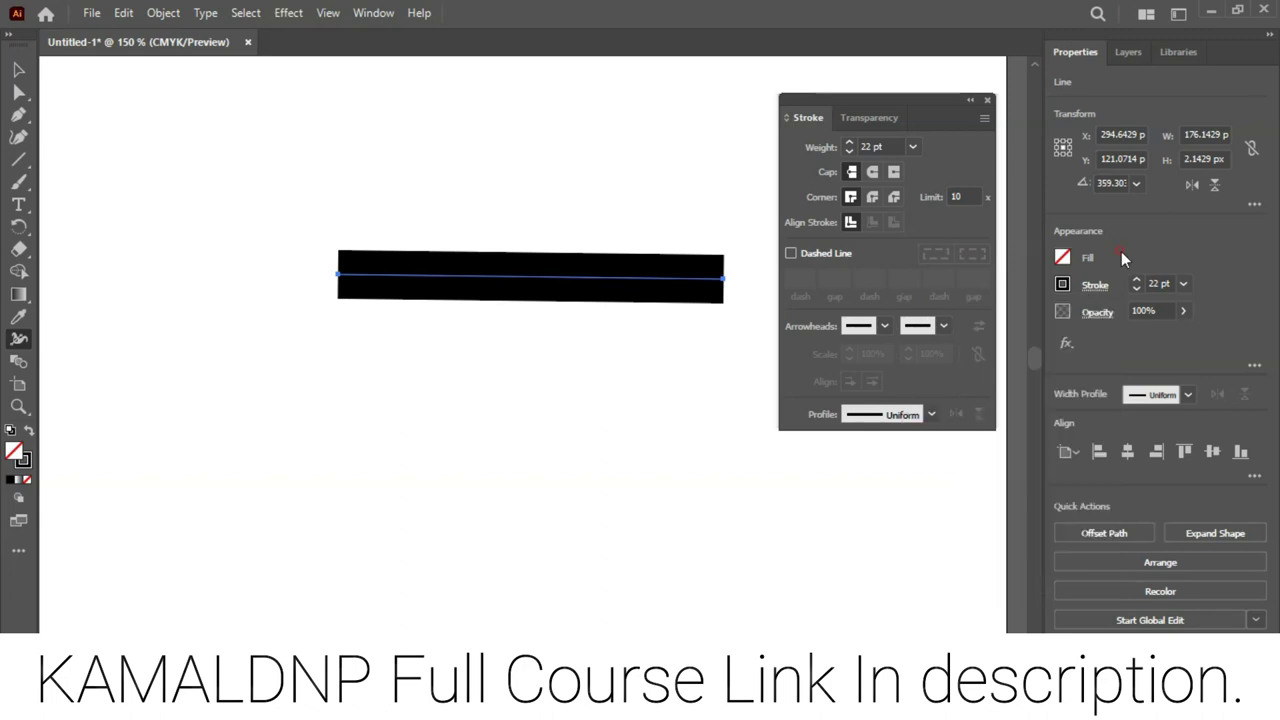
click(1095, 287)
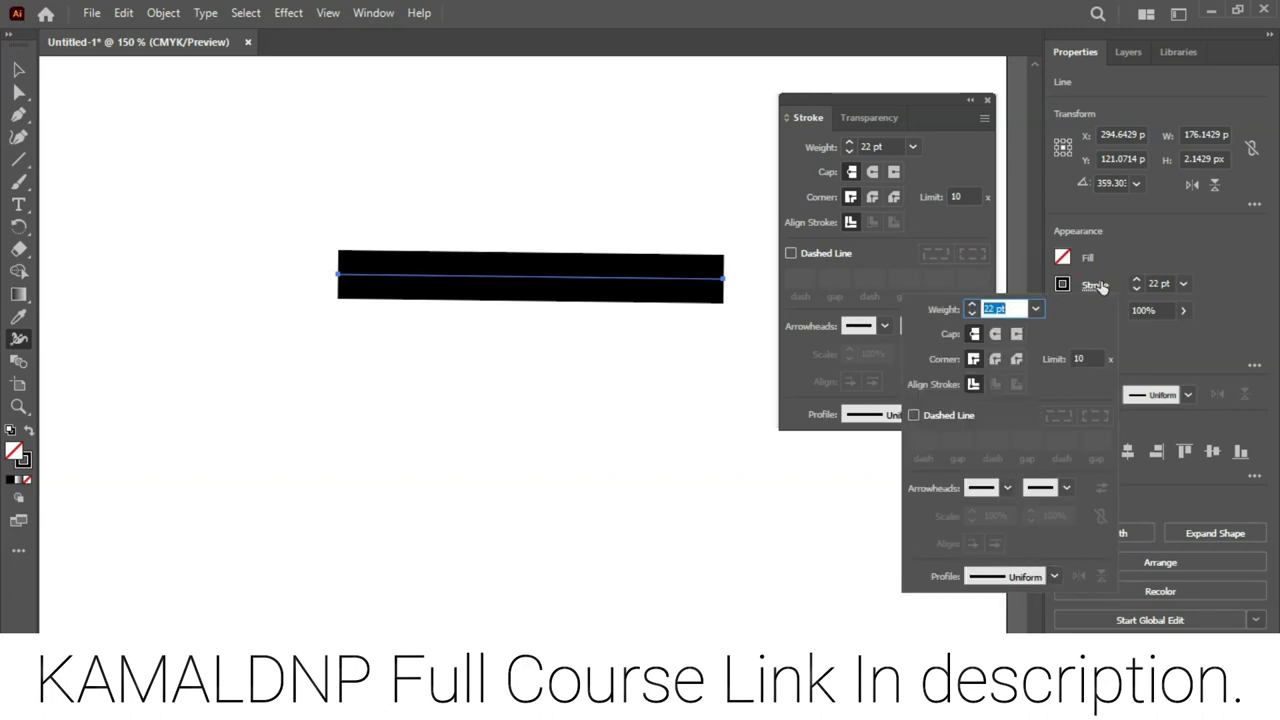
click(1108, 258)
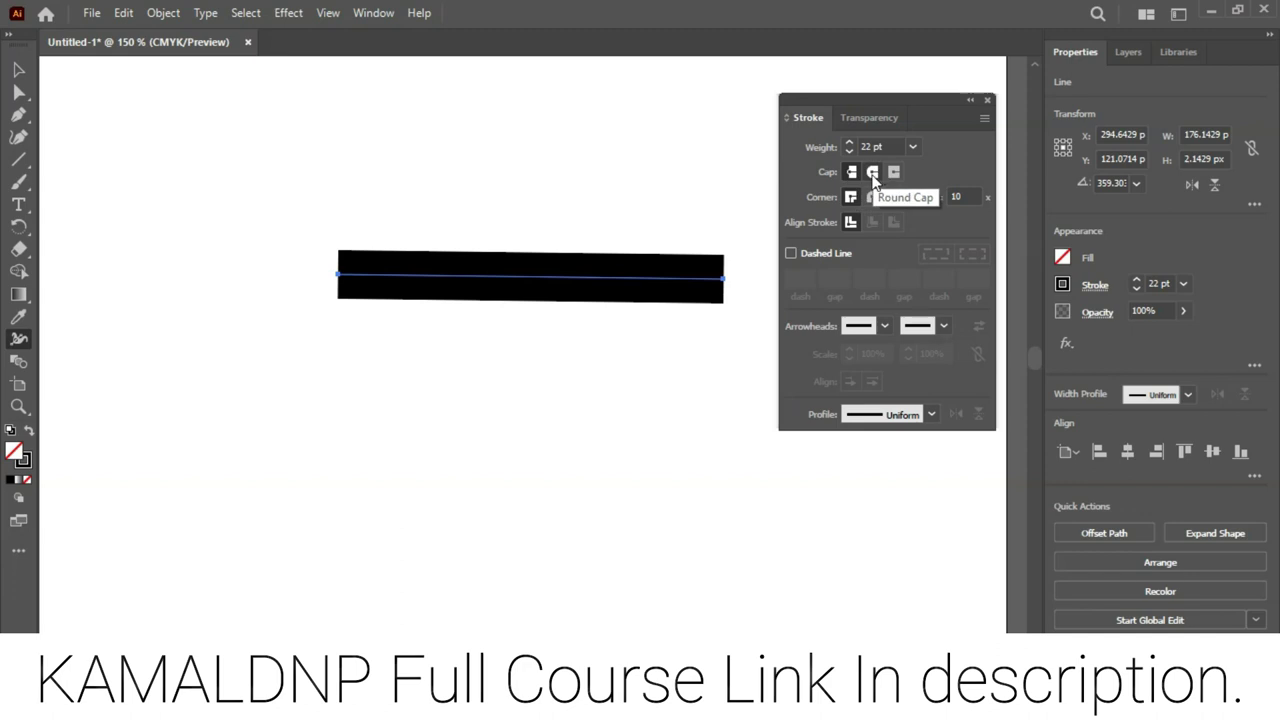
Give the line a Projecting Cap and Round Join after trying Round and Butt caps
click(872, 174)
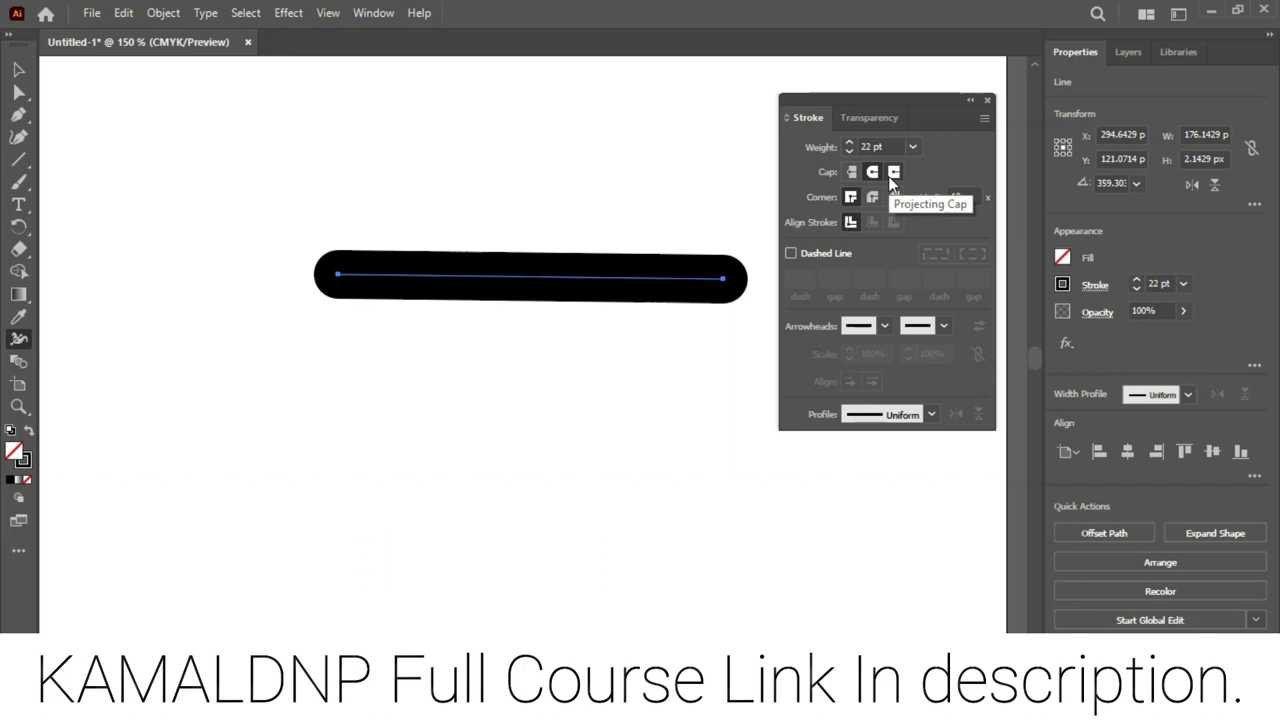
click(893, 174)
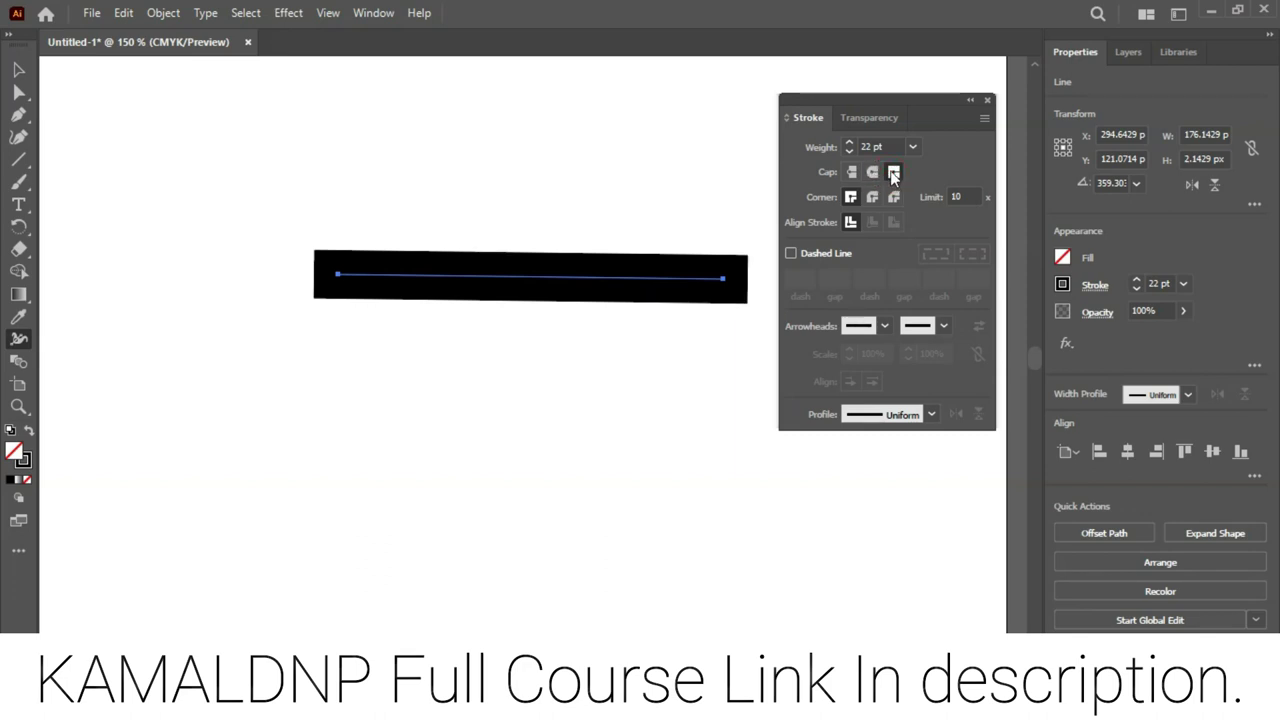
click(850, 174)
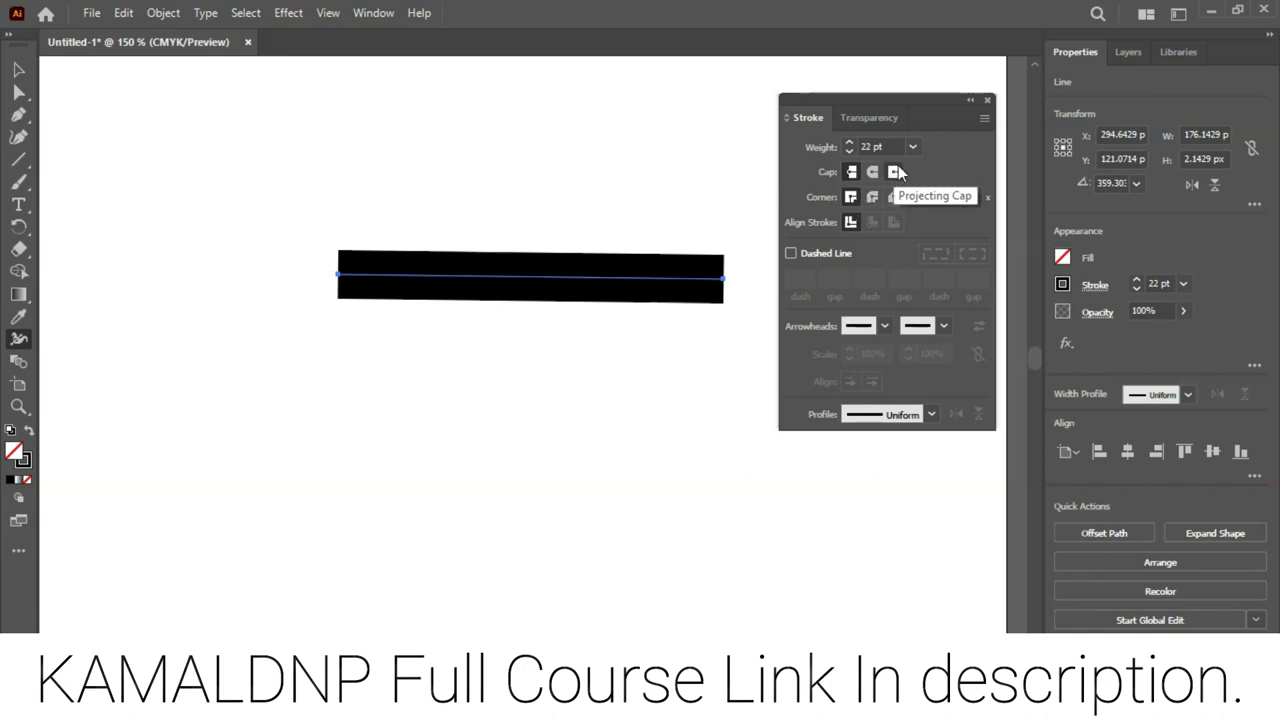
click(895, 172)
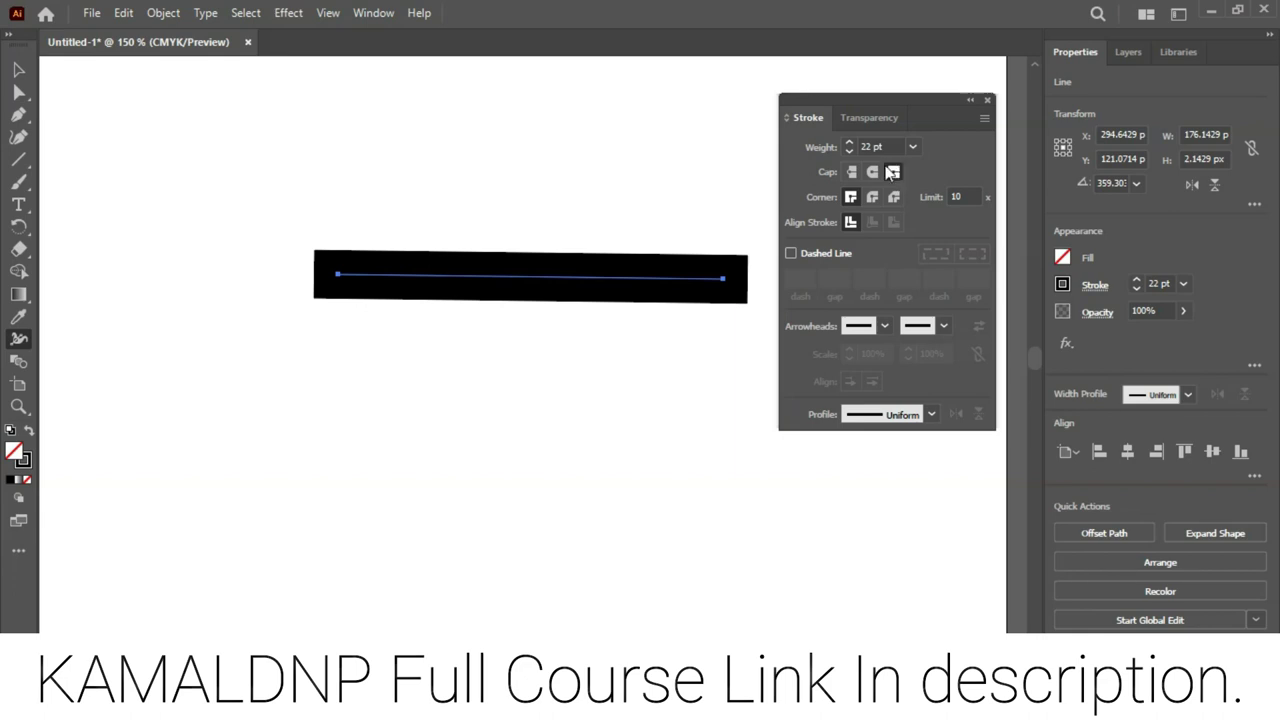
click(870, 199)
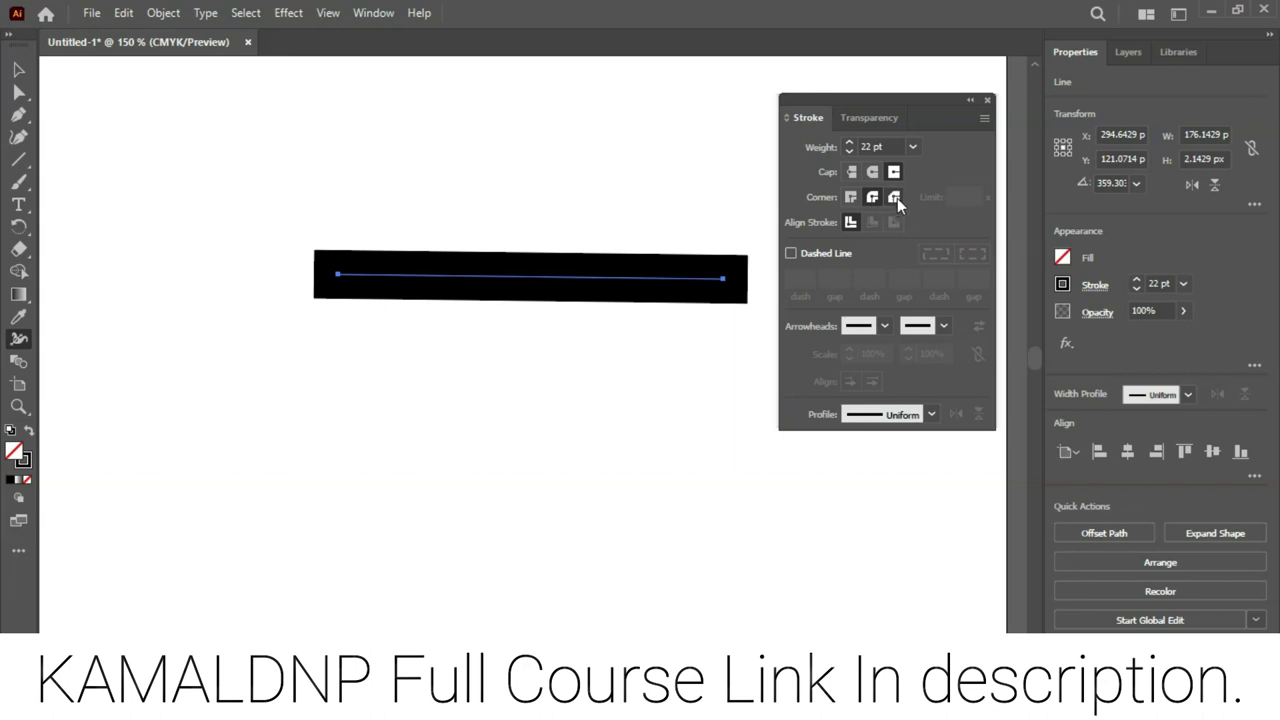
Draw a rectangle below the black line with the Rectangle tool
click(18, 159)
click(90, 160)
drag(368, 358, 660, 535)
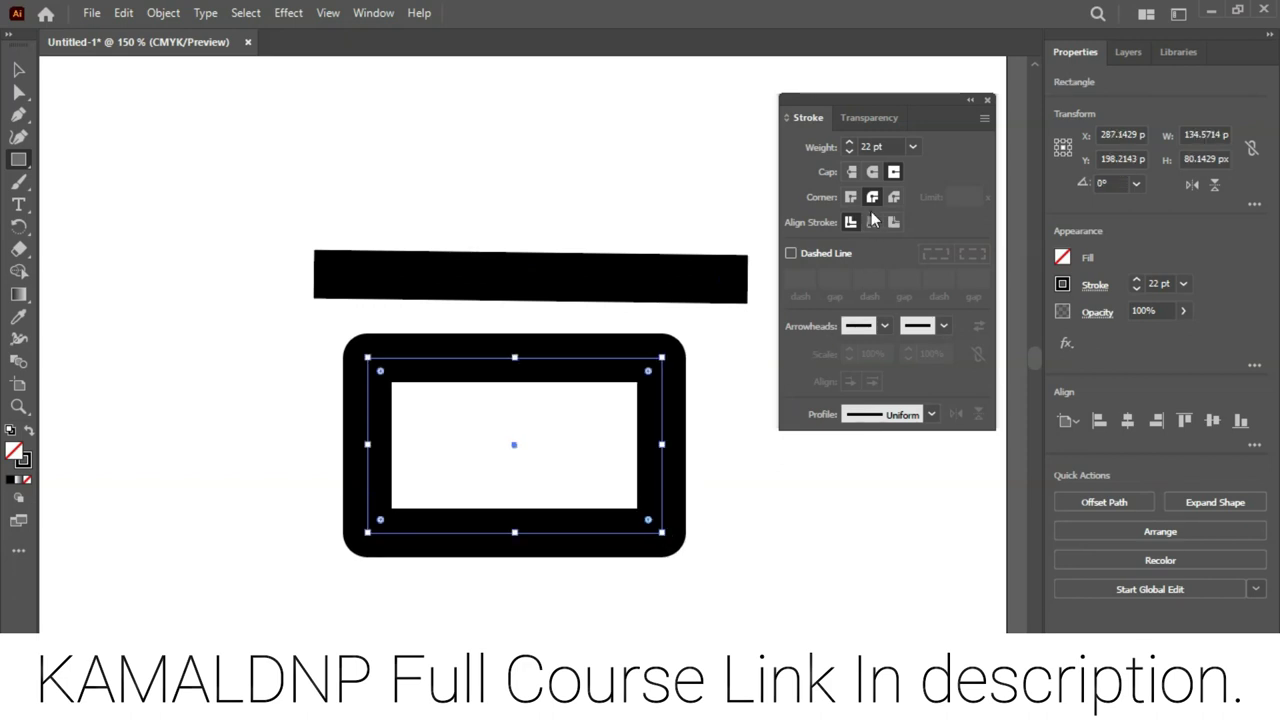
Try miter, round and bevel corners and inside/outside stroke alignment, keeping Bevel Join
click(850, 197)
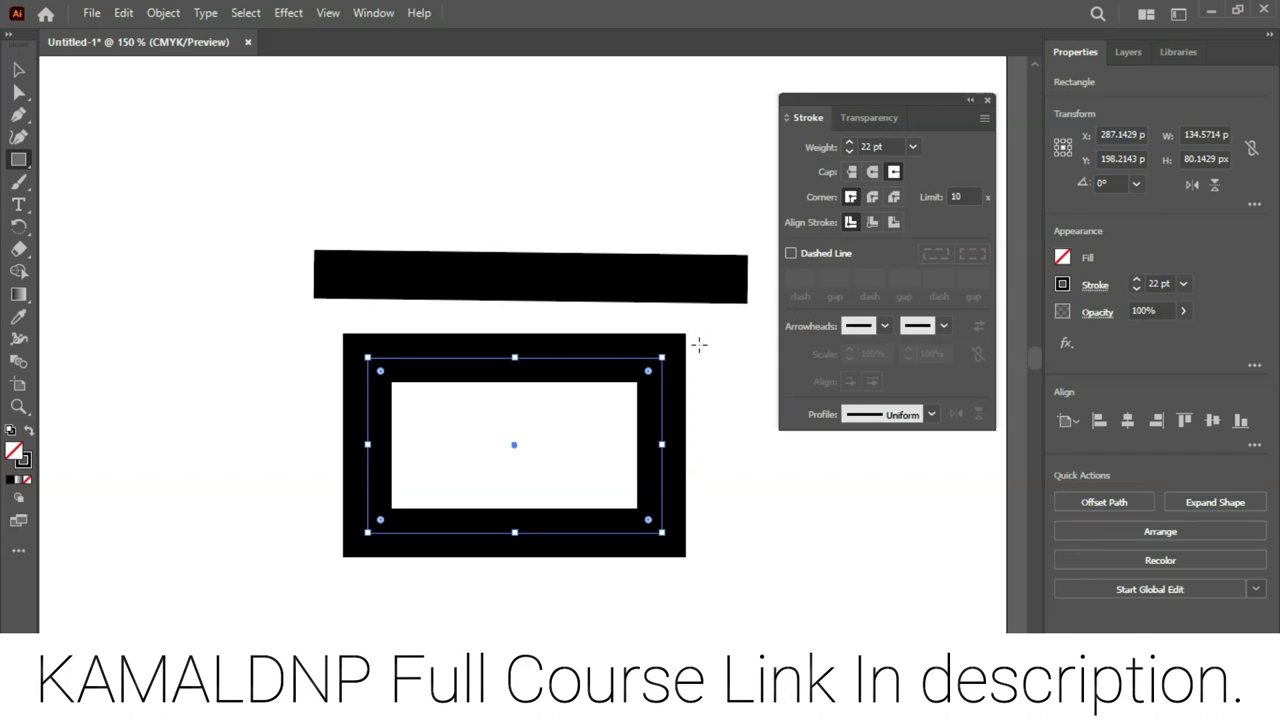
click(872, 197)
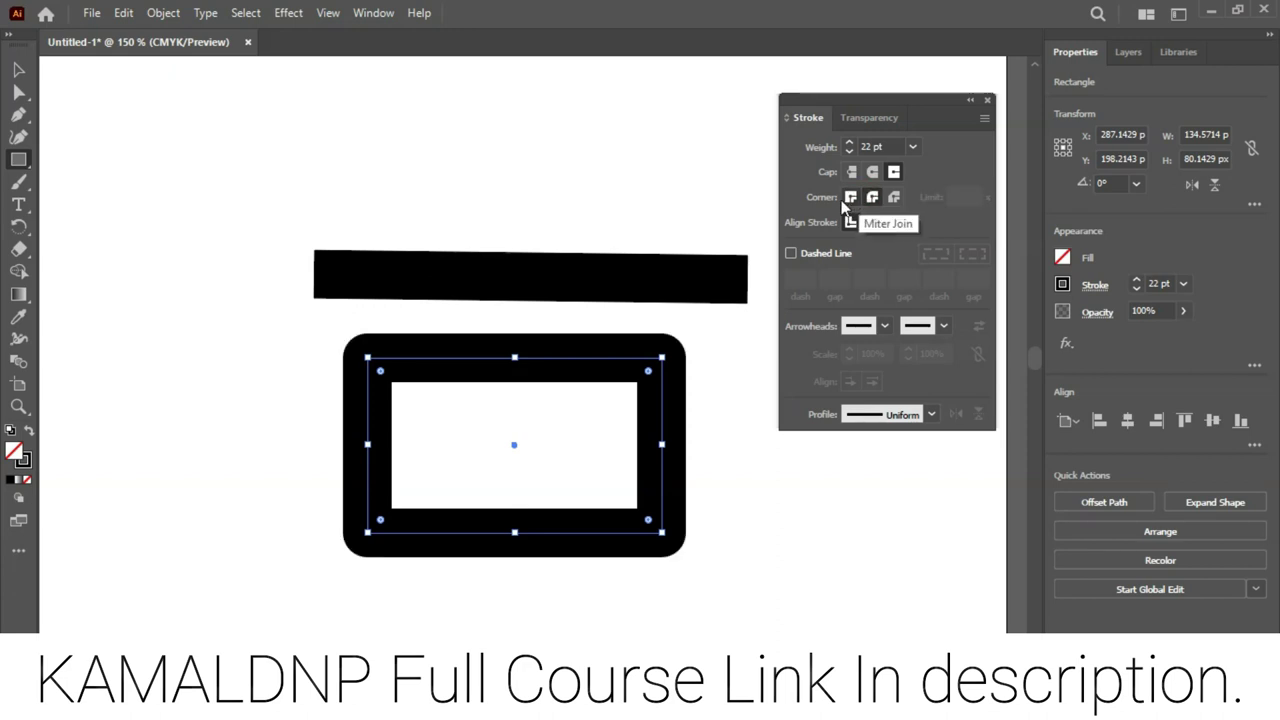
click(897, 195)
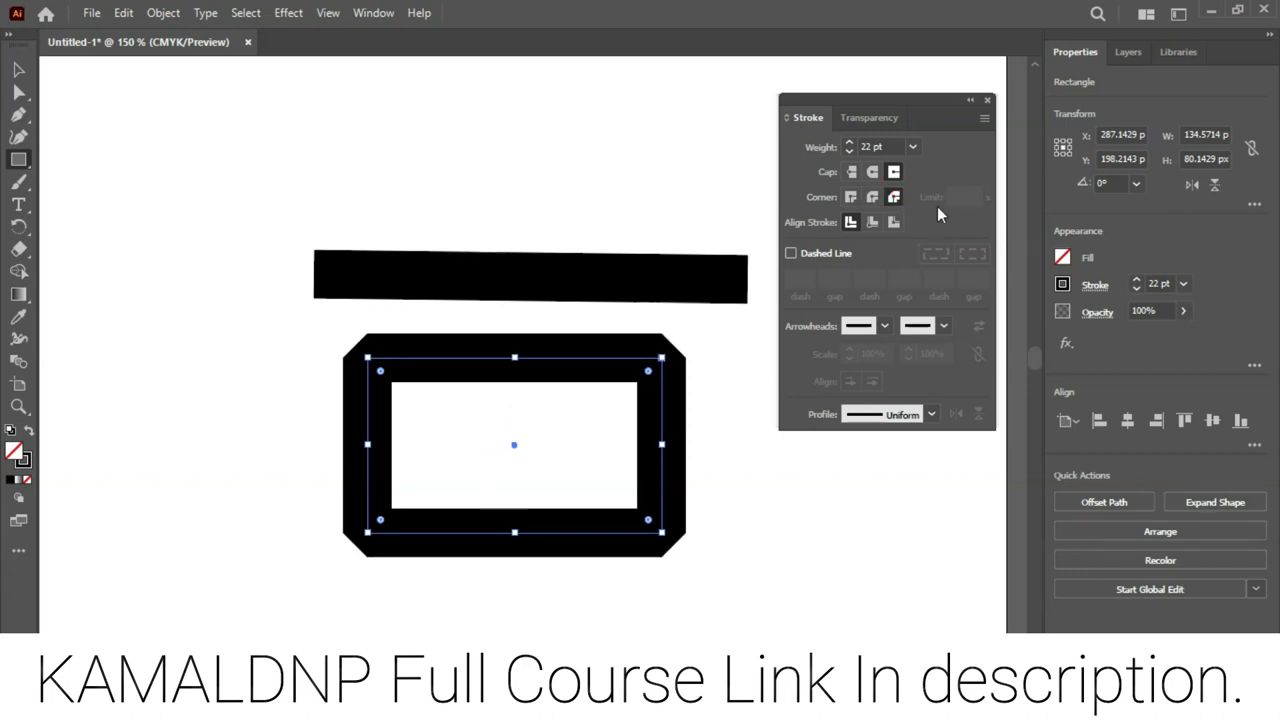
click(873, 223)
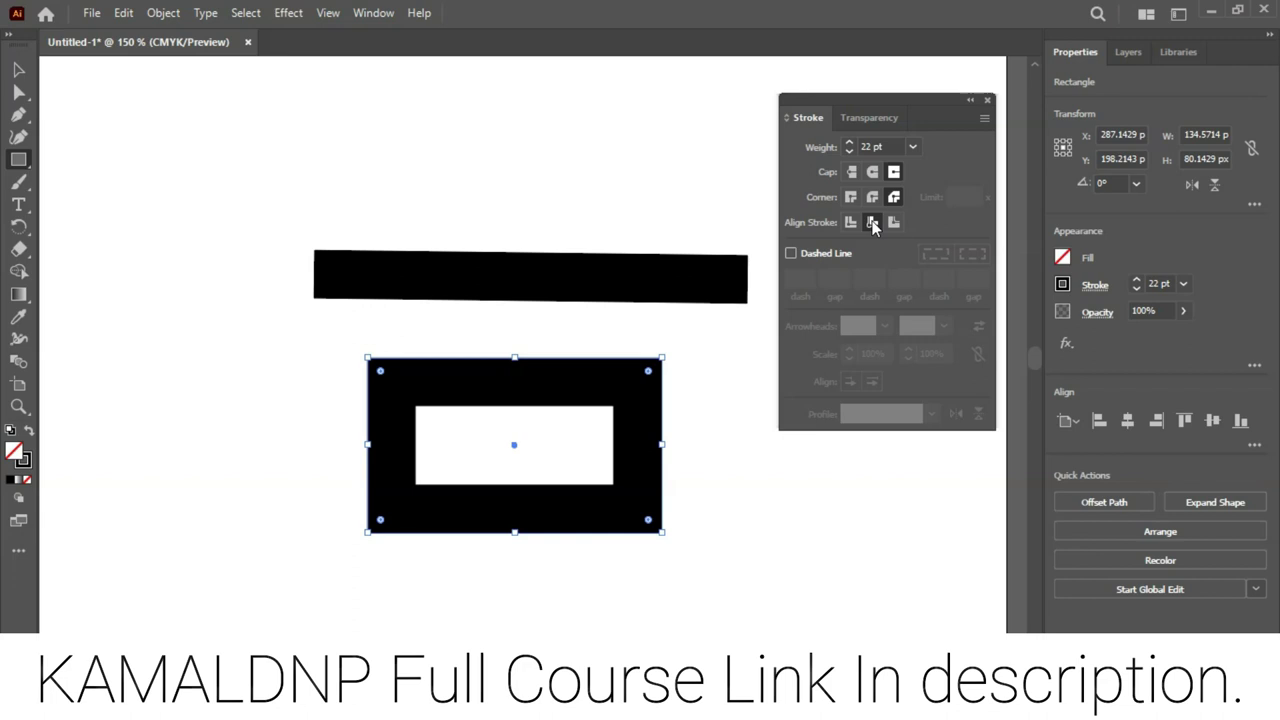
click(893, 223)
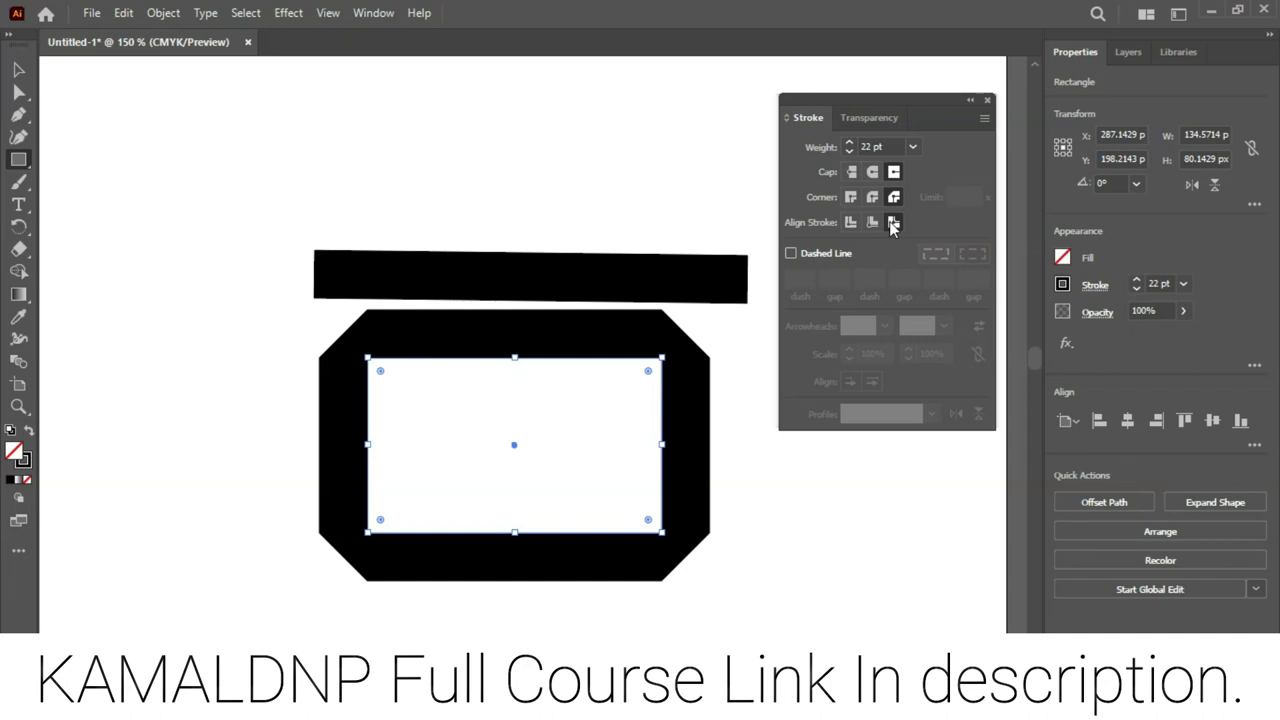
Set the rectangle's stroke weight to 9 pt and align the stroke to center
click(850, 143)
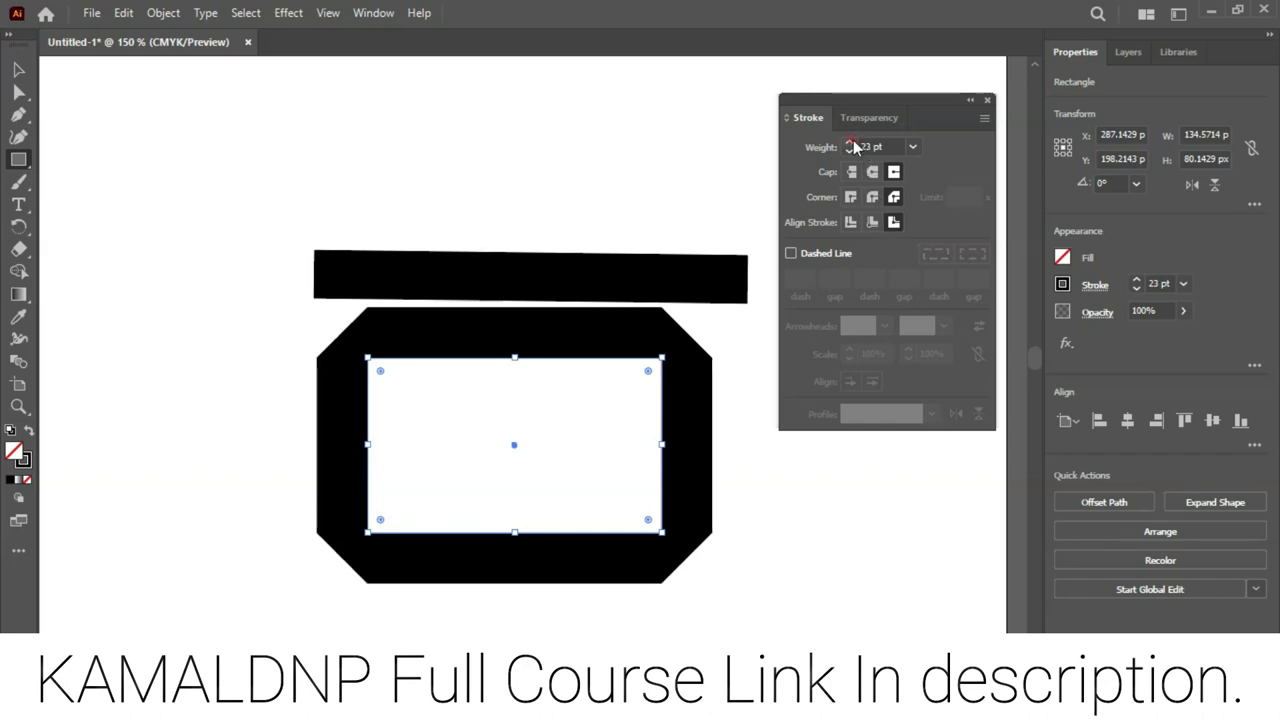
click(849, 143)
click(849, 143)
click(872, 222)
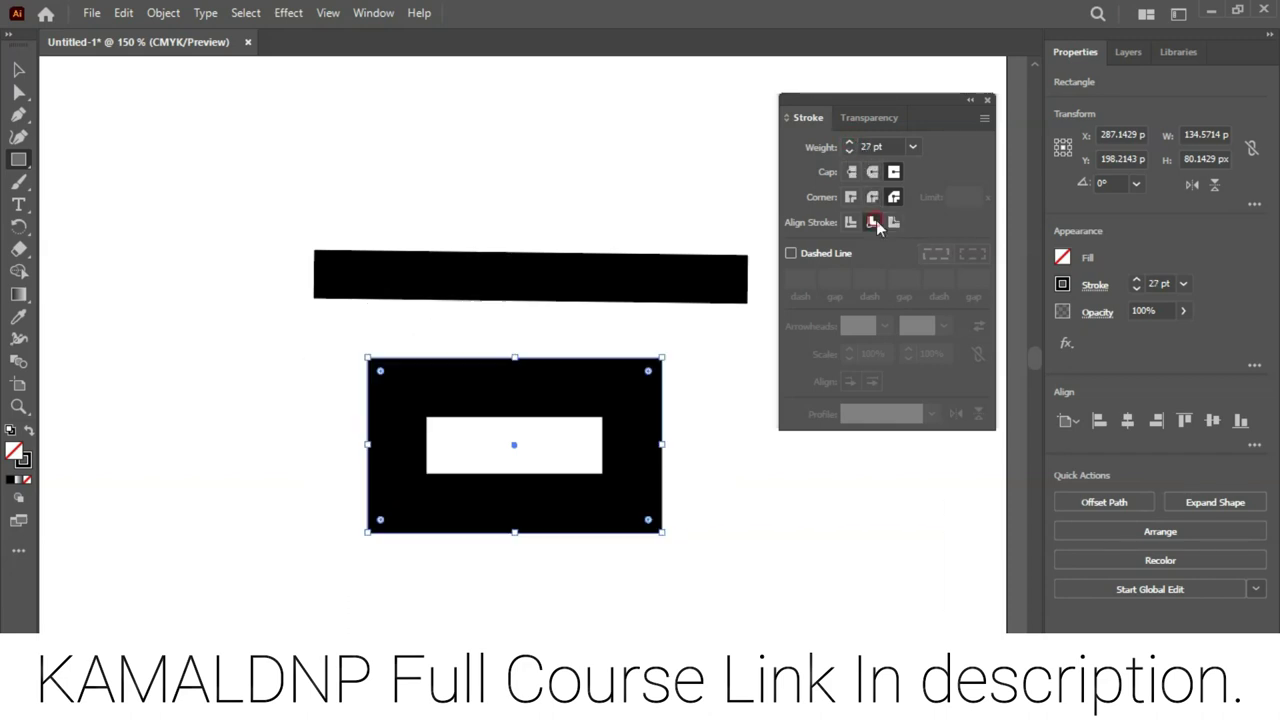
click(849, 143)
click(849, 143)
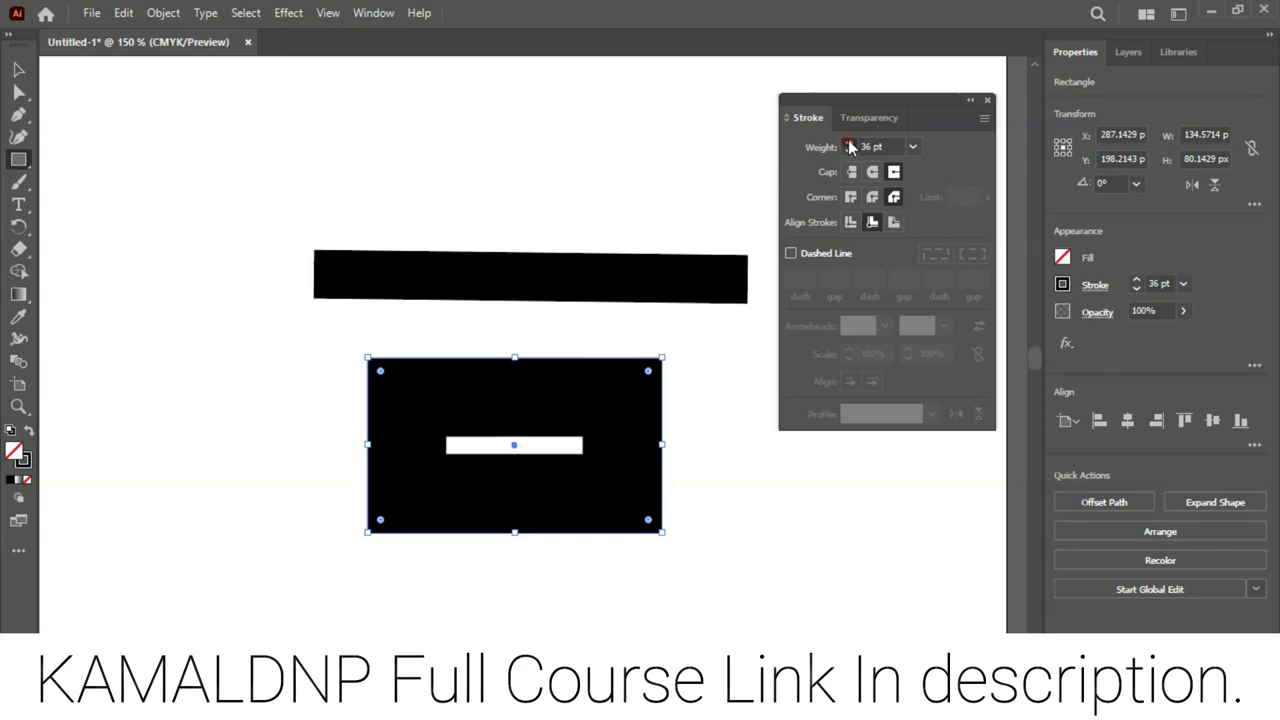
click(849, 143)
click(849, 143)
click(849, 143)
click(849, 143)
click(849, 143)
click(849, 143)
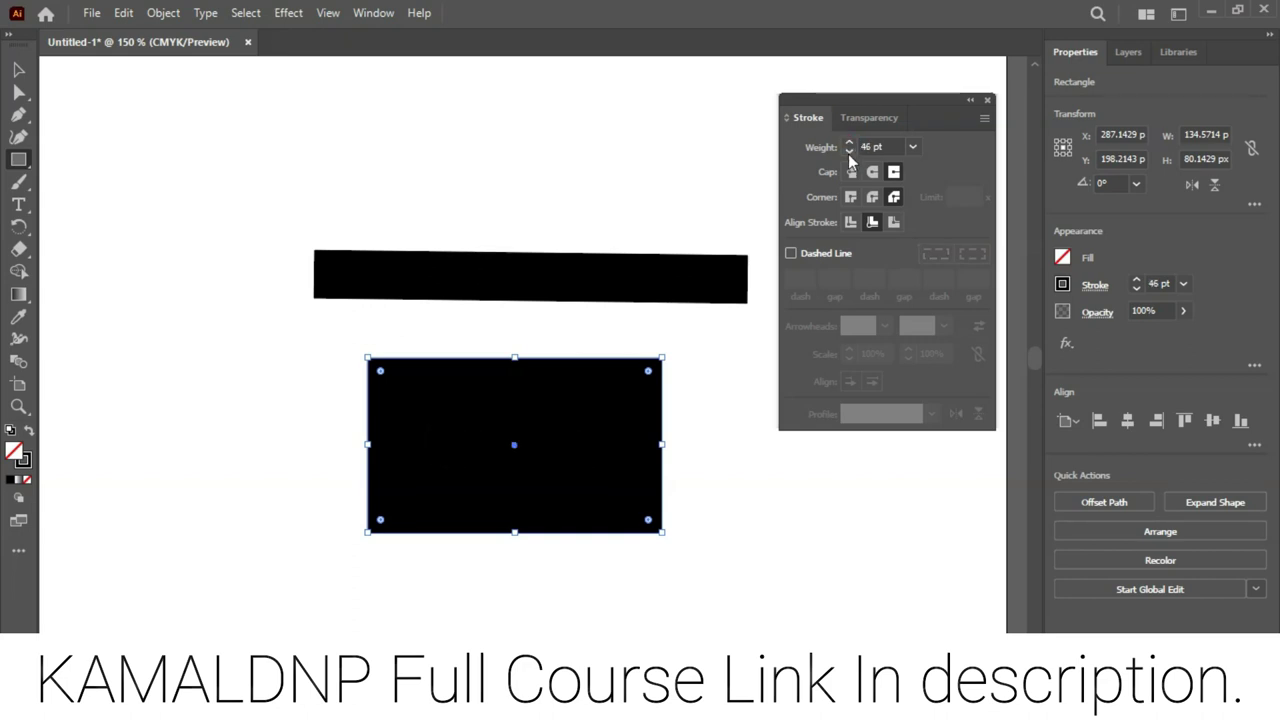
click(849, 151)
click(849, 151)
click(849, 151)
click(849, 151)
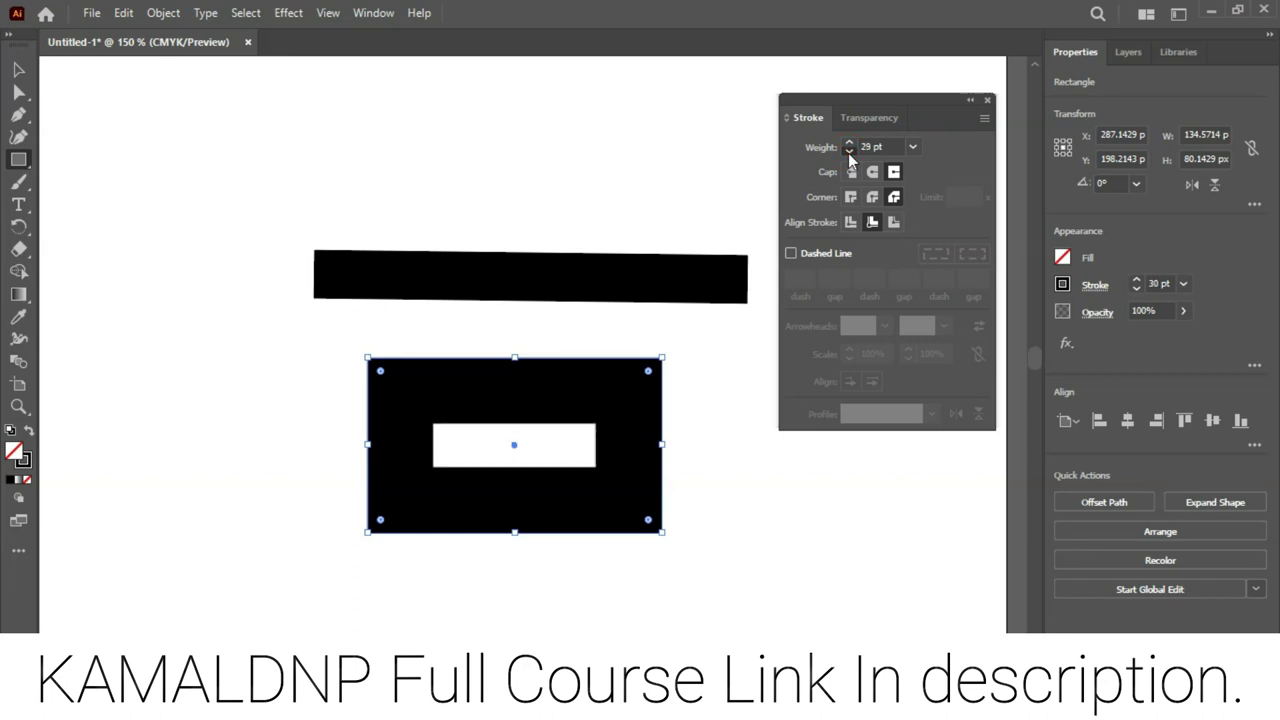
click(849, 151)
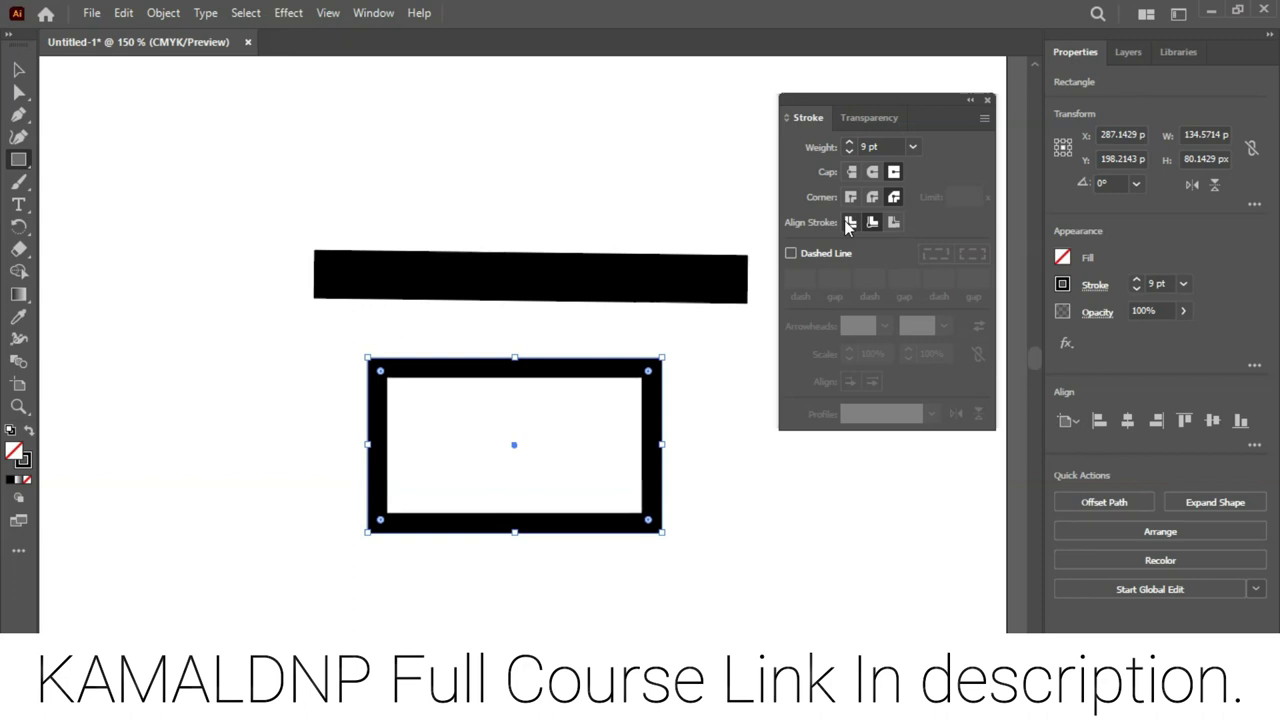
click(850, 222)
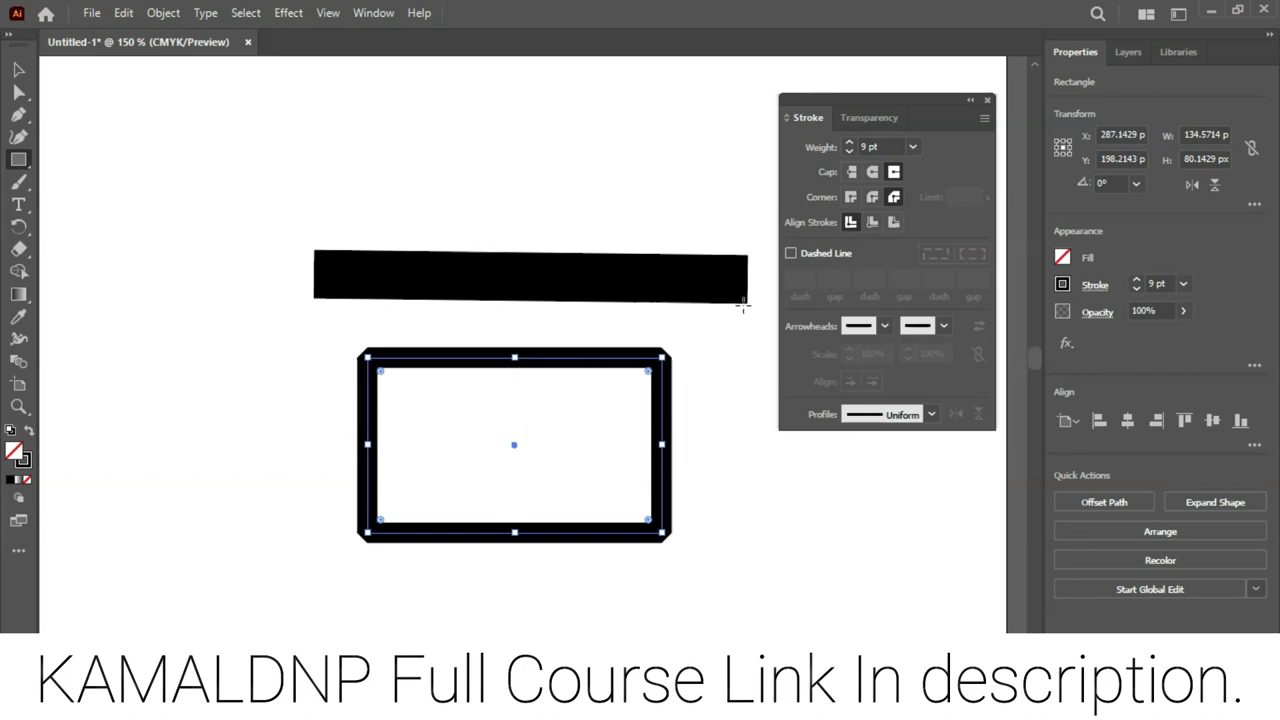
Delete the rectangle and give the thick line a large start arrowhead
key(Delete)
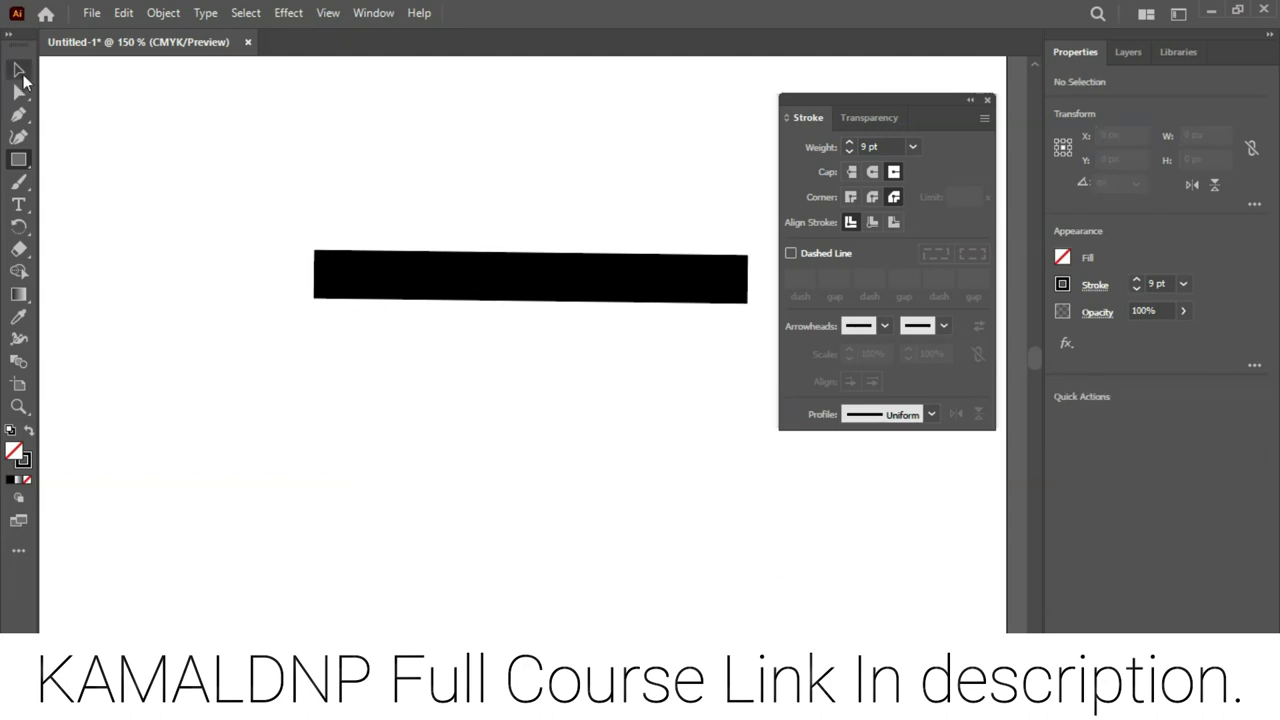
click(18, 69)
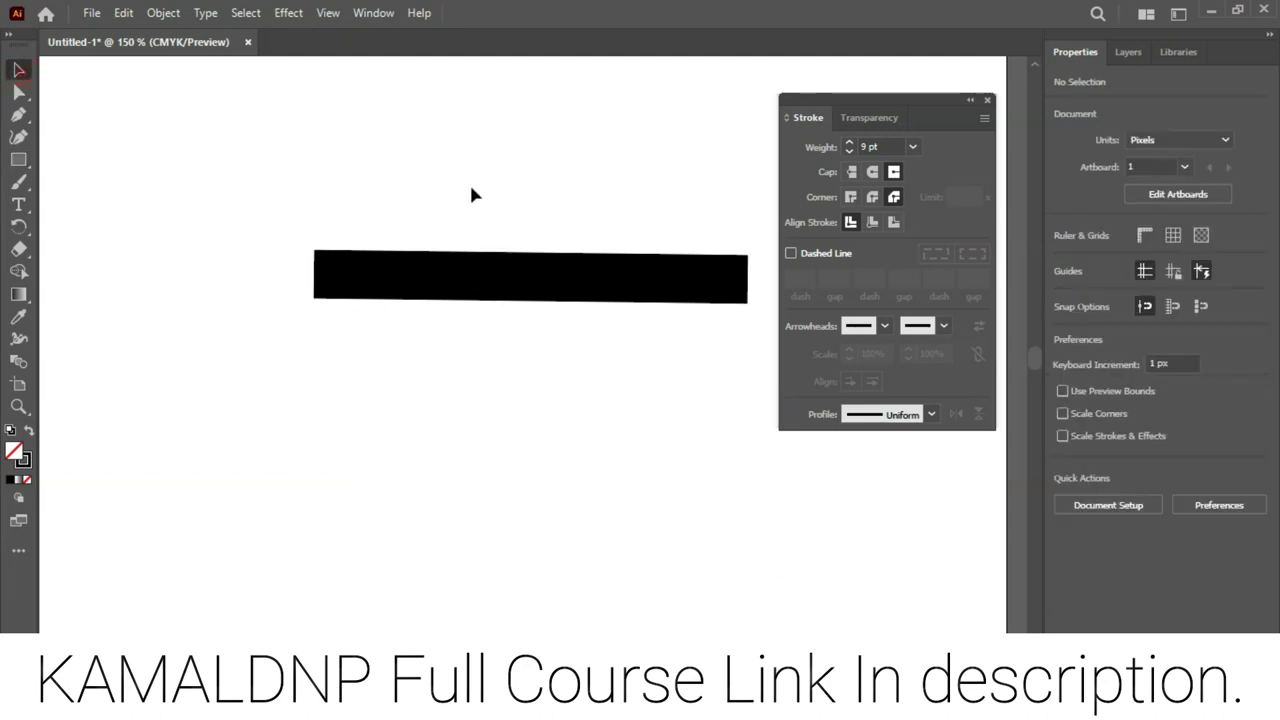
click(440, 282)
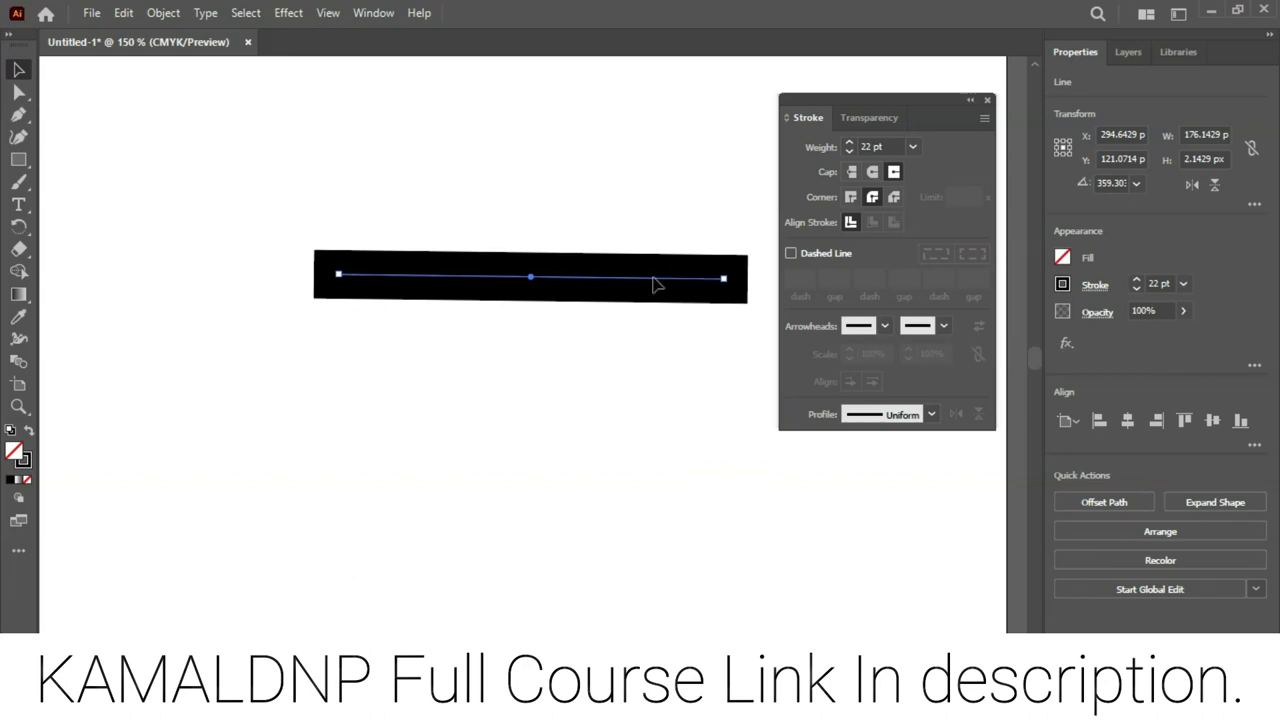
click(883, 325)
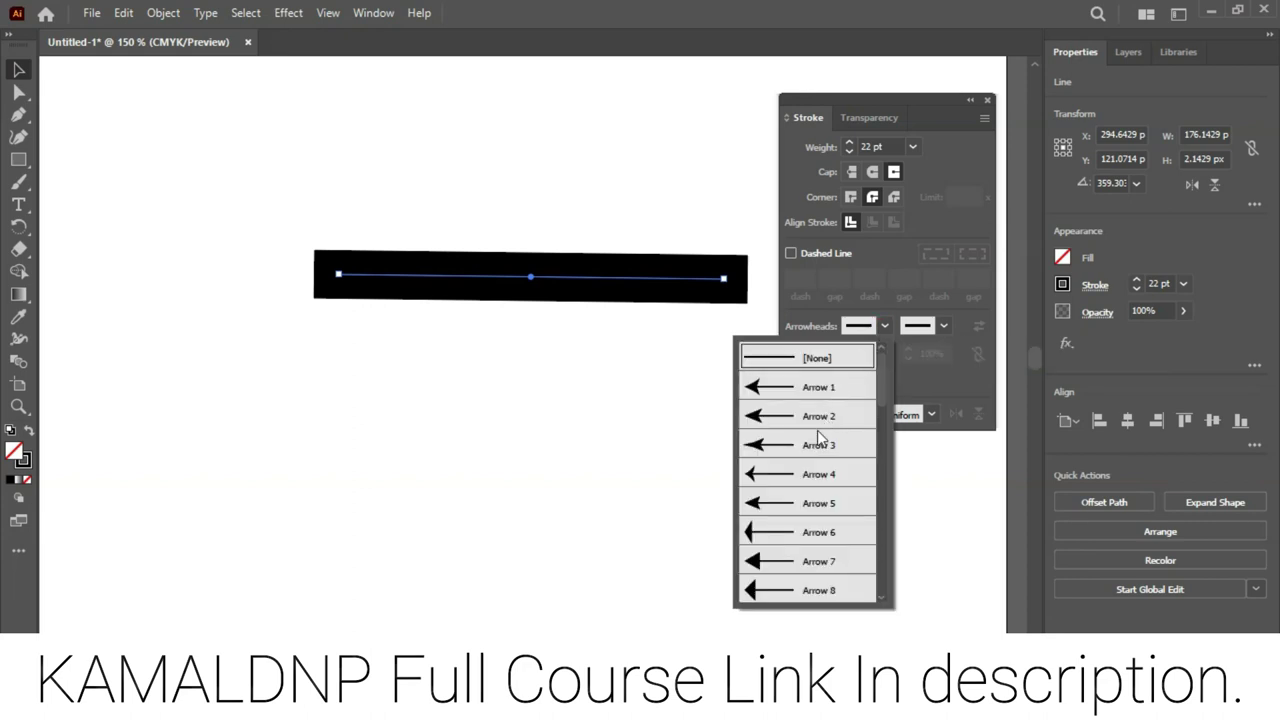
click(803, 534)
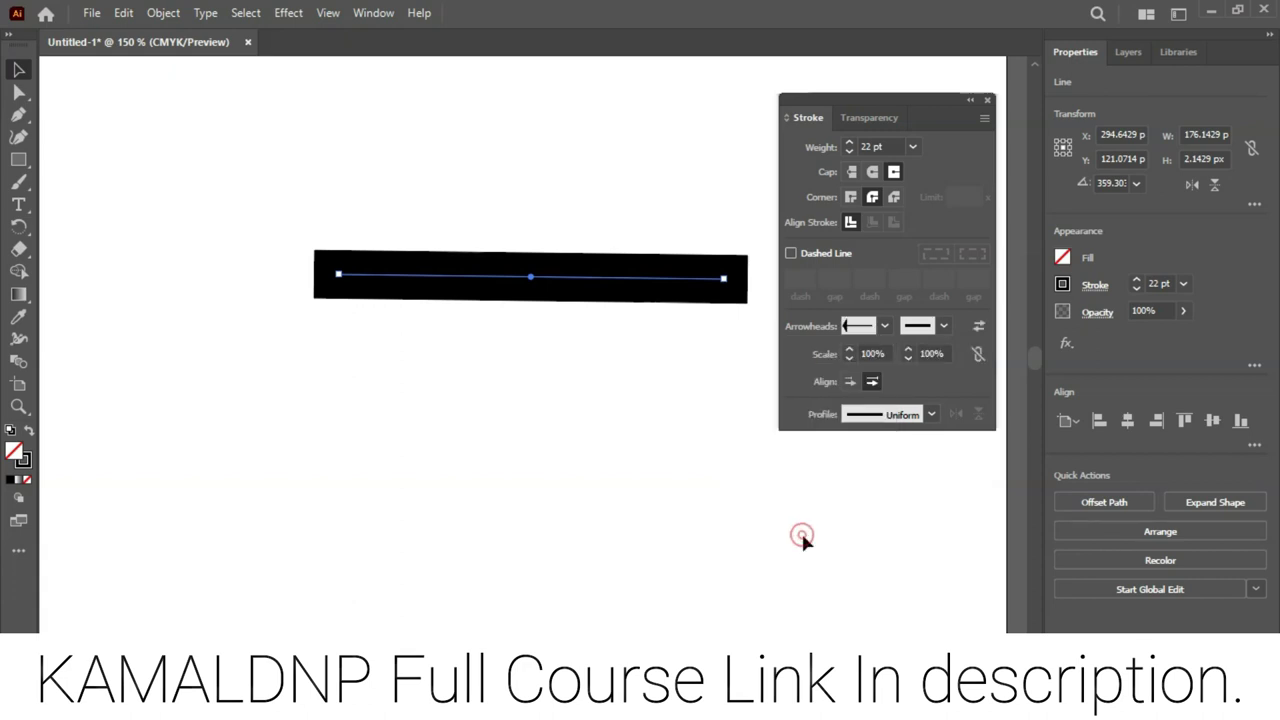
Stretch the line much longer in both directions and thin its stroke to 4 pt
drag(723, 278, 783, 280)
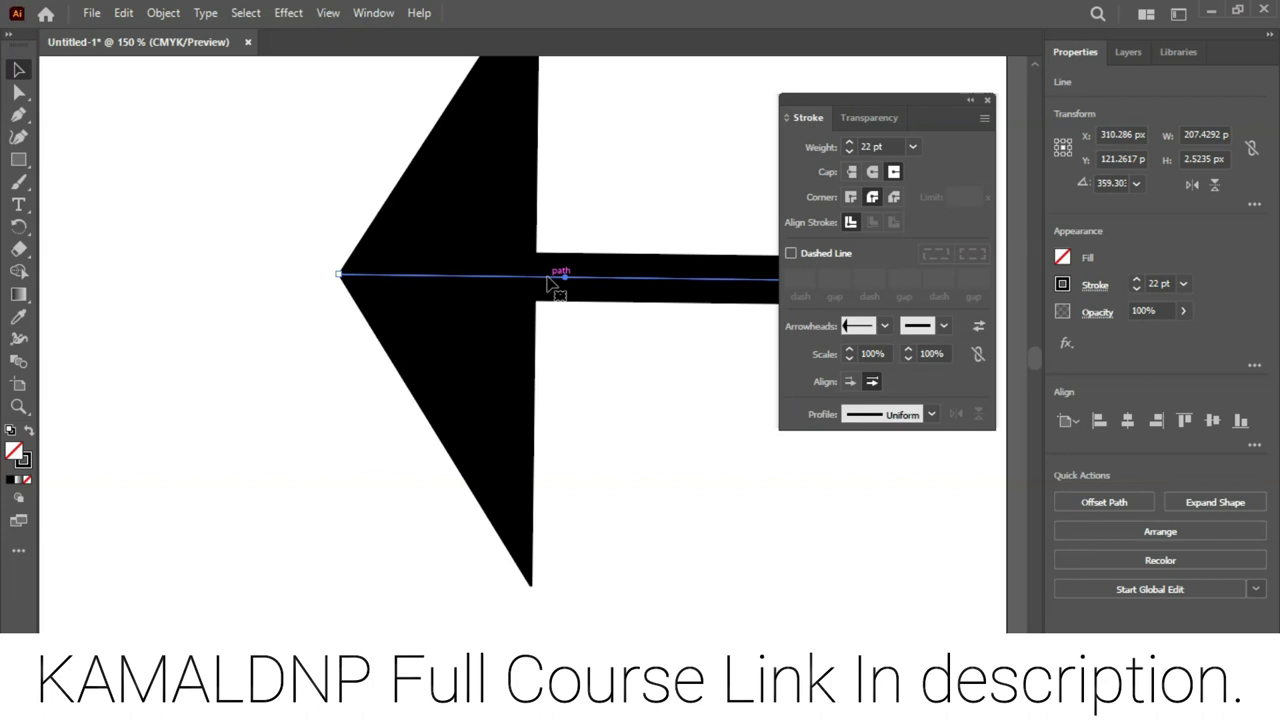
key(ctrl+minus)
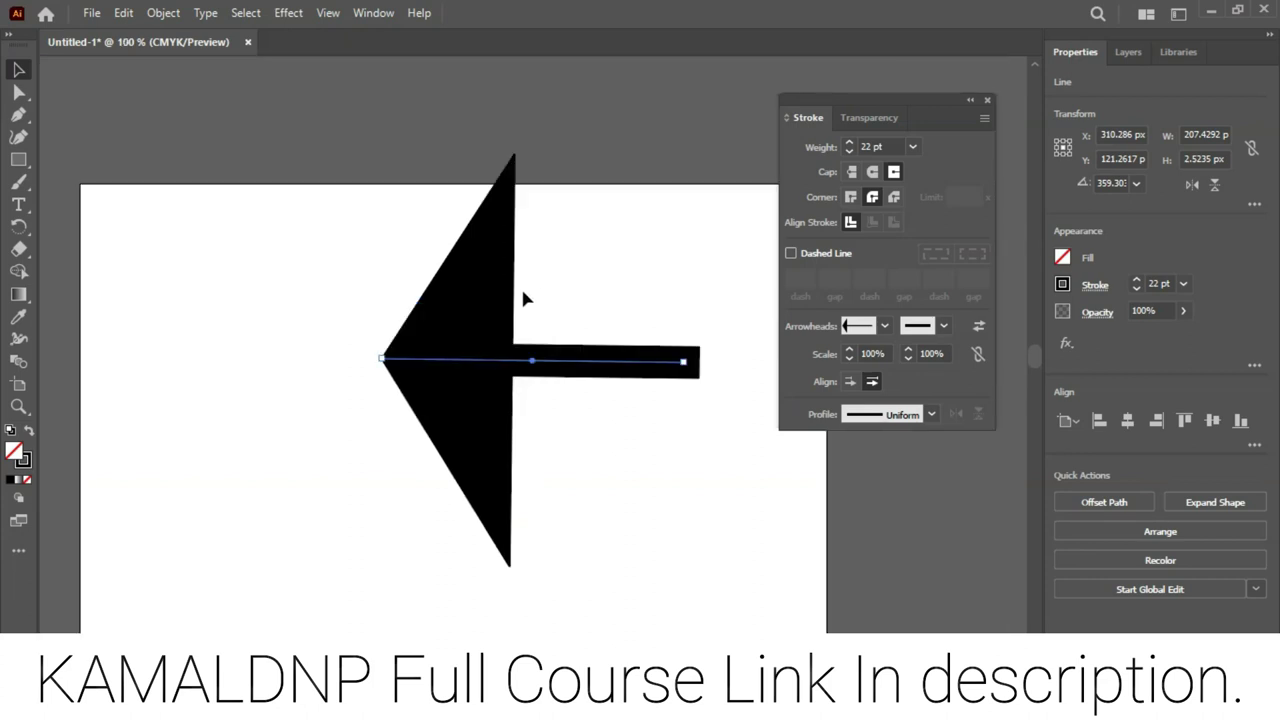
drag(383, 362, 155, 367)
click(1136, 289)
click(1136, 289)
click(1136, 289)
click(1136, 289)
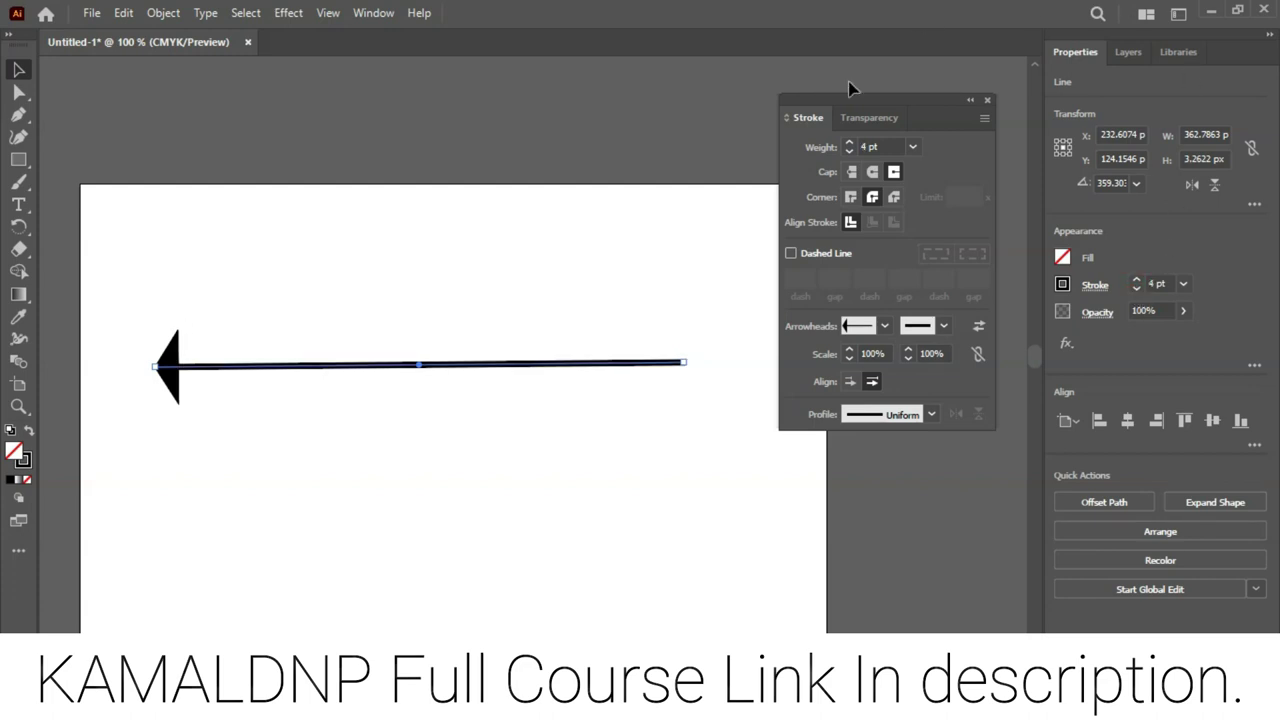
click(580, 297)
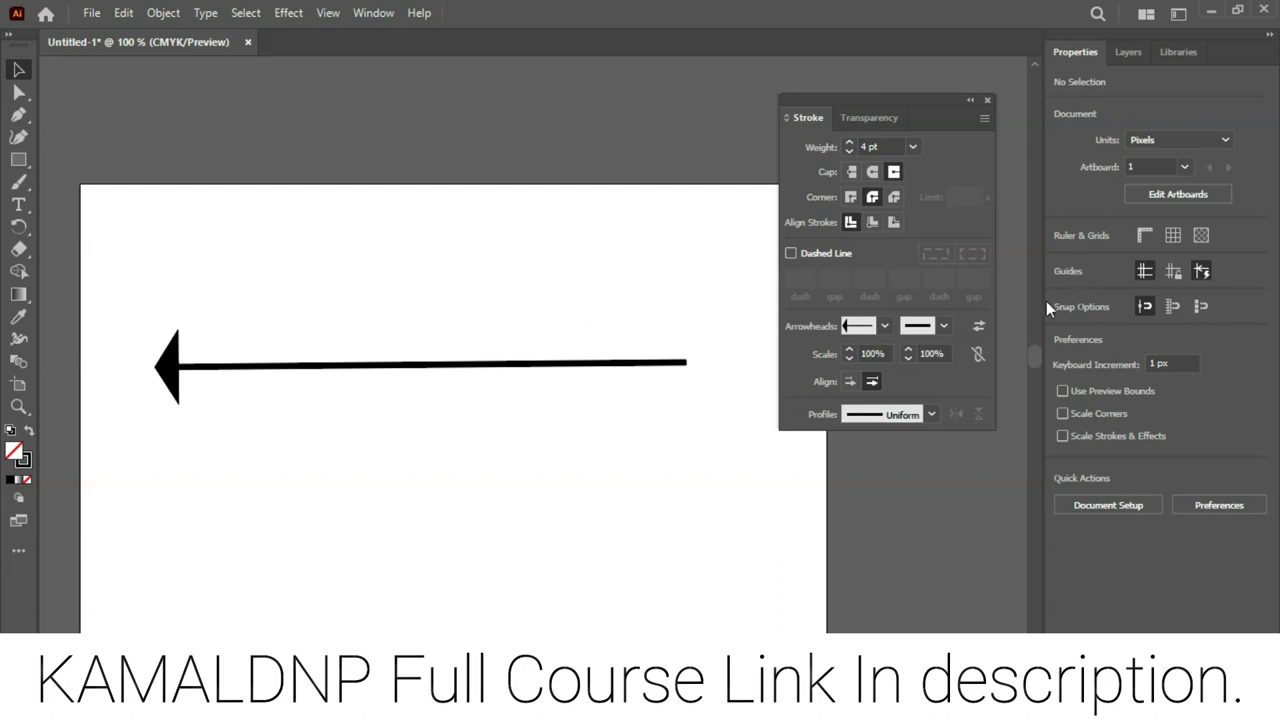
Try a square end tip, then set a triangular end arrowhead on the line
click(938, 330)
scroll(886, 470, down, 4)
scroll(886, 470, down, 1)
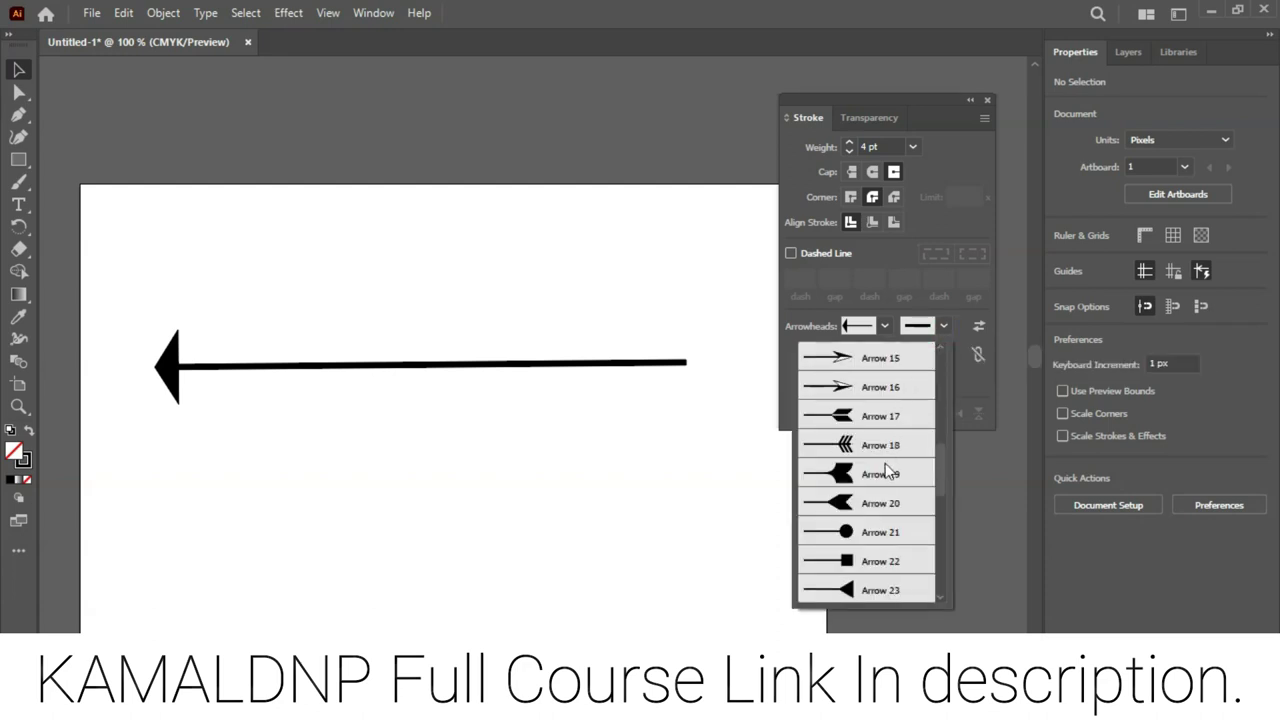
click(865, 566)
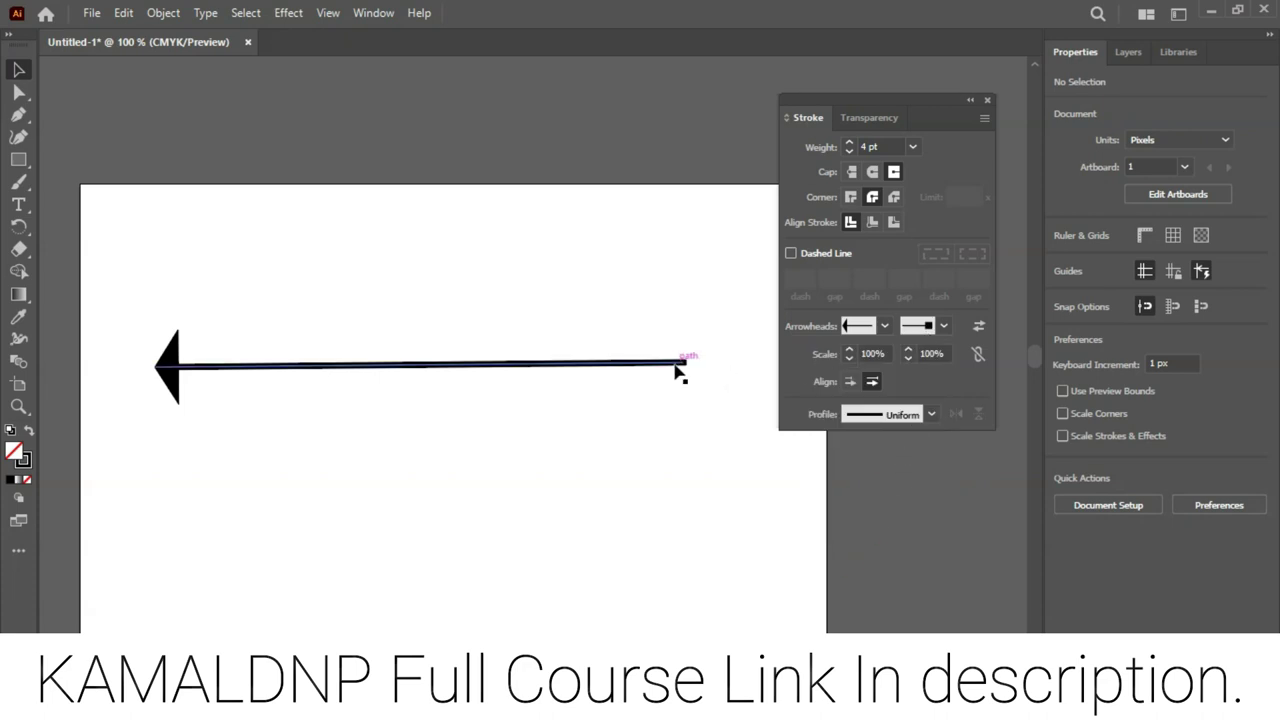
click(943, 326)
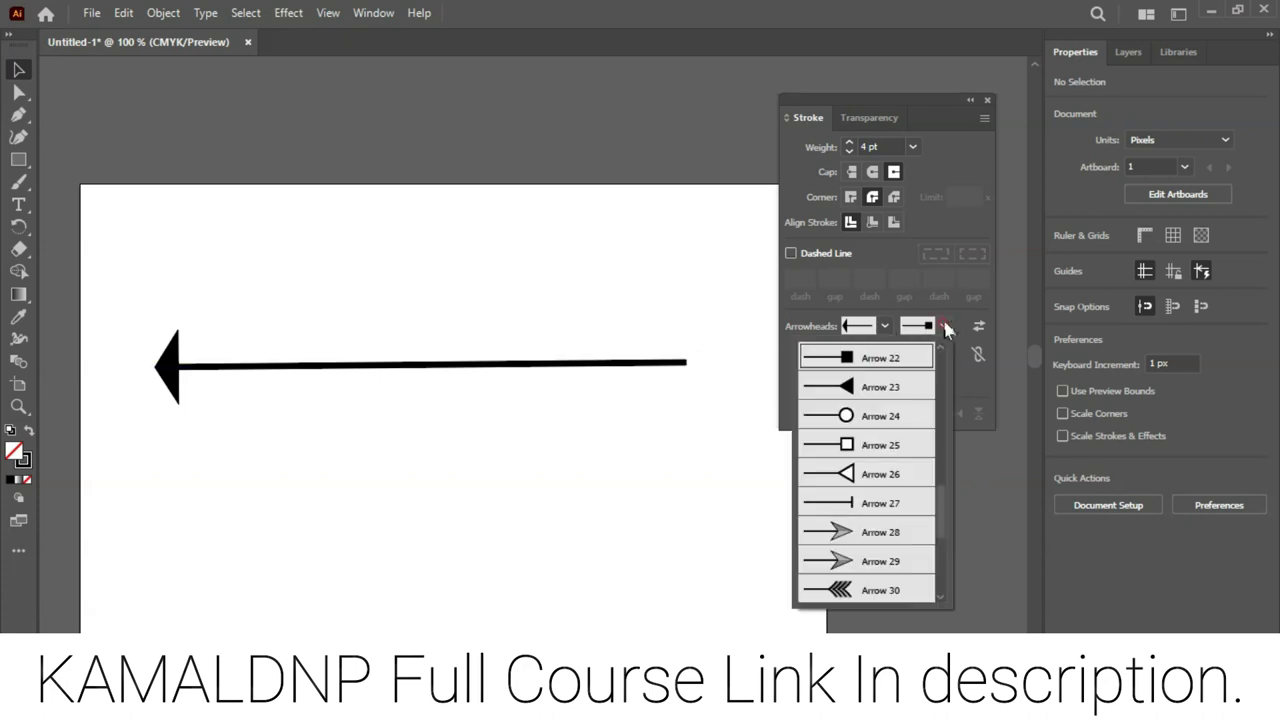
click(866, 420)
click(678, 363)
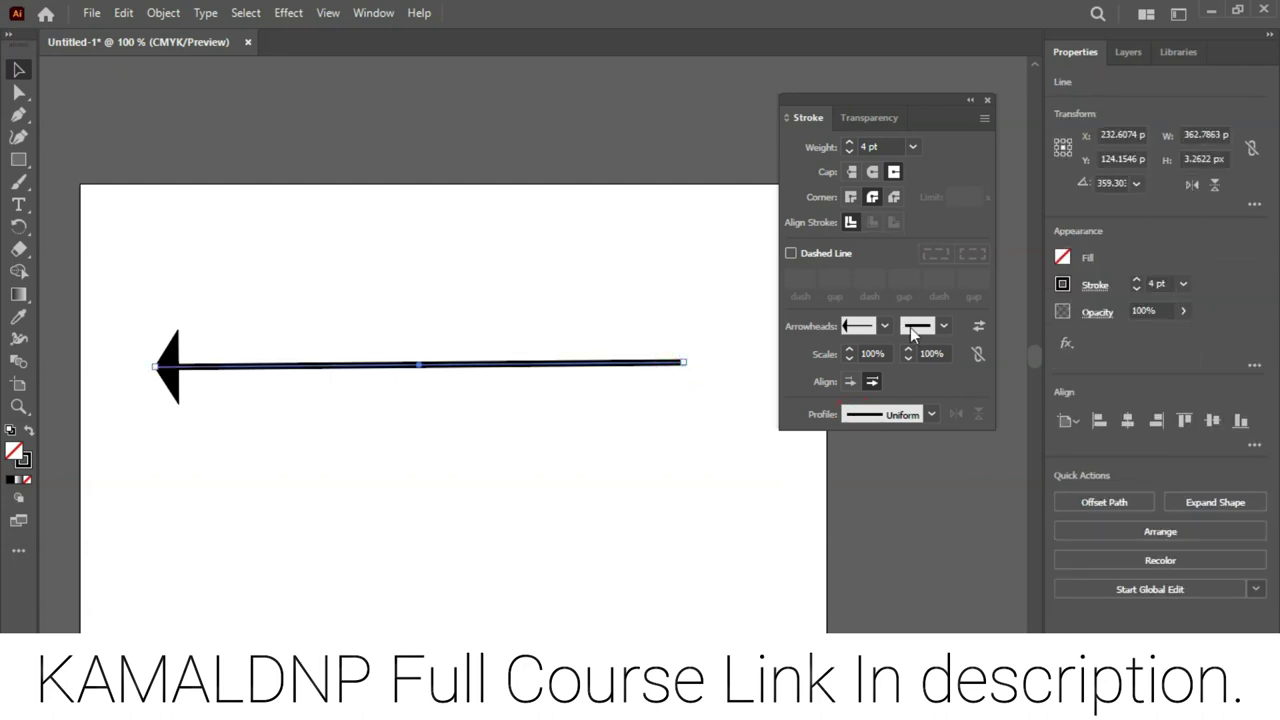
click(943, 326)
scroll(858, 545, down, 3)
scroll(858, 548, down, 2)
click(844, 498)
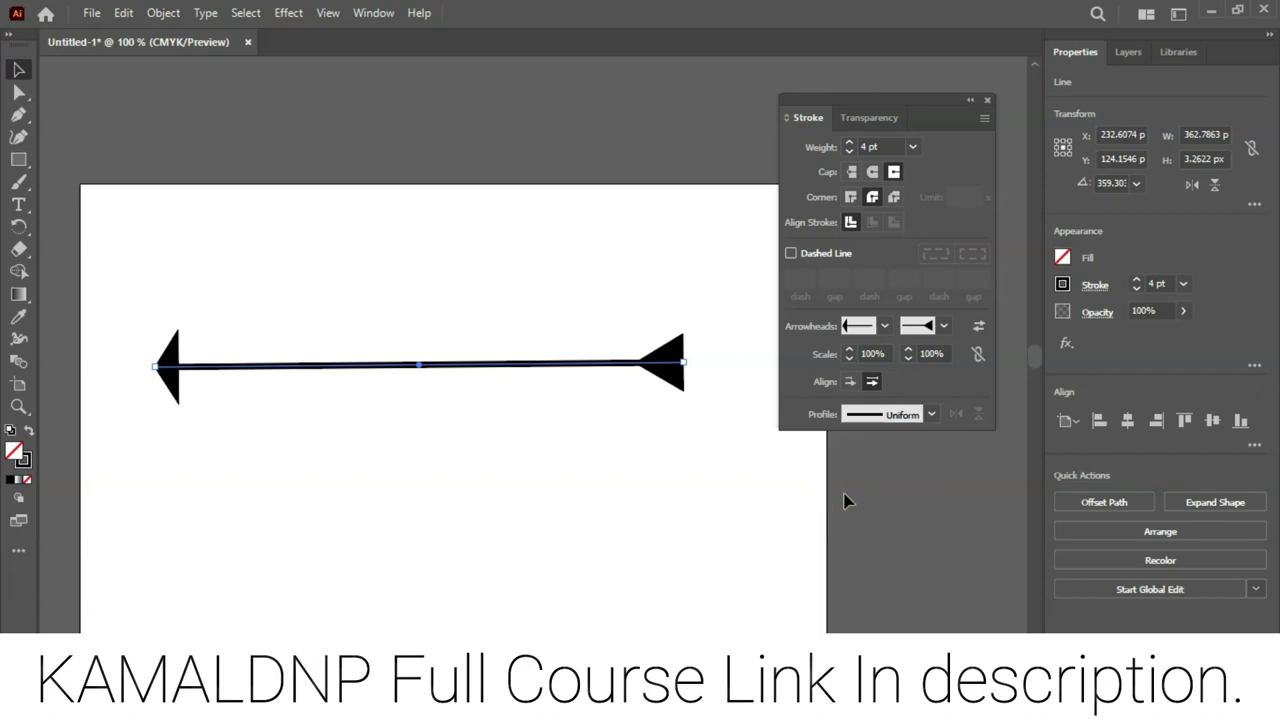
click(685, 438)
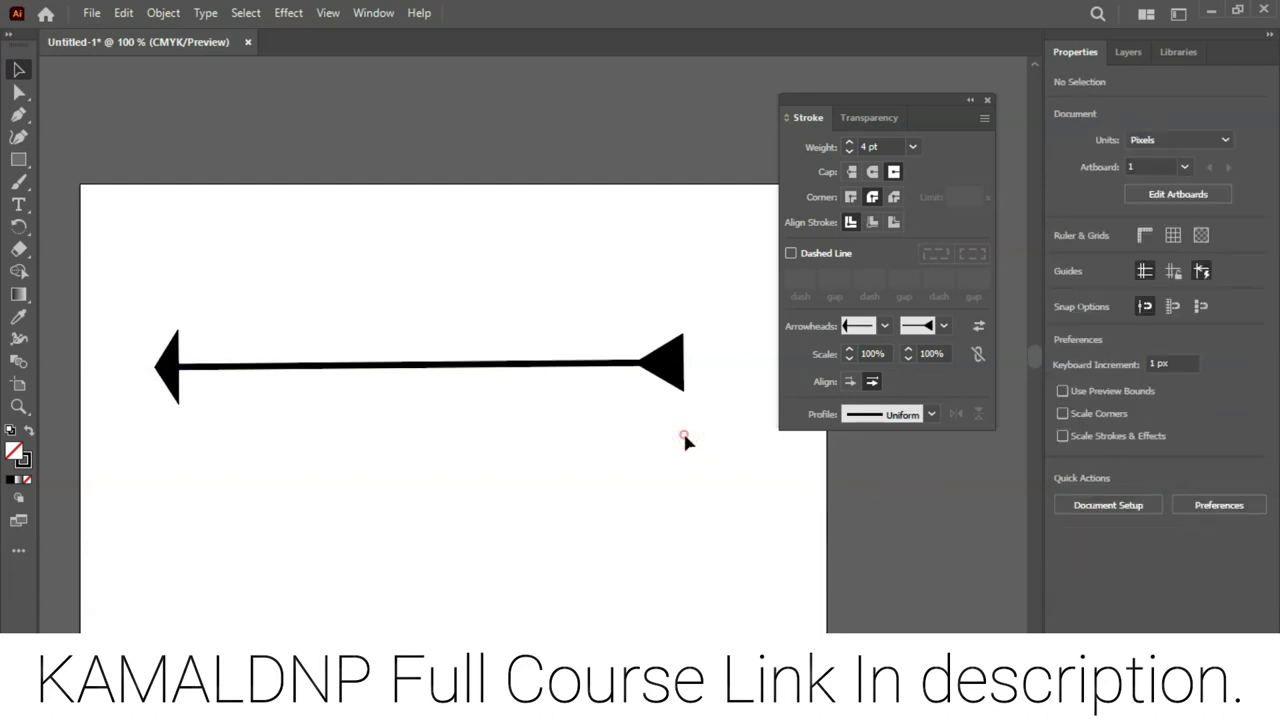
click(678, 364)
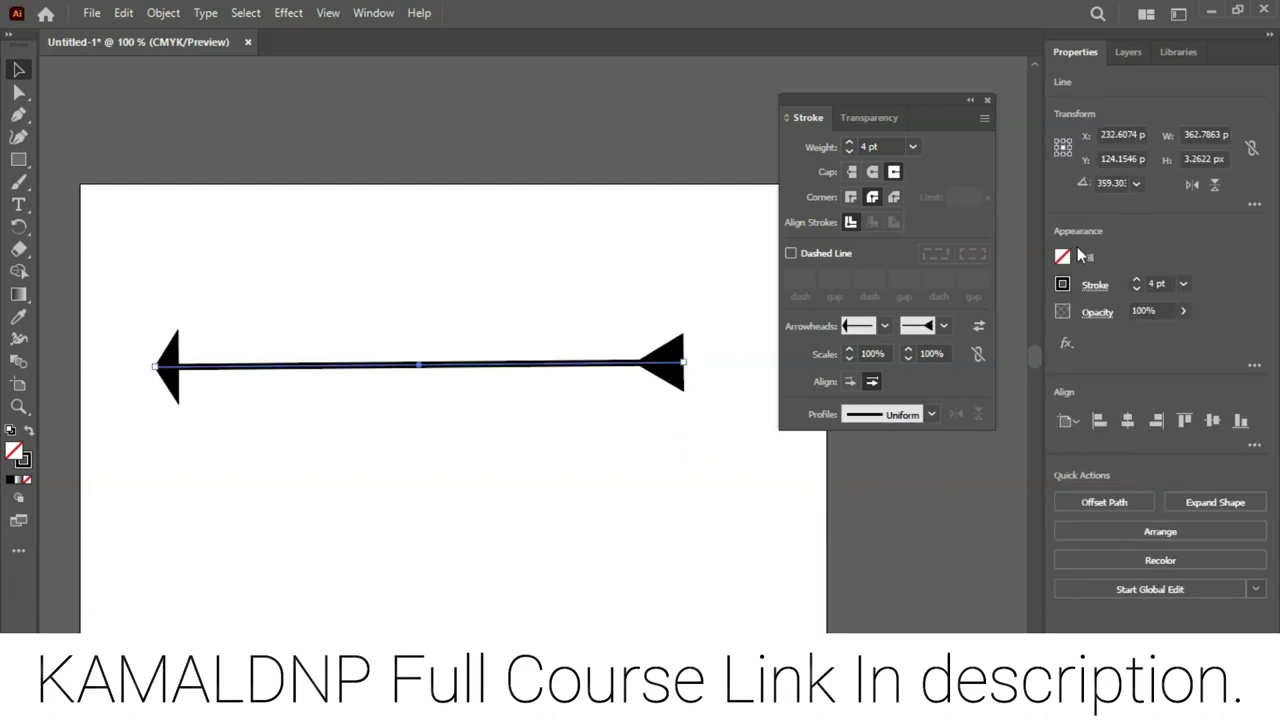
Set the arrow's fill and stroke swatches to red, briefly trying a yellow stroke
click(1063, 257)
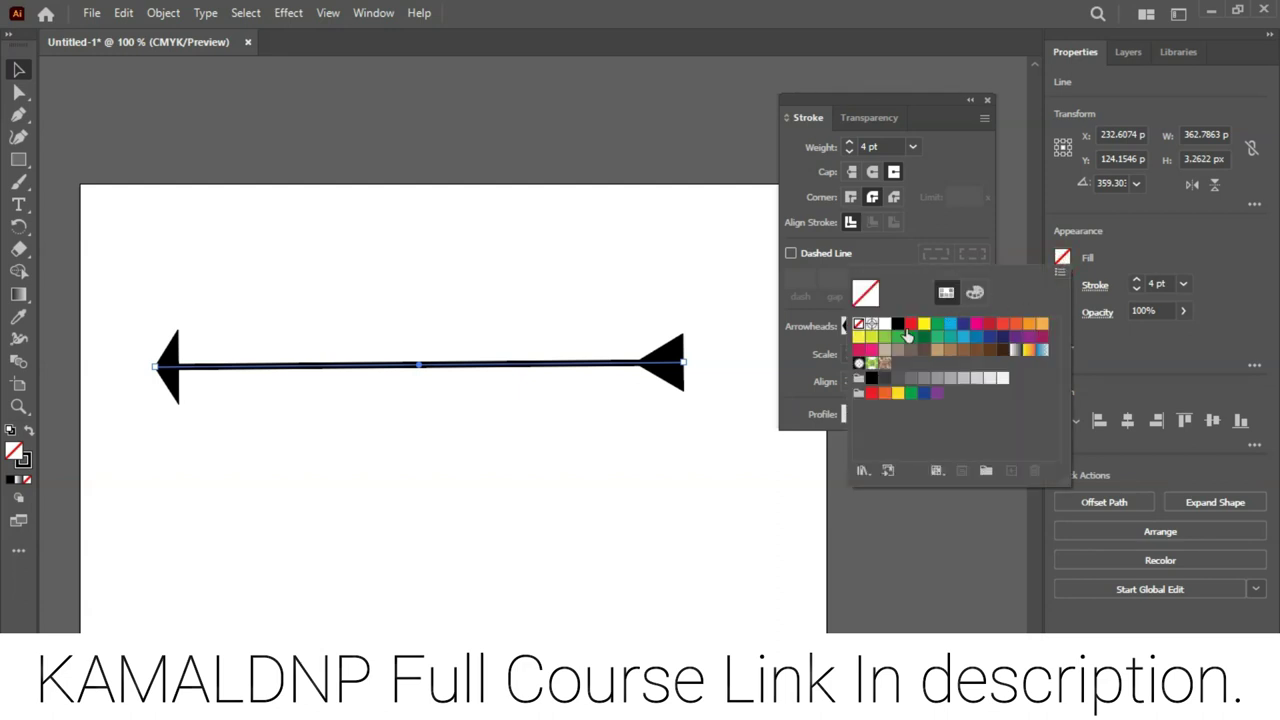
click(911, 324)
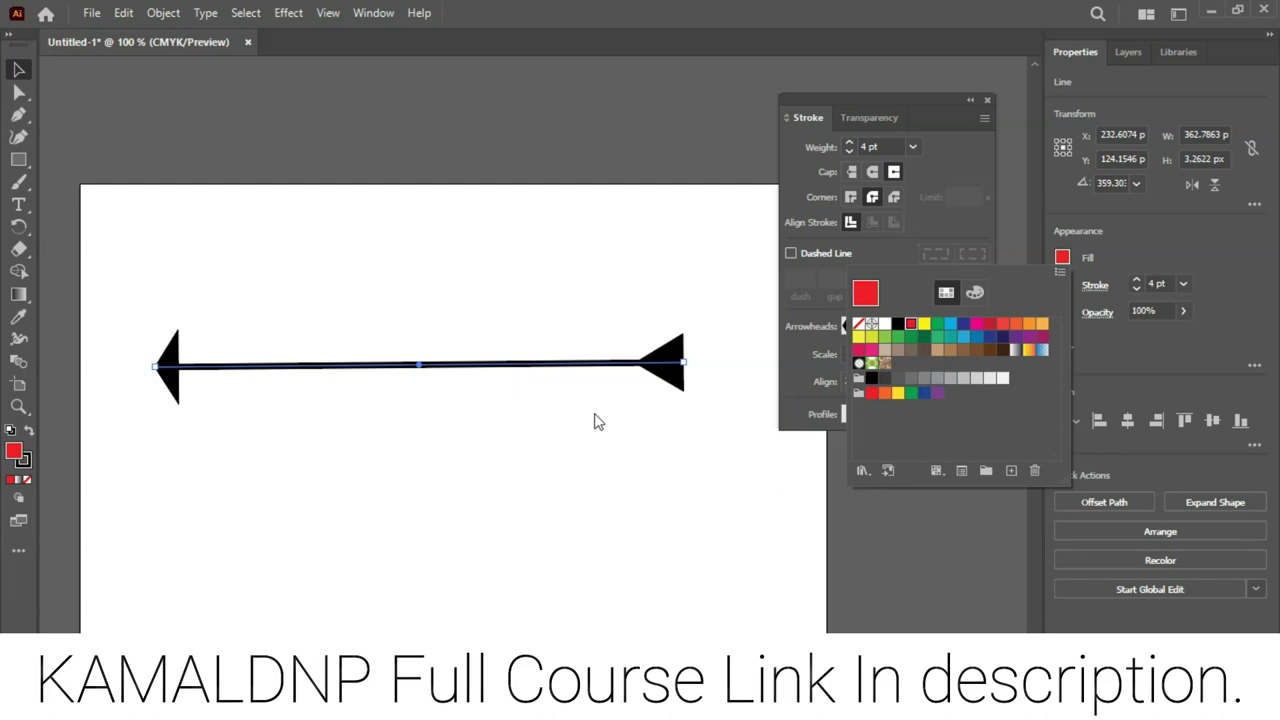
click(1150, 344)
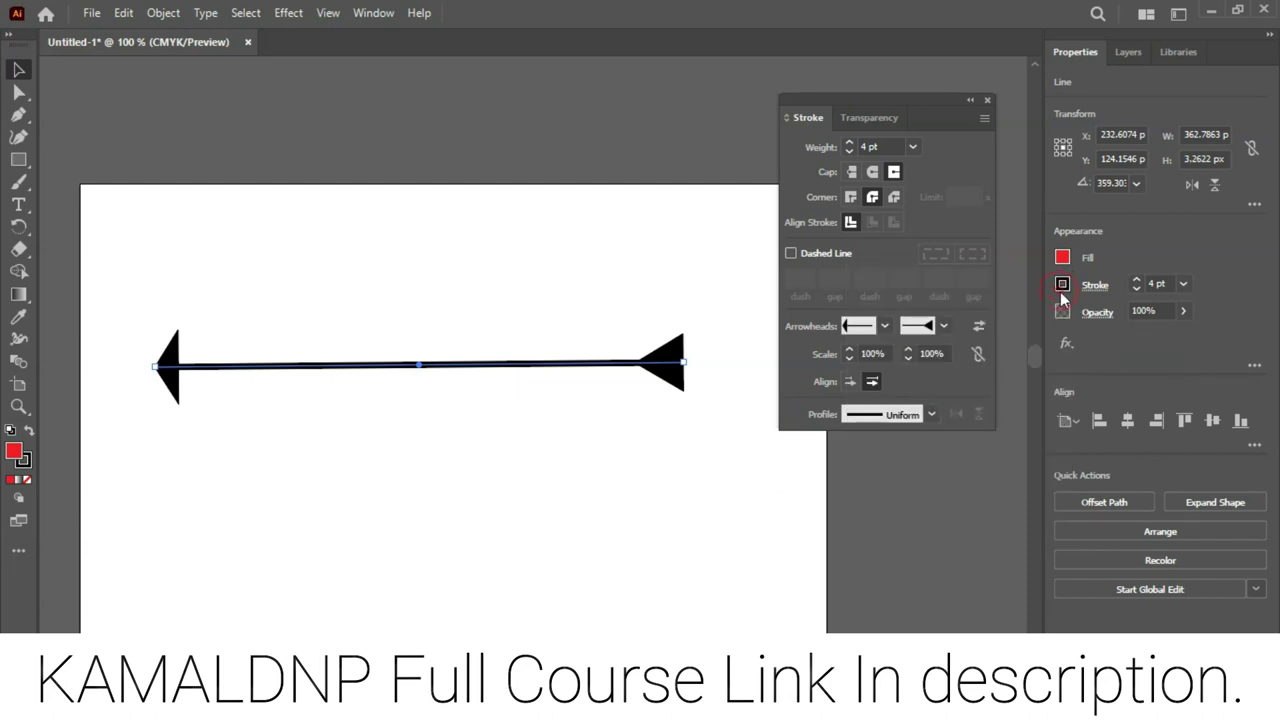
click(1062, 290)
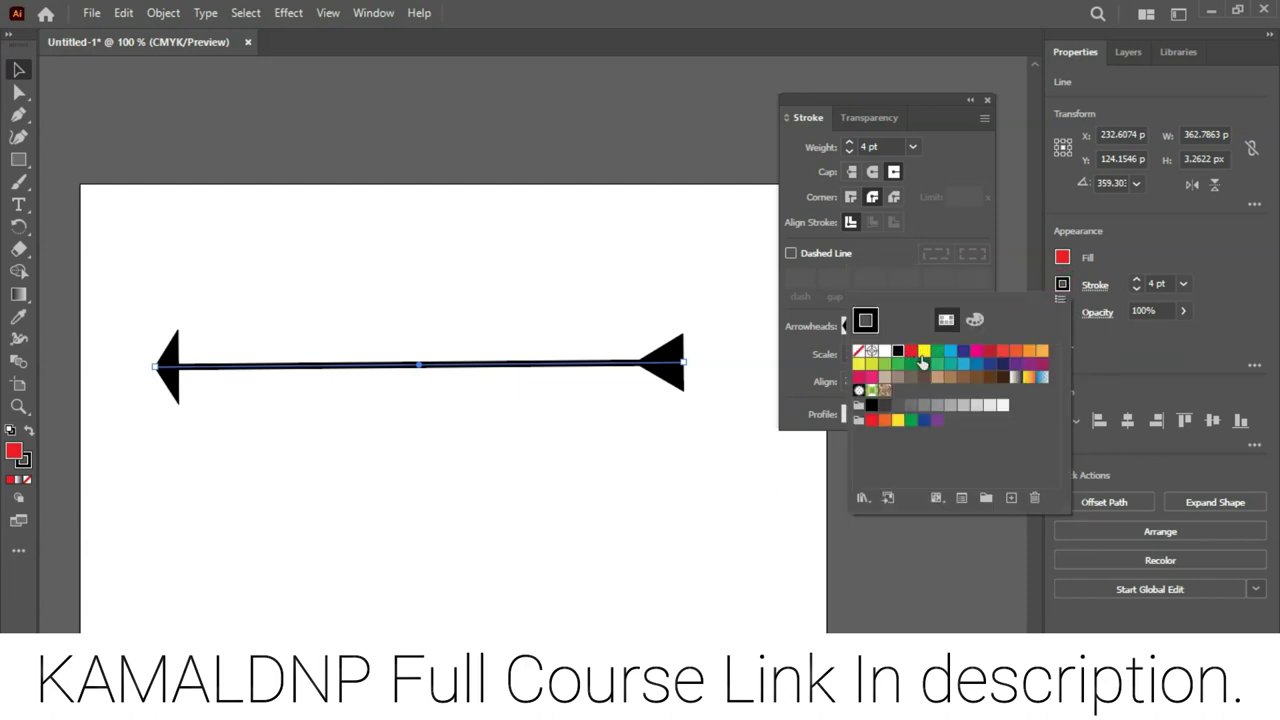
click(924, 352)
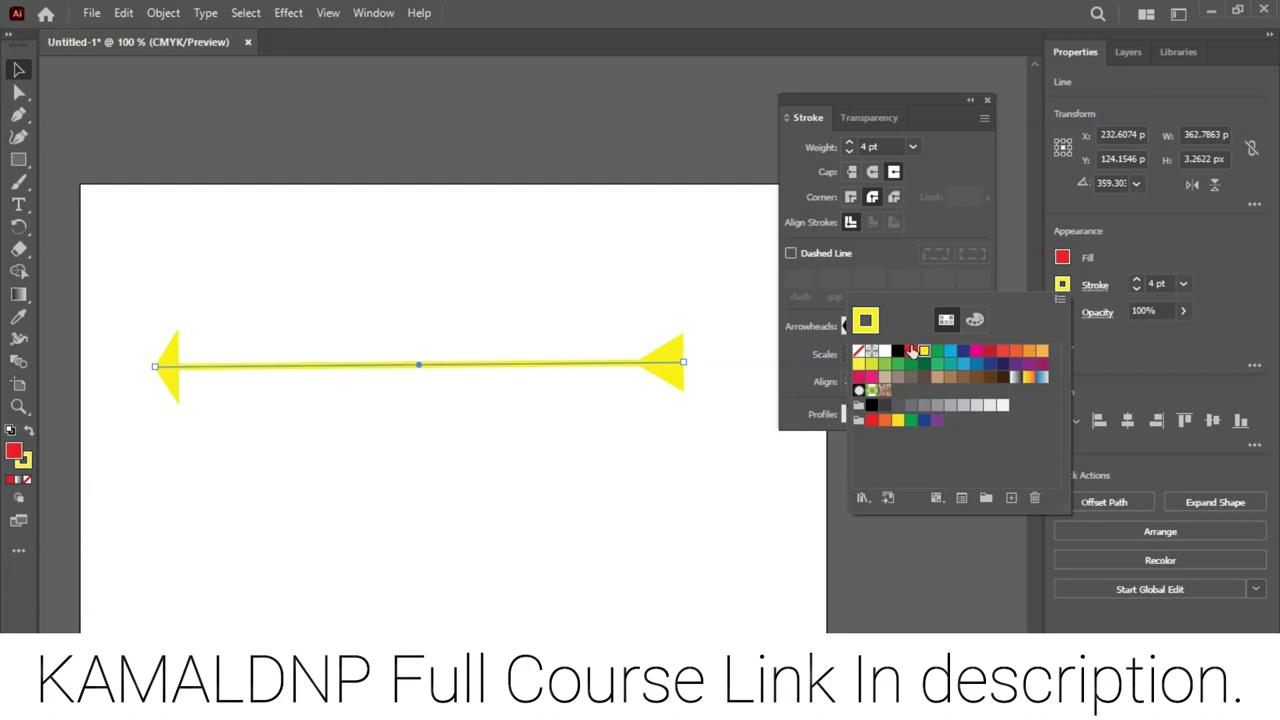
click(911, 351)
click(617, 474)
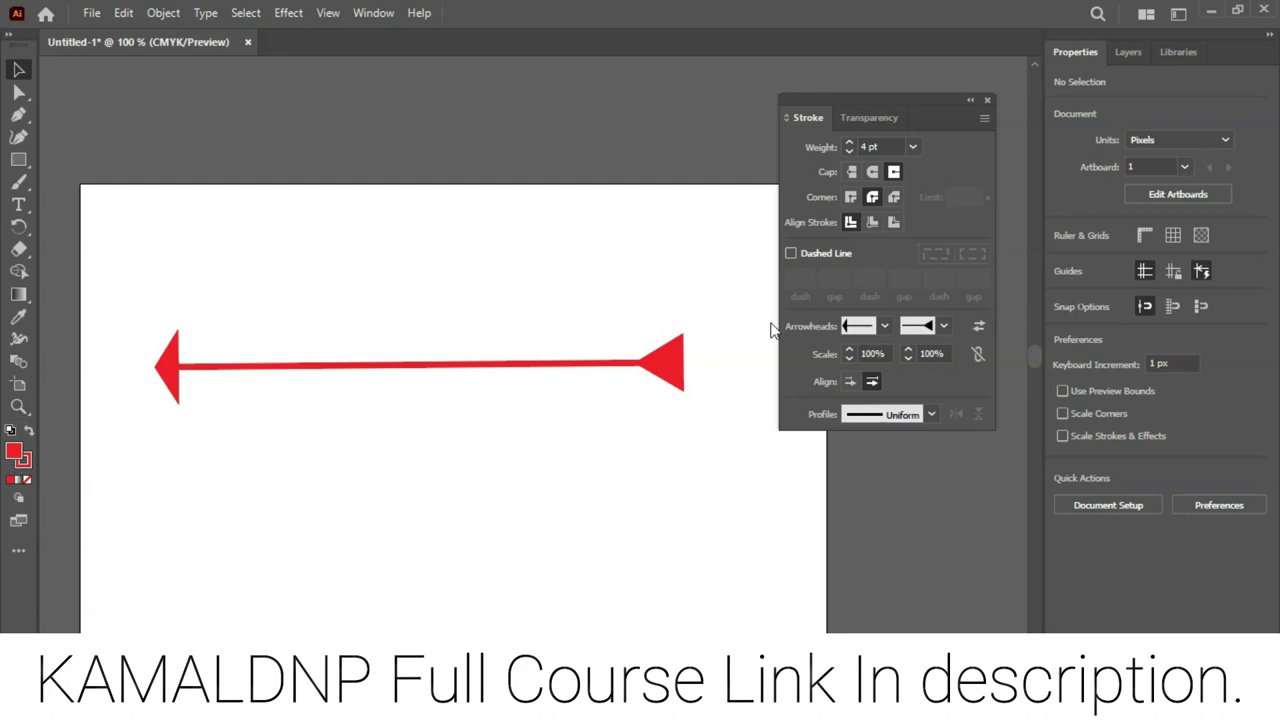
drag(172, 322, 675, 415)
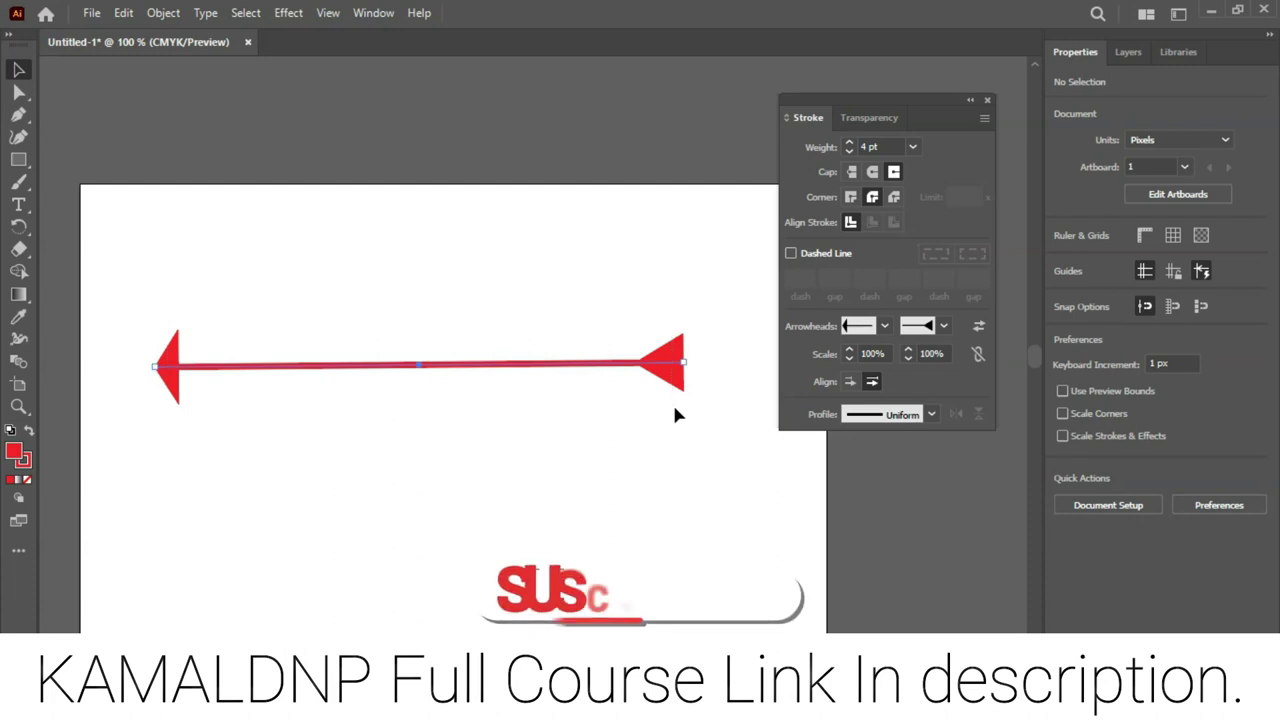
Delete the arrow, draw a rectangle mid-artboard, and set its fill to None
key(Delete)
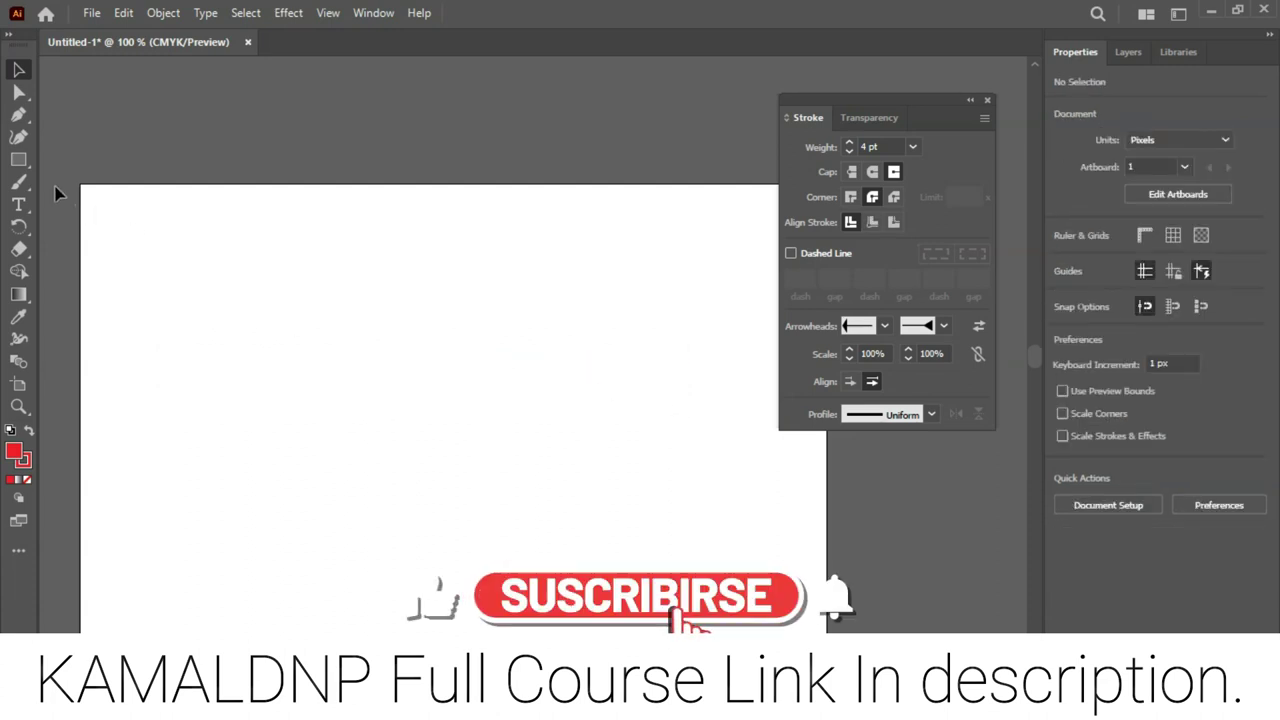
click(16, 162)
click(150, 160)
mouse_move(319, 281)
mouse_down()
mouse_move(440, 398)
mouse_move(613, 507)
mouse_up()
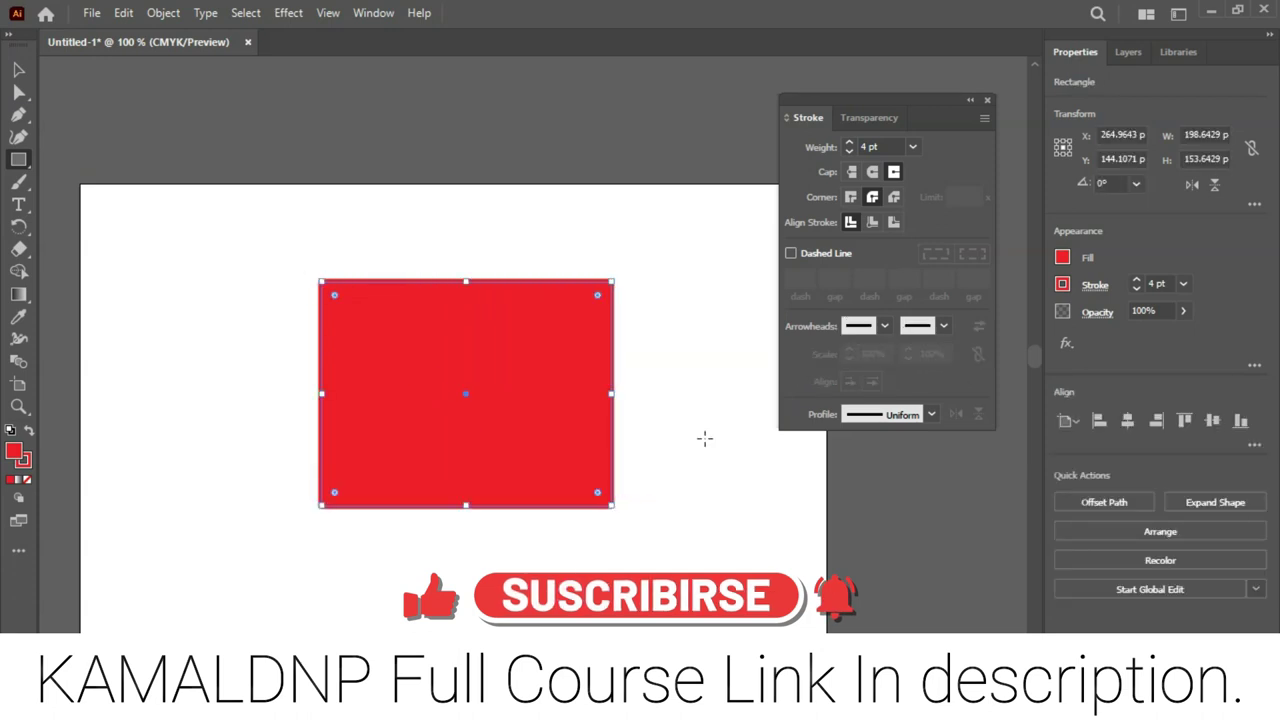
click(1062, 257)
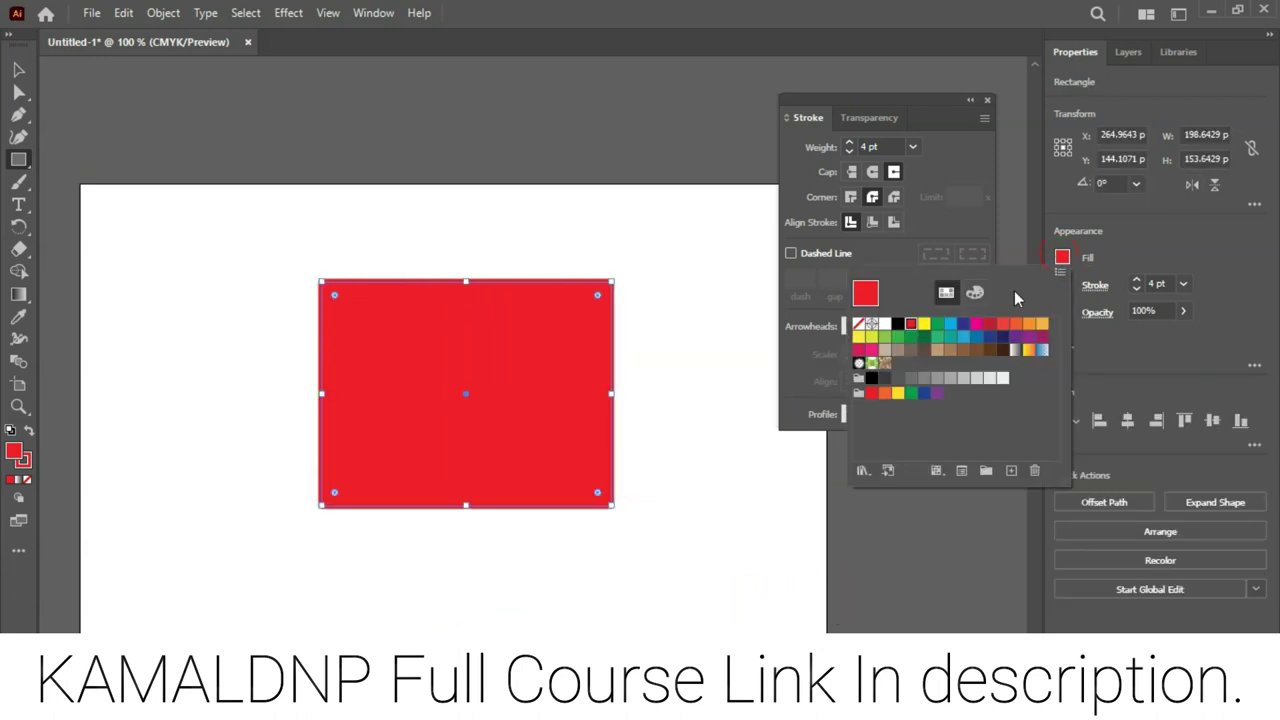
click(859, 327)
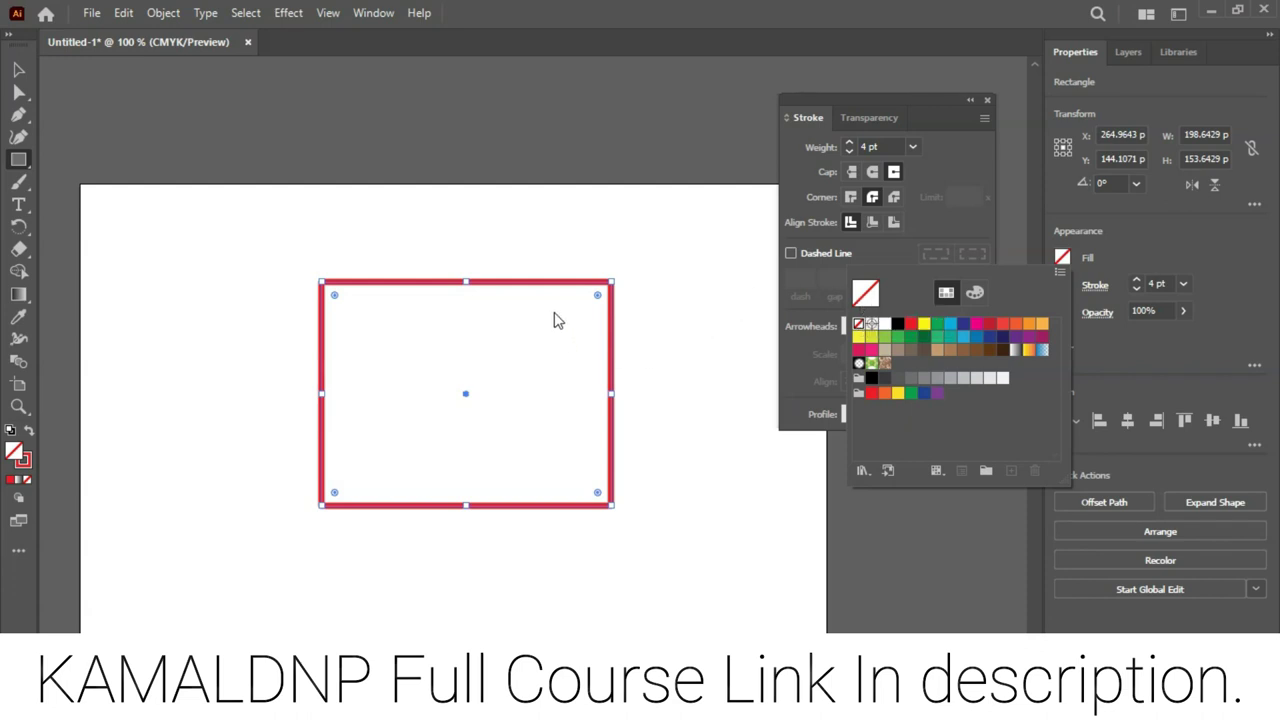
Make the rectangle's outline dashed, dismissing an accidental size prompt
click(667, 250)
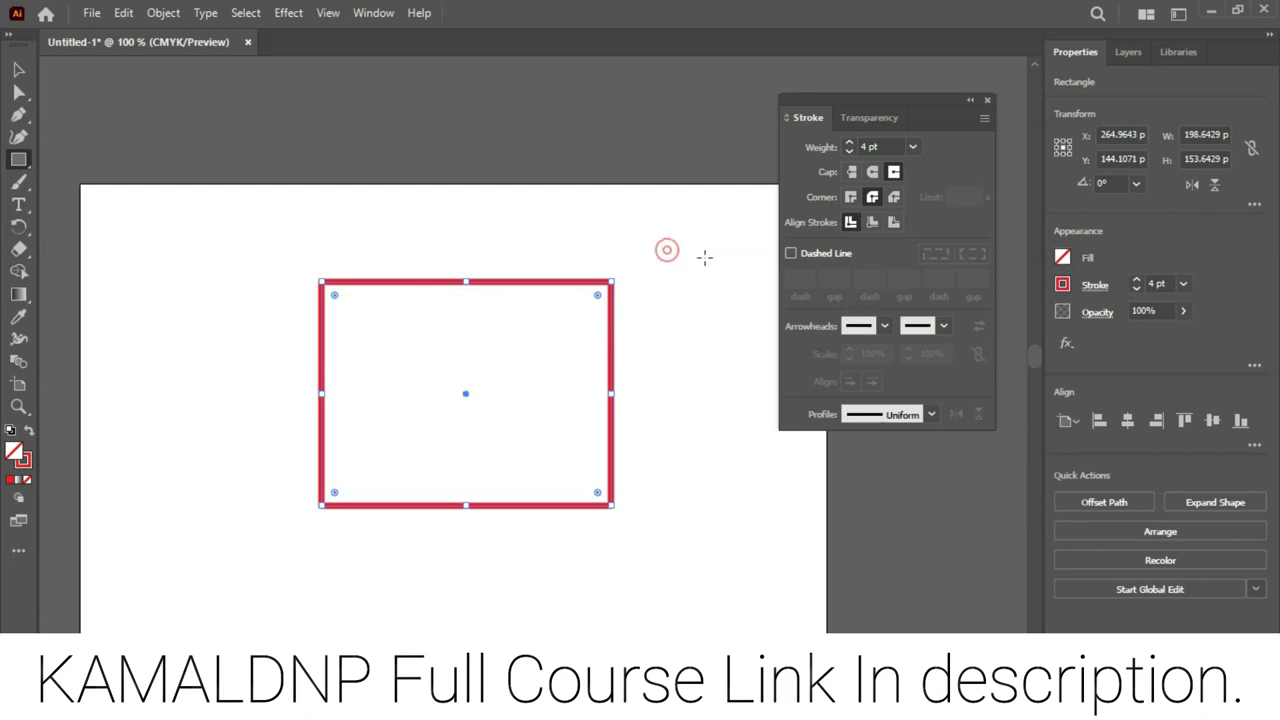
click(790, 254)
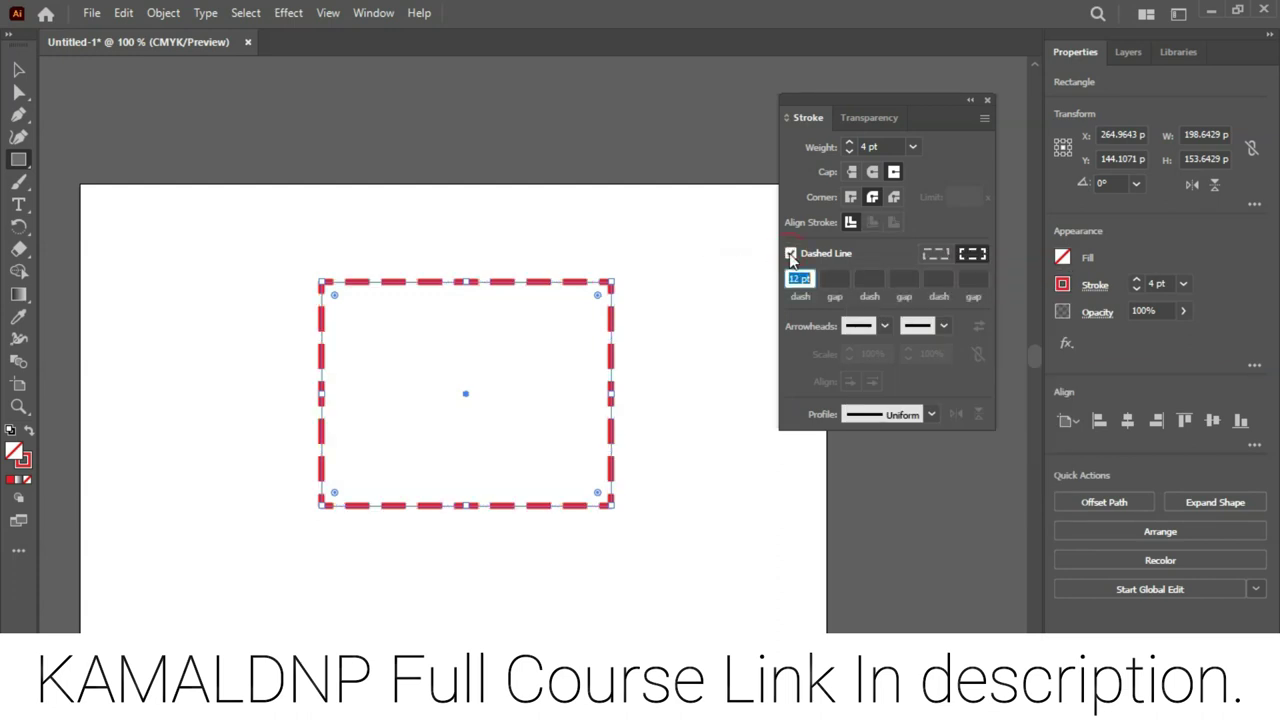
click(698, 289)
click(680, 377)
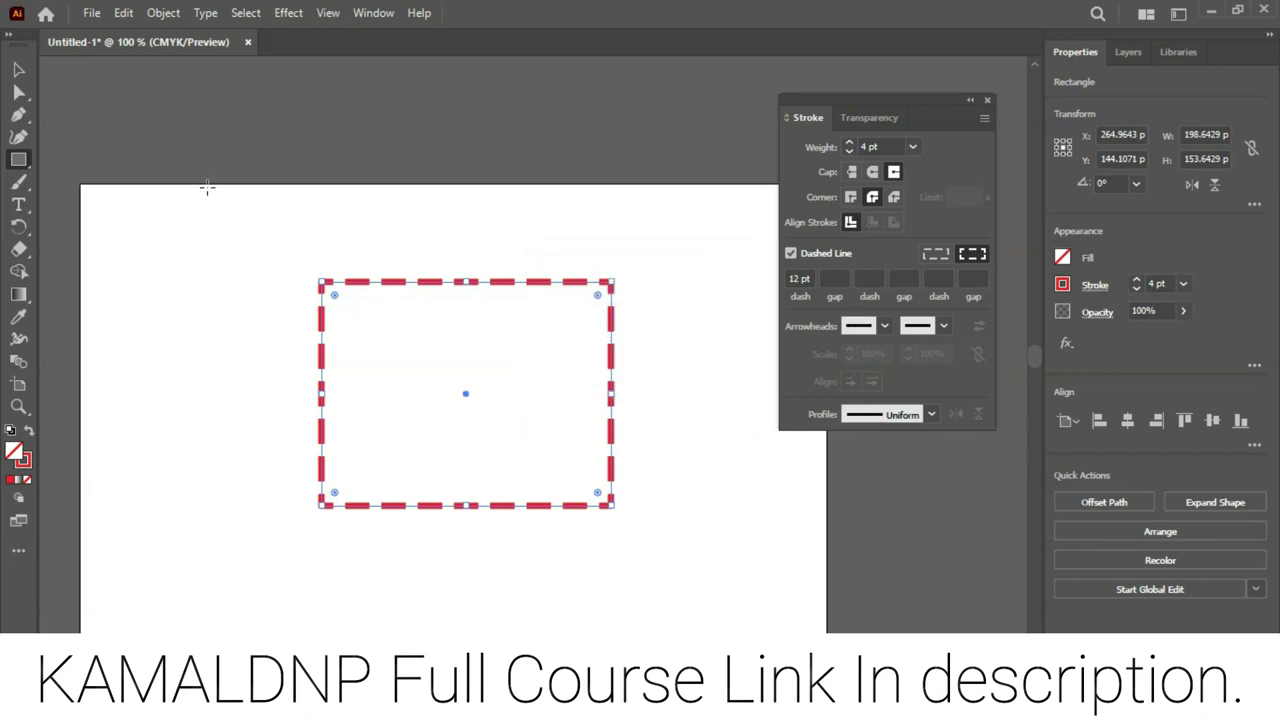
click(20, 71)
click(128, 200)
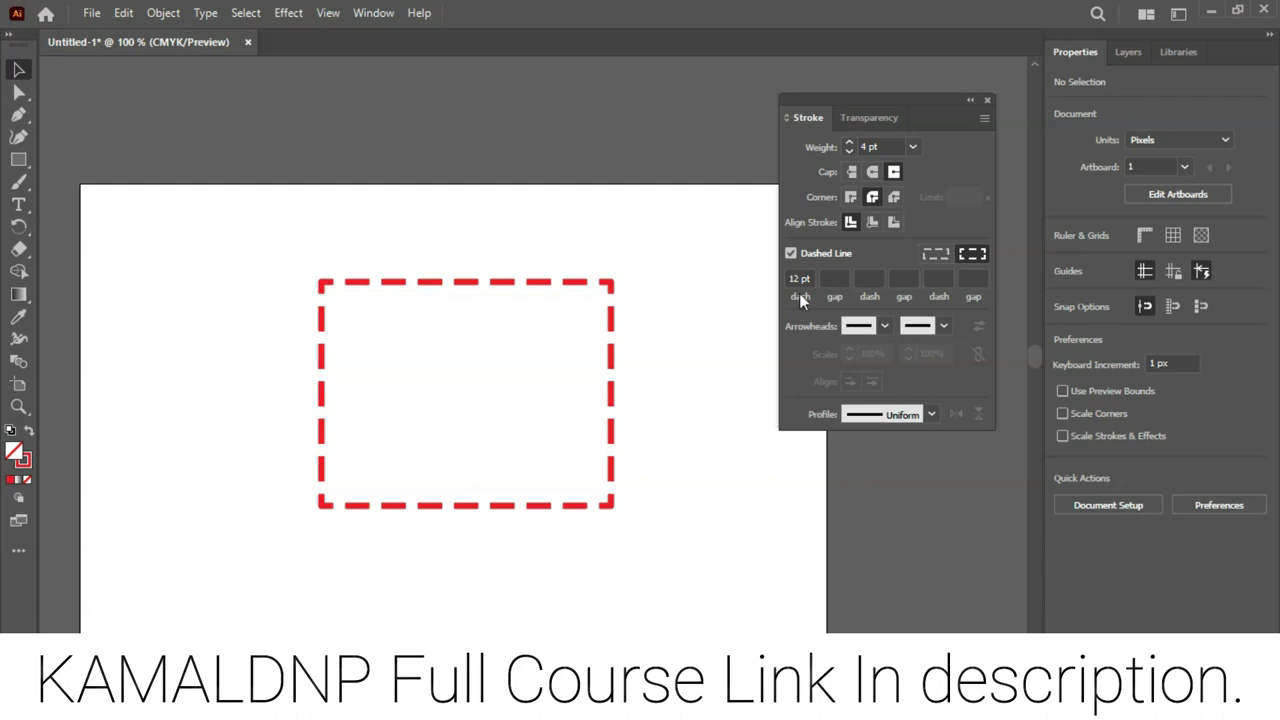
Enter a 12 pt gap and a 33 pt second dash in the dash fields
click(836, 277)
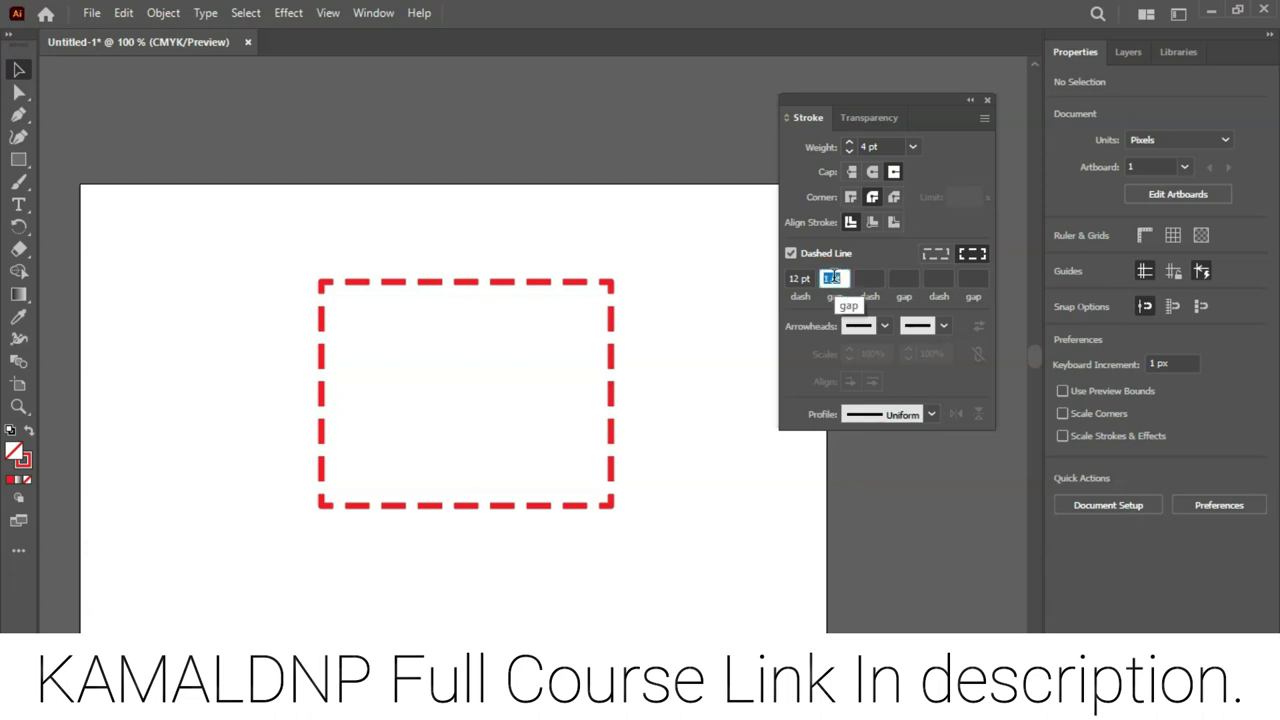
click(813, 340)
text(12)
click(824, 318)
click(866, 278)
text(333)
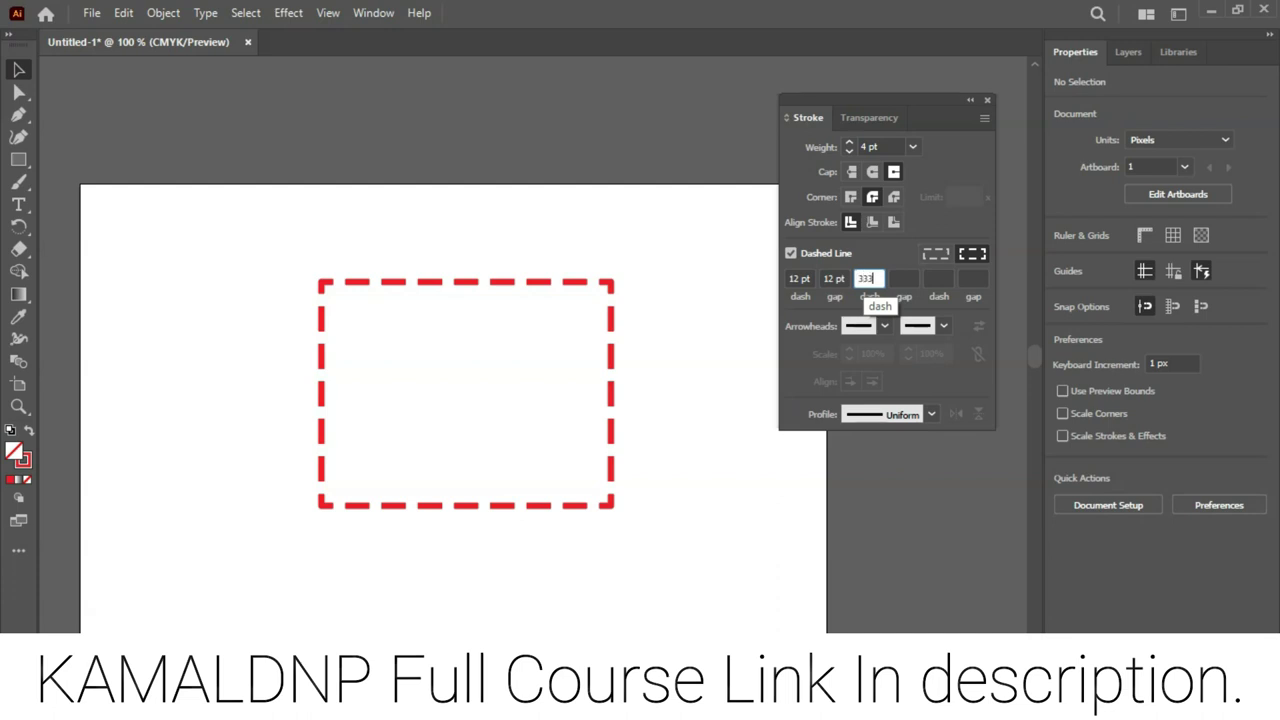
click(802, 308)
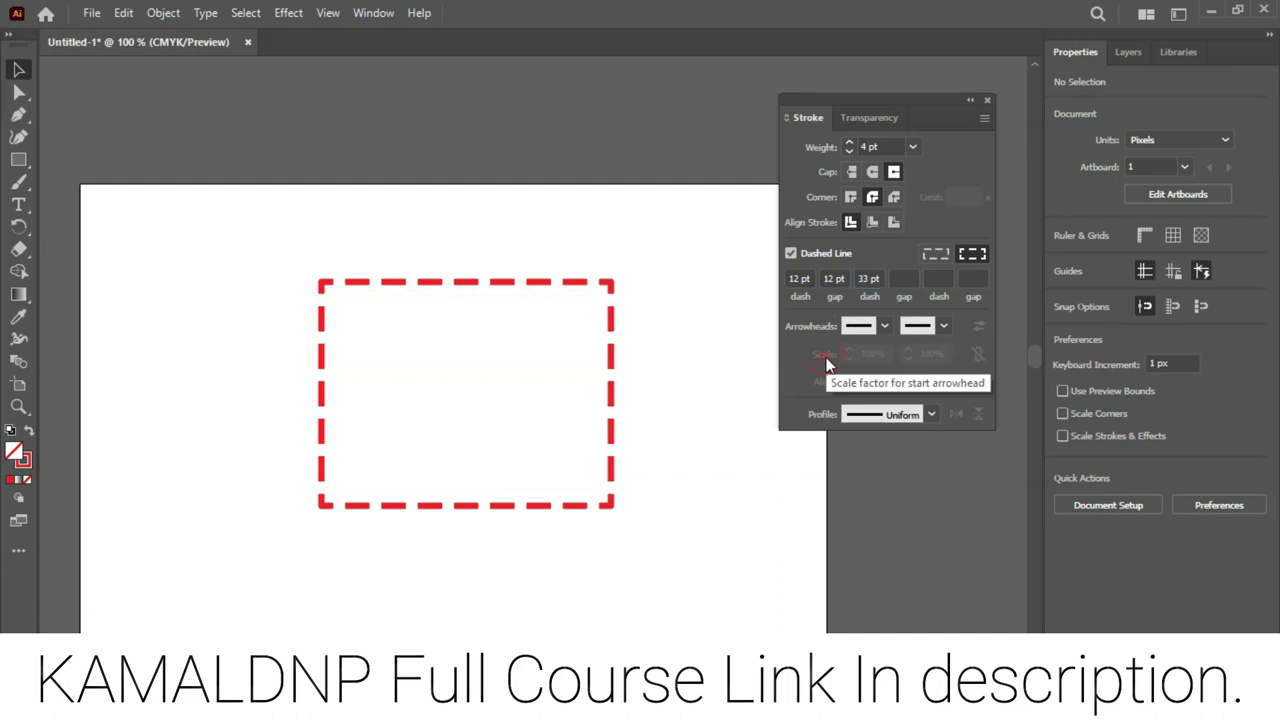
click(553, 287)
Adjust the gap with the arrow keys, settling on 12 pt dashes and 6 pt gaps
click(831, 281)
text(15)
key(Return)
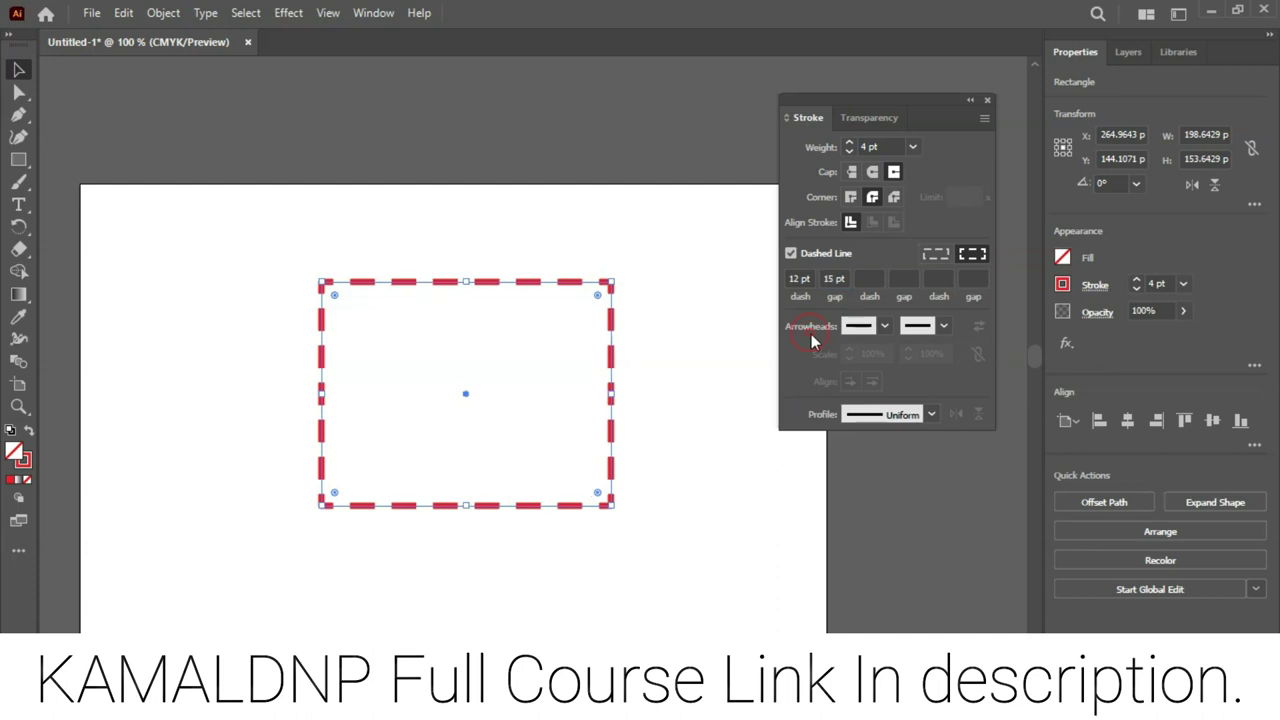
click(836, 278)
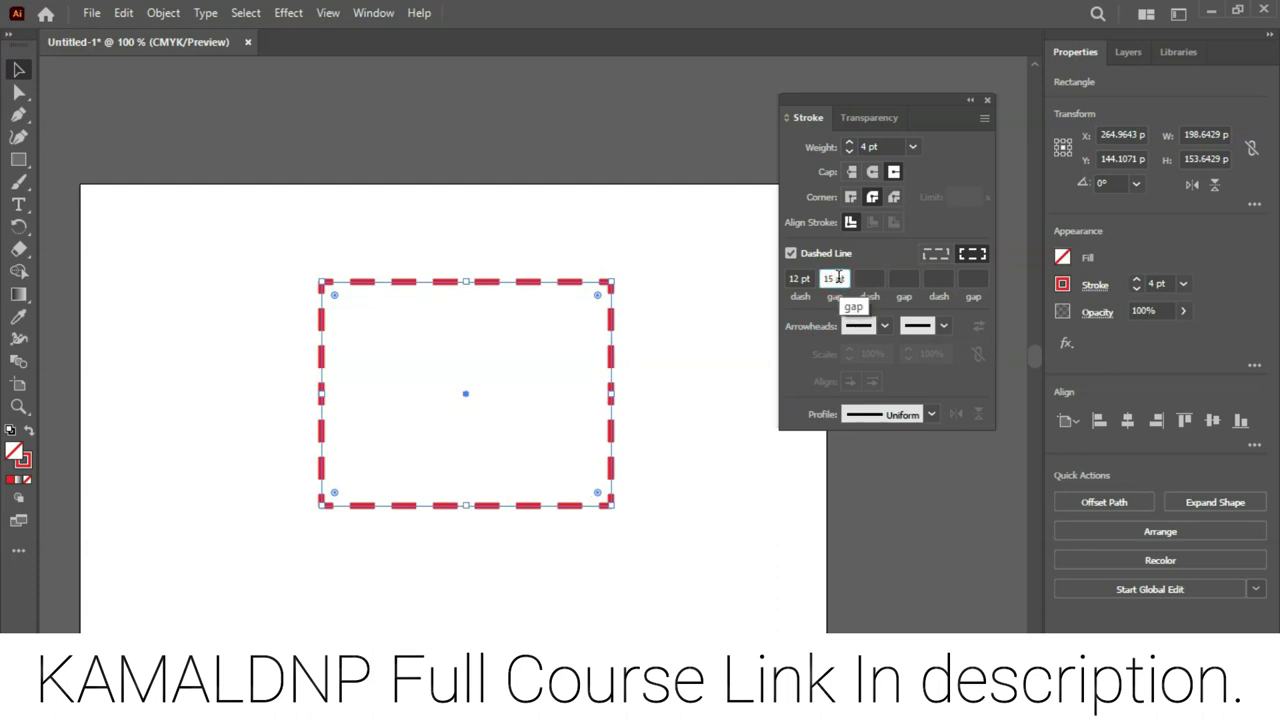
key(Up)
key(Up)
key(Up)
key(Up)
key(Up)
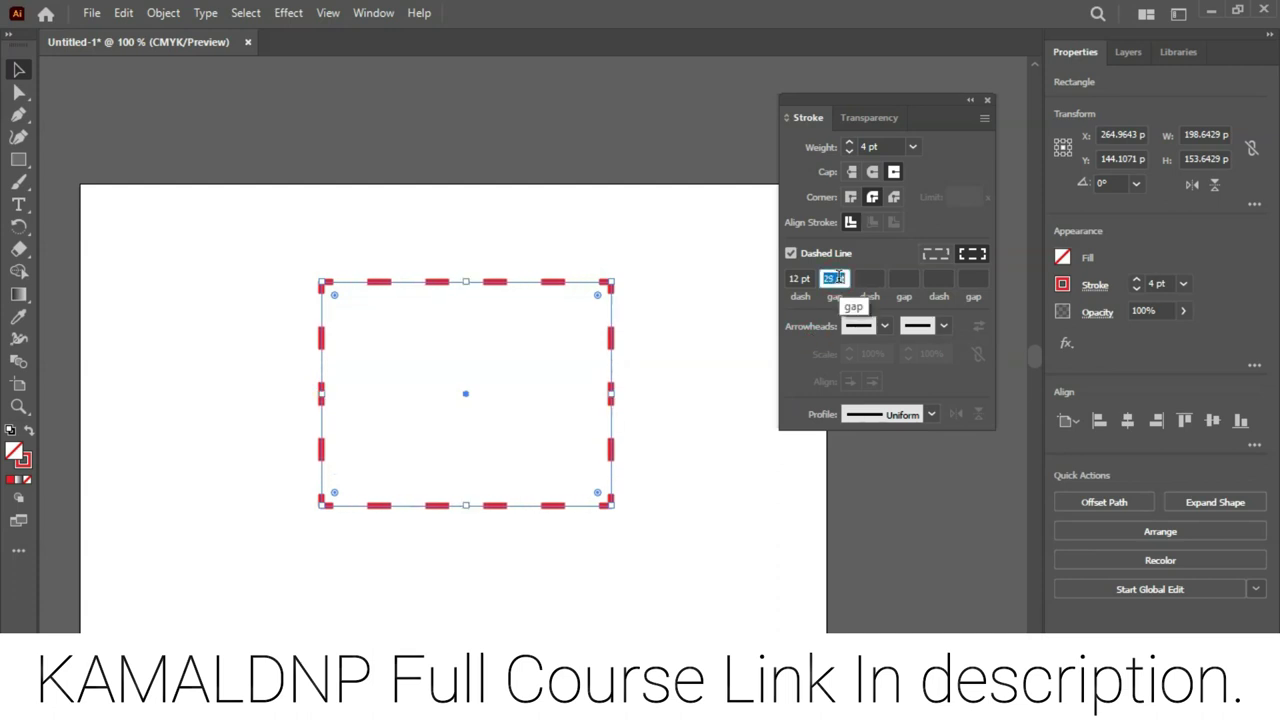
key(Up)
key(Down)
key(Down)
key(Down)
key(Down)
key(Down)
key(Down)
key(Down)
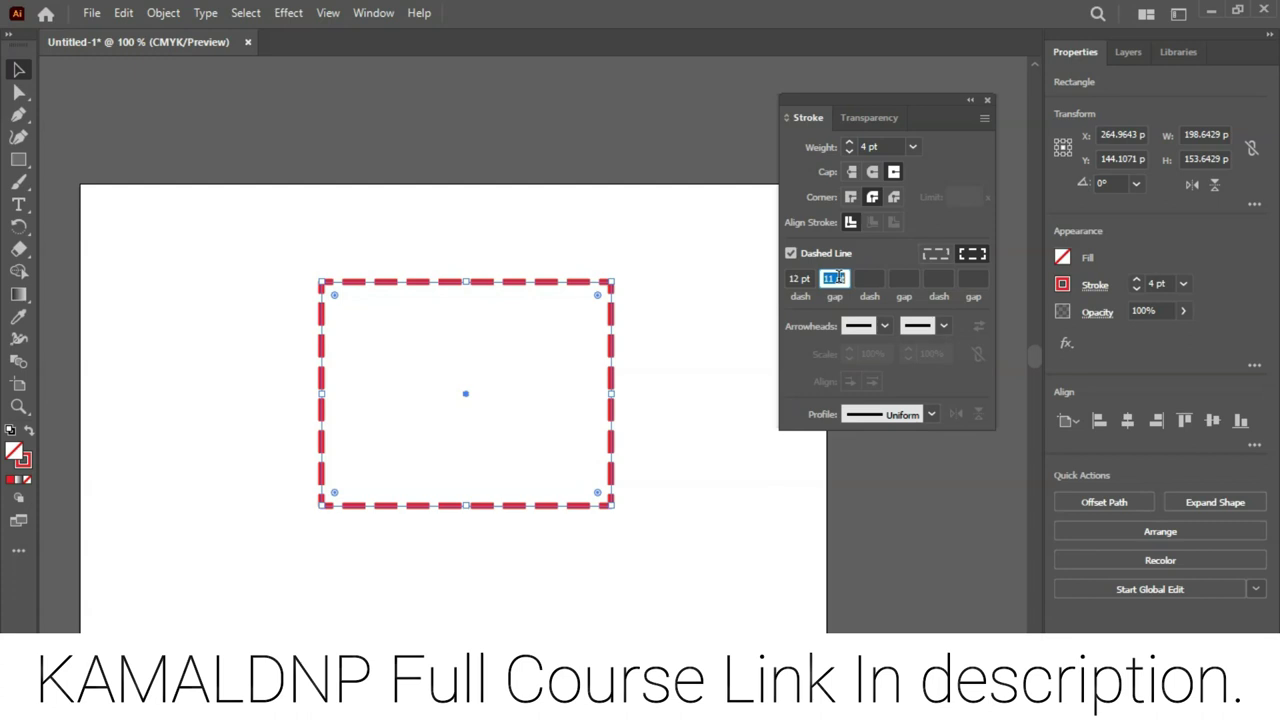
key(Down)
key(Down)
key(Down)
key(Down)
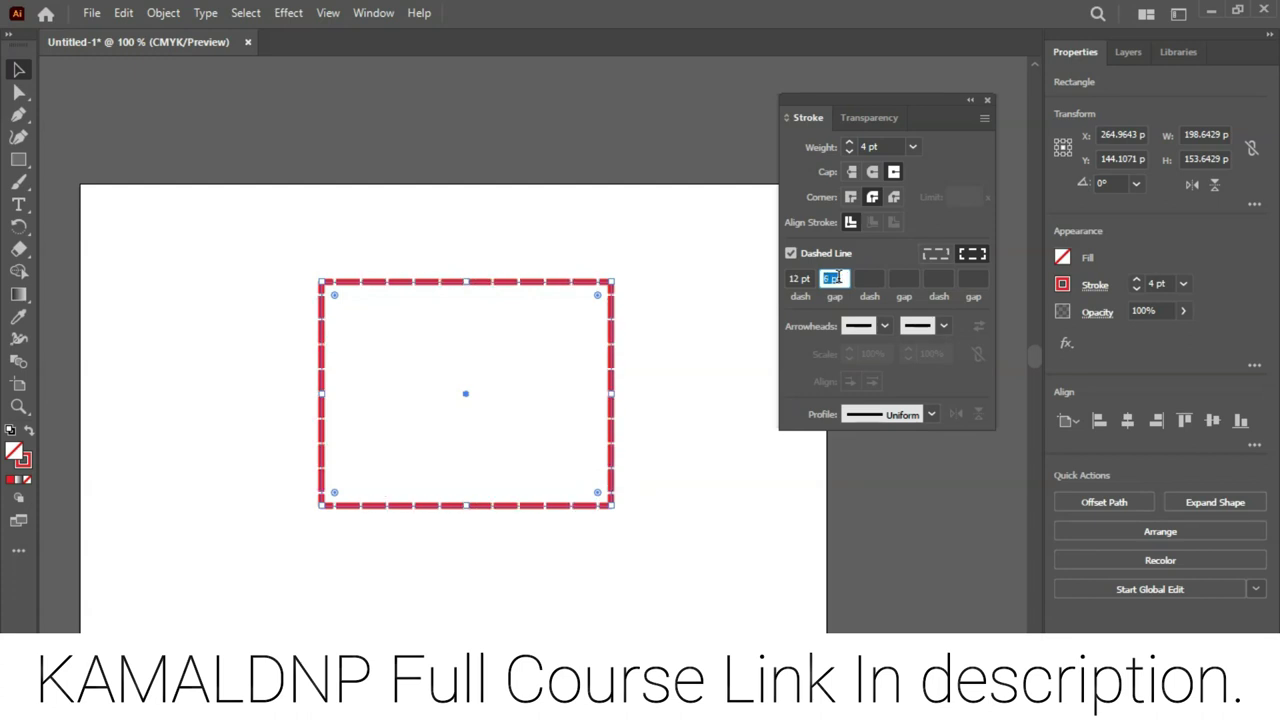
click(704, 401)
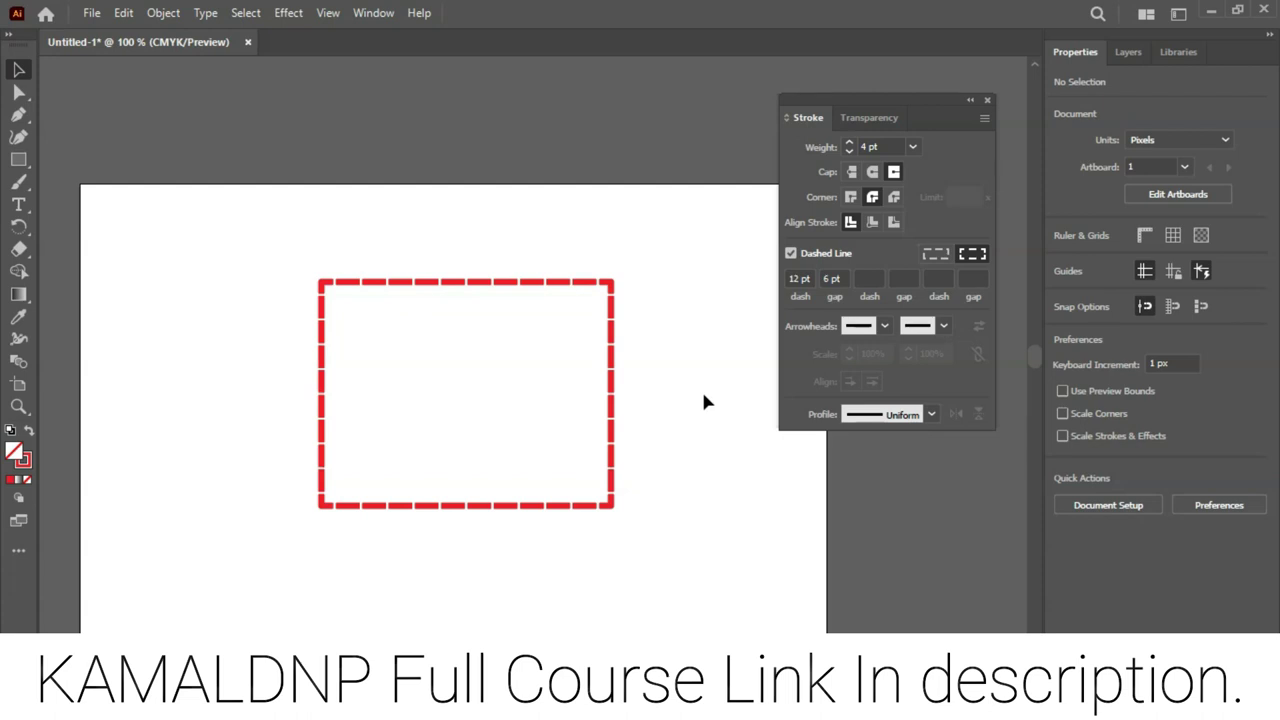
click(613, 386)
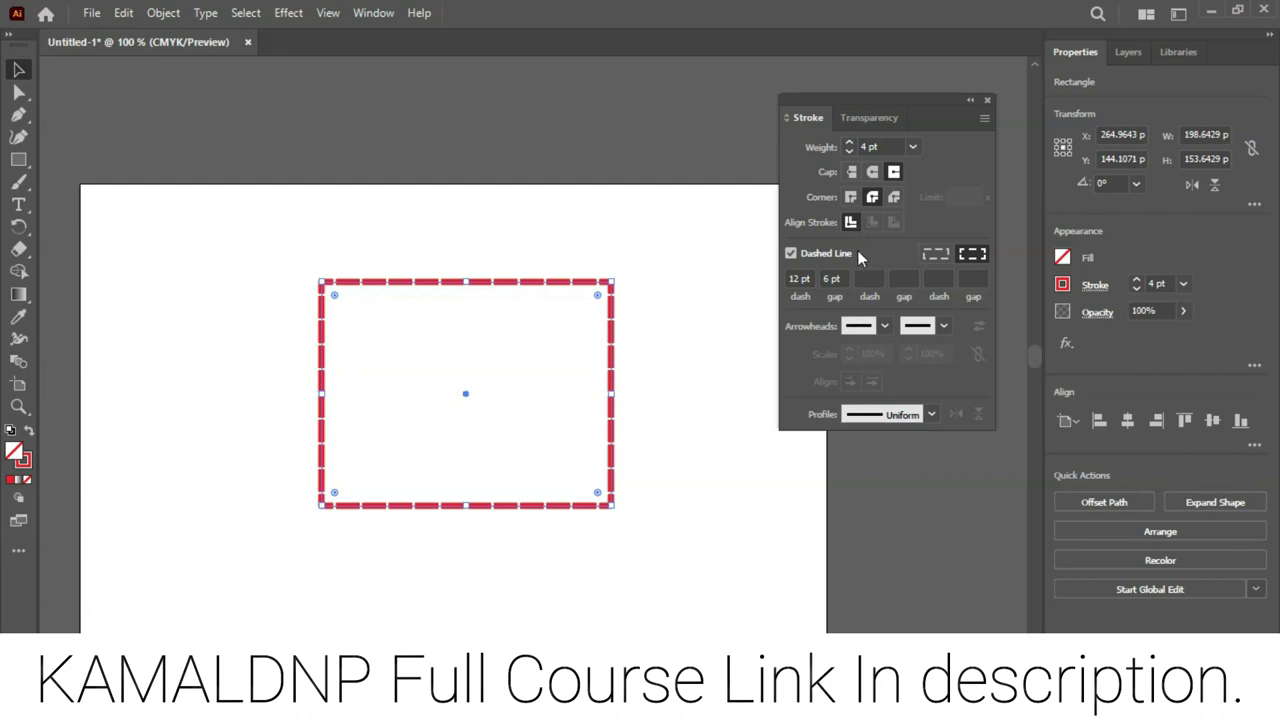
Give the dashed stroke Bevel Join corners and try a dome-shaped width profile
click(895, 197)
click(931, 416)
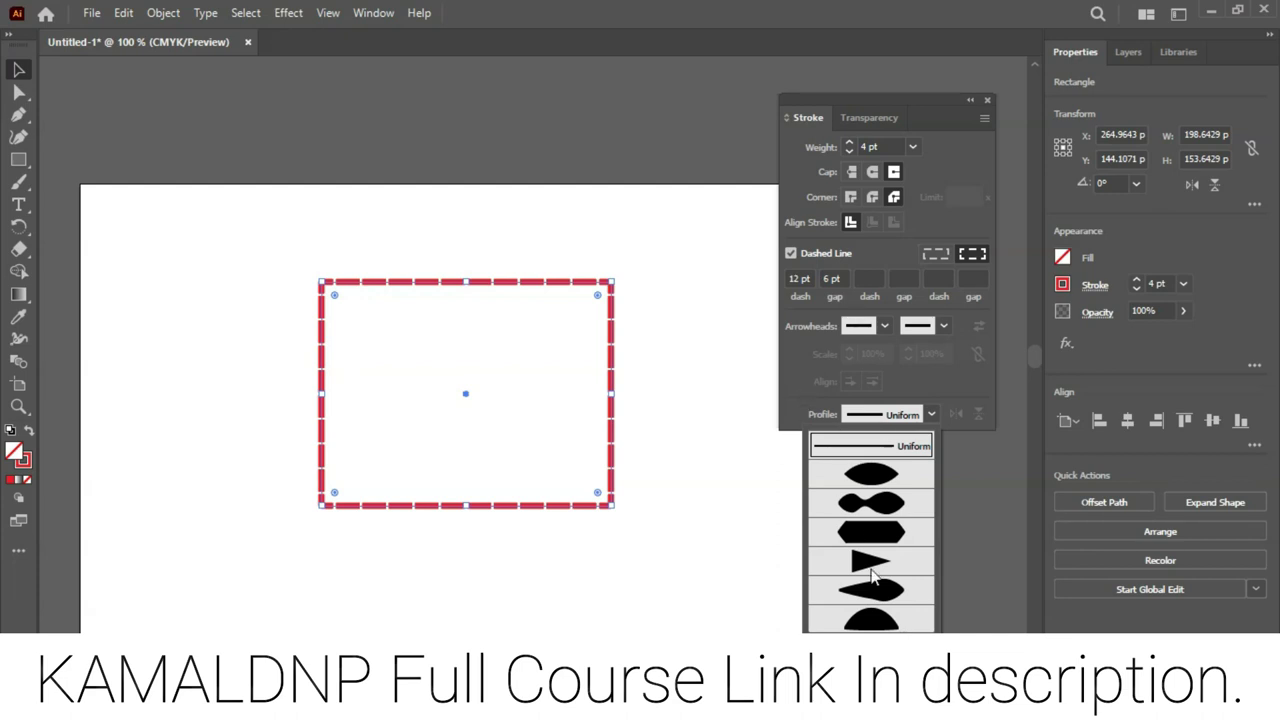
click(800, 398)
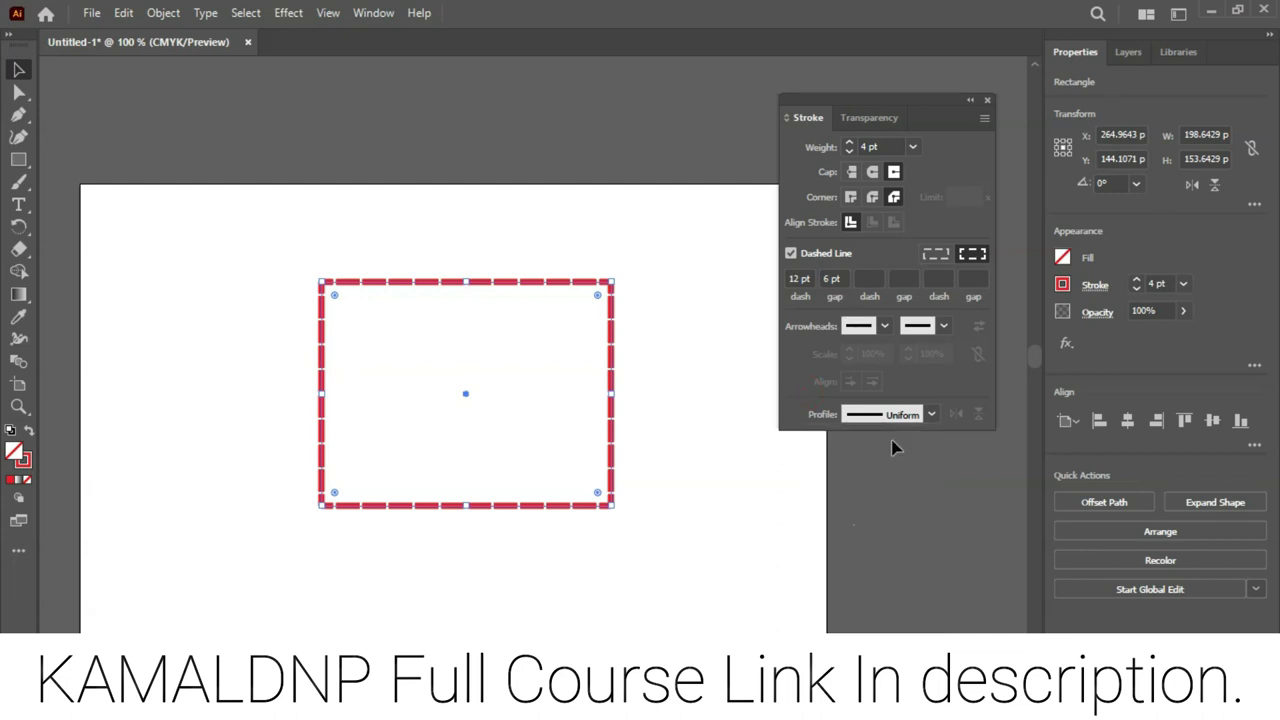
click(933, 415)
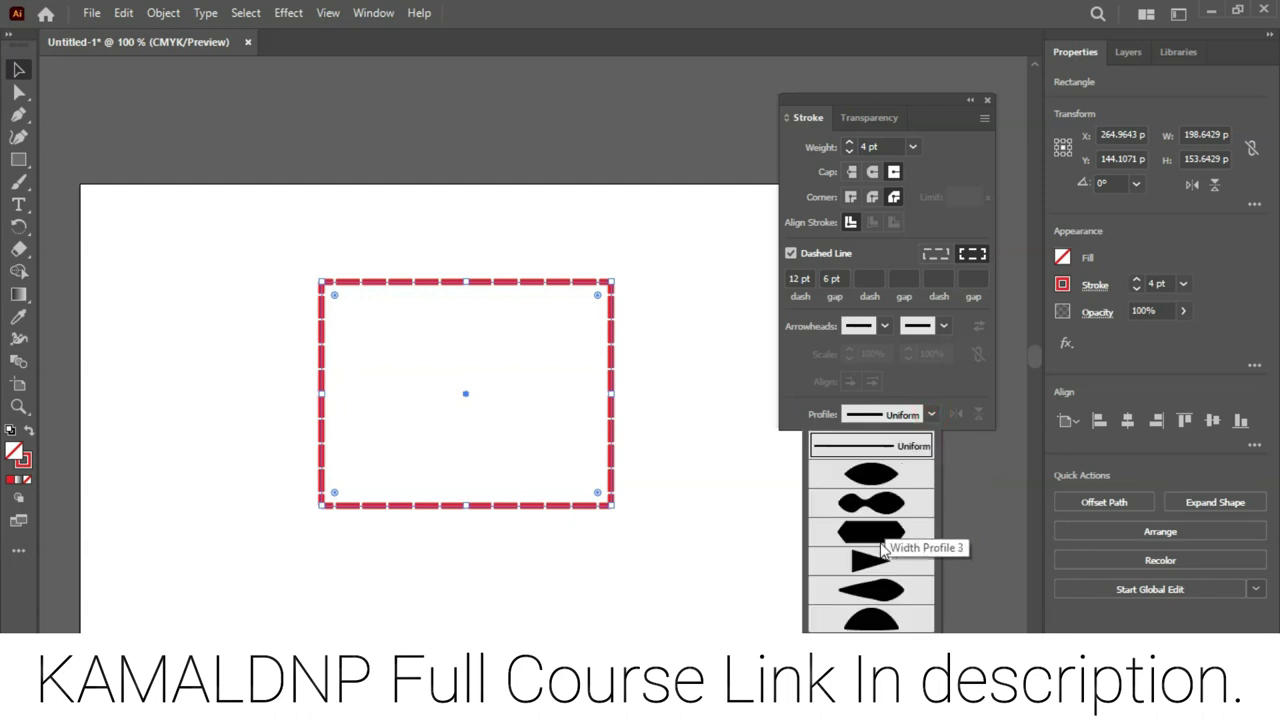
click(894, 621)
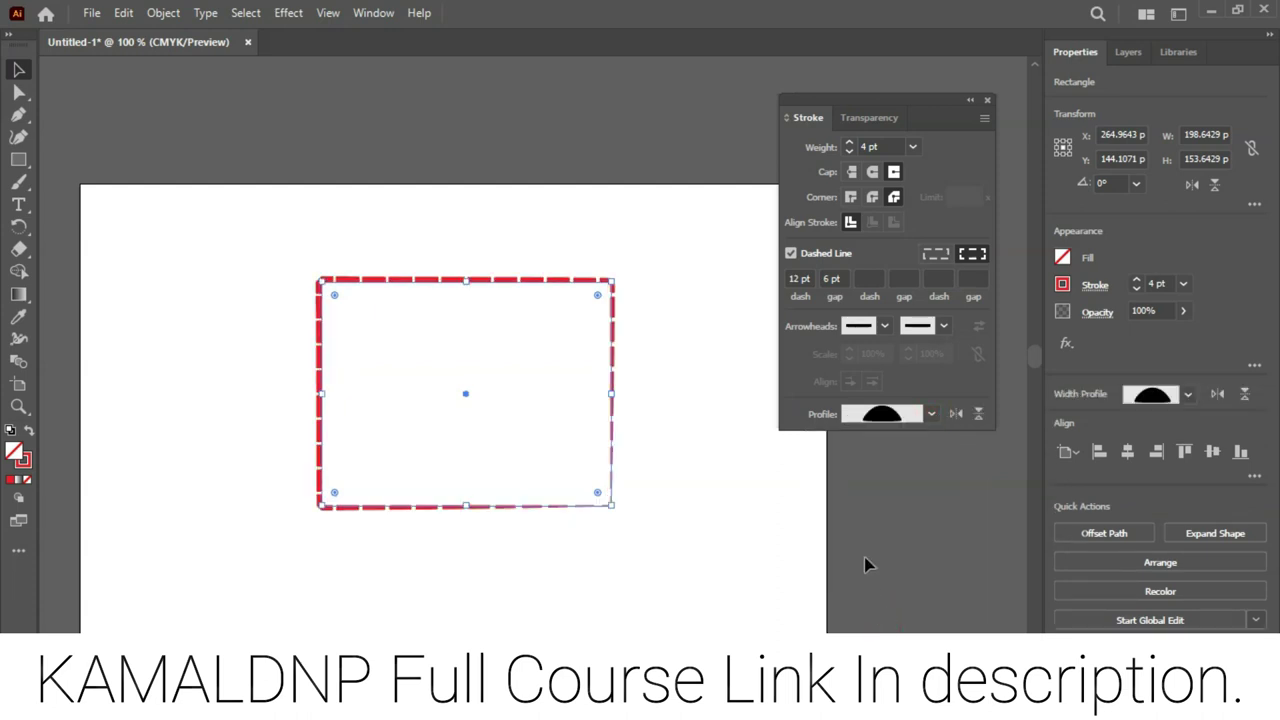
Apply the pinched, bulging width profile, flip it, and close the Stroke panel
click(931, 414)
click(860, 500)
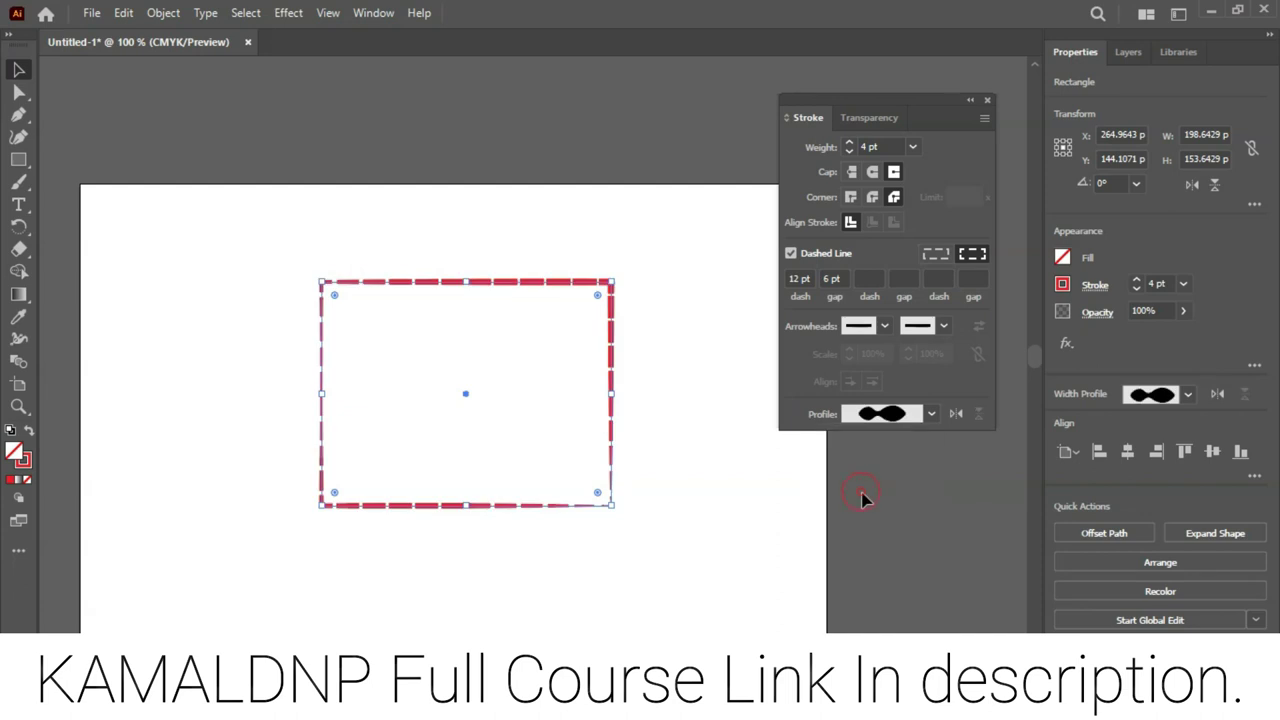
click(712, 431)
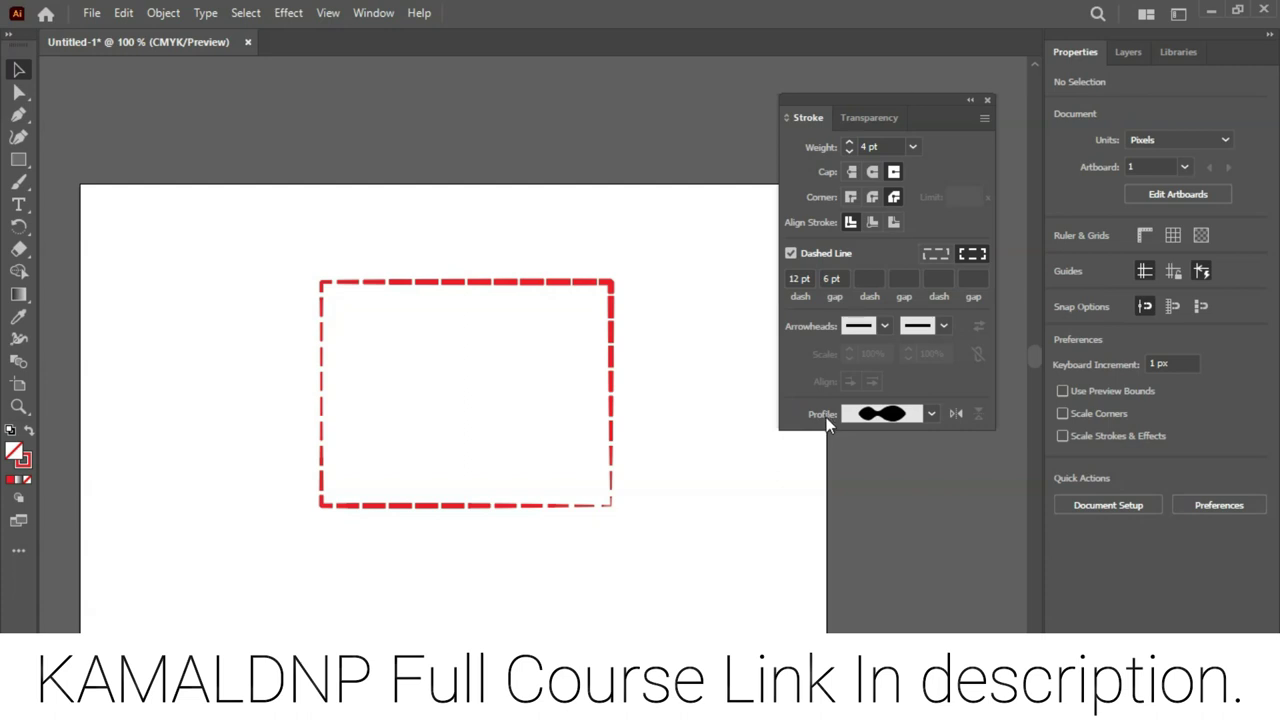
click(955, 415)
click(610, 284)
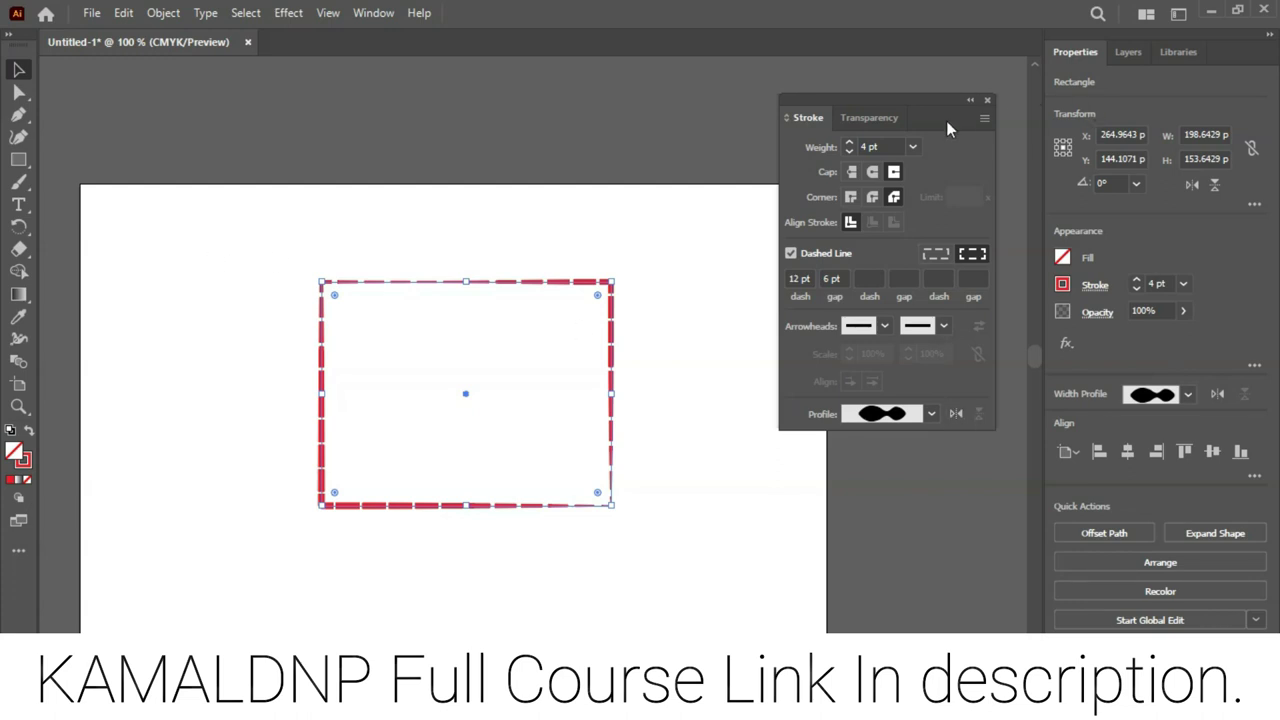
click(988, 101)
drag(279, 265, 744, 628)
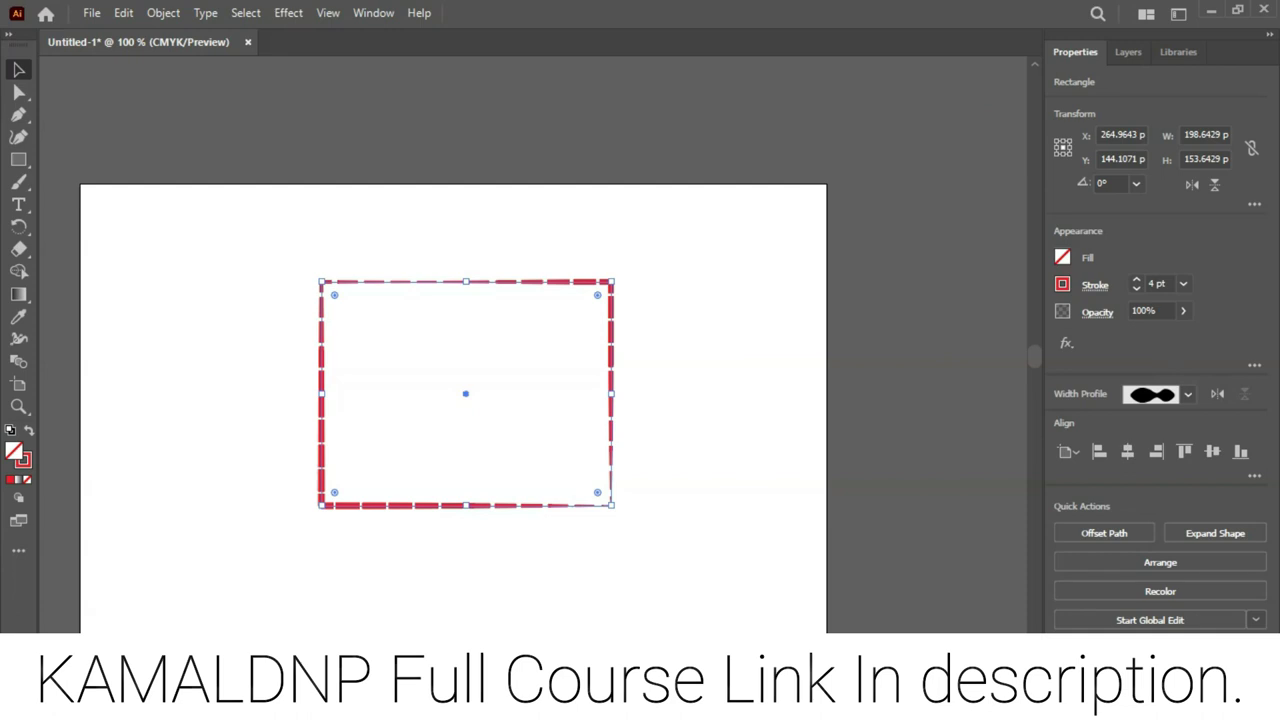
Delete the dashed rectangle and draw a small ellipse near the artboard's left
key(Delete)
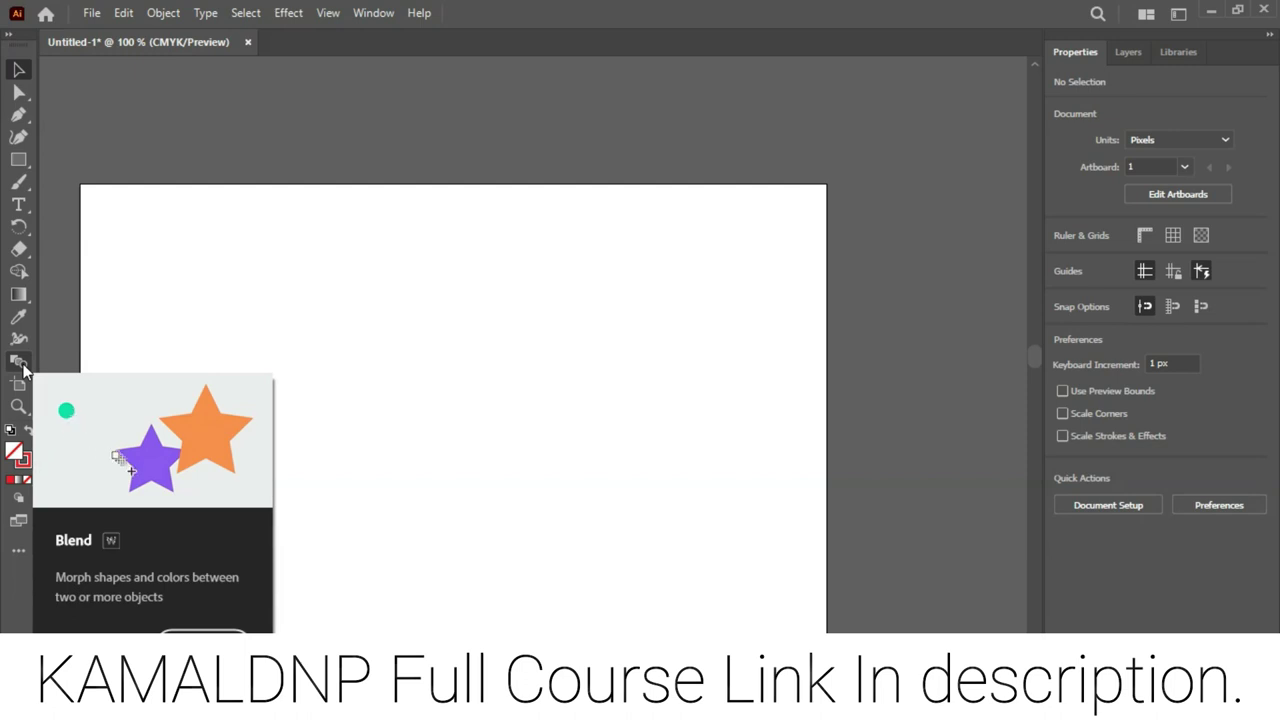
right_click(18, 160)
click(62, 185)
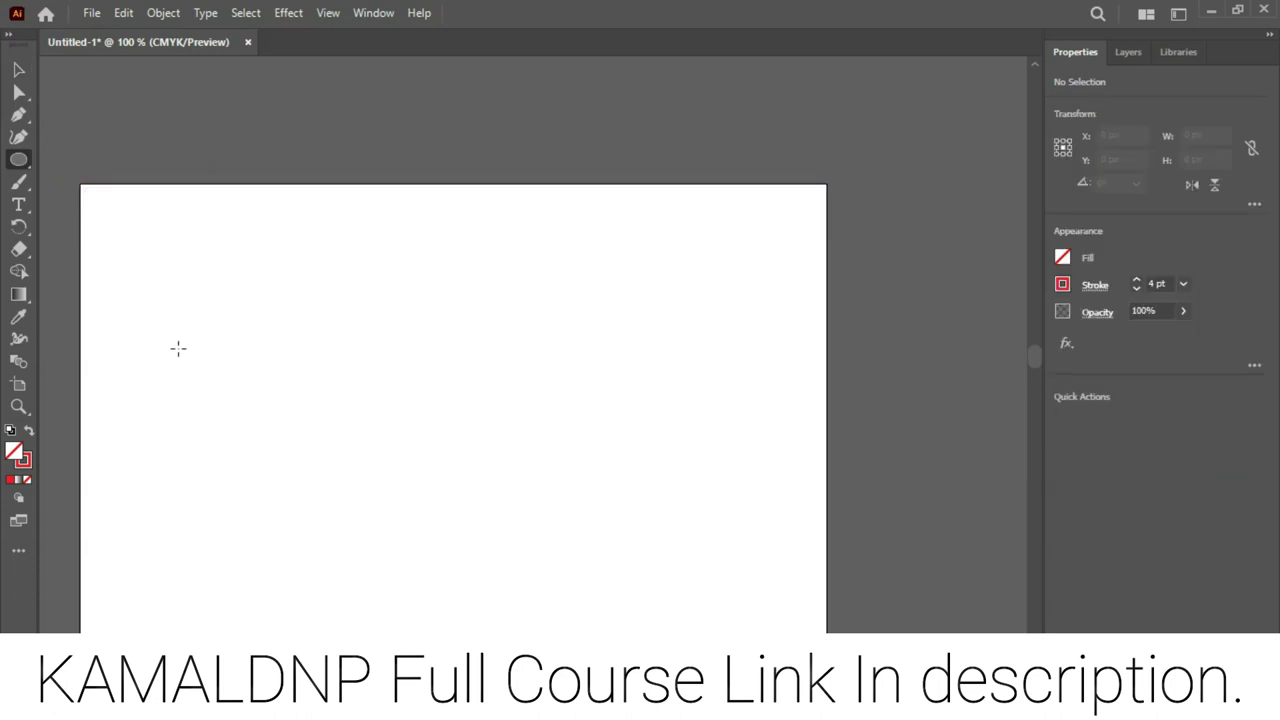
drag(169, 320, 256, 402)
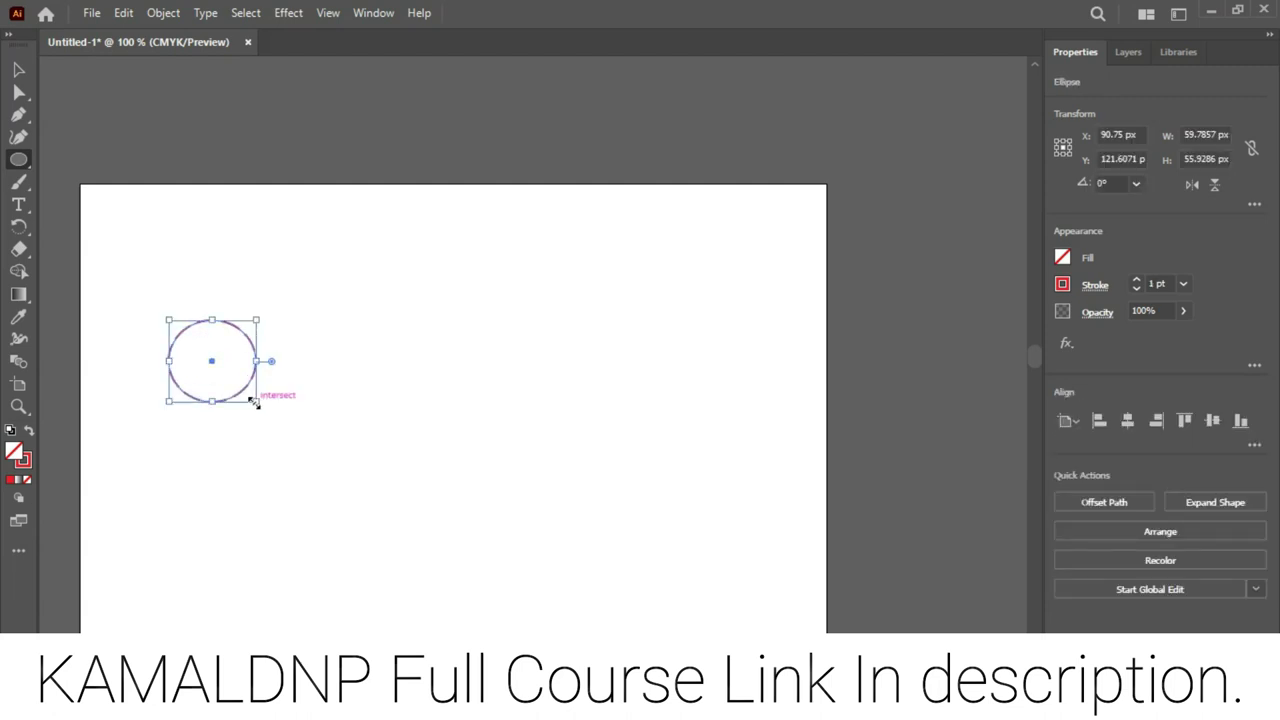
Turn off Dashed Line, make the ellipse a round circle about 66 px, and fill it red
click(1096, 285)
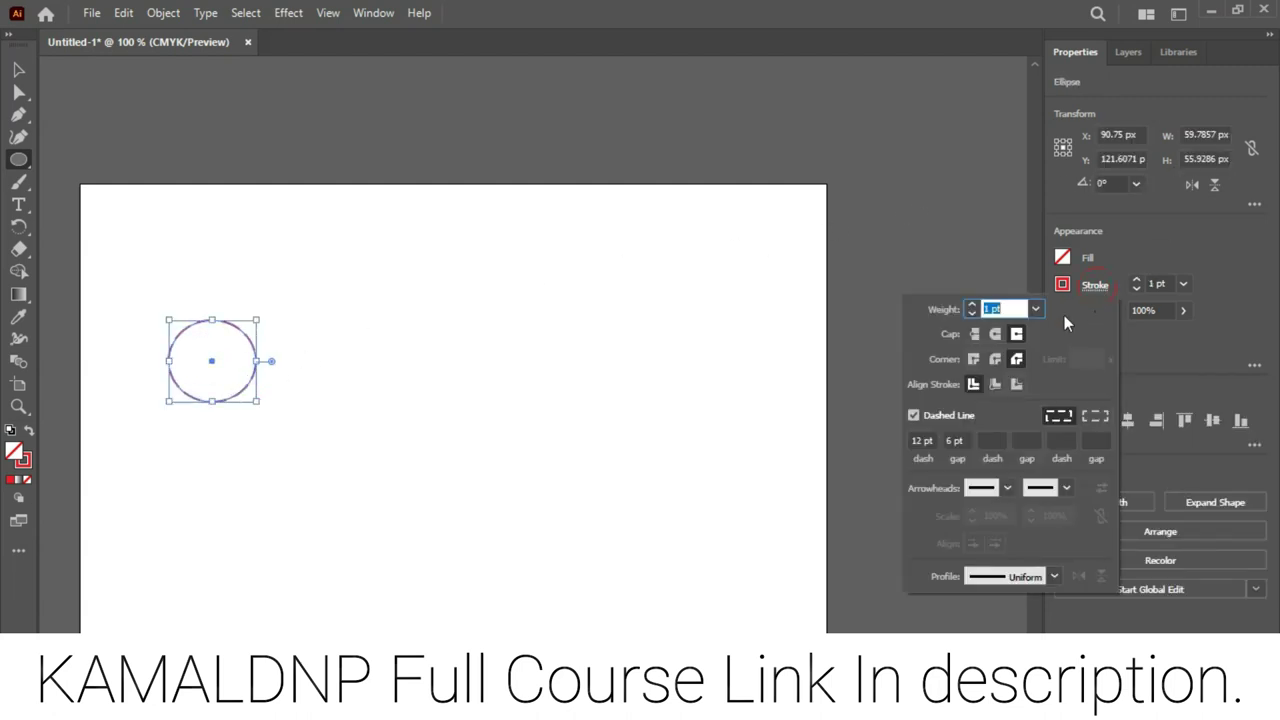
click(913, 415)
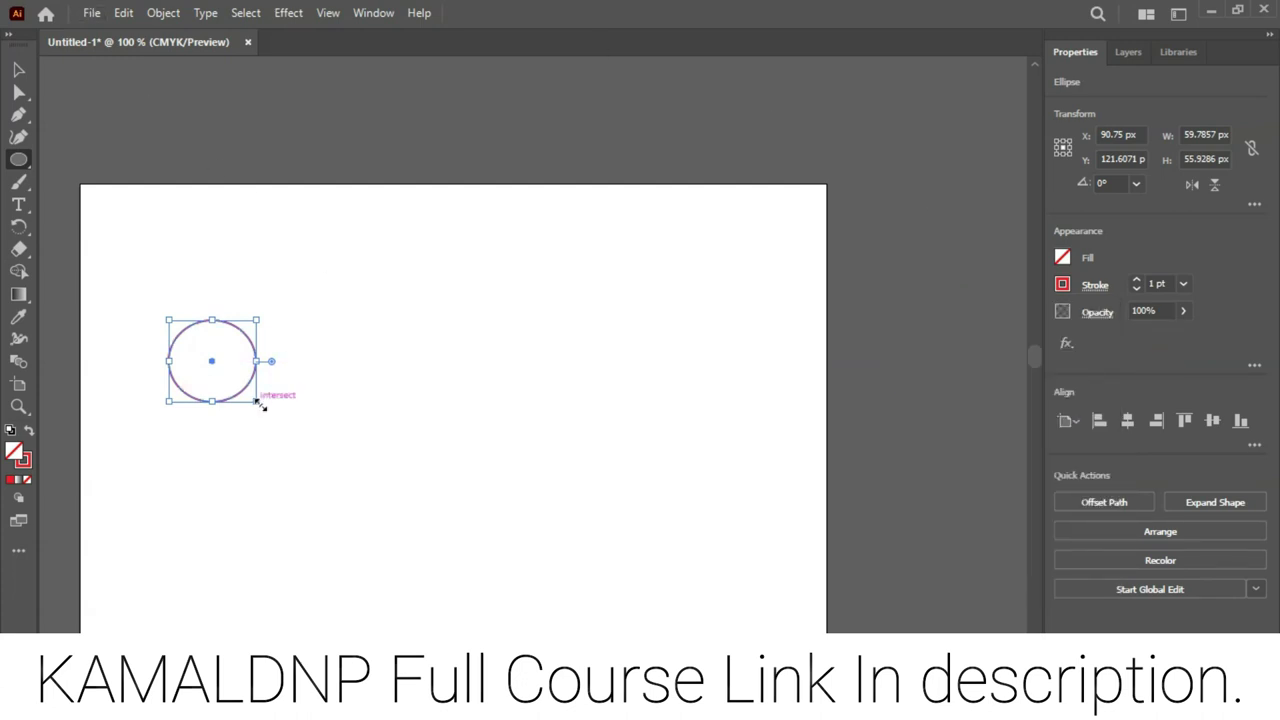
drag(261, 406, 266, 416)
click(322, 378)
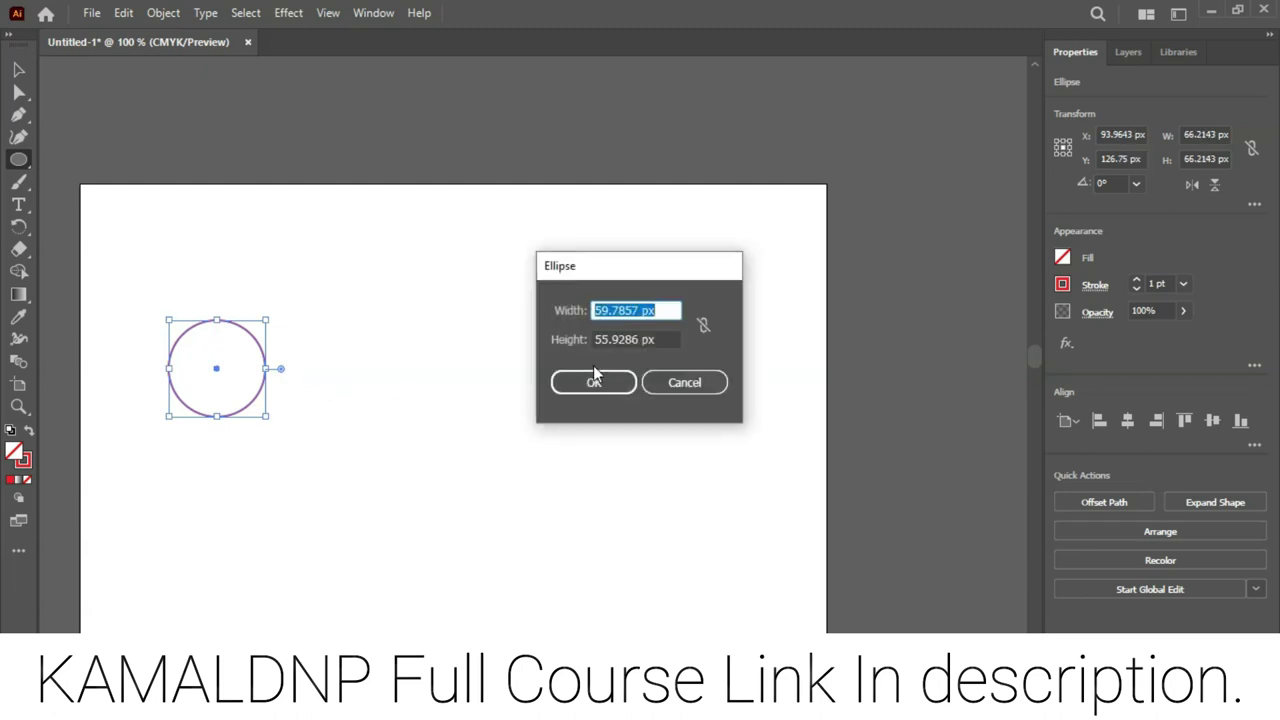
click(686, 381)
click(1063, 258)
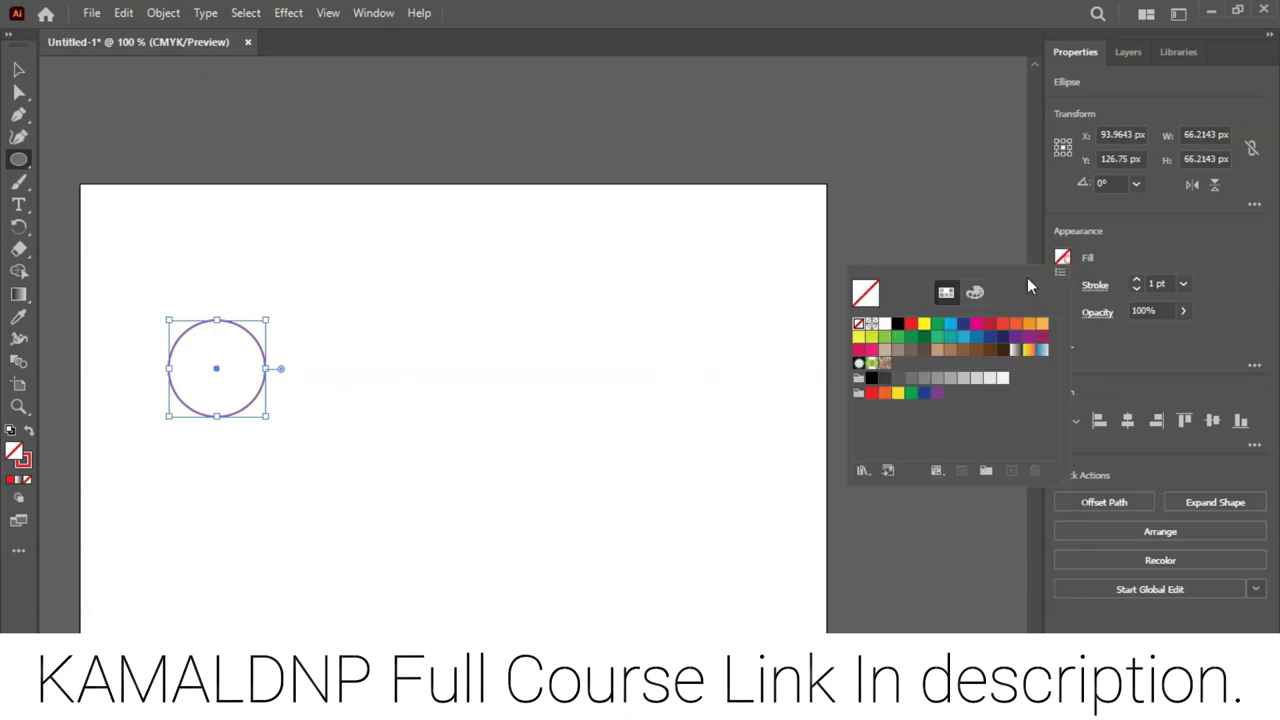
click(910, 323)
Alt-drag a copy of the red circle to the right, level it, and fill it yellow
click(397, 323)
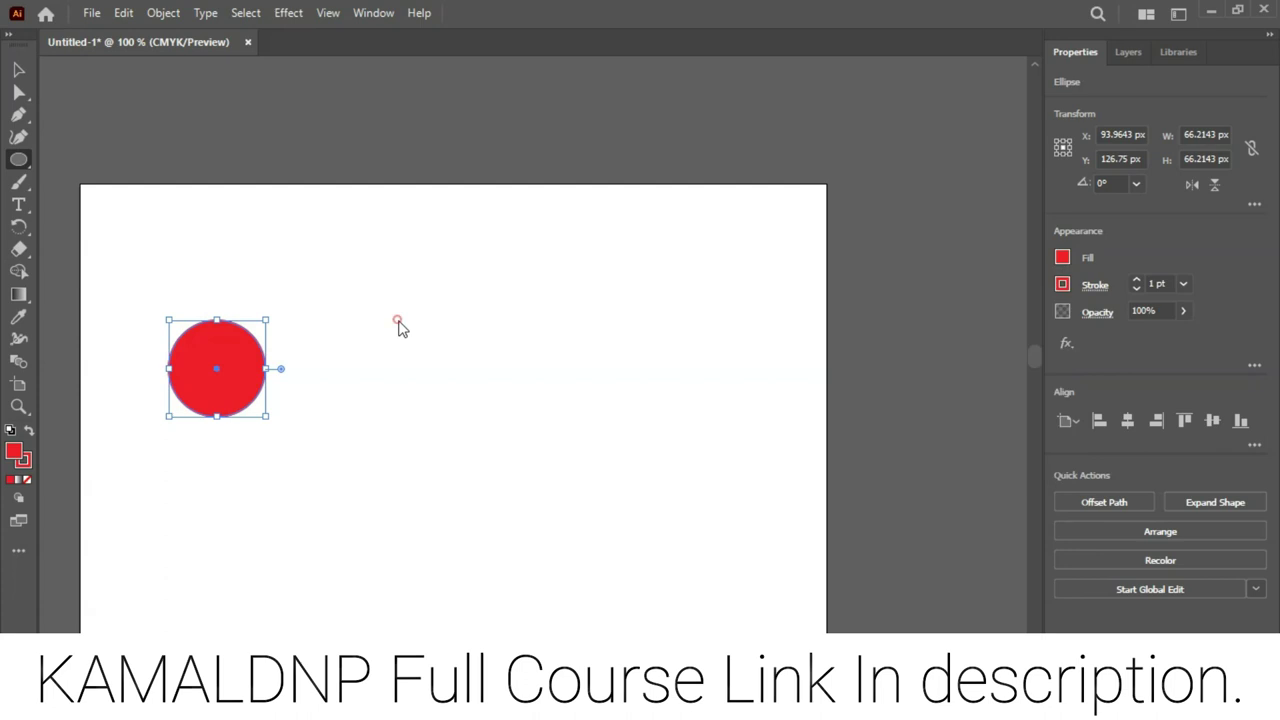
click(19, 70)
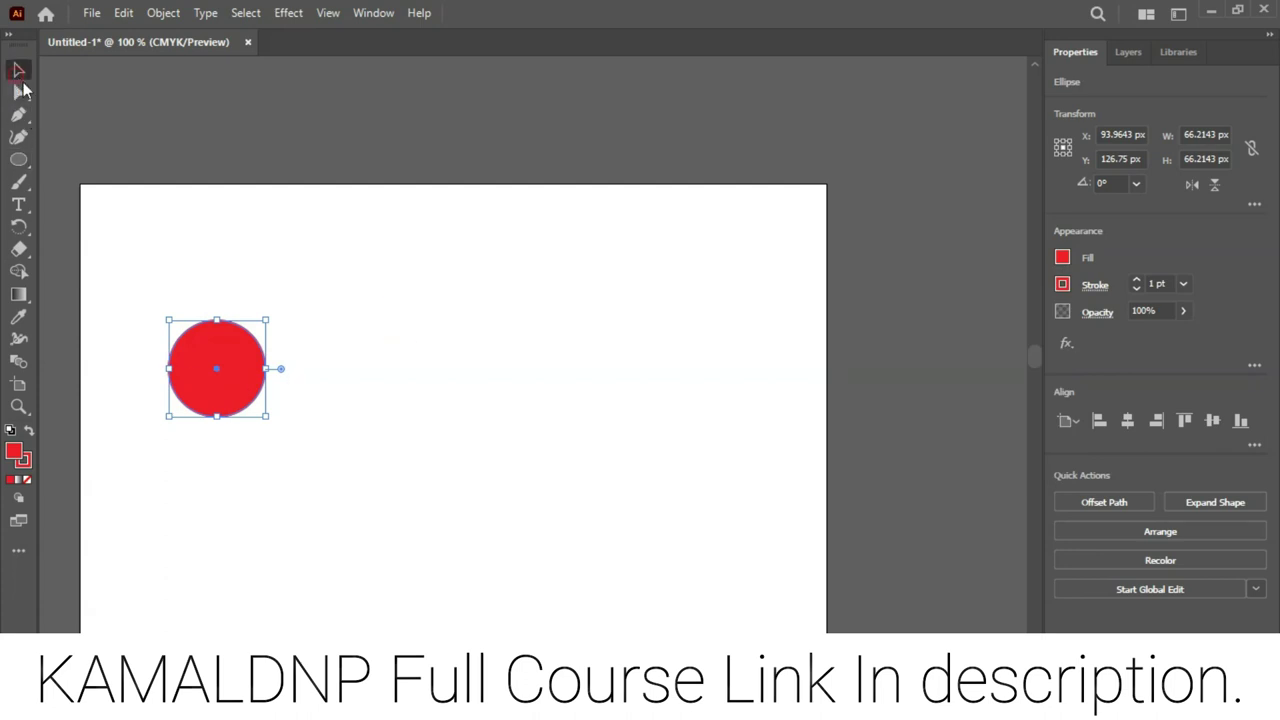
mouse_move(233, 392)
mouse_down()
mouse_move(443, 415)
mouse_move(617, 398)
mouse_move(263, 403)
mouse_move(366, 414)
mouse_move(257, 400)
mouse_move(600, 405)
mouse_up()
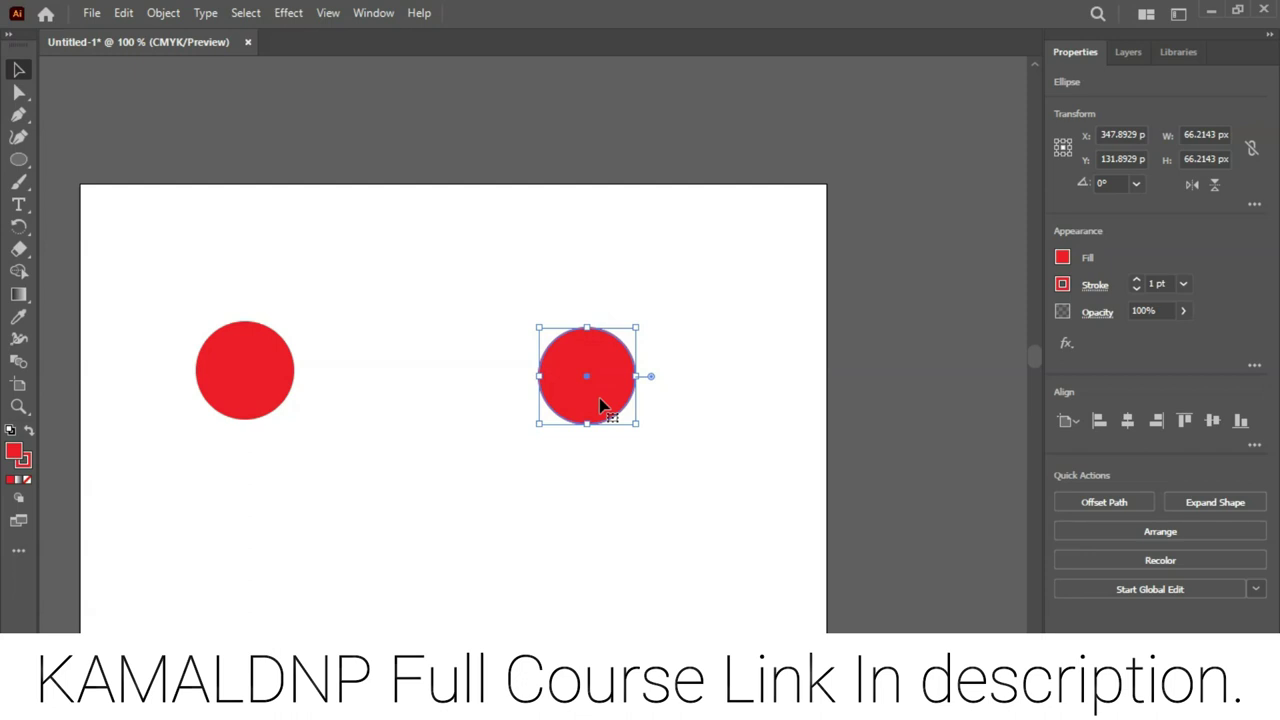
drag(600, 405, 690, 398)
click(1062, 257)
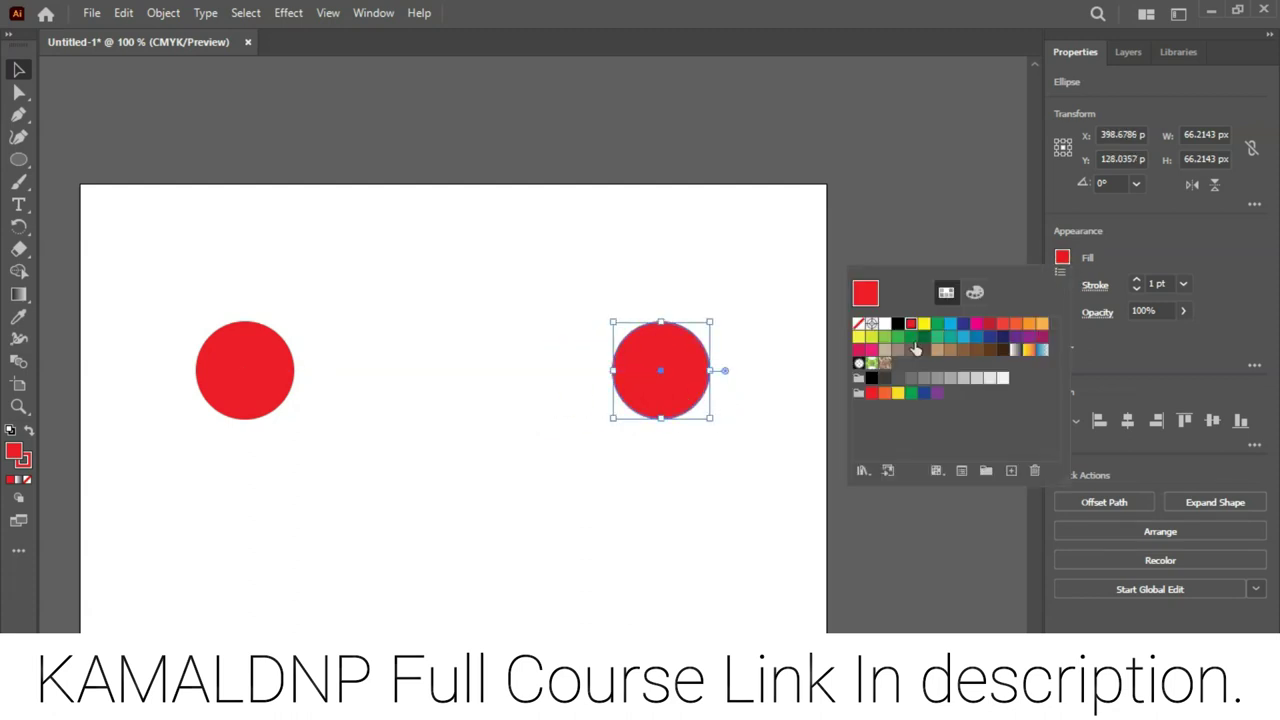
click(923, 328)
Select the red and yellow circles and apply Object > Blend > Make
drag(191, 293, 746, 428)
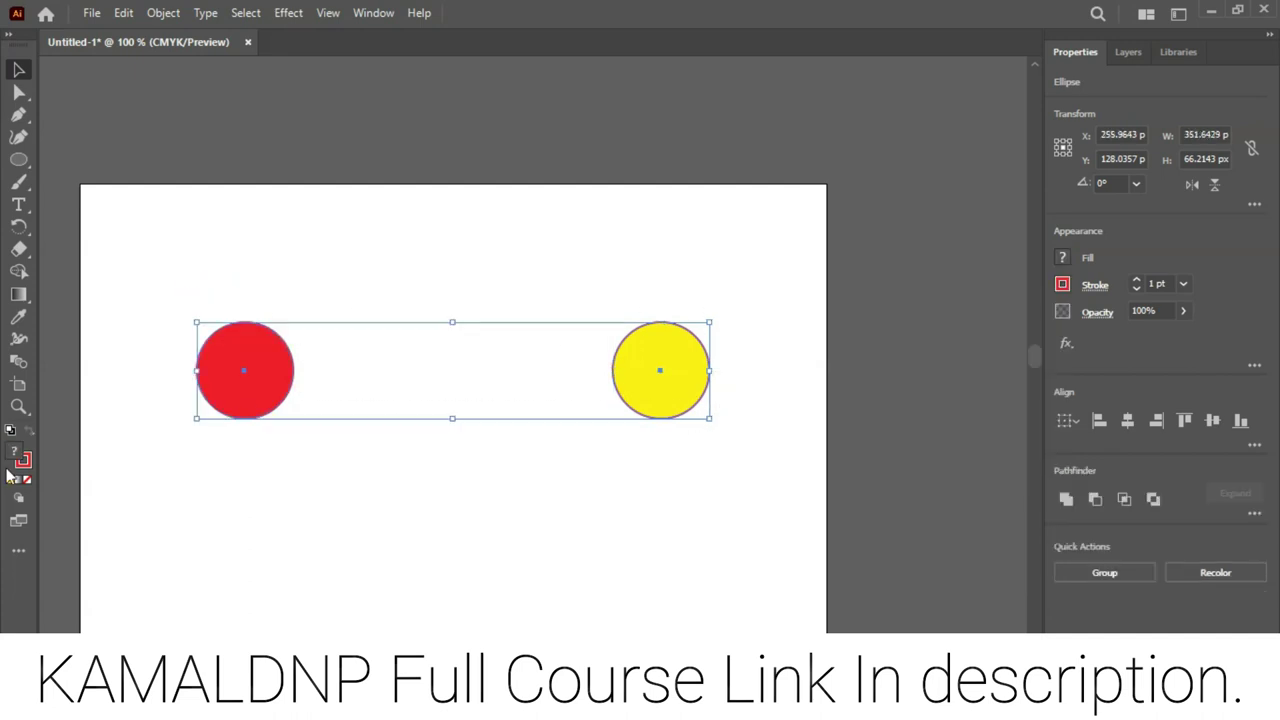
click(18, 362)
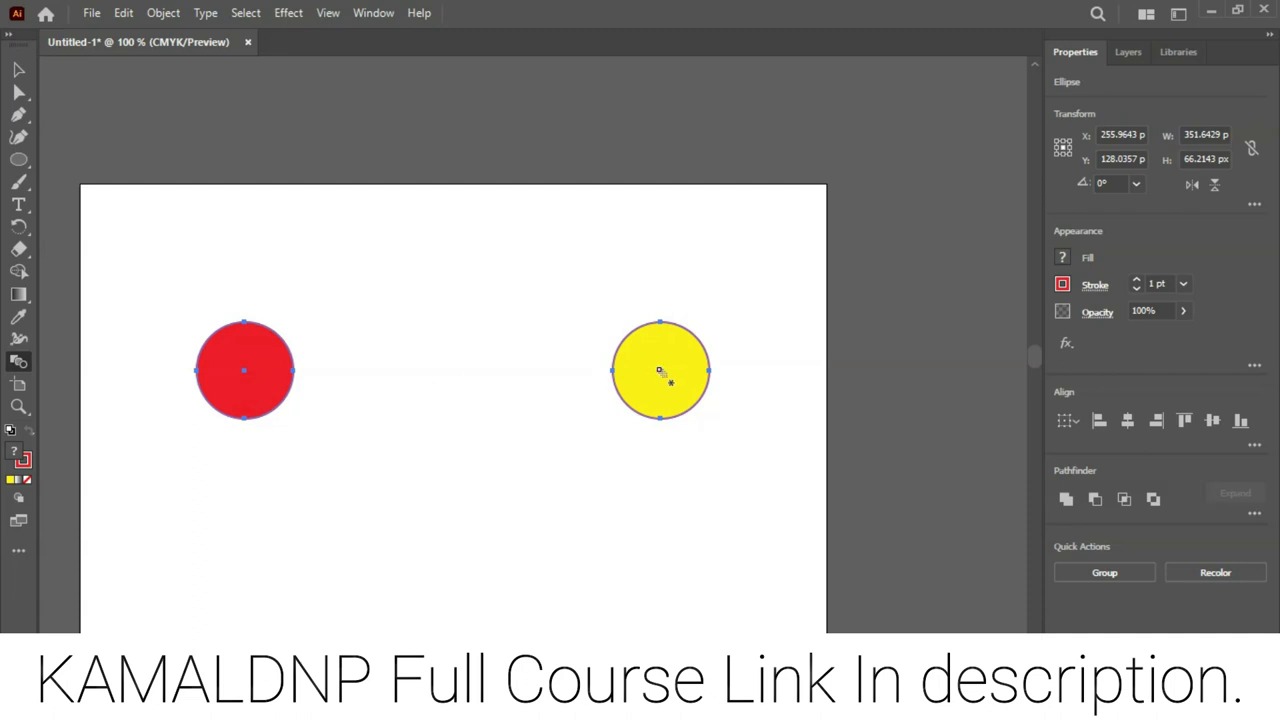
click(175, 14)
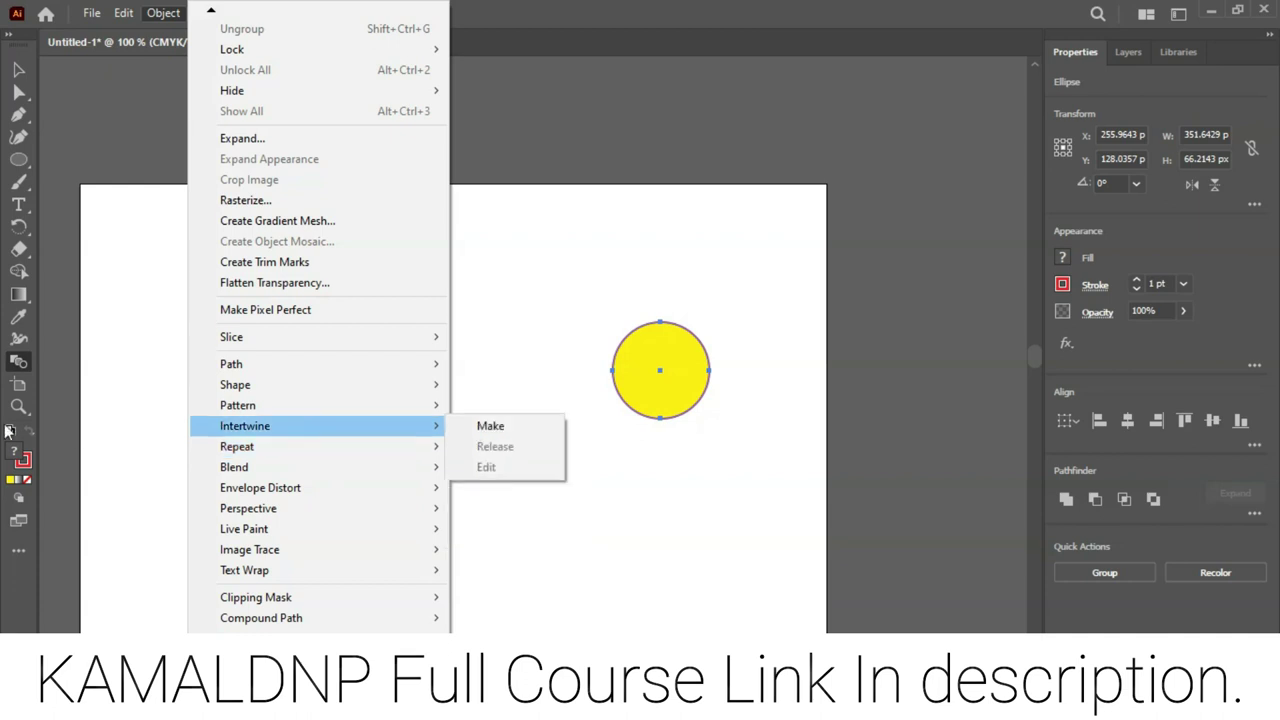
mouse_move(300, 467)
click(511, 464)
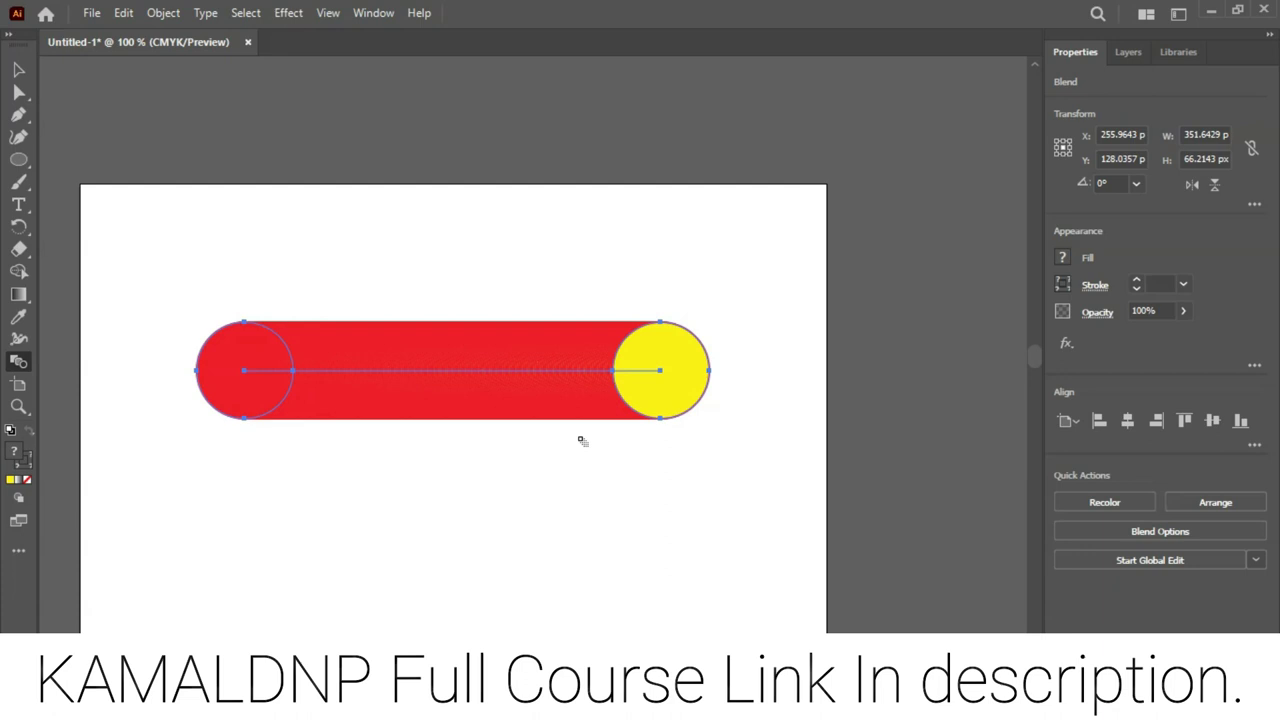
Try Specified Steps around 27 in Blend Options, then cancel the changes
double_click(18, 362)
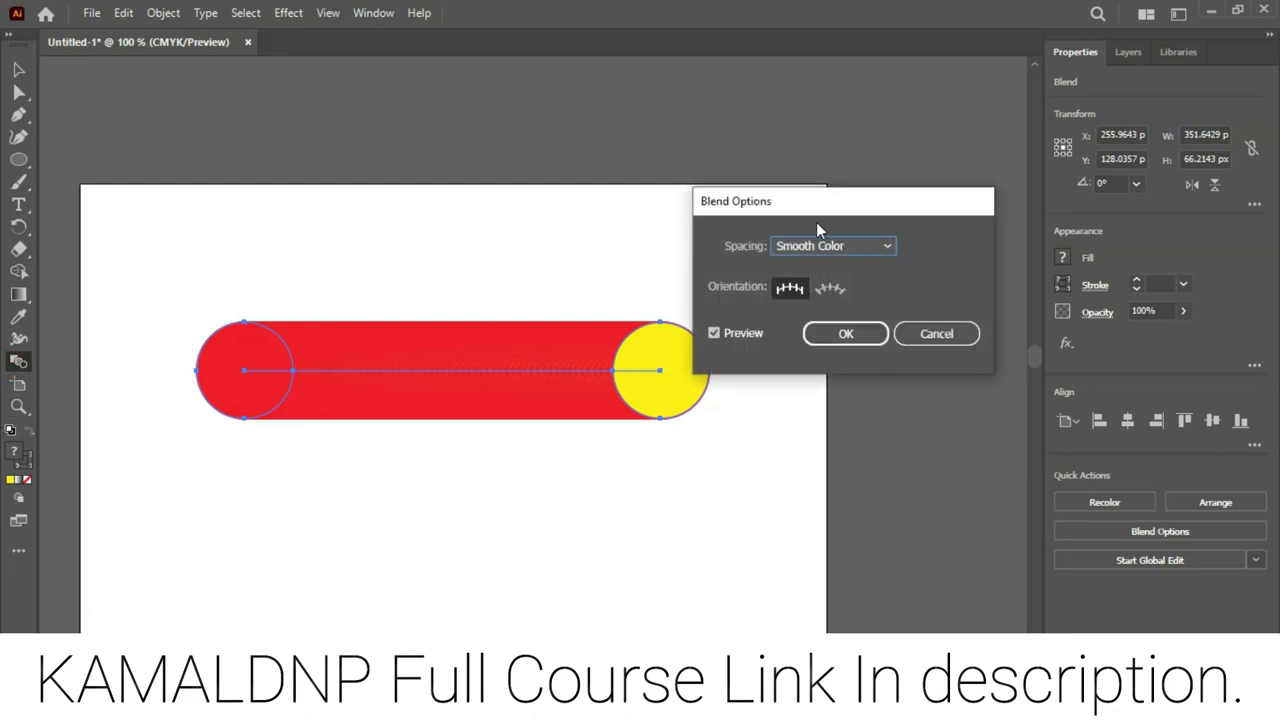
drag(787, 224, 890, 219)
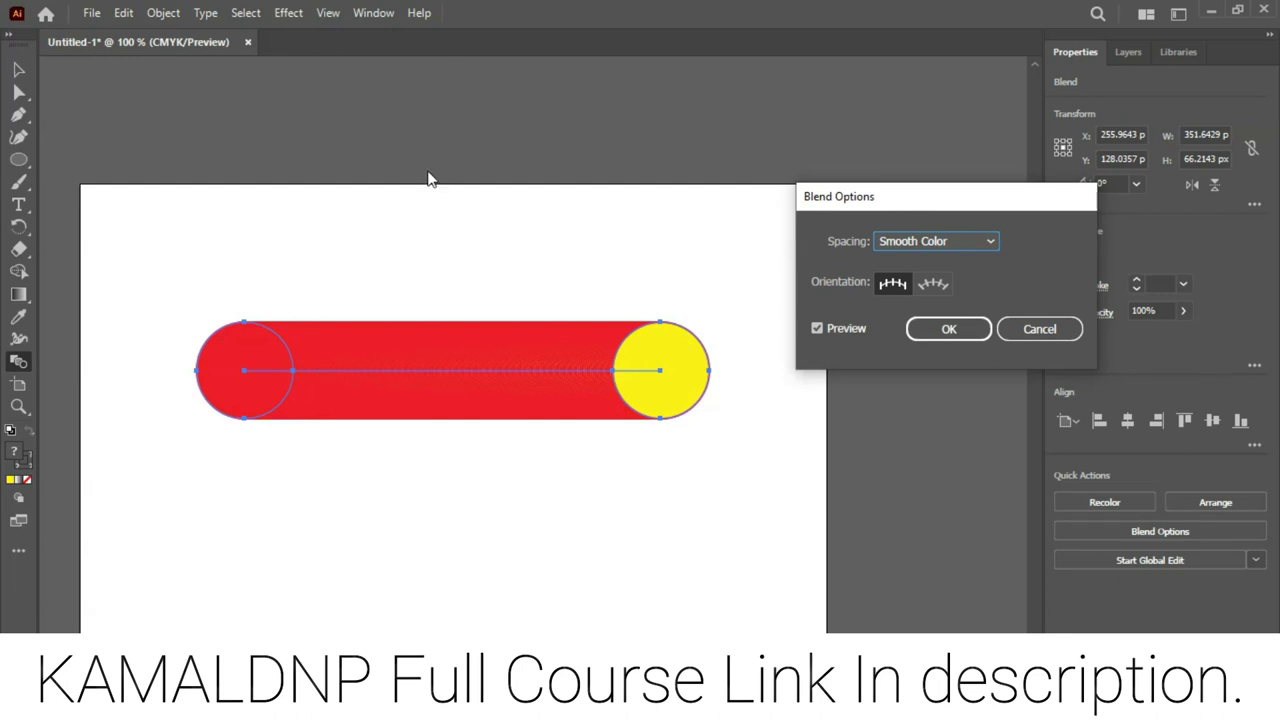
click(989, 242)
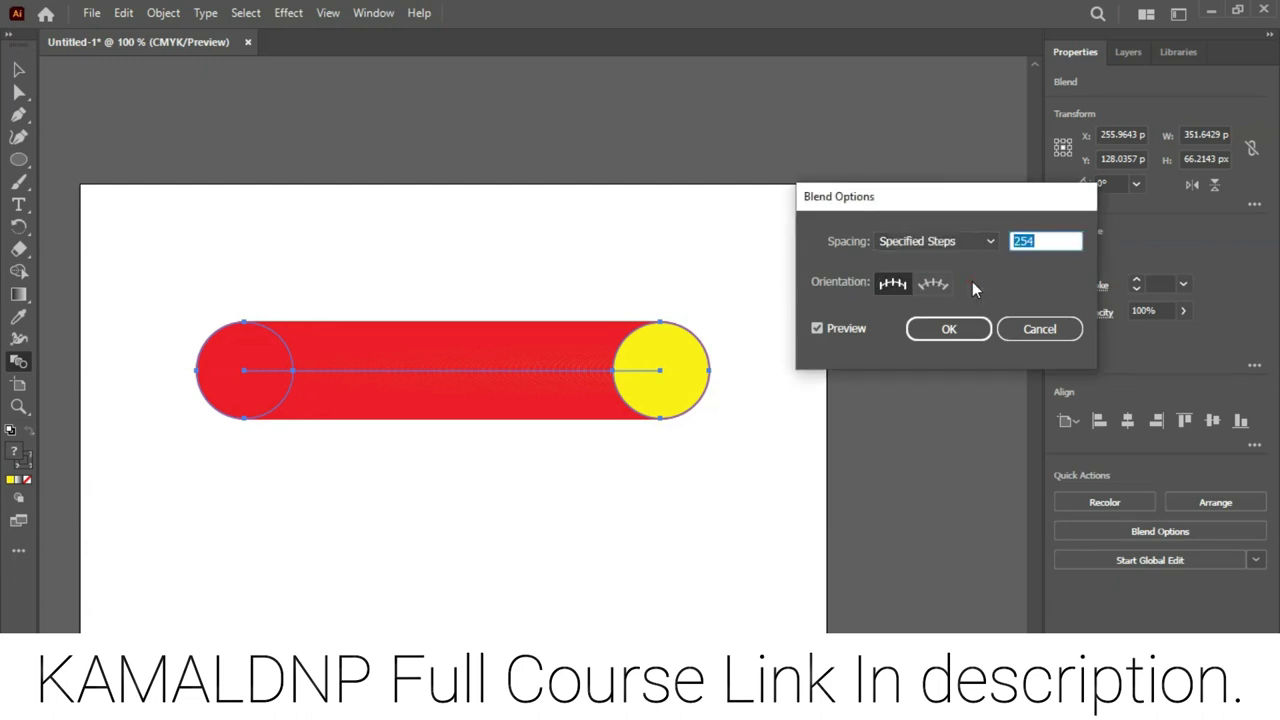
text(245)
key(Tab)
key(Down)
key(Down)
key(Down)
key(Down)
key(Down)
key(Down)
key(Down)
key(Down)
key(Down)
key(Down)
key(Down)
key(Down)
key(Down)
key(Down)
key(Down)
key(Down)
key(Down)
key(Down)
key(Down)
key(Down)
key(Down)
key(Down)
key(Down)
key(Down)
key(Down)
key(Down)
key(Down)
key(Down)
key(Down)
key(Down)
key(Down)
key(Down)
key(Down)
key(Down)
key(Down)
key(Down)
key(Down)
key(Down)
key(Down)
key(Down)
key(Down)
key(Down)
key(Down)
key(Down)
key(Down)
key(Down)
key(Down)
key(Down)
key(Down)
key(Down)
key(Down)
key(Down)
key(Down)
key(Down)
key(Down)
key(Down)
key(Down)
key(Down)
key(Down)
key(Down)
key(Down)
key(Down)
key(Down)
key(Down)
key(Down)
key(Down)
key(Down)
key(Down)
key(Down)
key(Down)
key(Down)
key(Down)
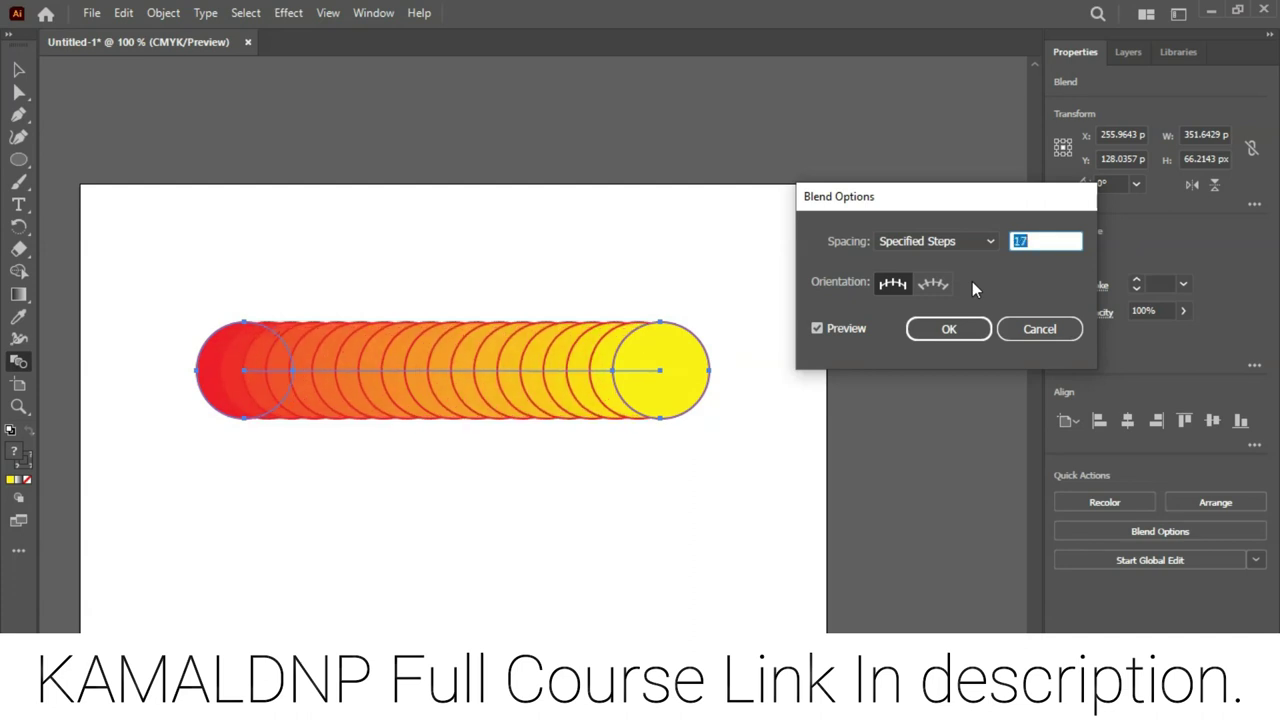
key(Up)
key(Up)
key(Up)
key(Up)
key(Up)
key(Up)
key(Up)
key(Up)
key(Up)
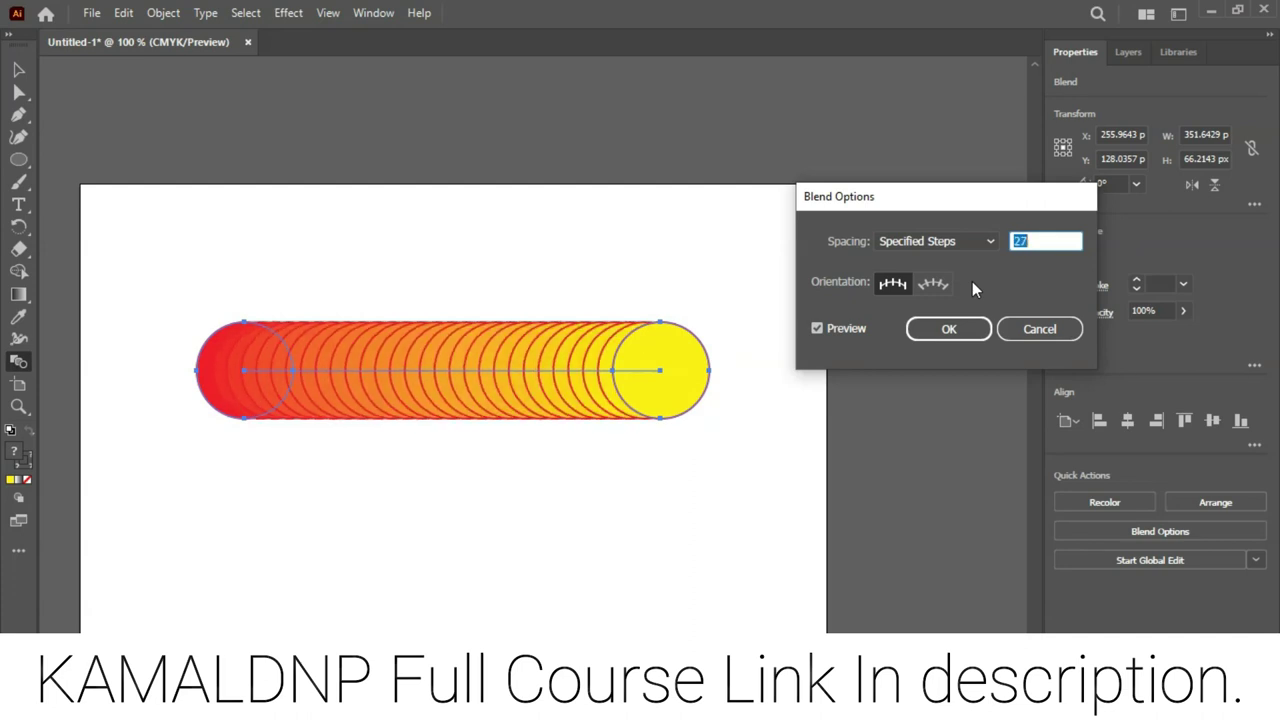
click(1022, 327)
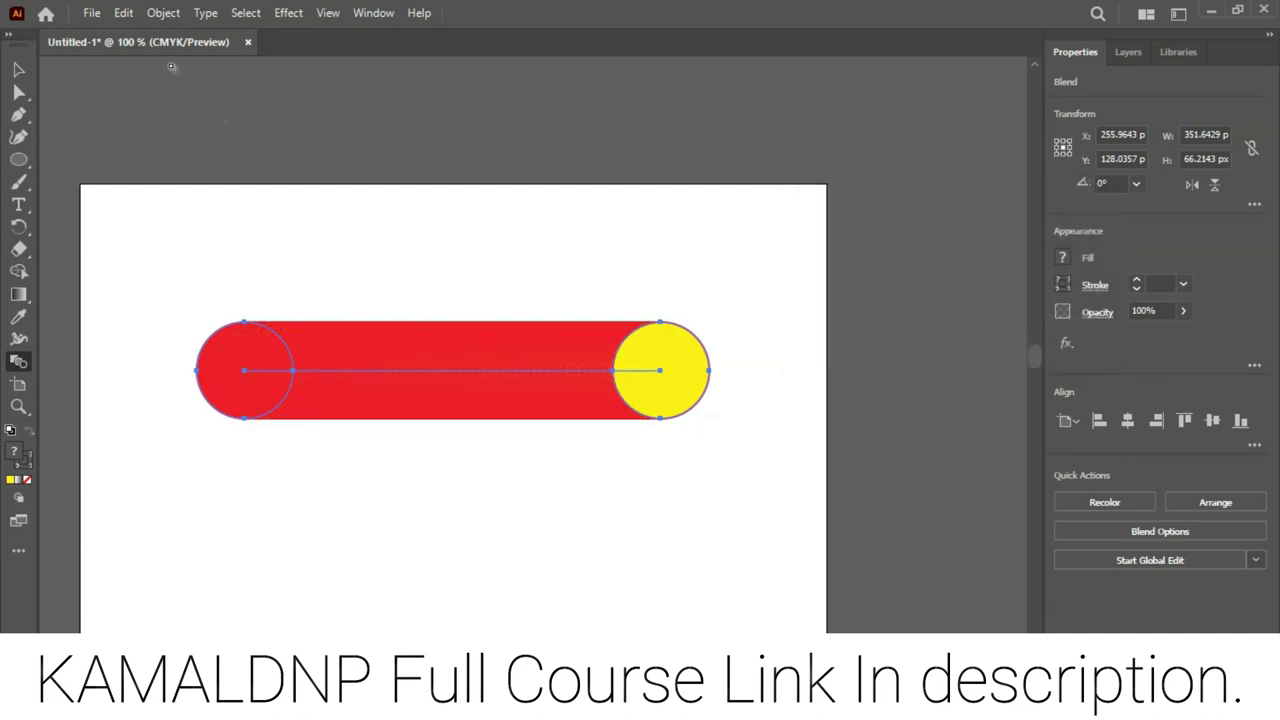
Select the circle blend with the Selection tool and delete it
click(164, 13)
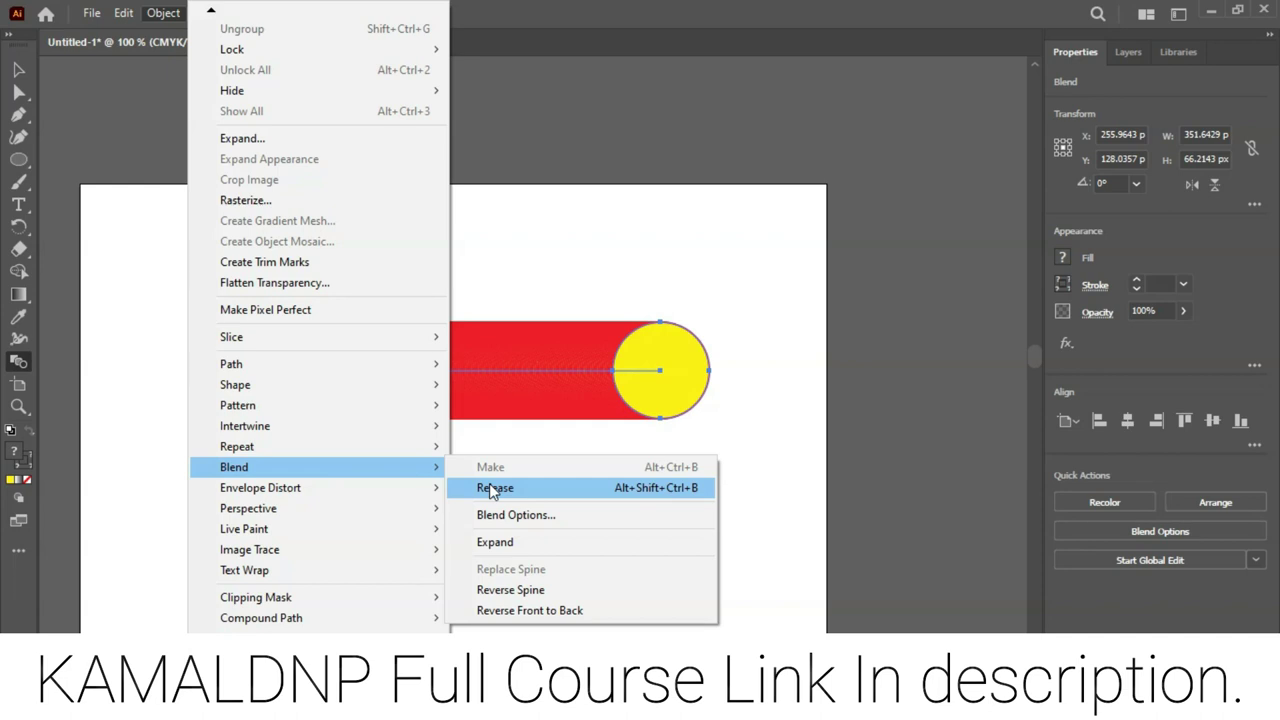
mouse_move(312, 467)
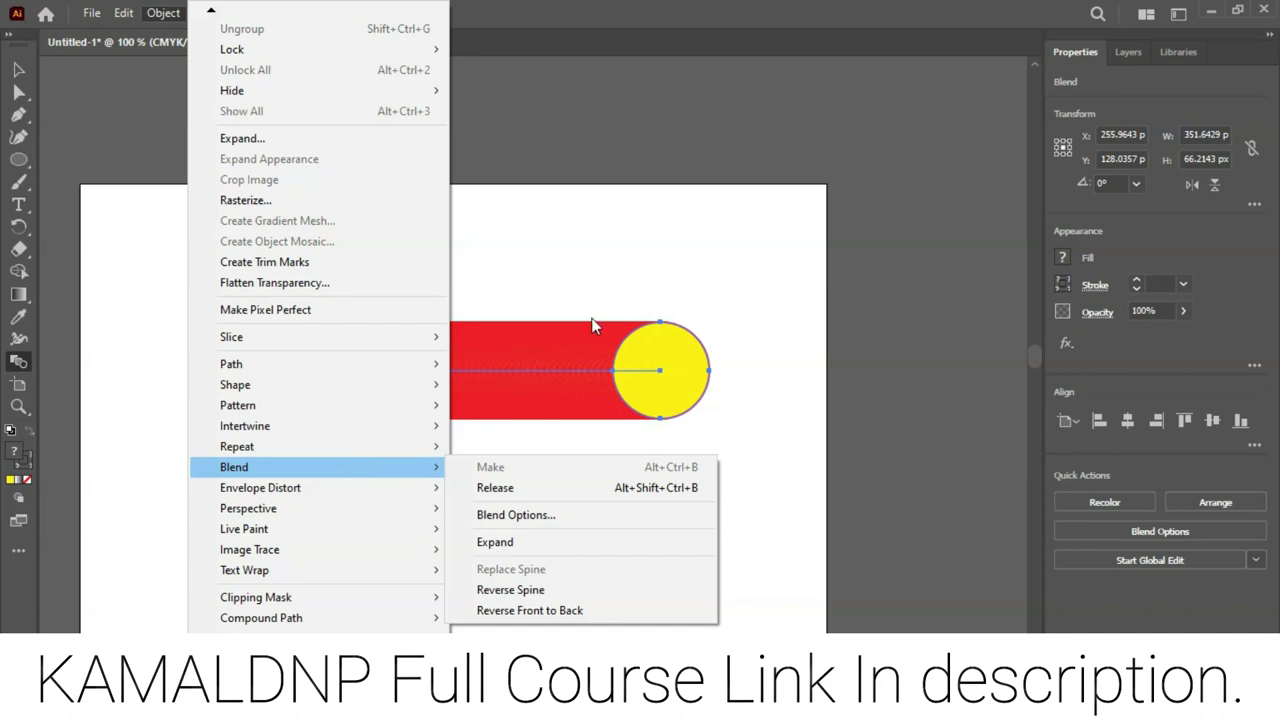
click(622, 297)
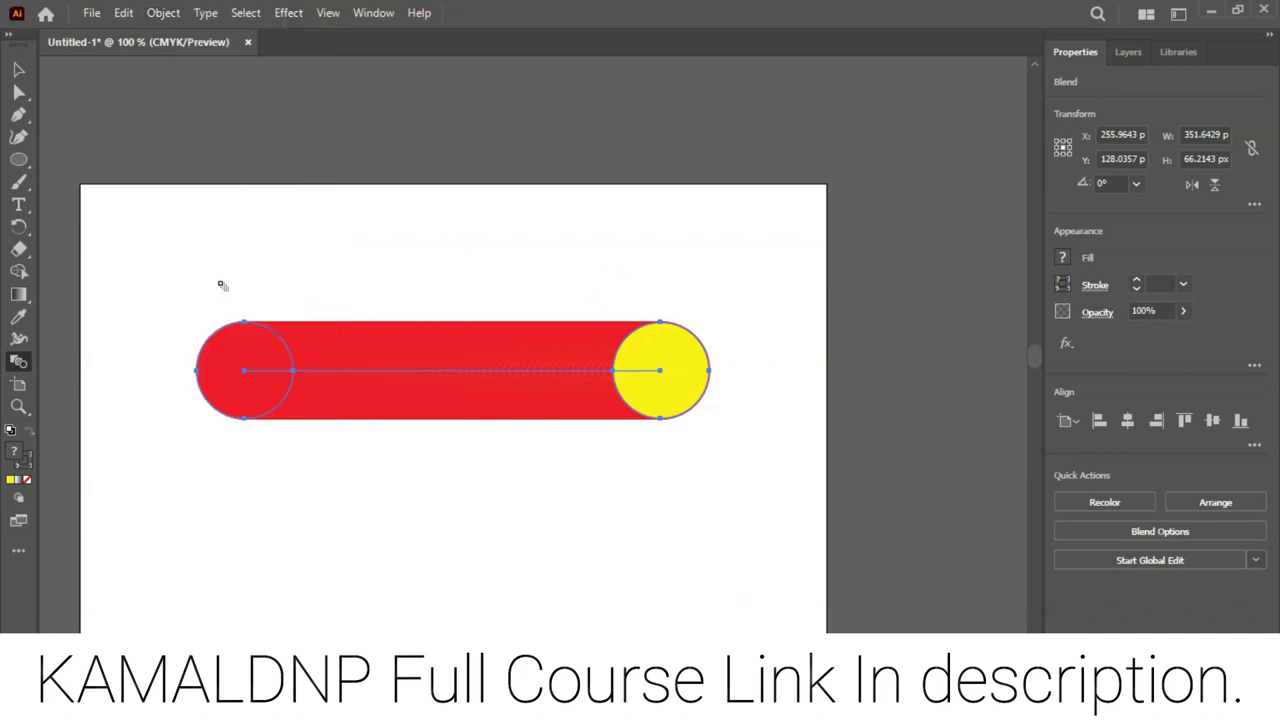
click(17, 72)
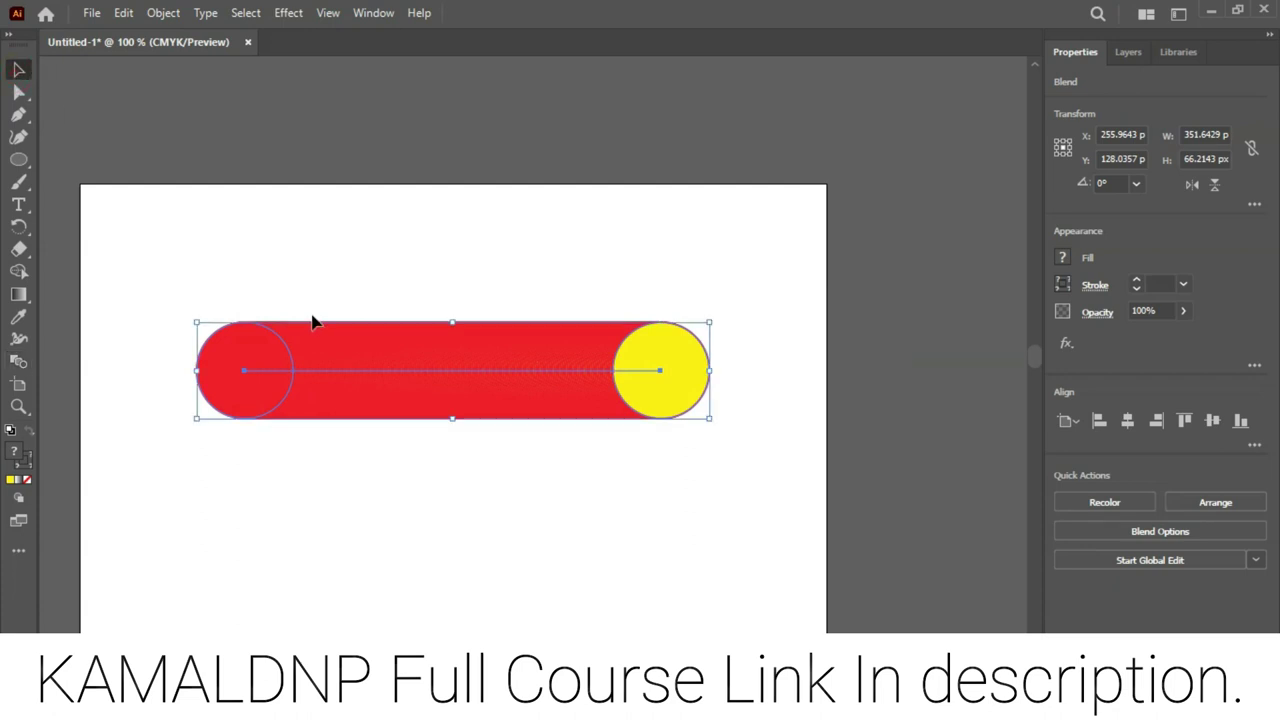
key(Delete)
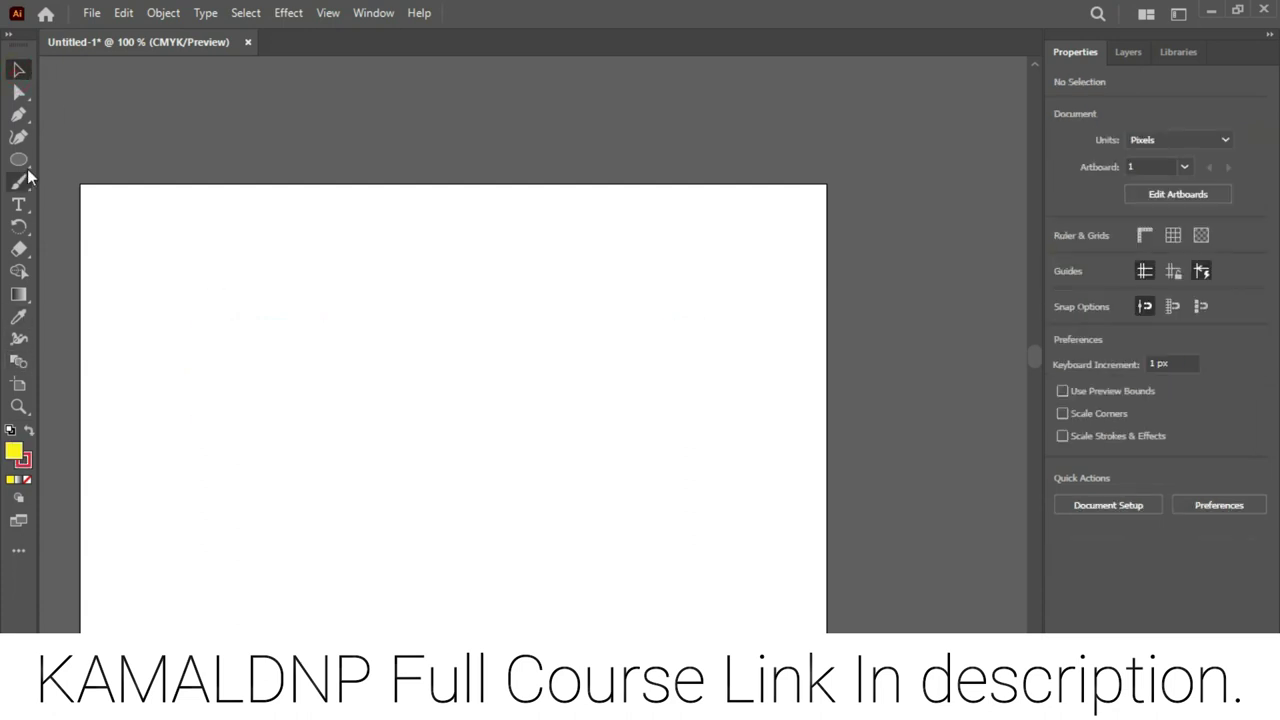
Draw a small yellow rectangle on the left and a large one on the right
right_click(24, 166)
click(80, 157)
mouse_move(144, 327)
mouse_down()
mouse_move(175, 401)
mouse_move(206, 418)
mouse_up()
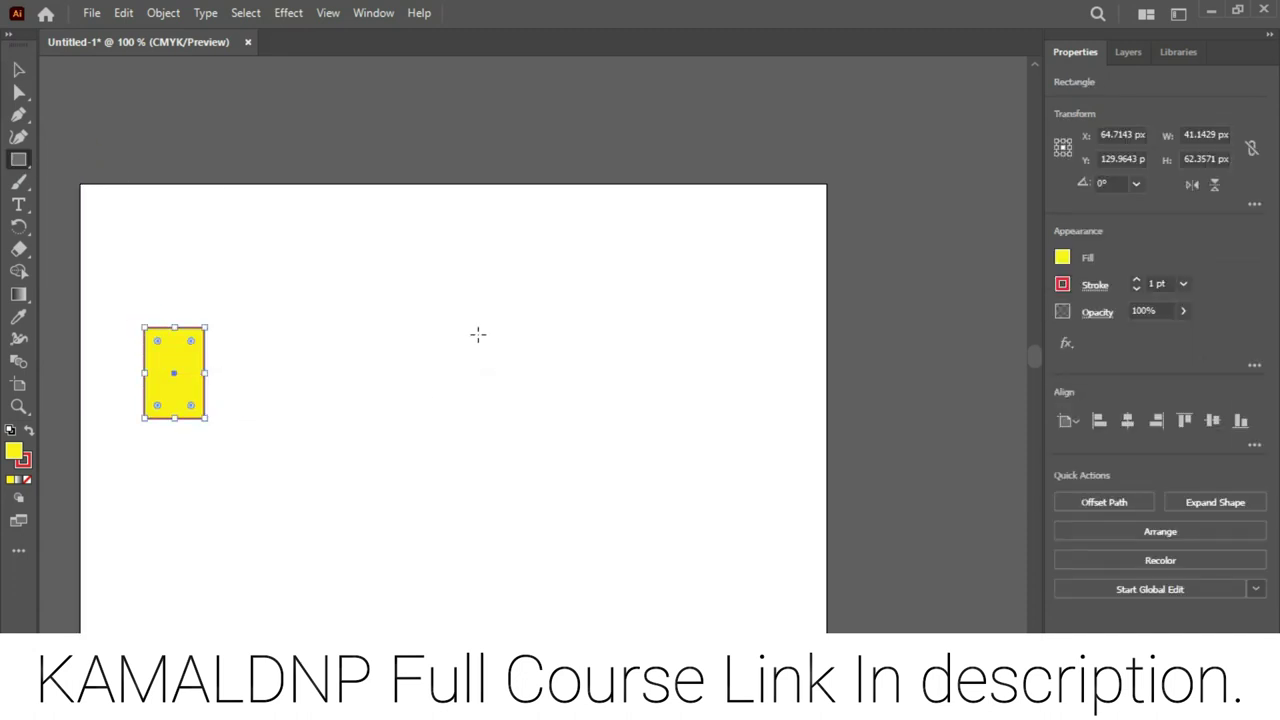
mouse_move(484, 253)
mouse_down()
mouse_move(688, 529)
mouse_move(742, 545)
mouse_up()
Select both rectangles and blend the small one into the large one with Ctrl+Alt+B
click(18, 68)
mouse_move(124, 312)
mouse_down()
mouse_move(436, 435)
mouse_move(655, 490)
mouse_up()
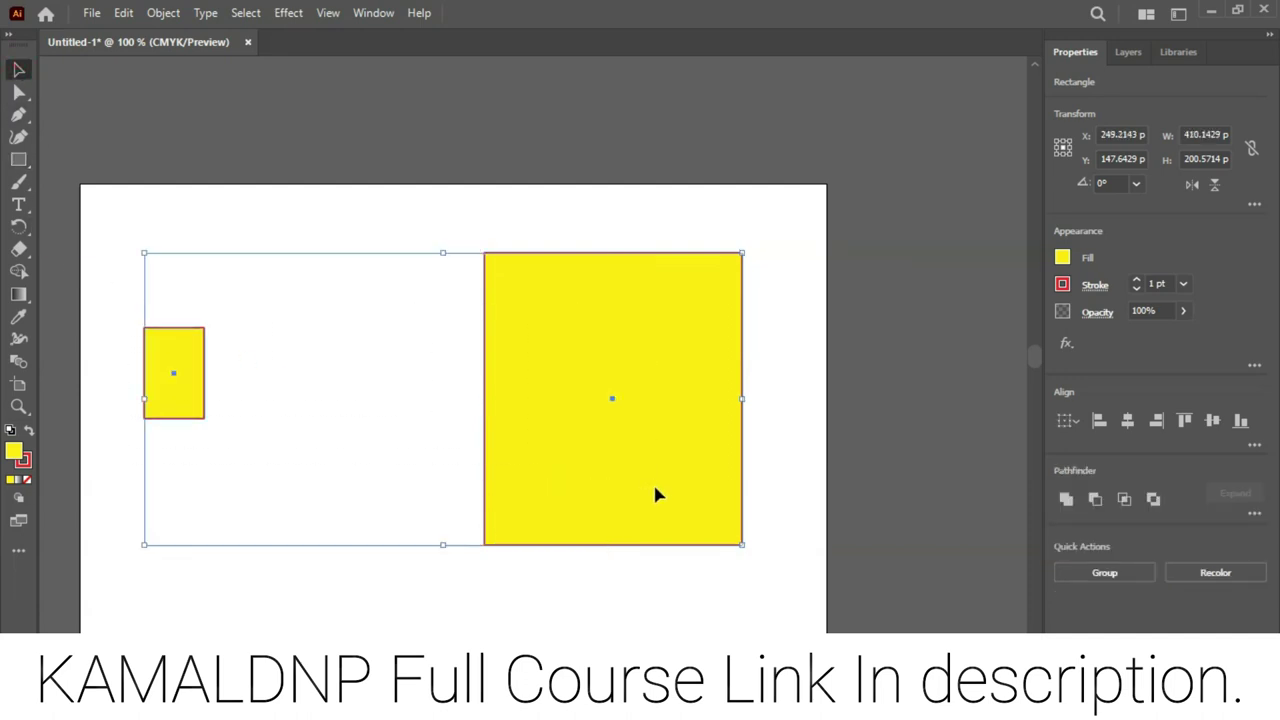
key(ctrl+shift+b)
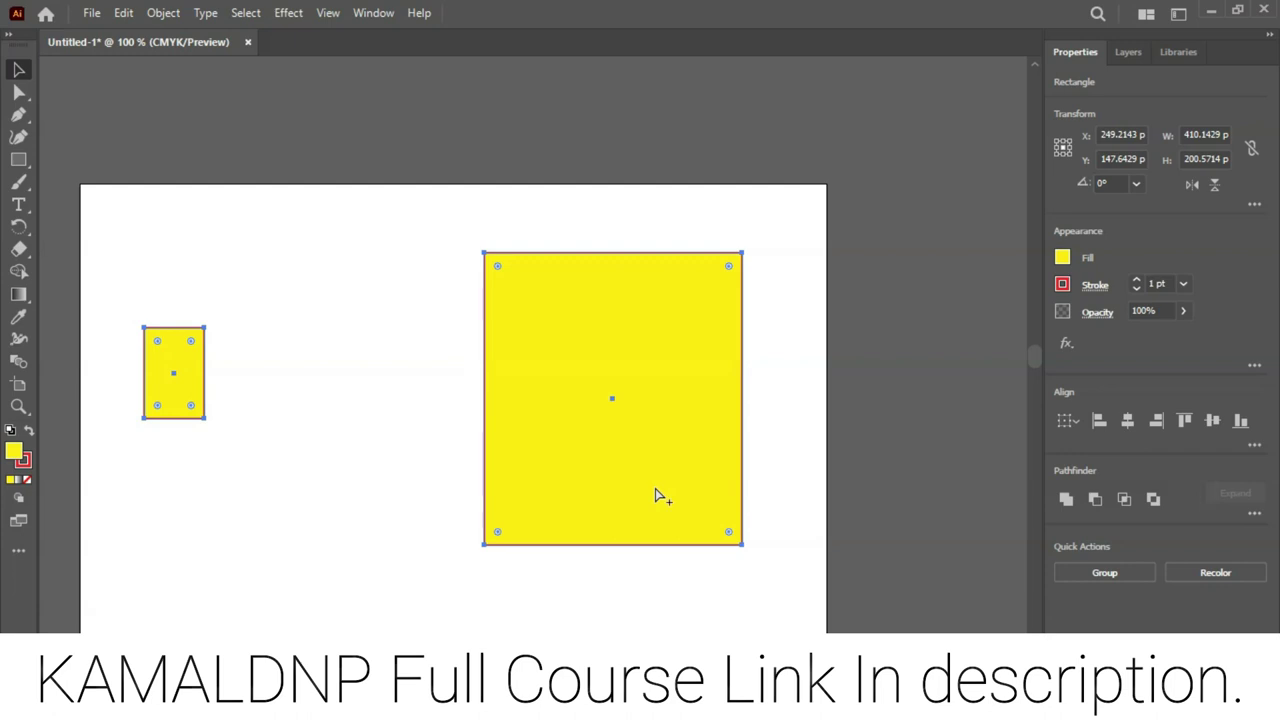
key(ctrl+alt+b)
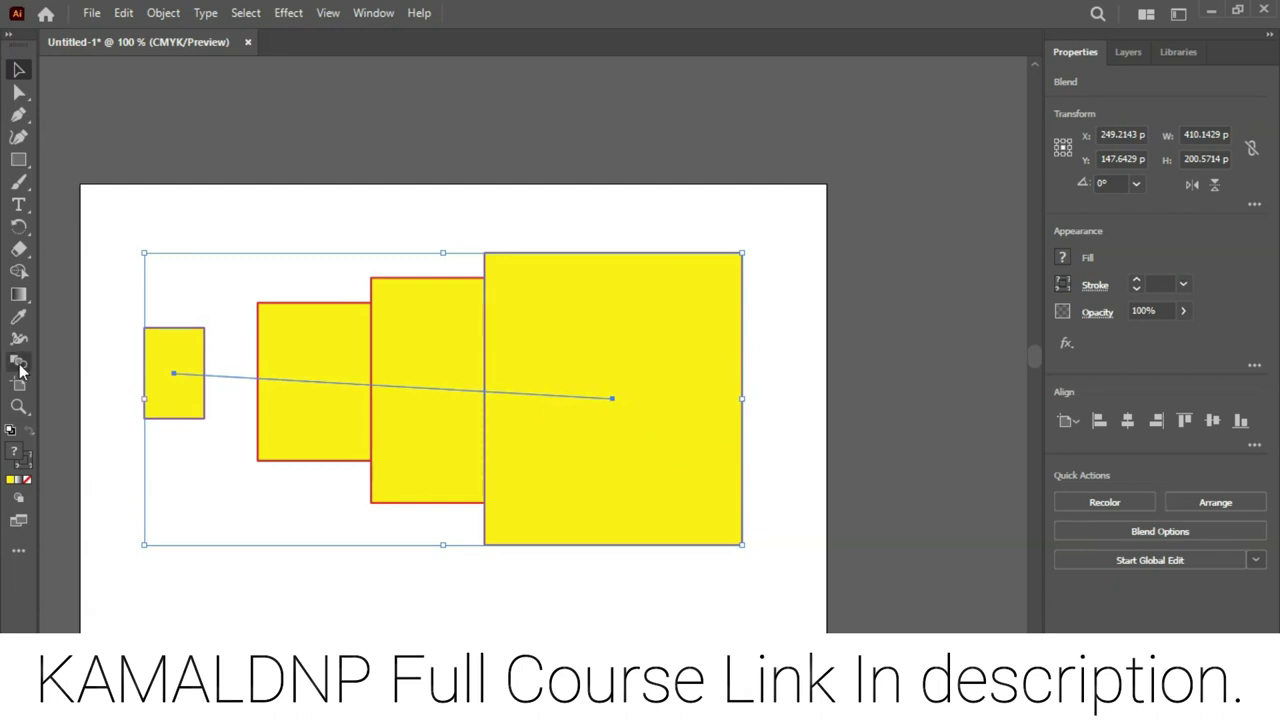
mouse_move(18, 361)
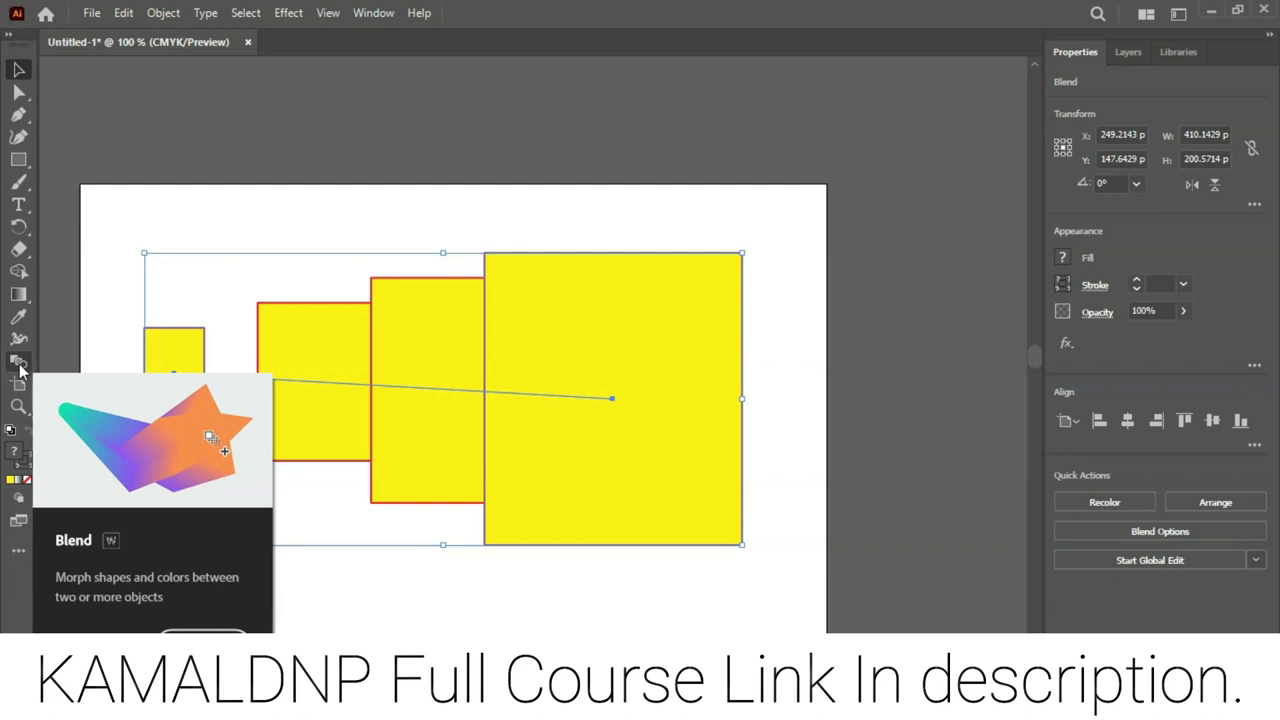
Try Specified Steps spacing in Blend Options, then cancel the change
double_click(19, 364)
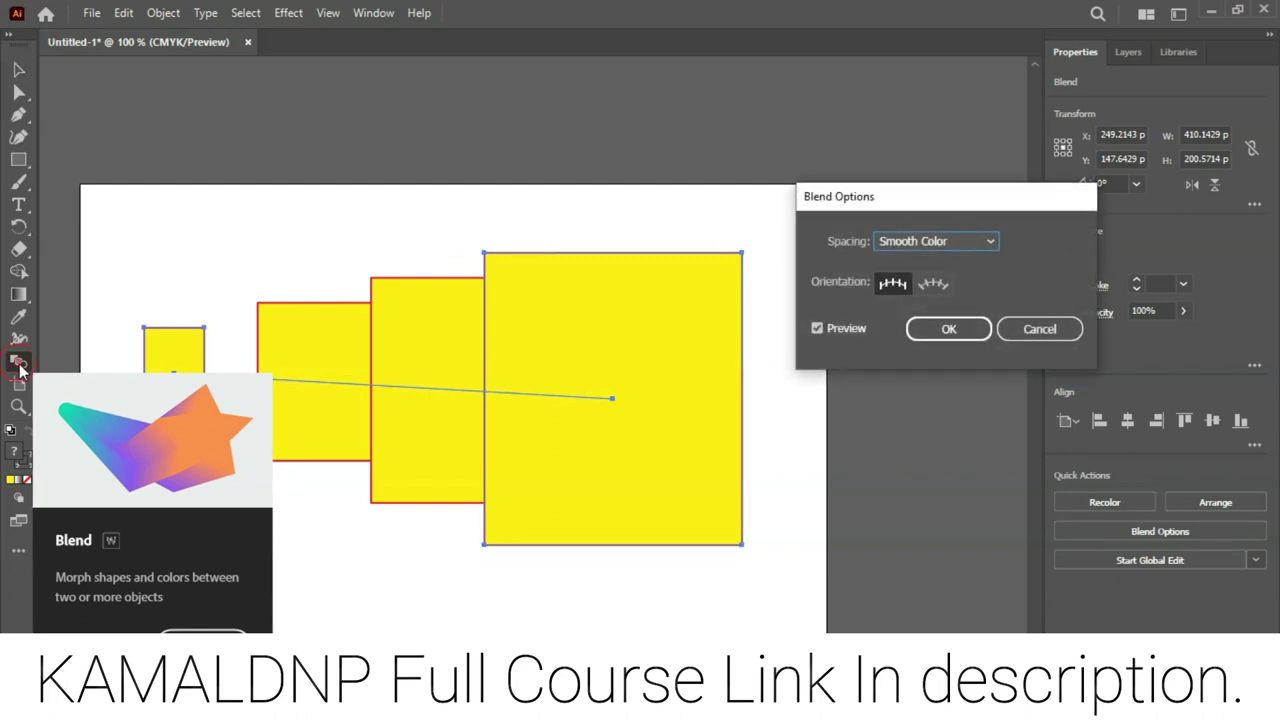
click(990, 243)
click(976, 280)
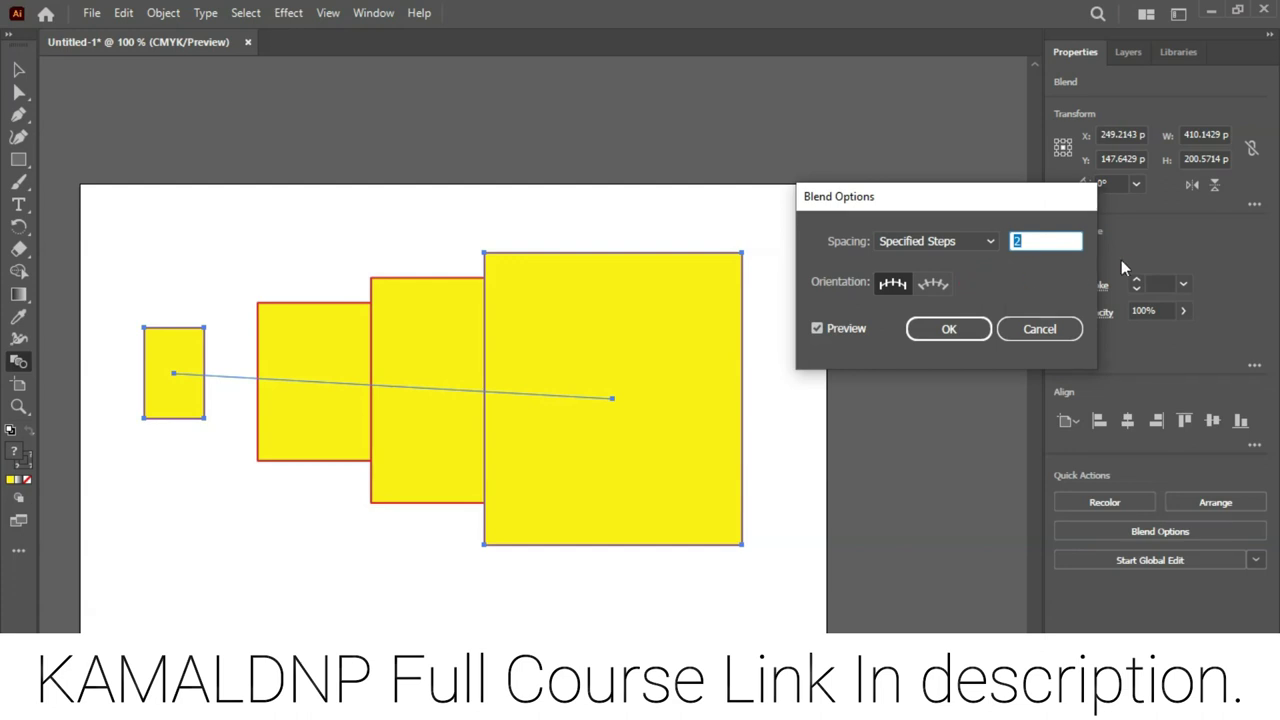
key(Up)
key(Up)
key(Up)
key(Up)
key(Up)
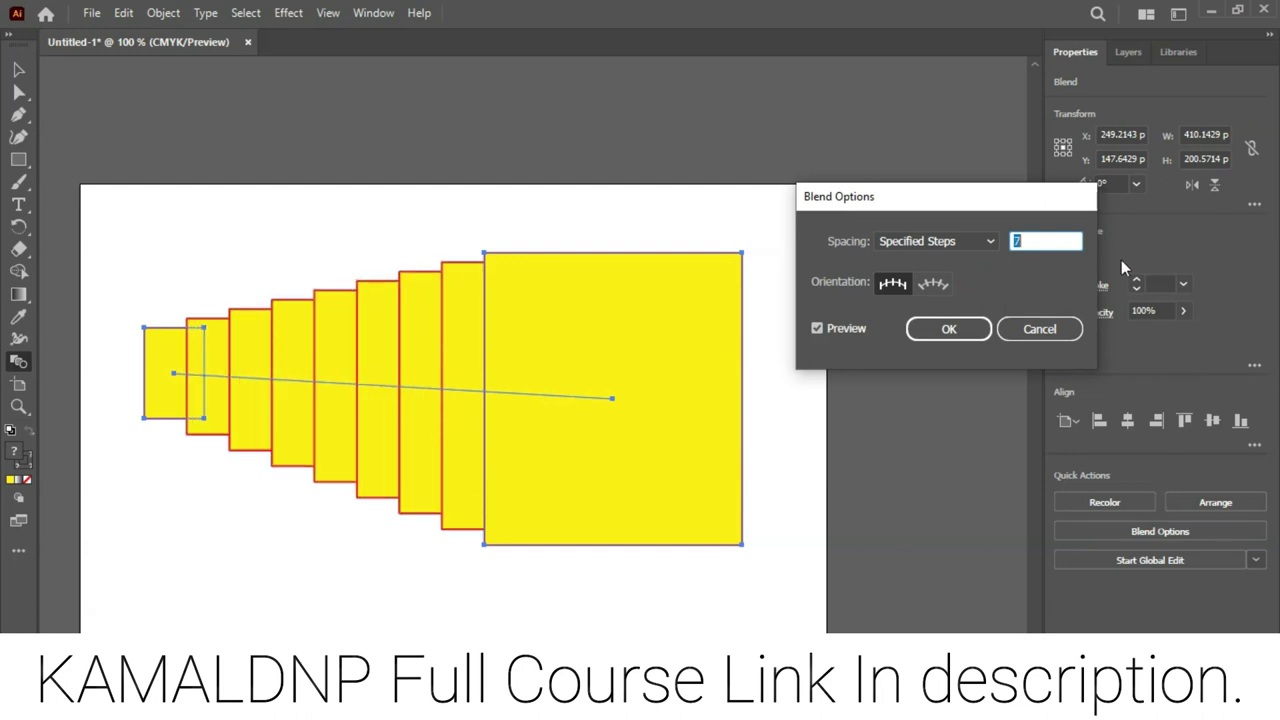
key(Up)
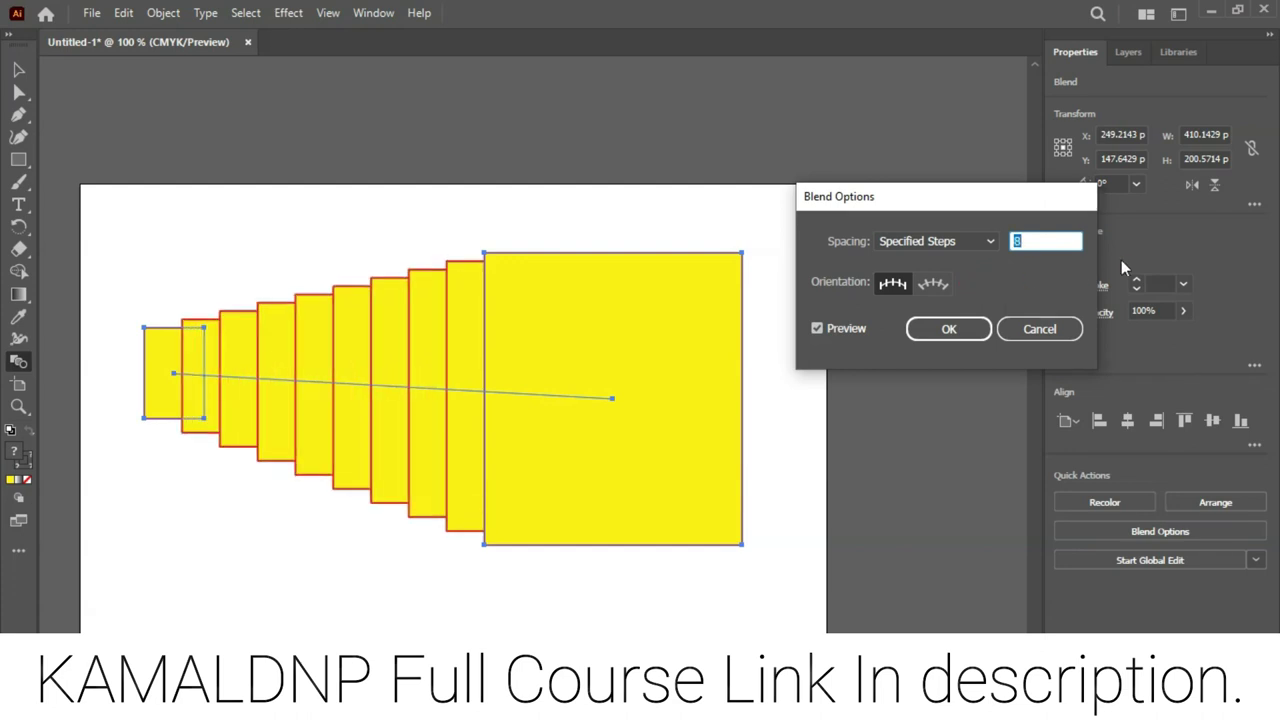
click(1037, 329)
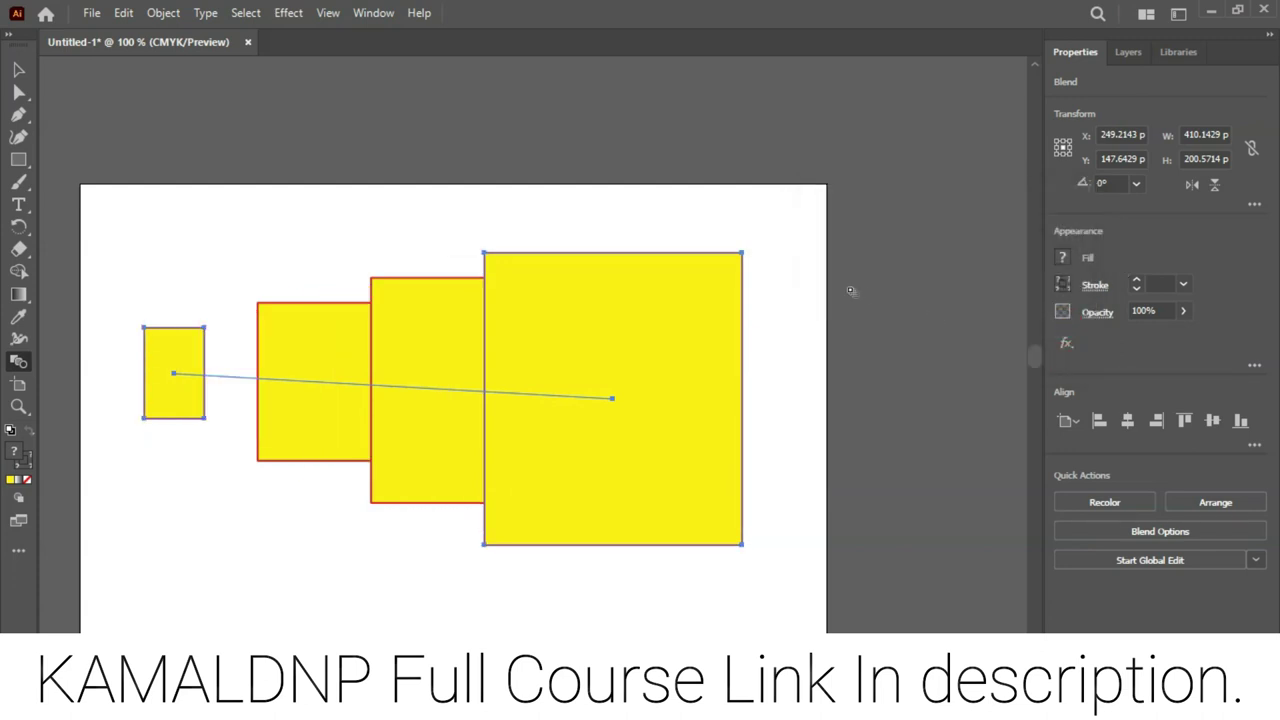
Set the rectangle blend to Specified Steps with 7 steps and deselect it
double_click(20, 363)
click(882, 246)
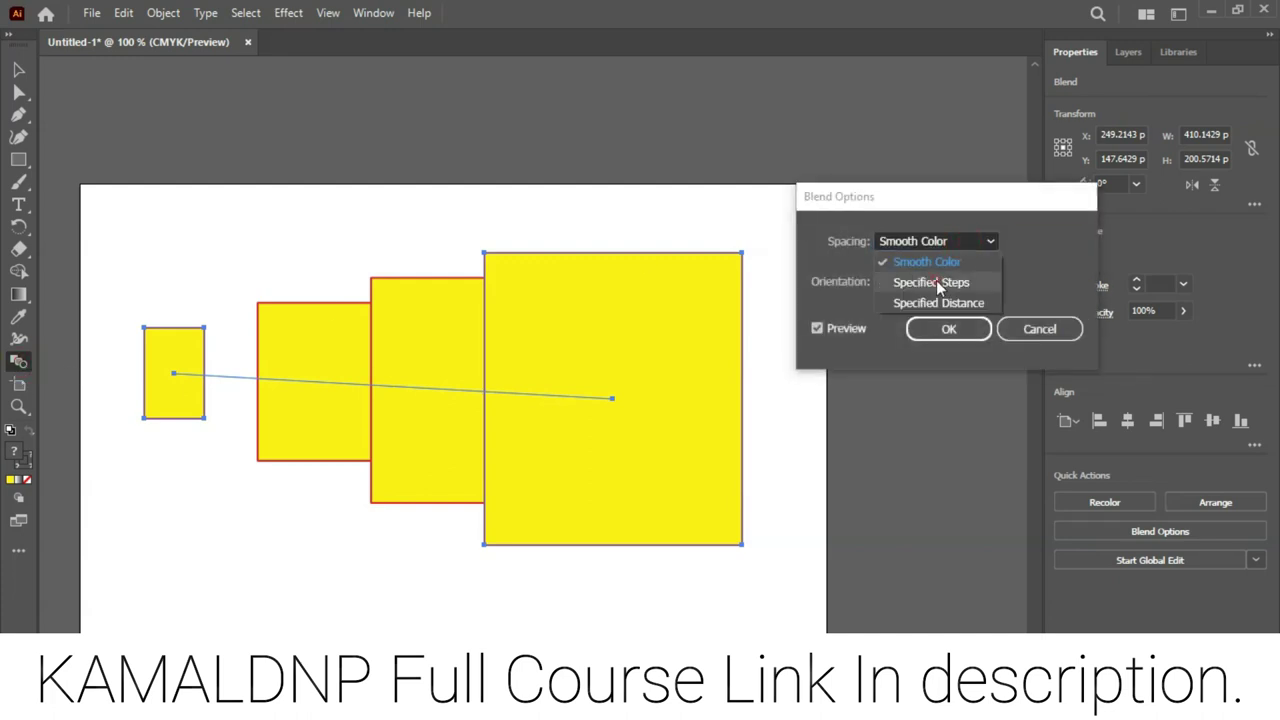
click(936, 280)
key(Up)
key(Up)
key(Up)
key(Up)
key(Up)
click(962, 328)
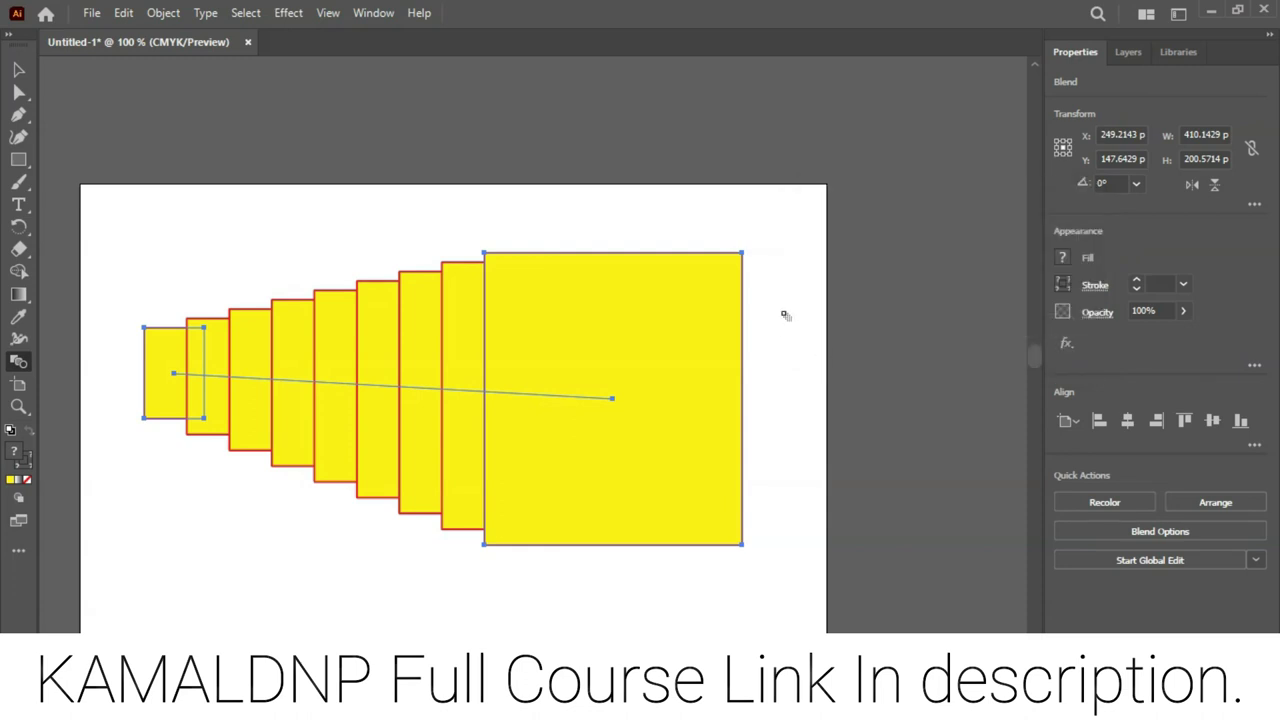
click(19, 69)
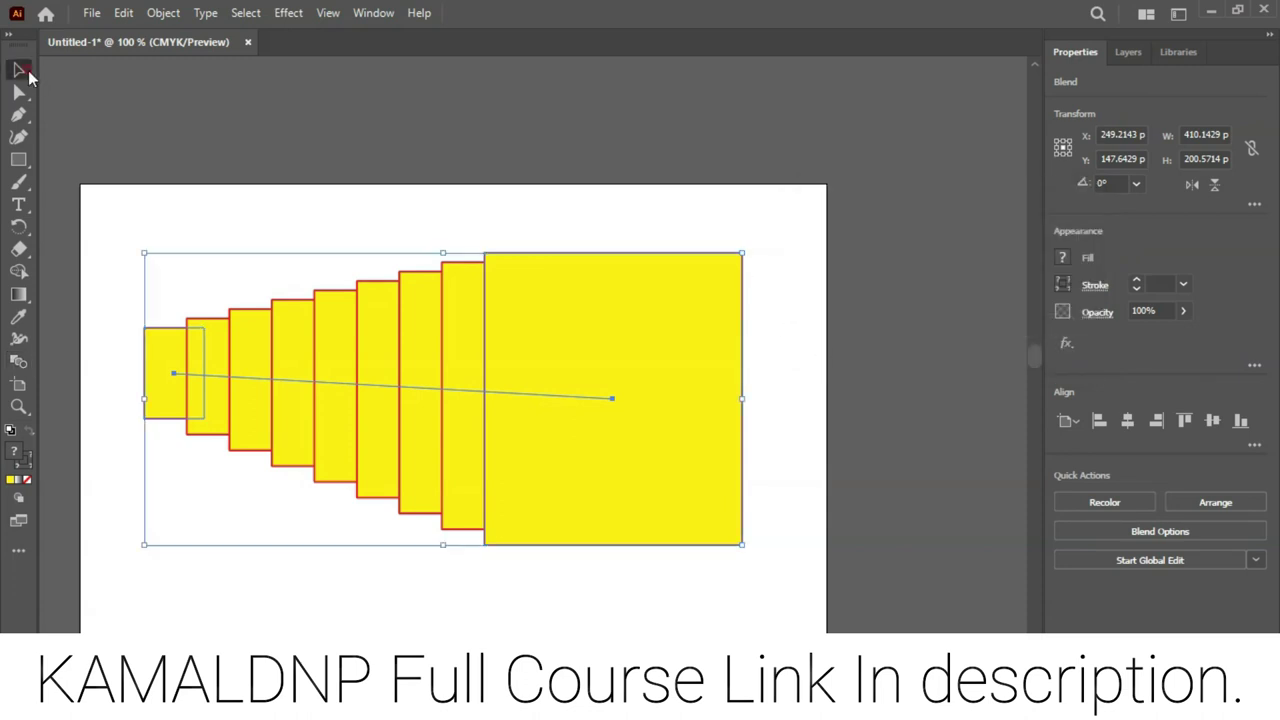
click(191, 226)
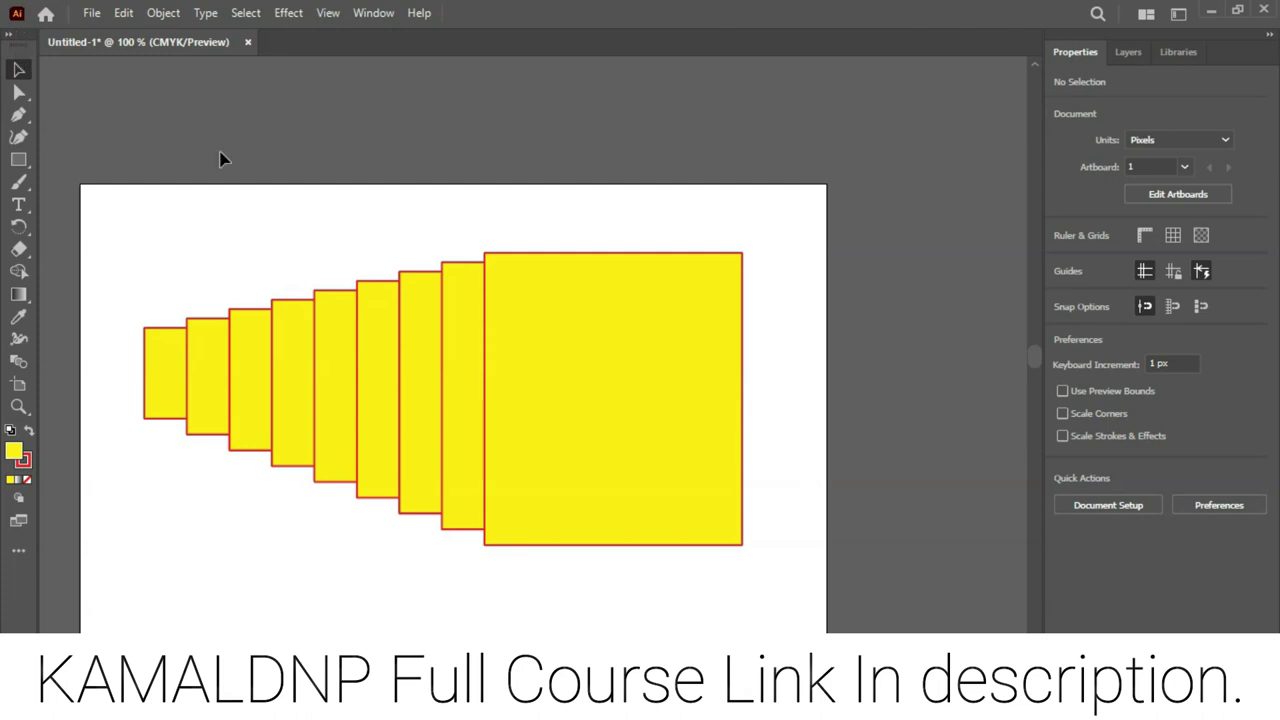
Delete the rectangle blend, draw and remove a test rectangle, and pick the Line Segment tool
drag(106, 212, 828, 570)
key(Delete)
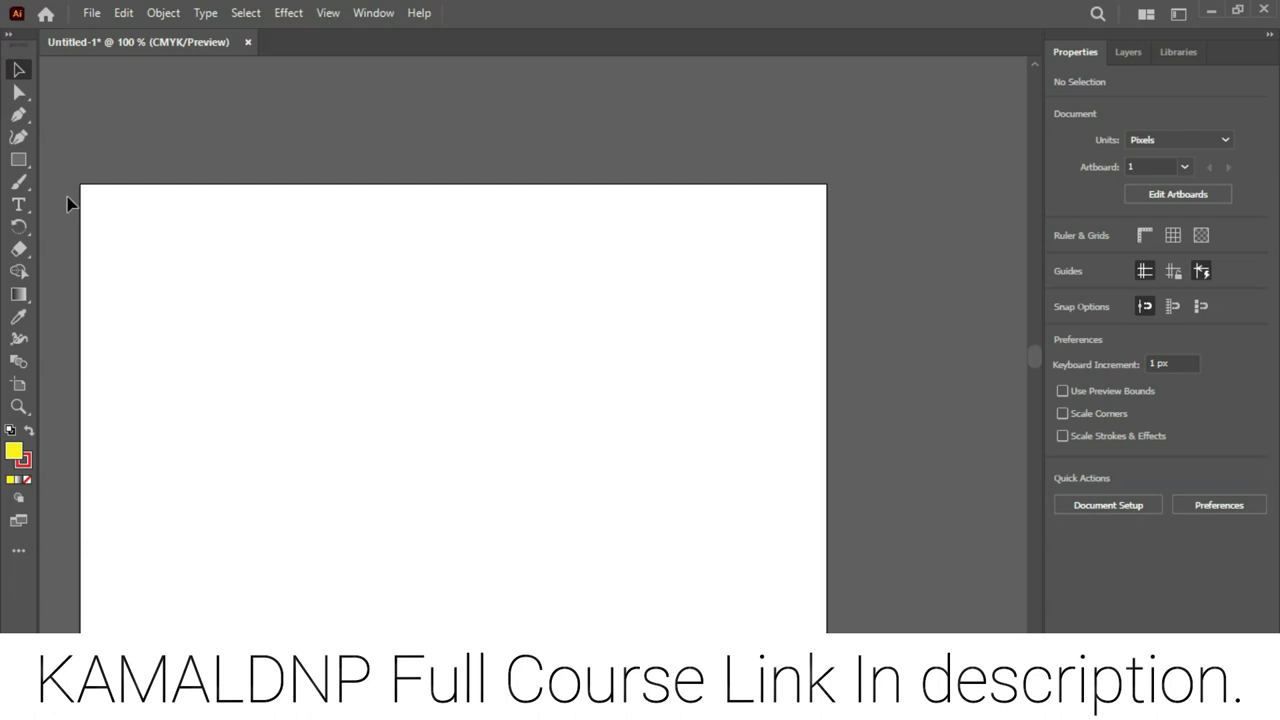
mouse_move(18, 160)
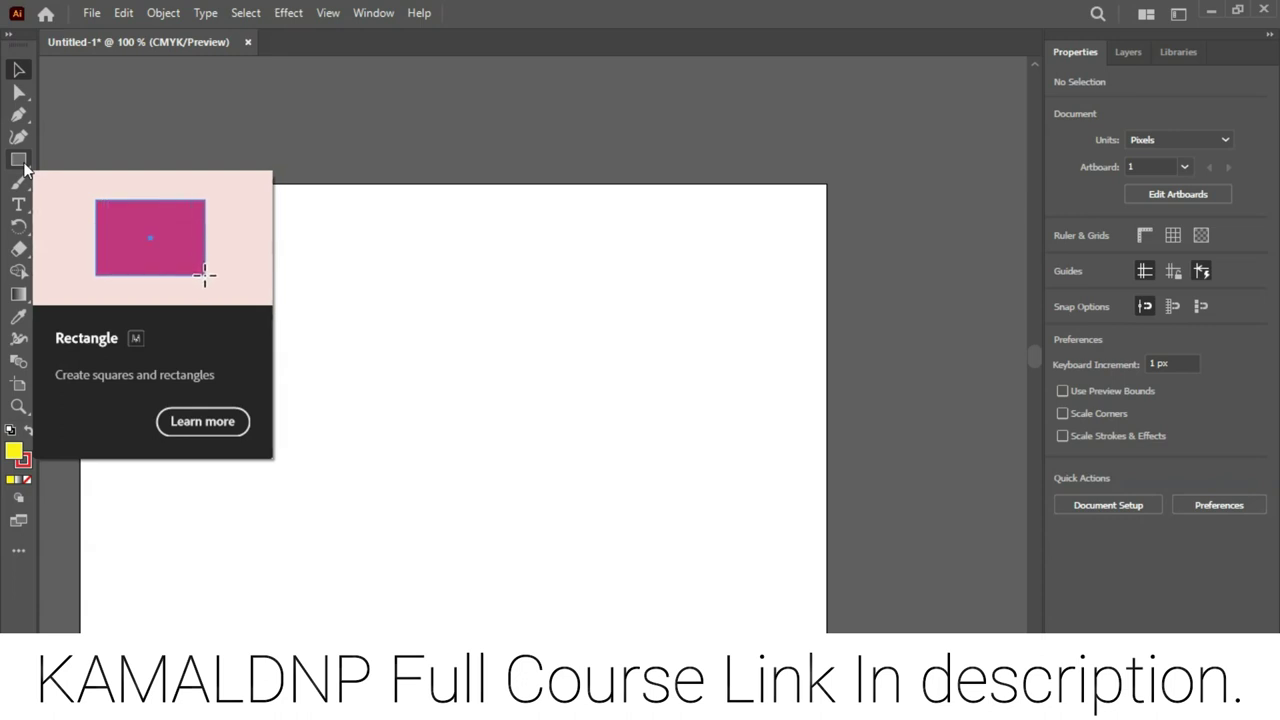
right_click(30, 172)
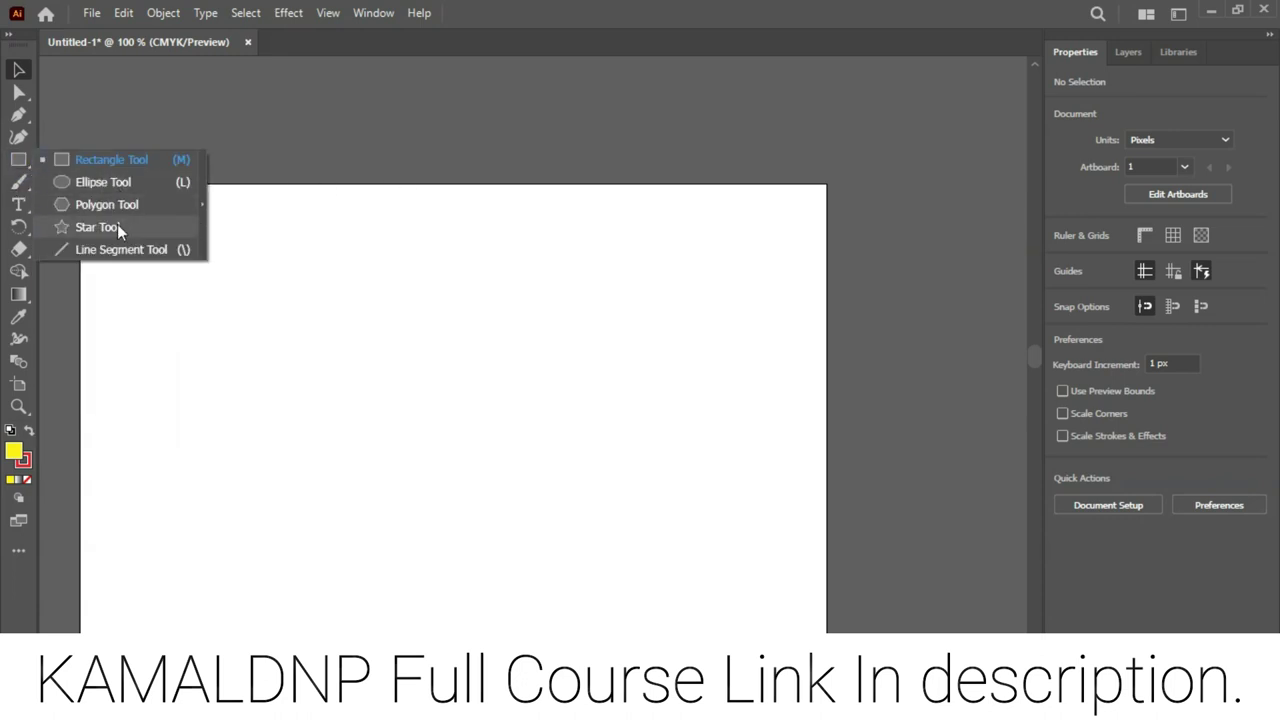
click(129, 162)
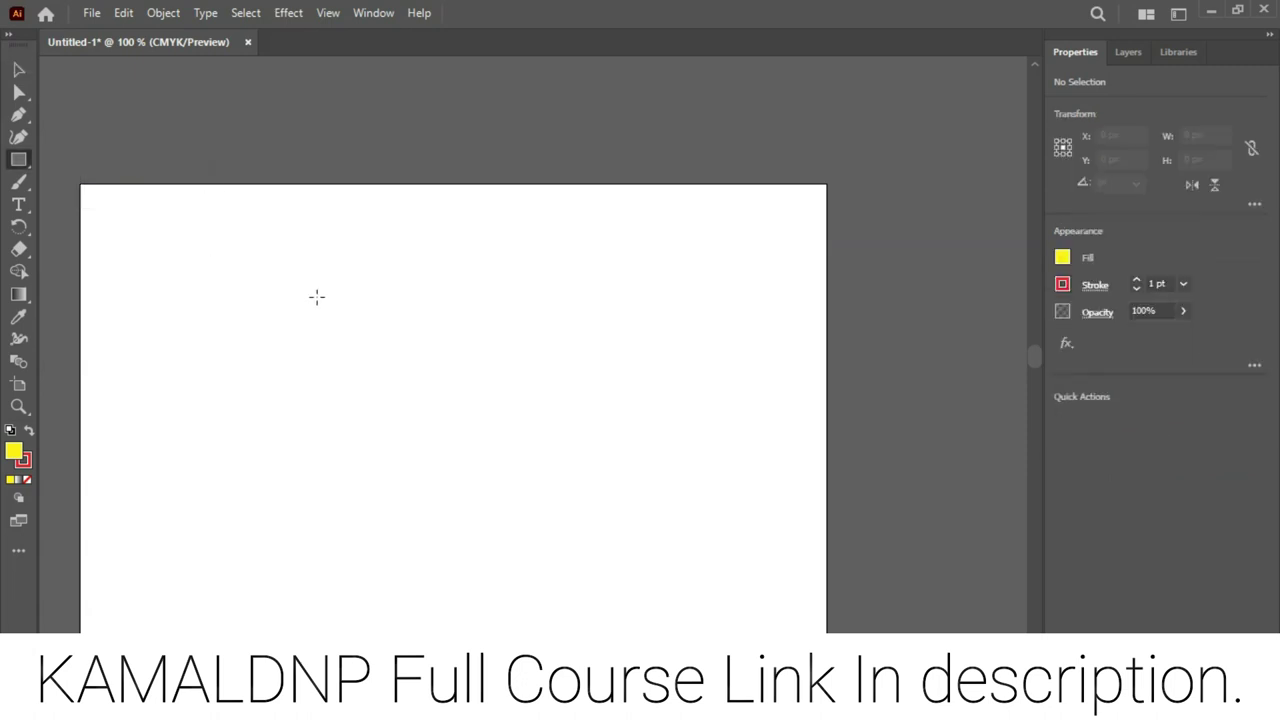
drag(271, 257, 434, 433)
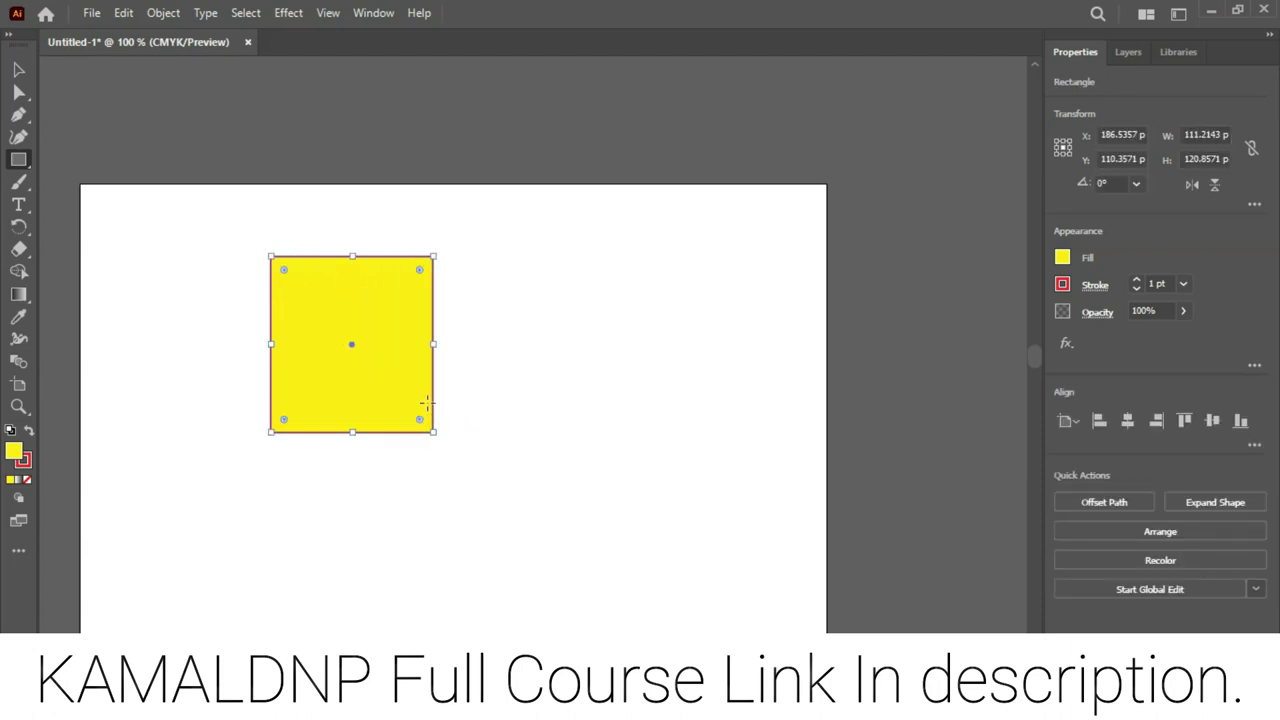
key(Delete)
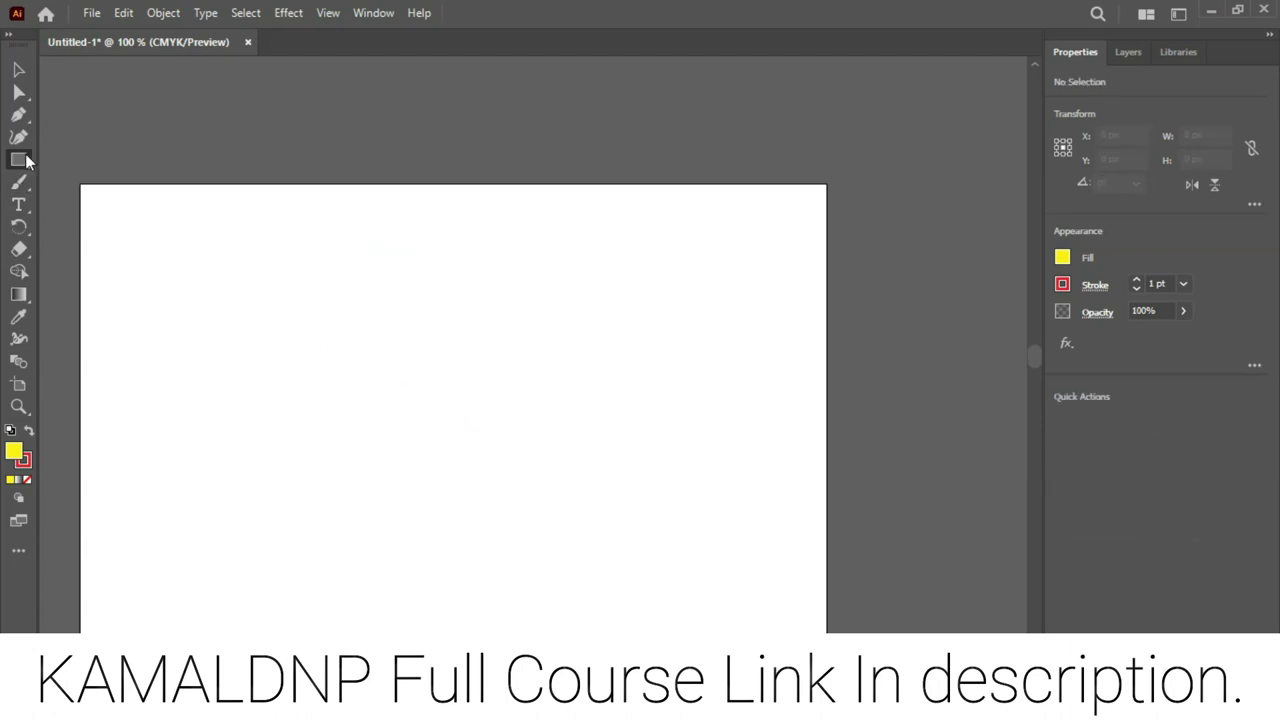
right_click(26, 160)
click(110, 249)
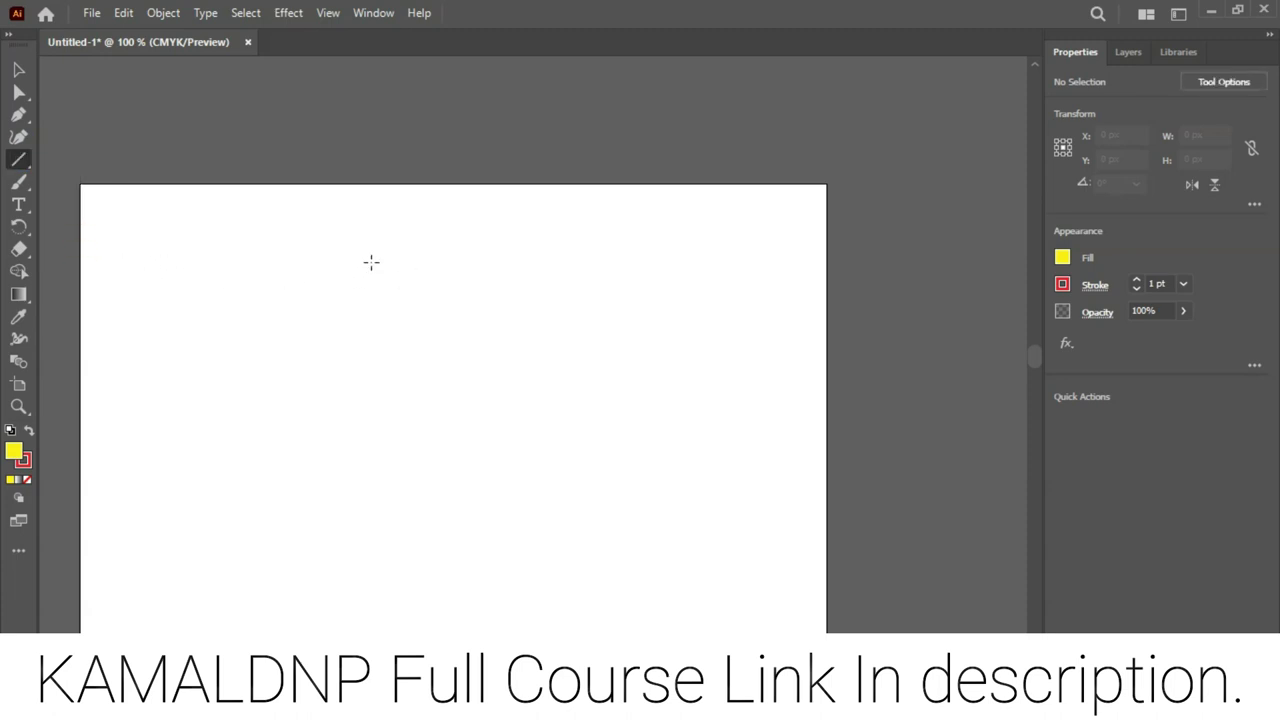
Draw five red lines fanning toward a common lower area and select them all
key(ctrl+minus)
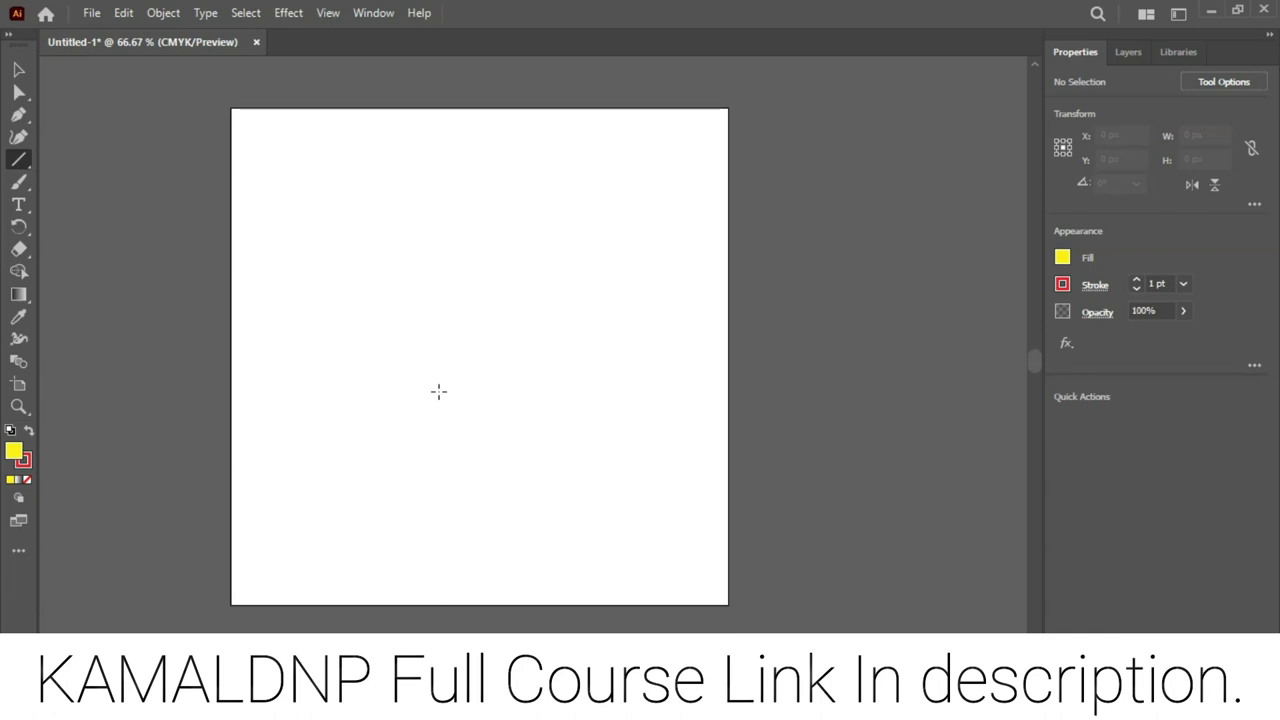
drag(376, 191, 504, 486)
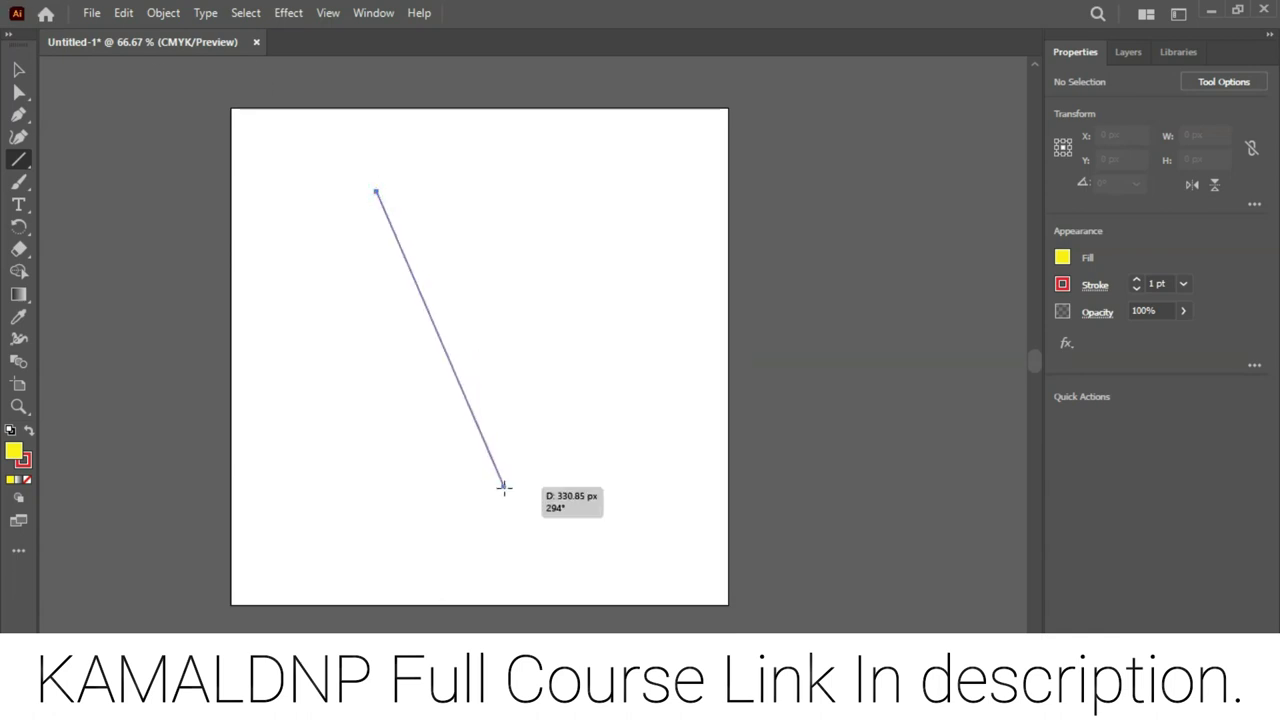
drag(314, 414, 468, 500)
mouse_move(563, 327)
mouse_down()
mouse_move(594, 471)
mouse_move(527, 507)
mouse_up()
drag(626, 362, 578, 503)
drag(325, 485, 445, 536)
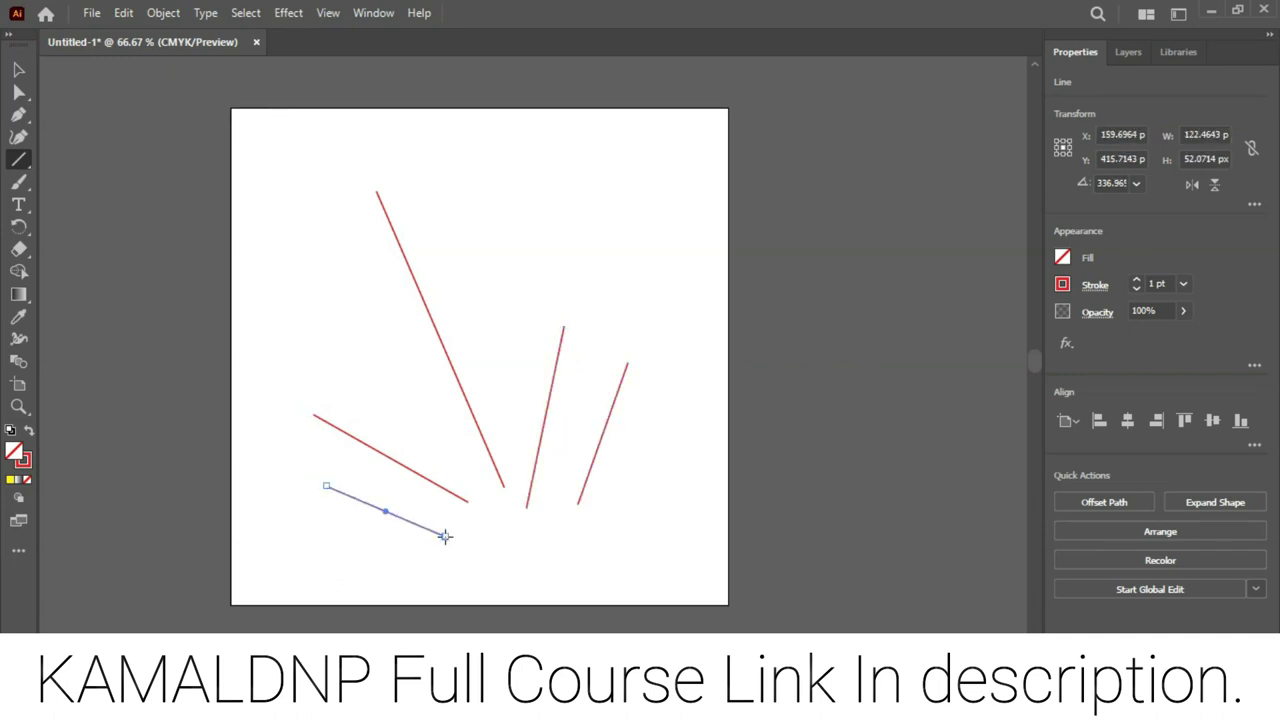
click(20, 71)
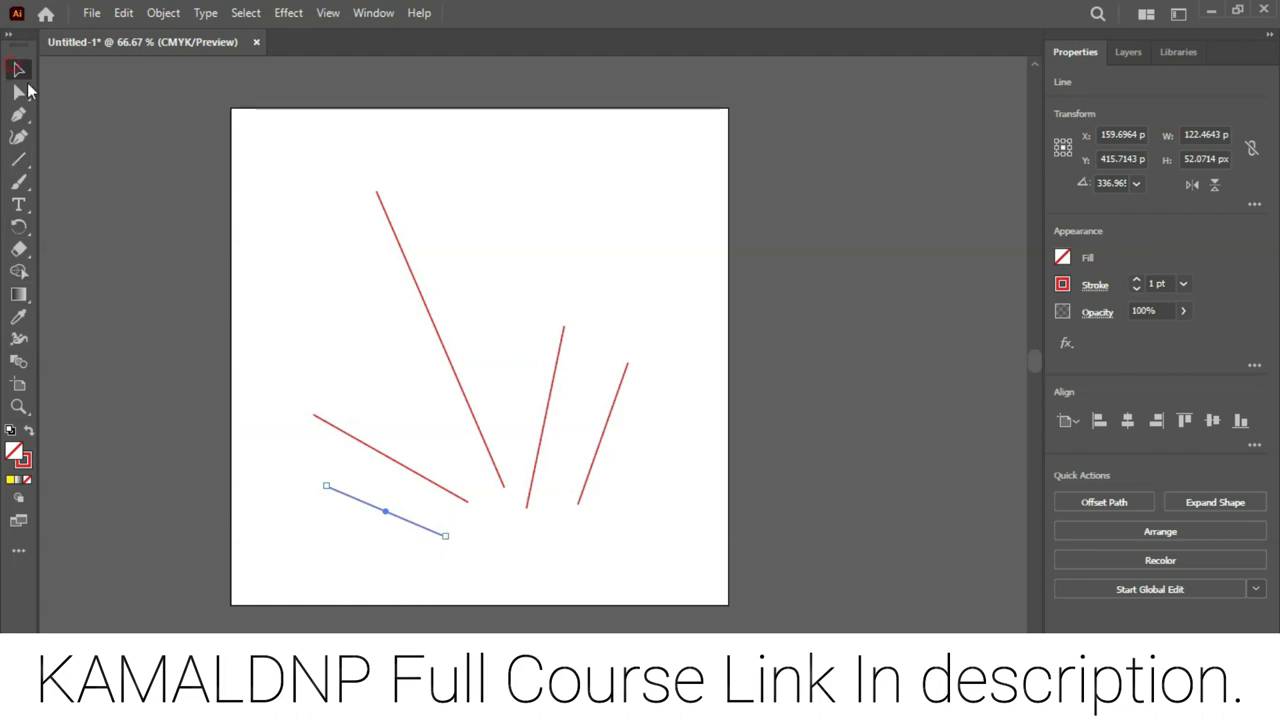
drag(300, 550, 656, 372)
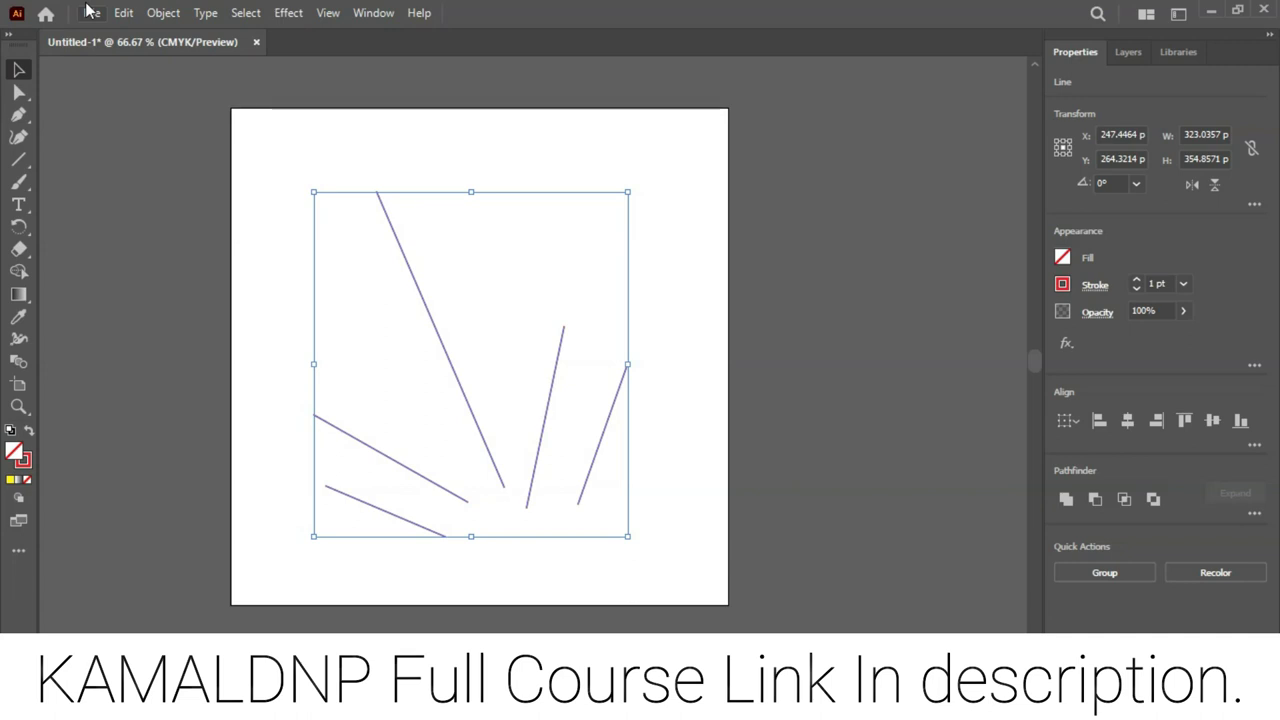
Blend the five lines and set the blend to Specified Steps with 27 steps
key(ctrl+alt+b)
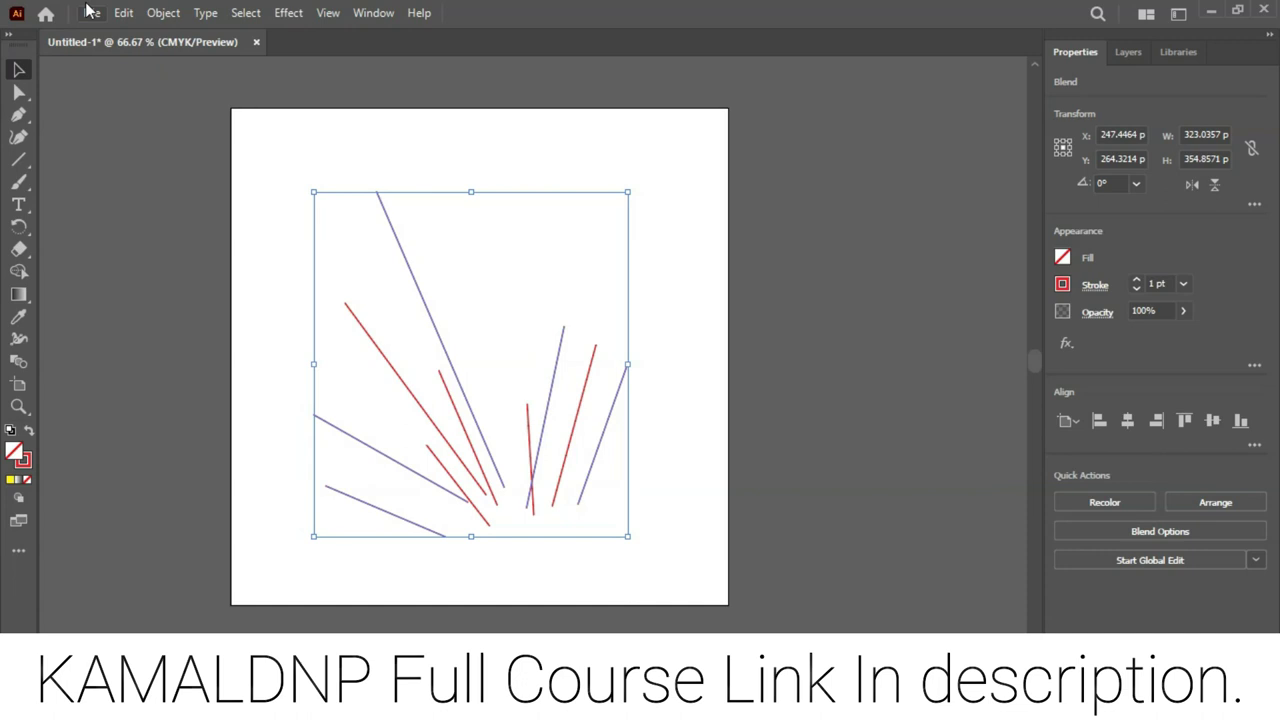
double_click(22, 364)
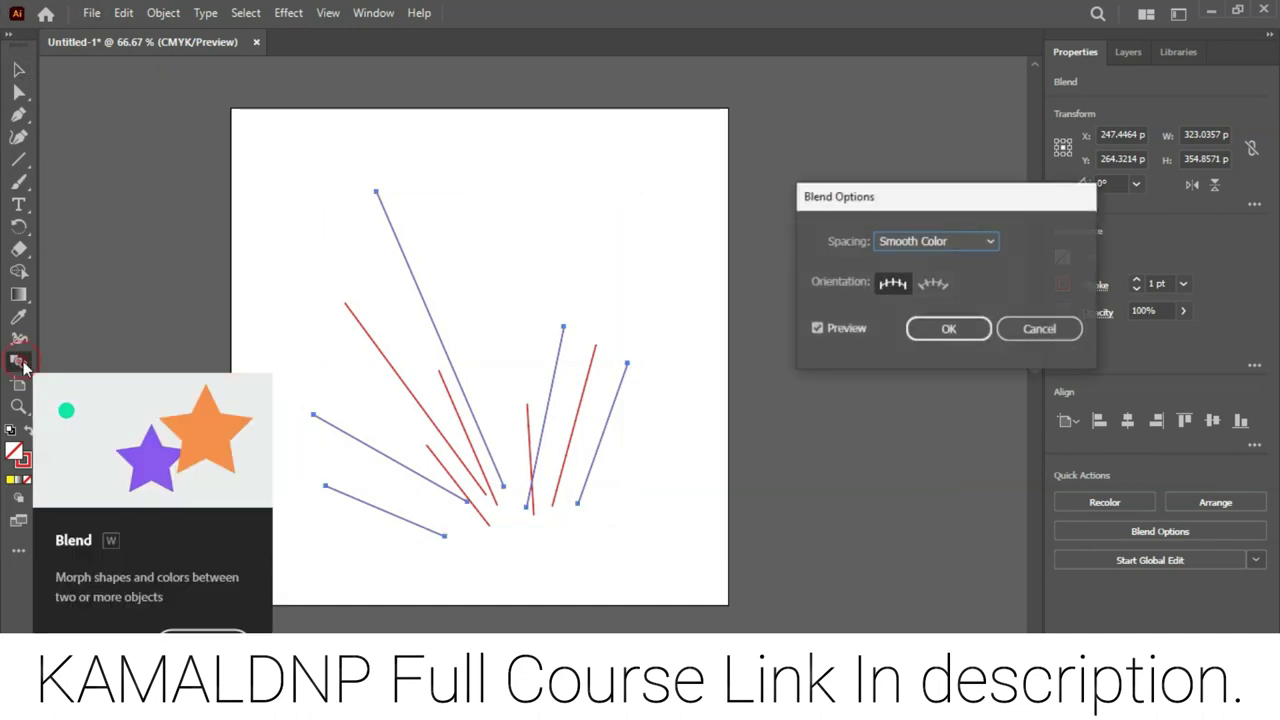
click(993, 241)
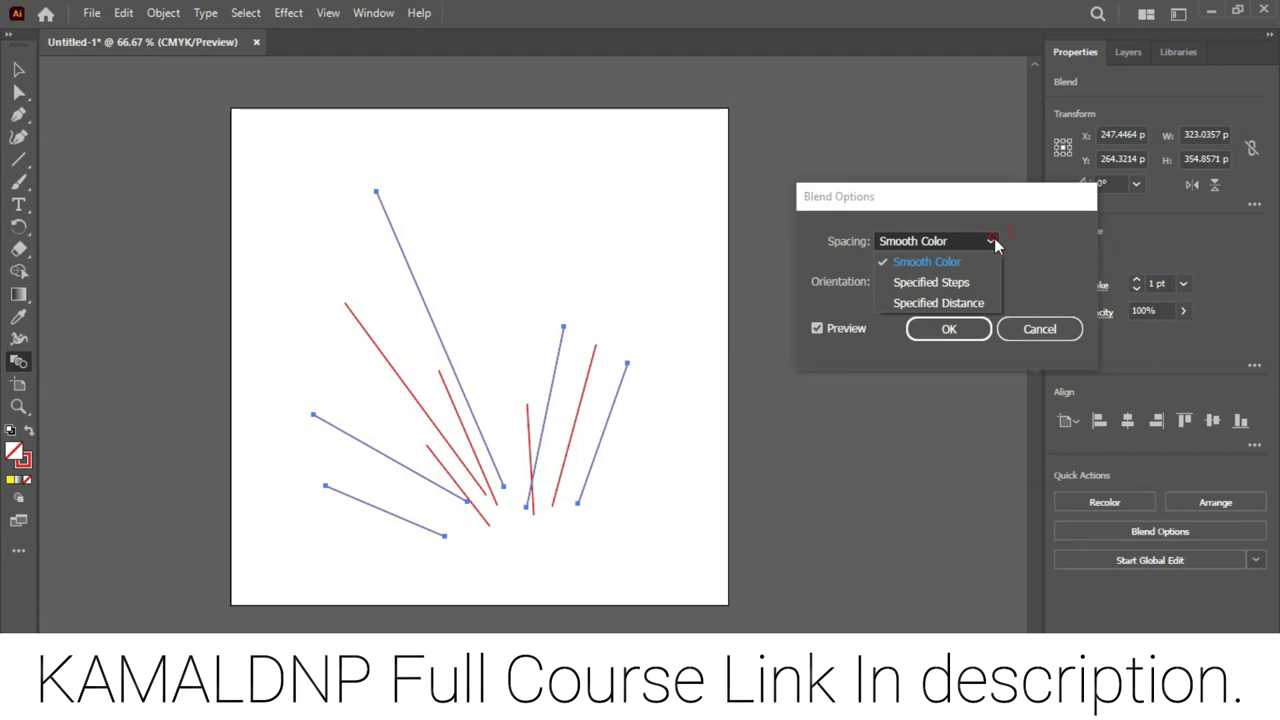
click(964, 284)
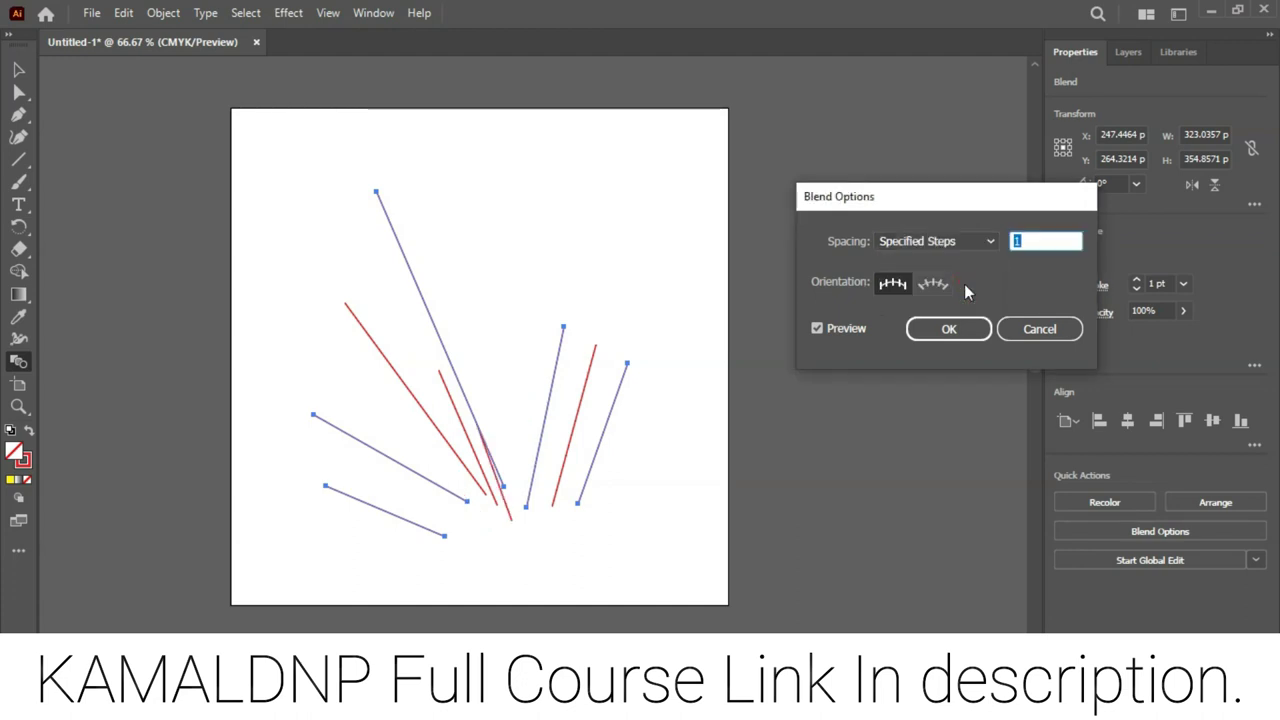
key(Up)
key(Up)
key(Up)
key(Up)
key(Up)
key(Up)
key(Up)
key(Up)
key(Up)
key(Up)
key(Up)
key(Up)
key(Up)
key(Up)
key(Up)
key(Up)
key(Up)
key(Up)
key(Up)
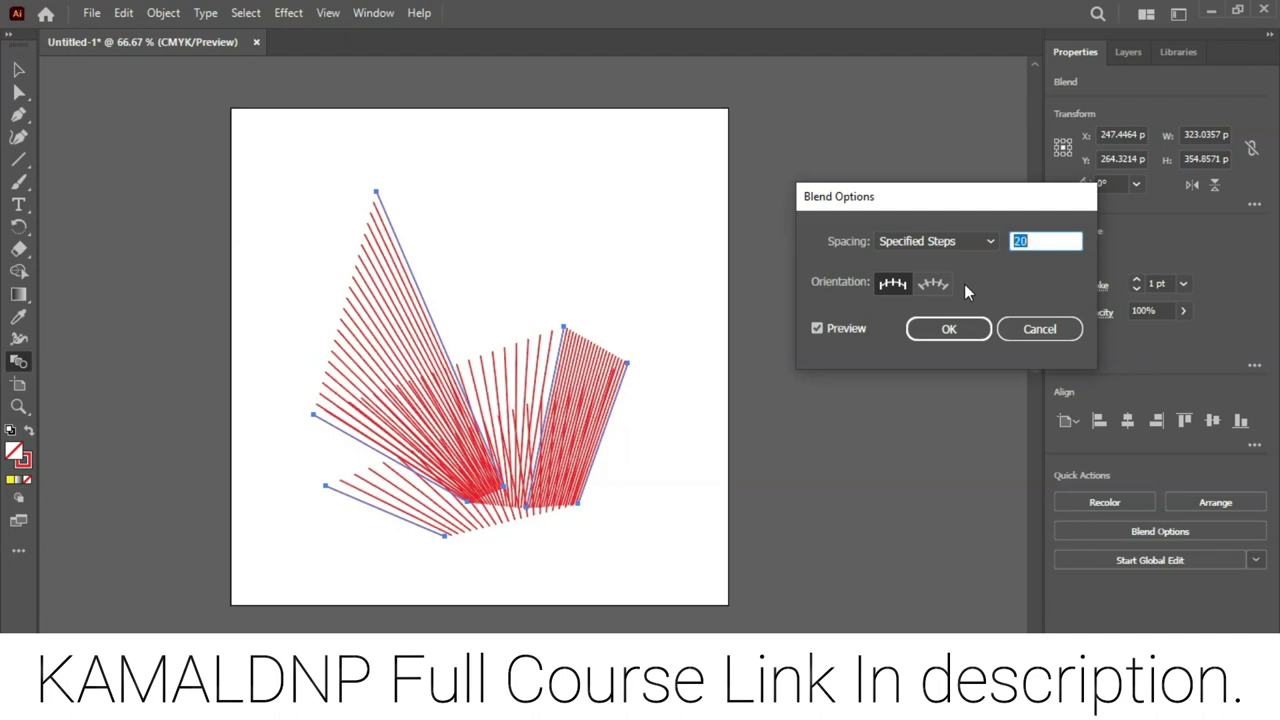
key(Up)
key(Up)
key(Up)
key(Up)
key(Up)
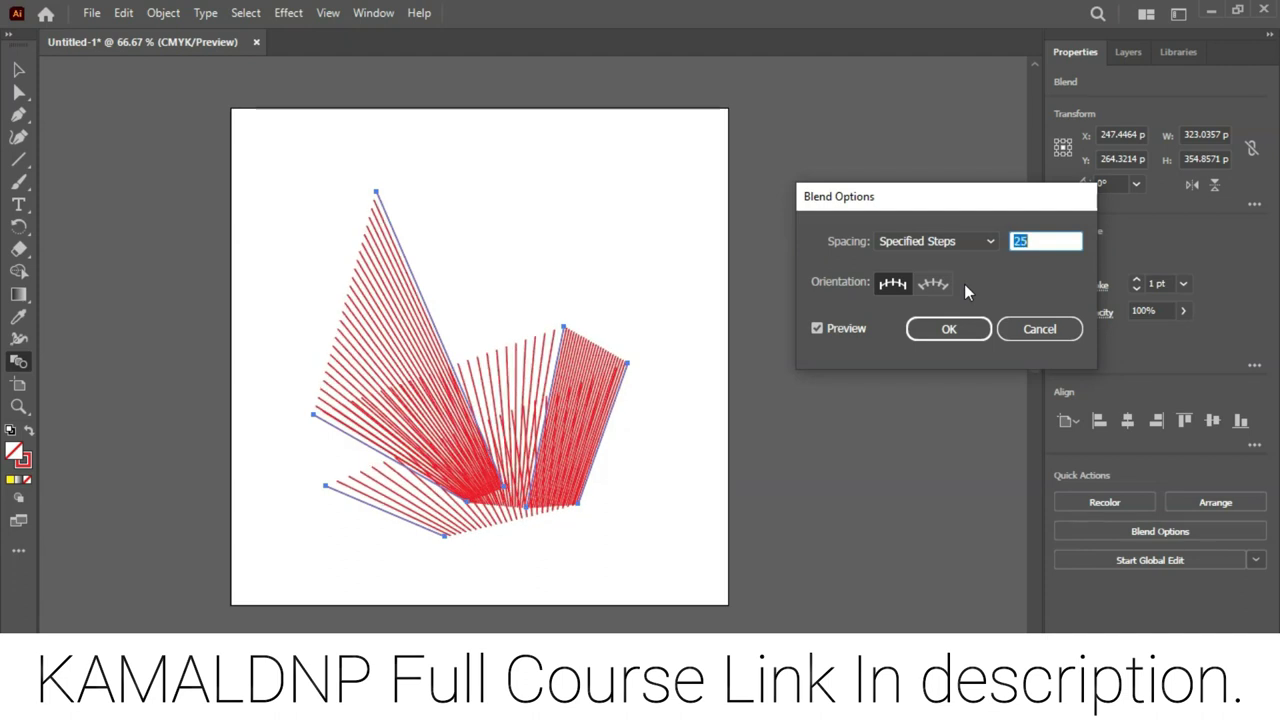
key(Up)
key(Up)
click(970, 330)
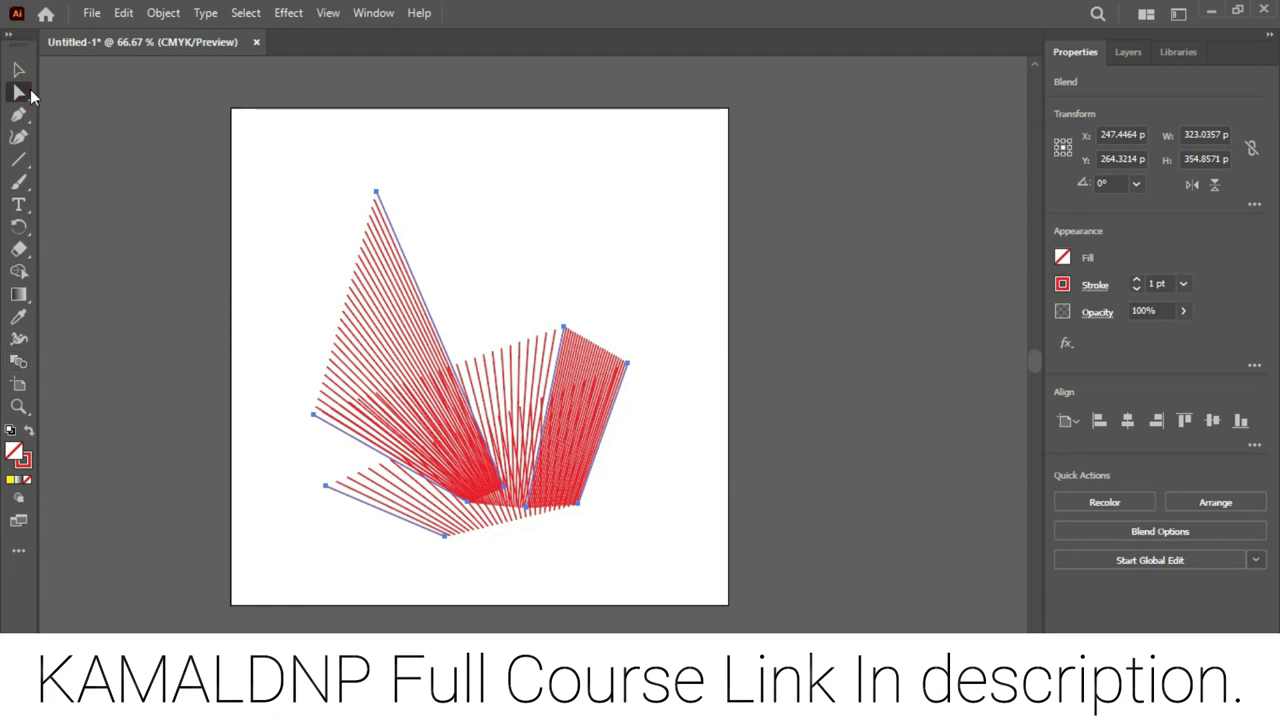
Drag the blend's end-line anchors to twist the red fan into a crisscrossing mesh, then select it
mouse_move(575, 510)
mouse_down()
mouse_move(578, 457)
mouse_move(362, 320)
mouse_move(450, 266)
mouse_up()
drag(441, 481, 467, 492)
click(548, 470)
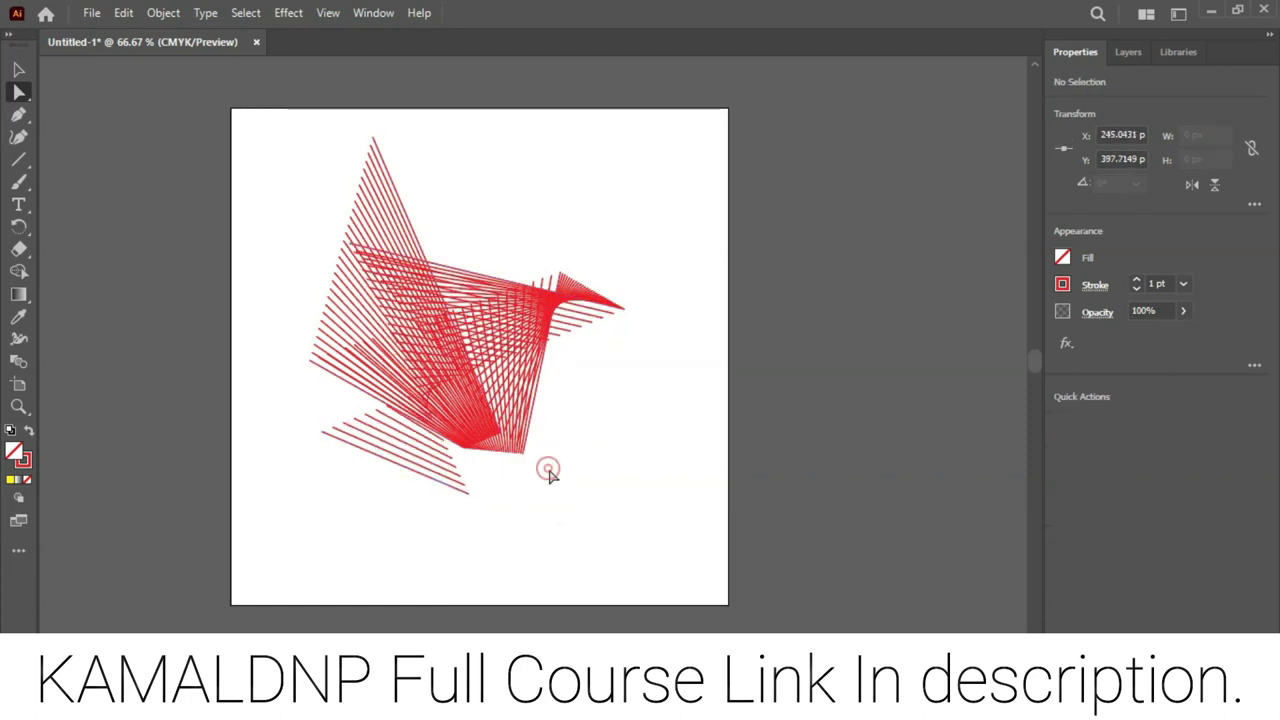
drag(373, 138, 507, 157)
click(20, 70)
click(289, 217)
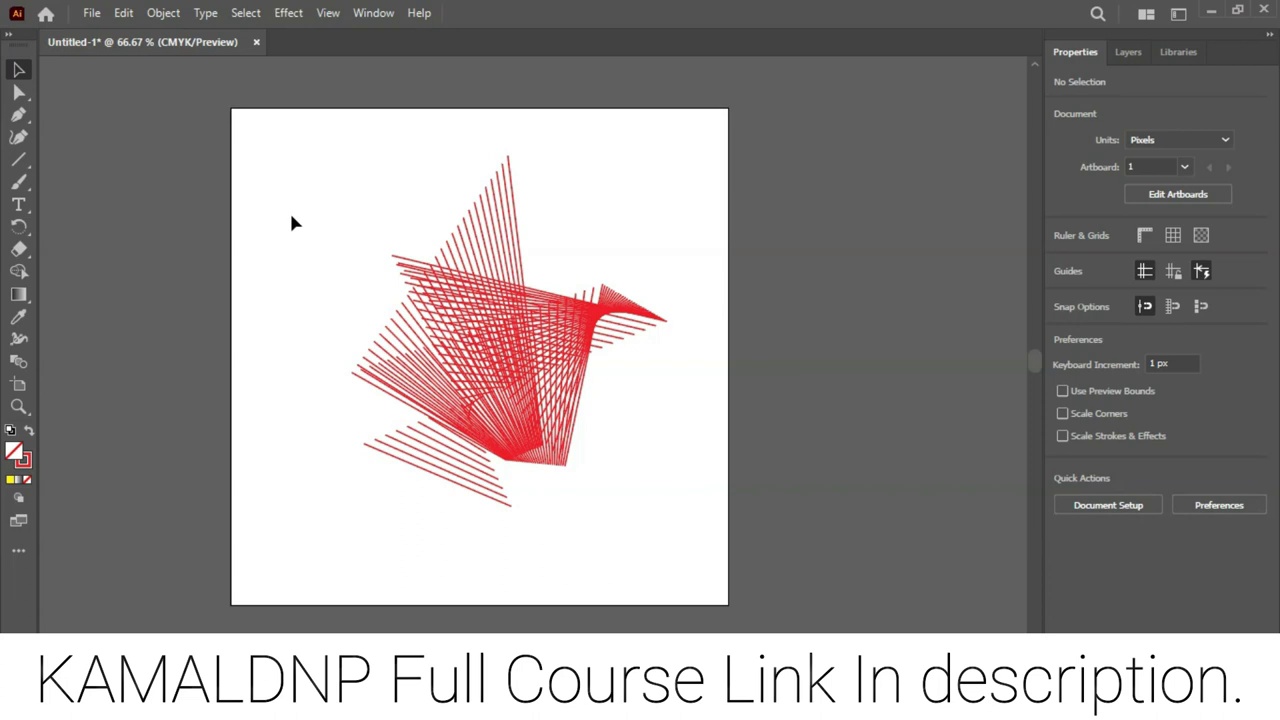
drag(328, 172, 632, 560)
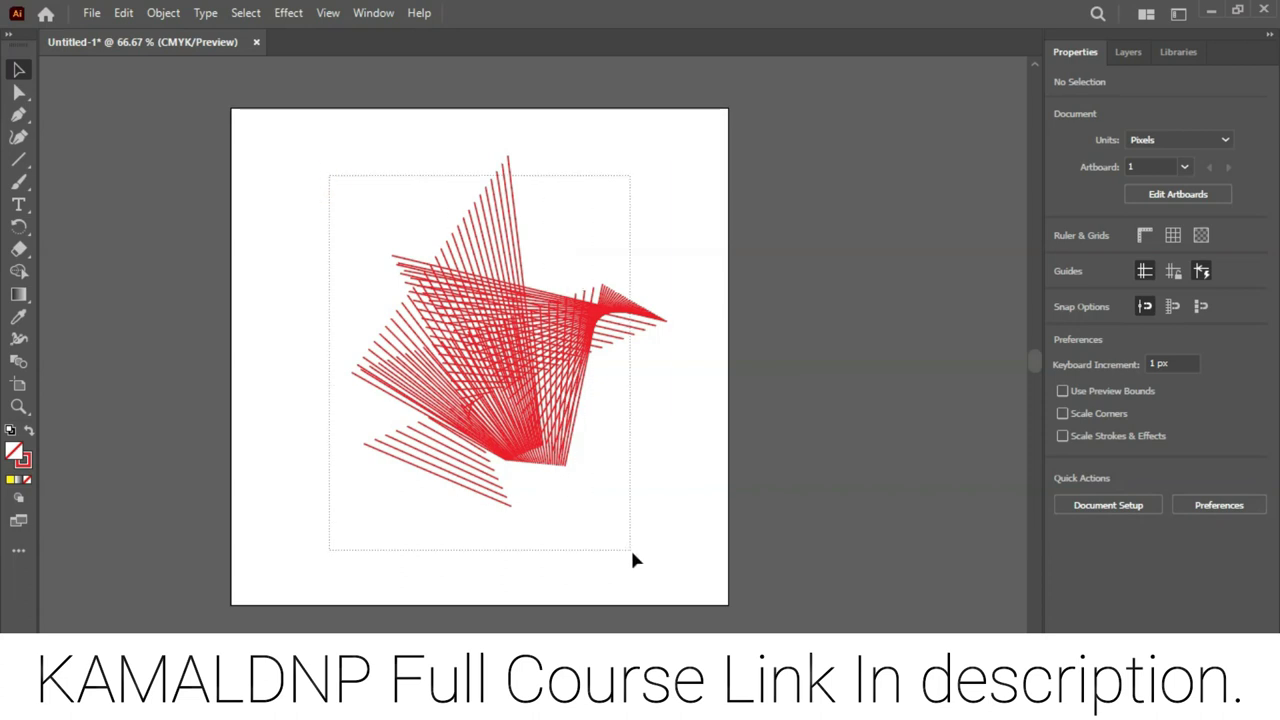
Delete the line blend and draw a tall narrow ellipse, about 42 × 133 px, near the top centre
key(Delete)
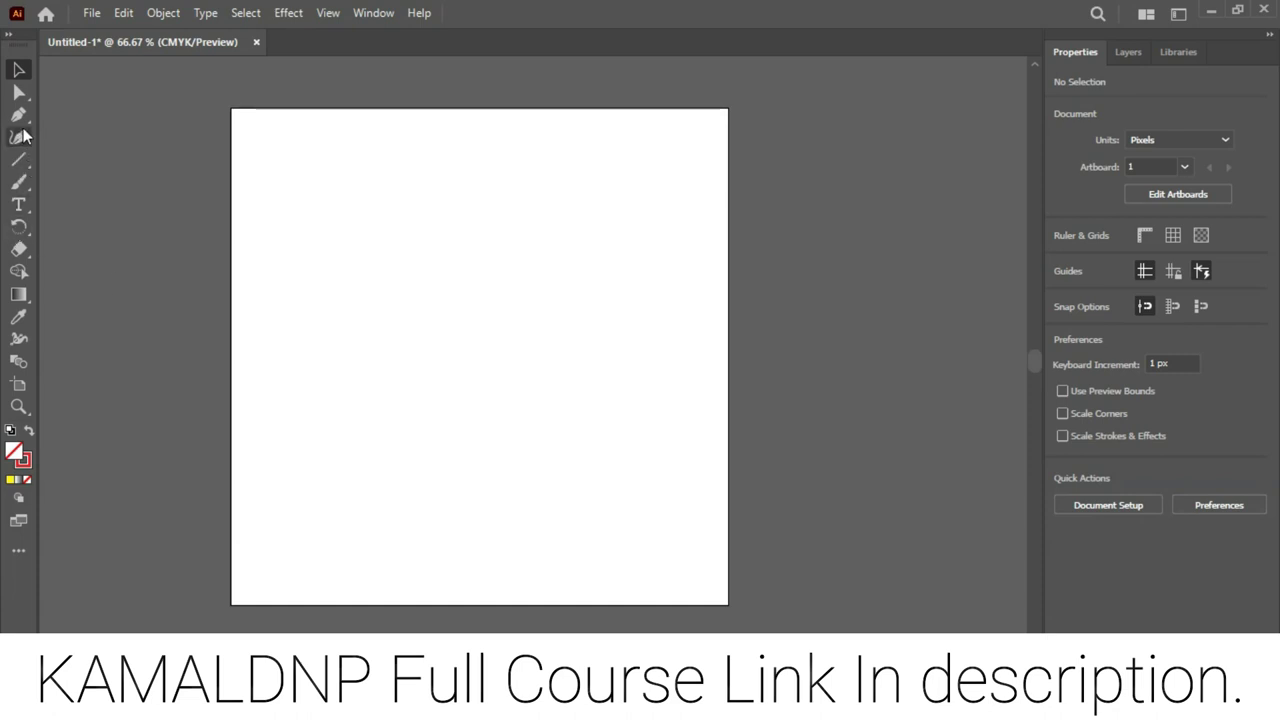
right_click(20, 162)
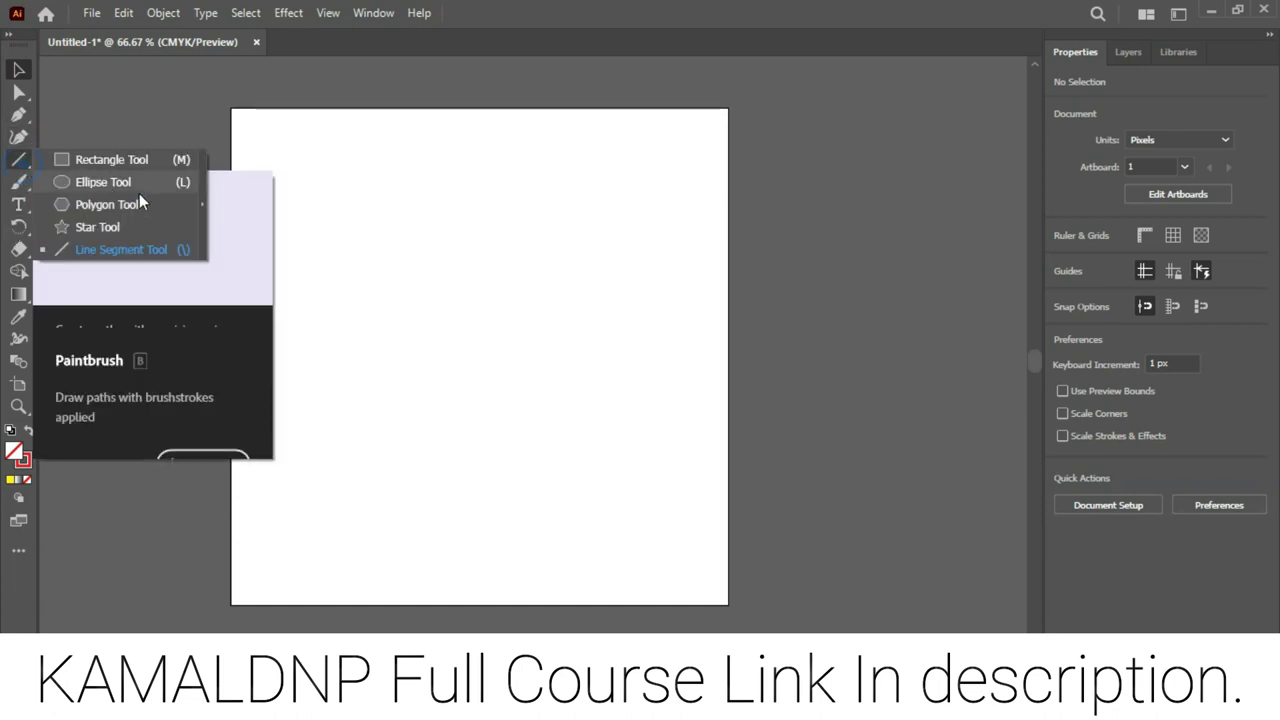
click(126, 183)
drag(427, 181, 468, 312)
key(v)
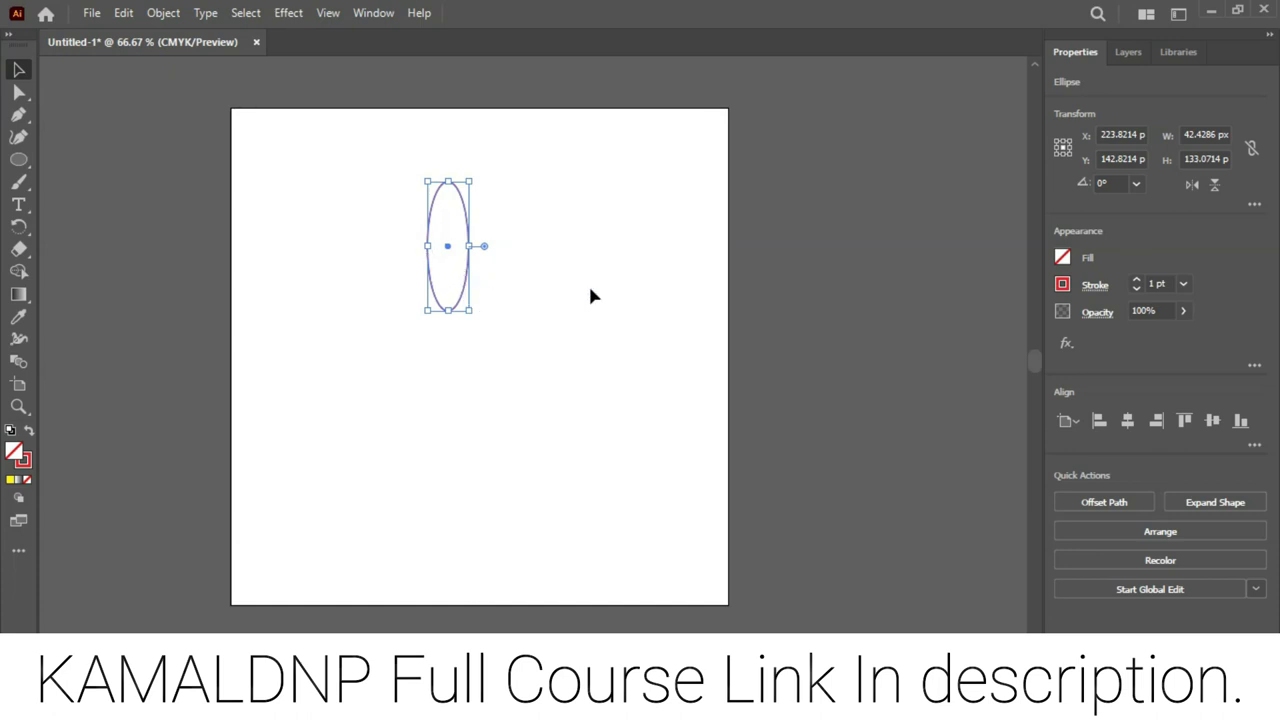
click(21, 228)
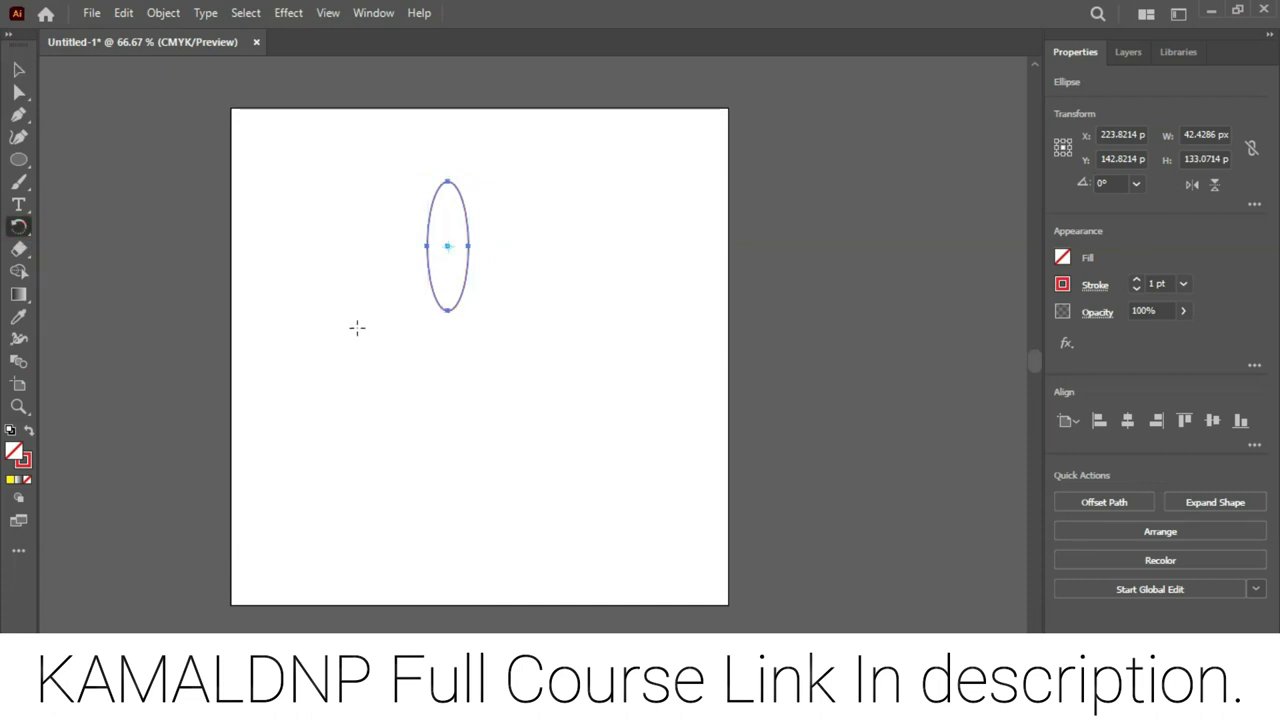
Make a 60° rotated copy of the ellipse around the artboard centre
click(449, 398)
click(449, 398)
alt+click(449, 398)
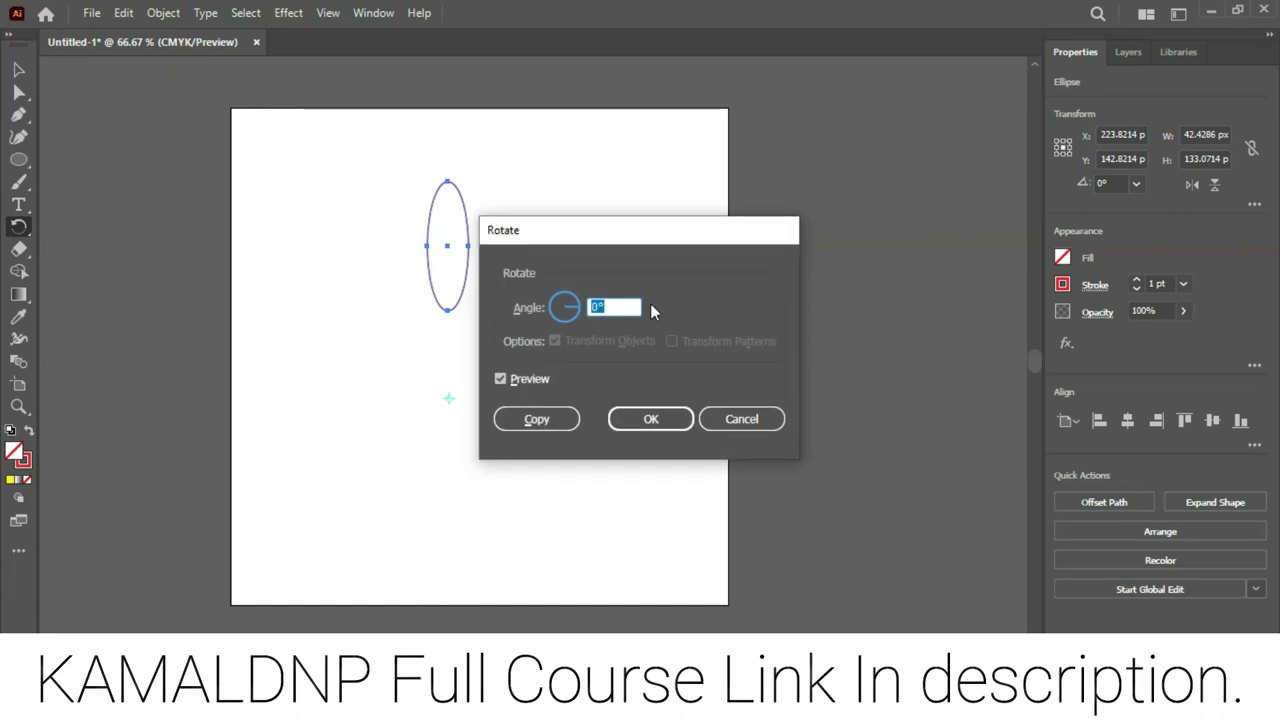
text(60)
click(566, 420)
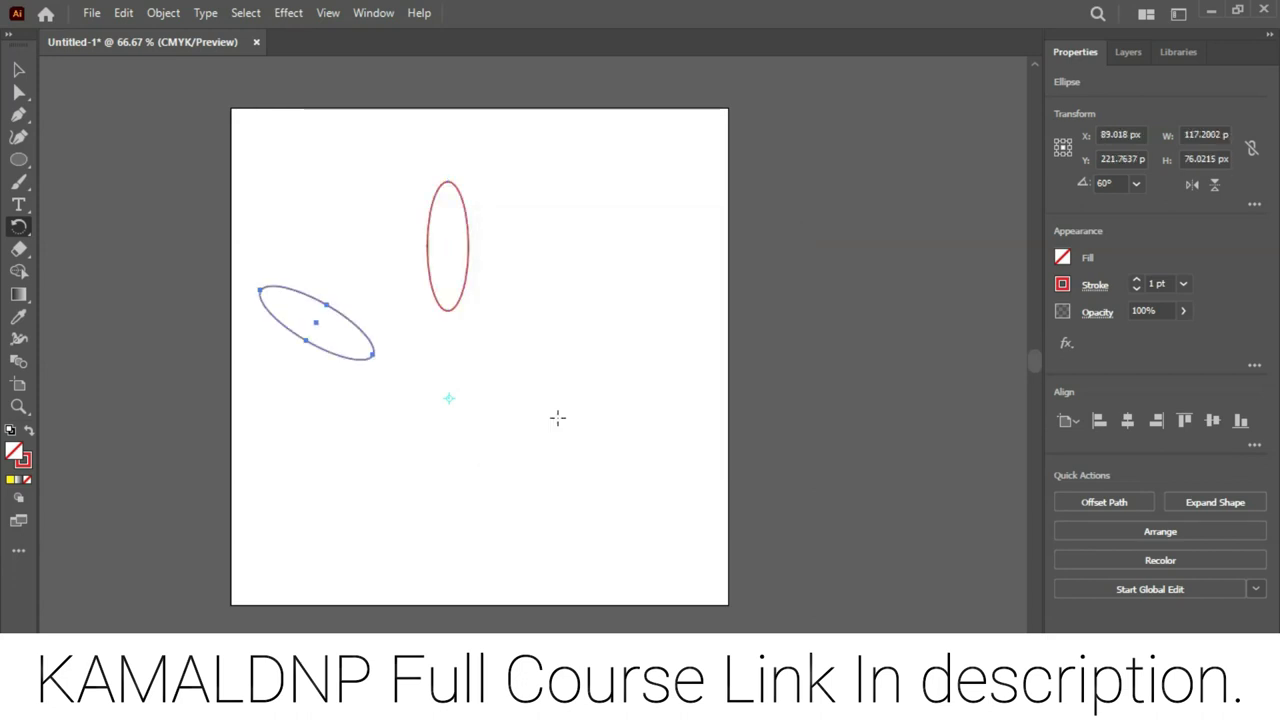
Repeat the rotated copy with Ctrl+D to complete the six-ellipse flower ring
key(v)
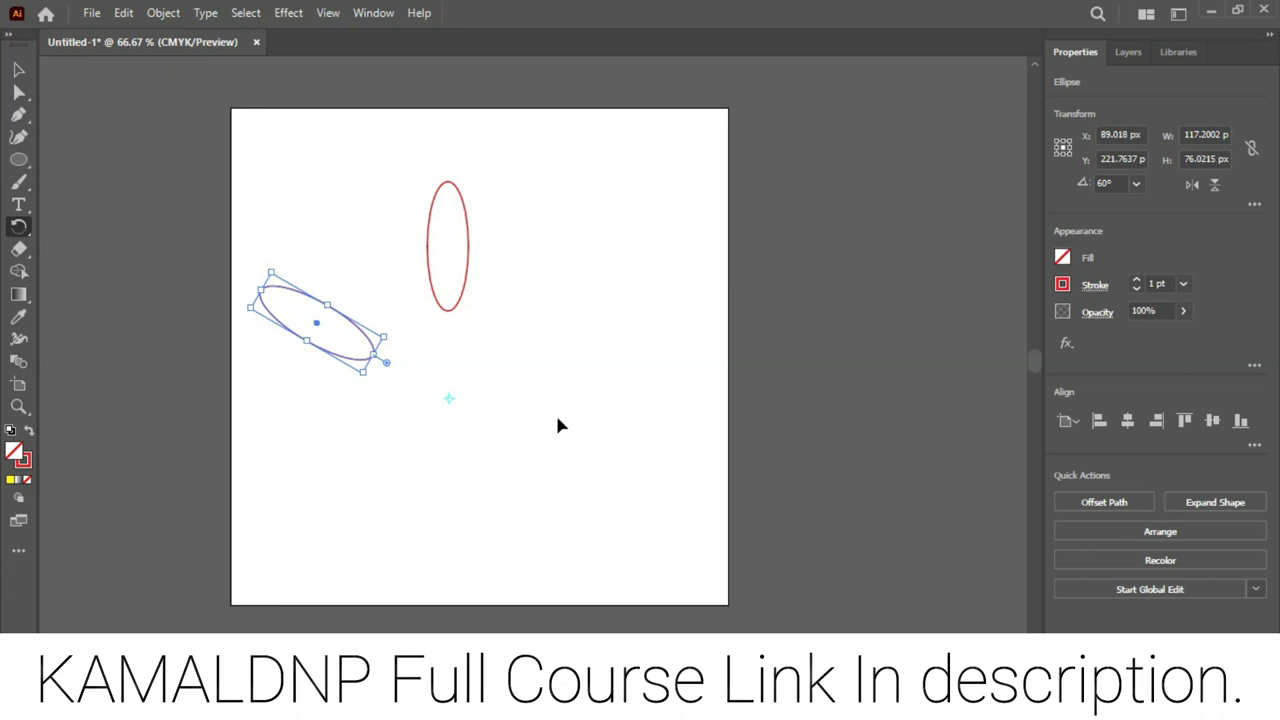
key(ctrl+d)
key(ctrl+d)
key(ctrl+d)
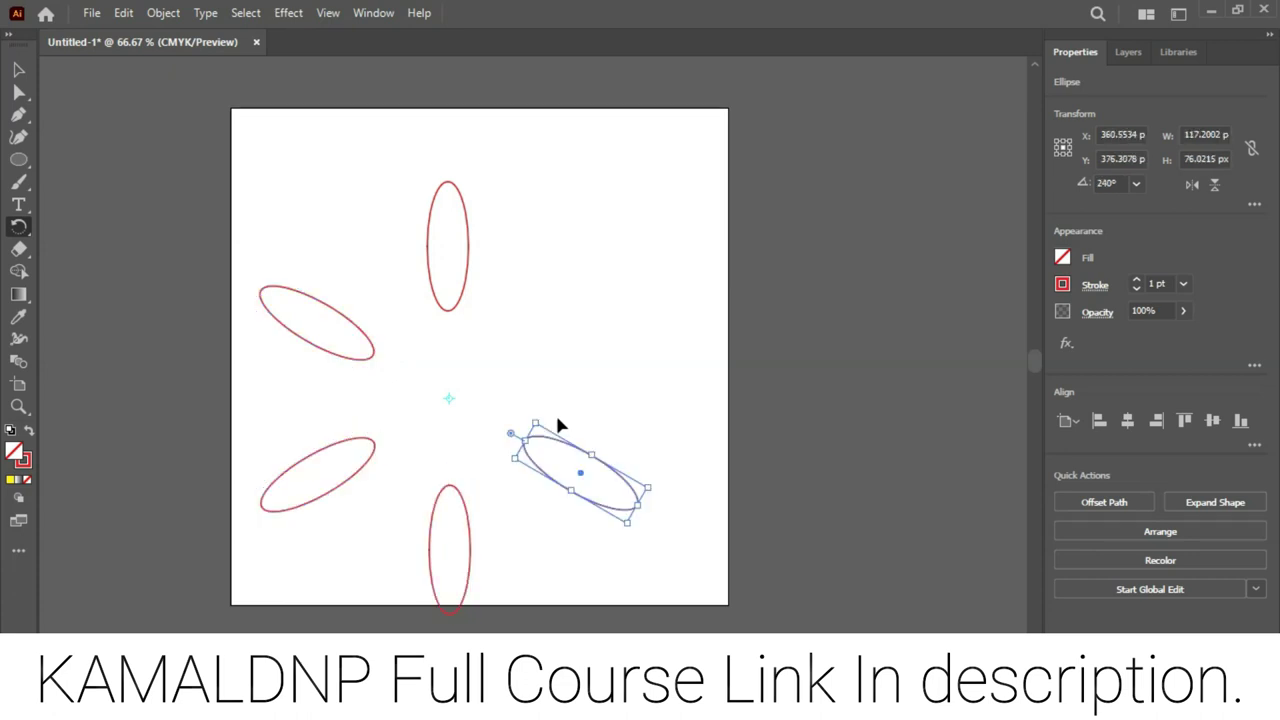
key(ctrl+d)
key(r)
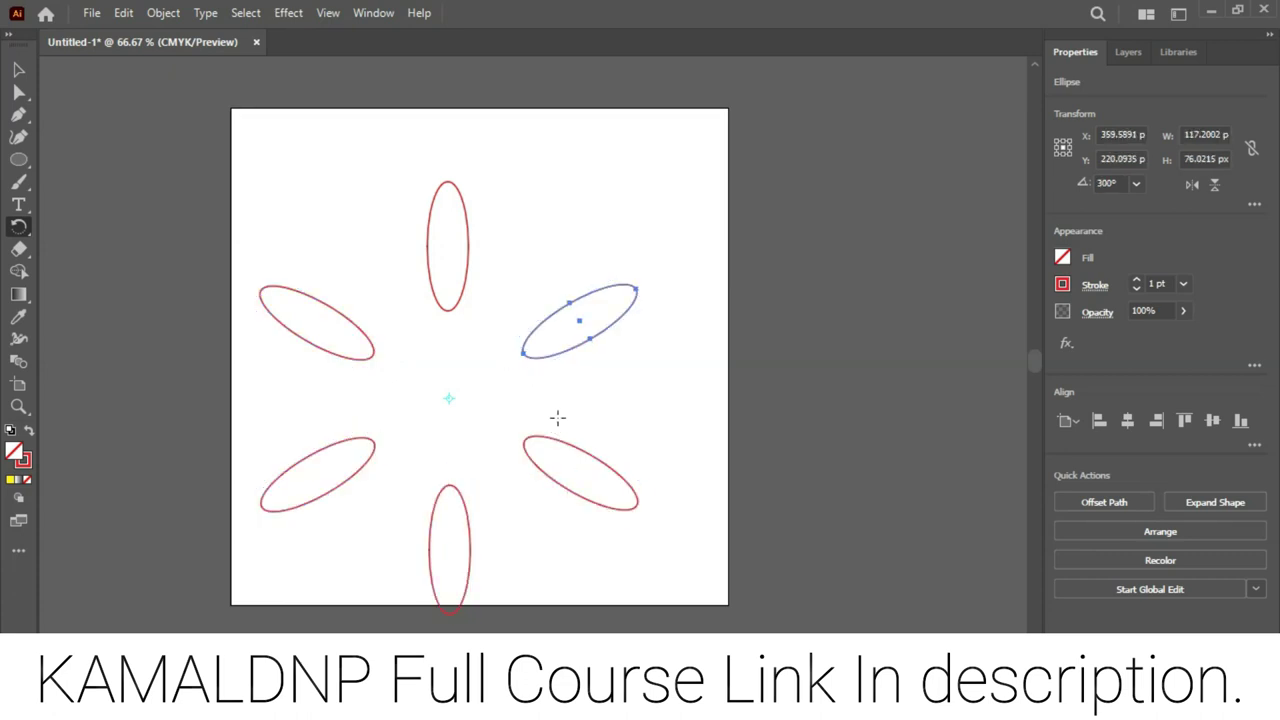
key(v)
key(ctrl+alt+bracketright)
key(ctrl+alt+bracketright)
key(ctrl+alt+bracketright)
key(ctrl+alt+bracketright)
key(ctrl+alt+bracketright)
key(ctrl+alt+bracketright)
key(ctrl+alt+bracketright)
key(r)
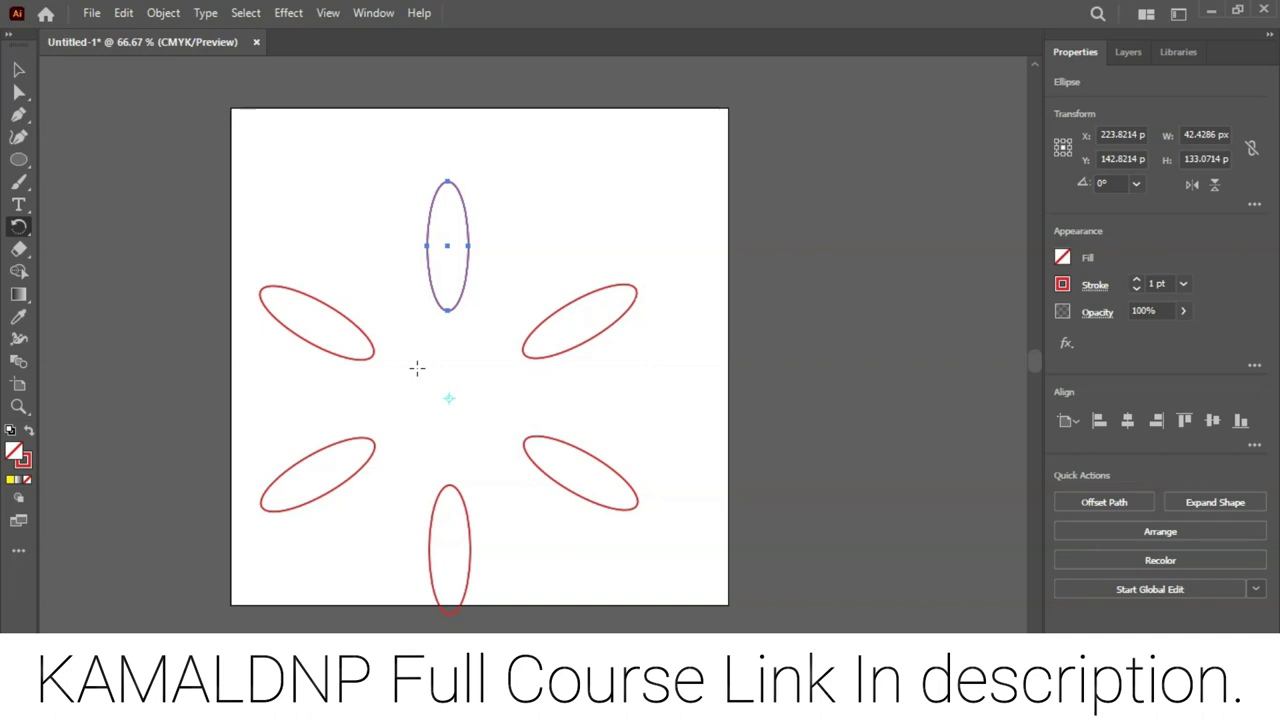
key(ctrl)
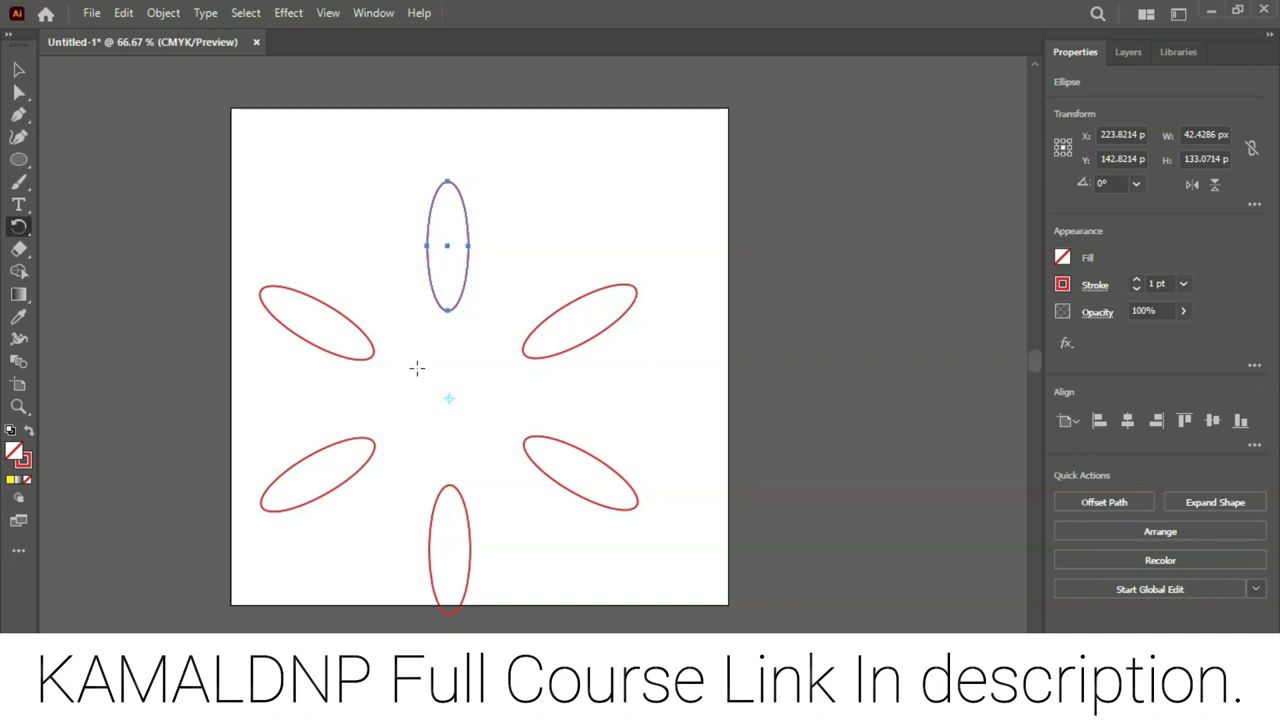
Select all six ellipses and blend them together
click(20, 70)
drag(268, 157, 630, 548)
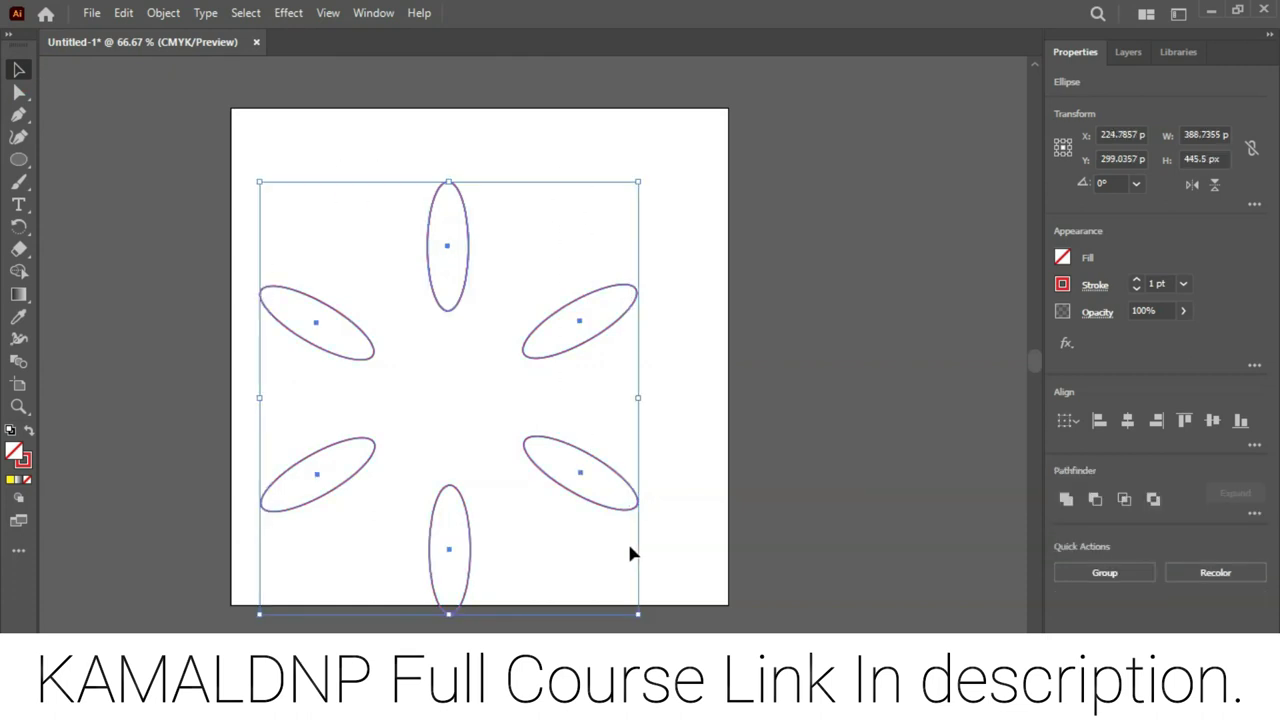
key(ctrl+alt+b)
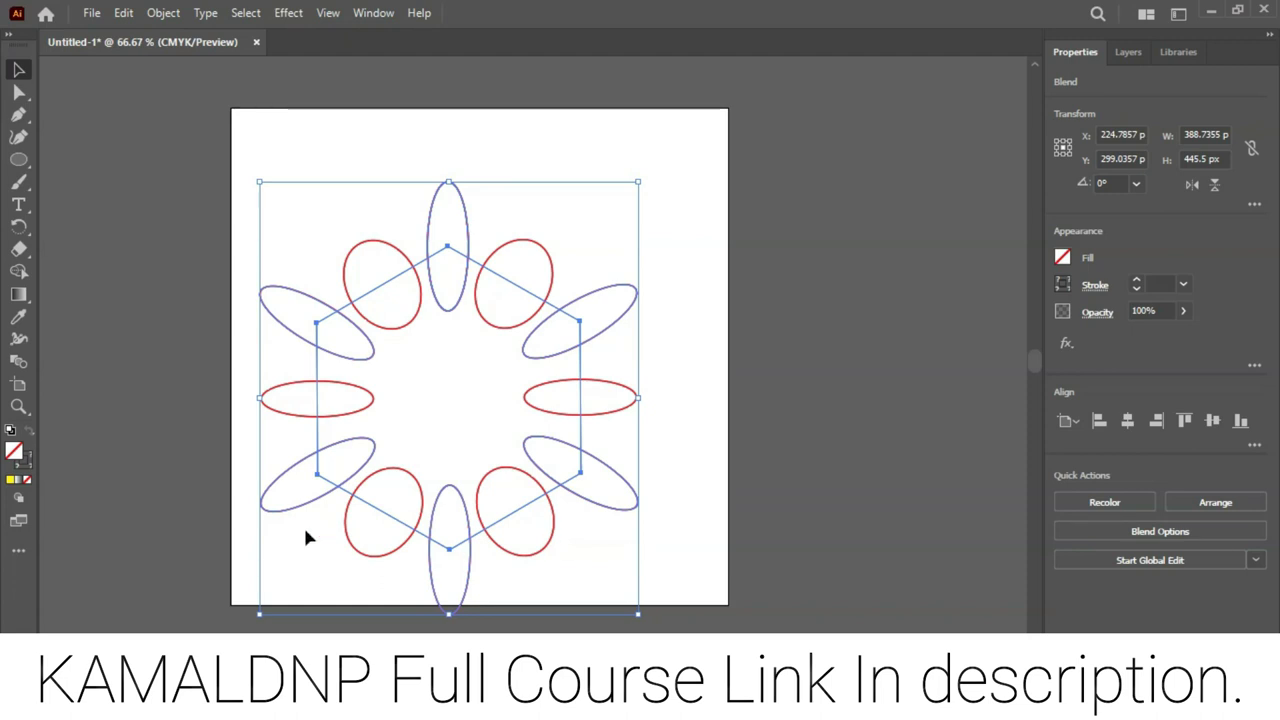
Set the ellipse blend to Specified Steps spacing with 21 steps
double_click(26, 366)
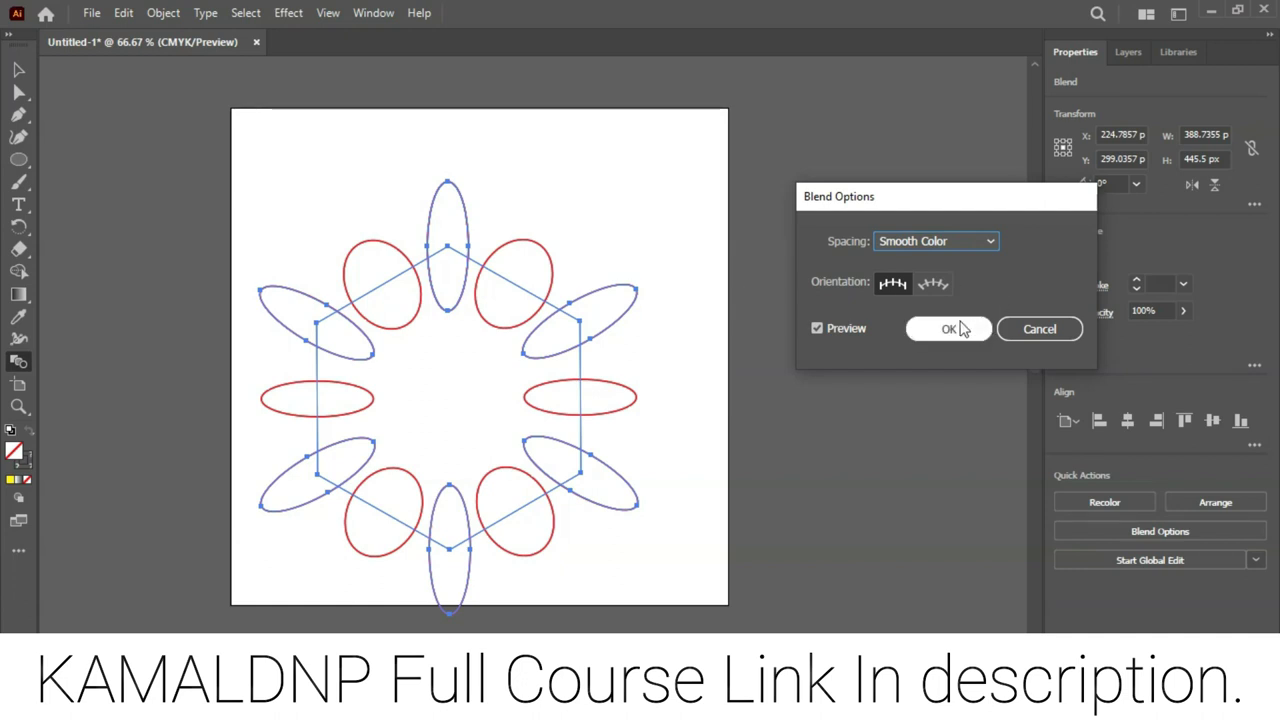
click(963, 241)
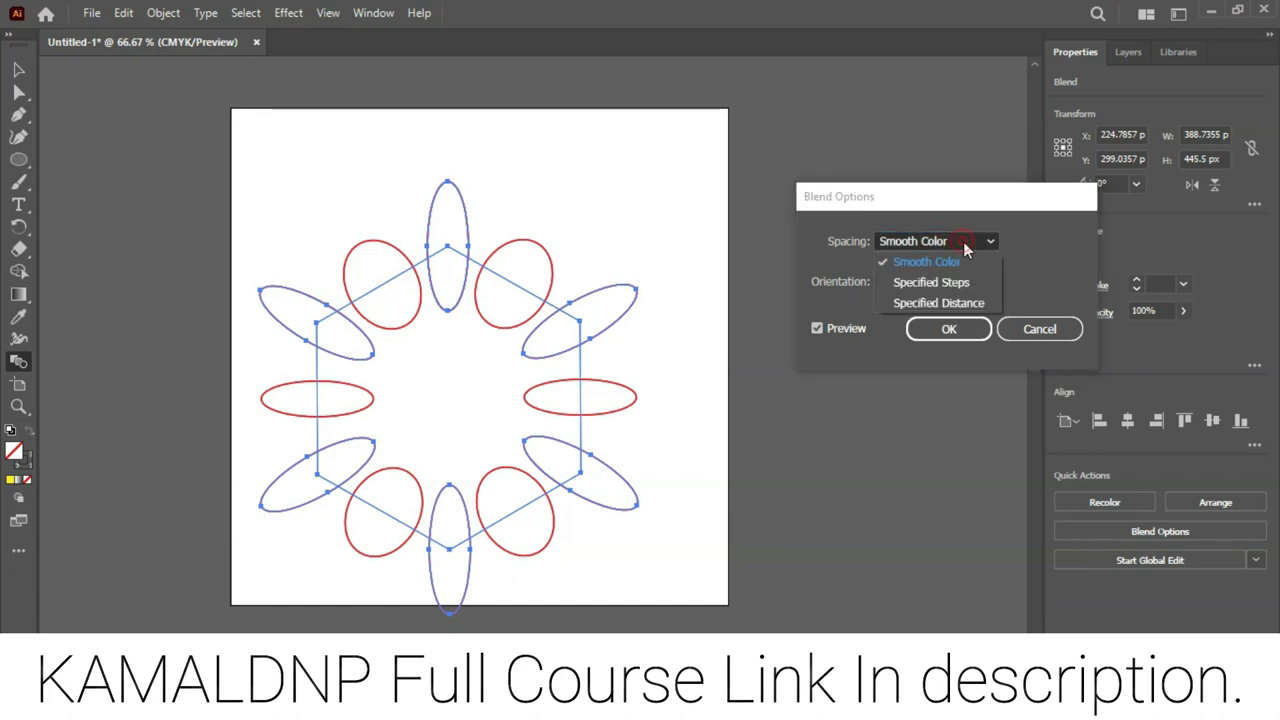
click(946, 280)
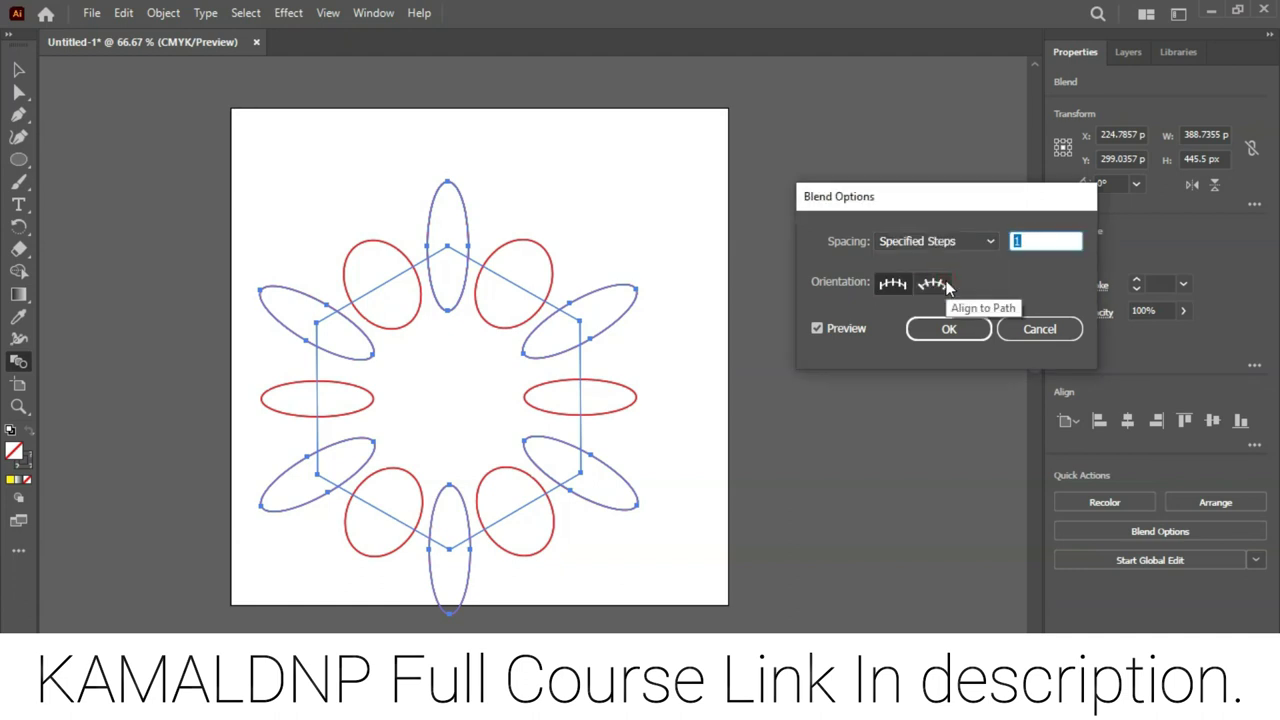
key(Up)
key(Up)
key(Up)
key(Up)
key(Up)
key(Up)
key(Up)
key(Up)
key(Up)
key(Up)
key(Up)
key(Up)
key(Up)
key(Up)
key(Up)
key(Up)
key(Up)
key(Up)
key(Up)
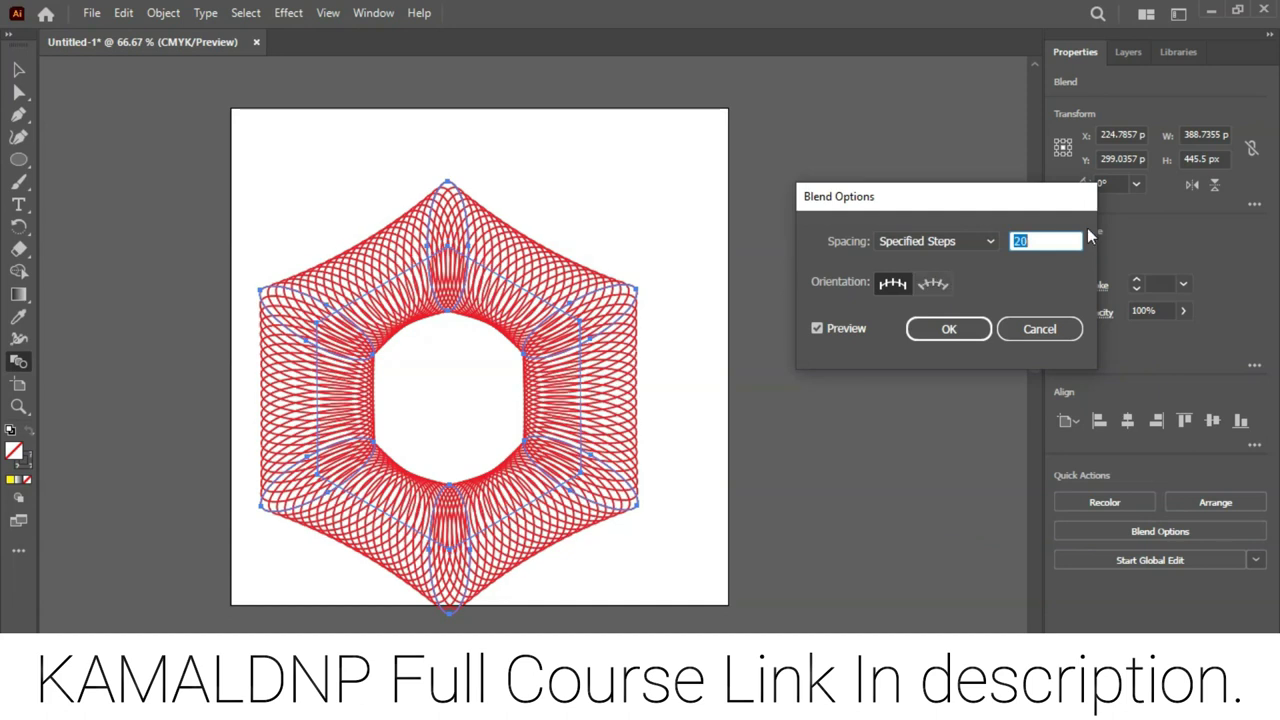
key(Up)
click(950, 329)
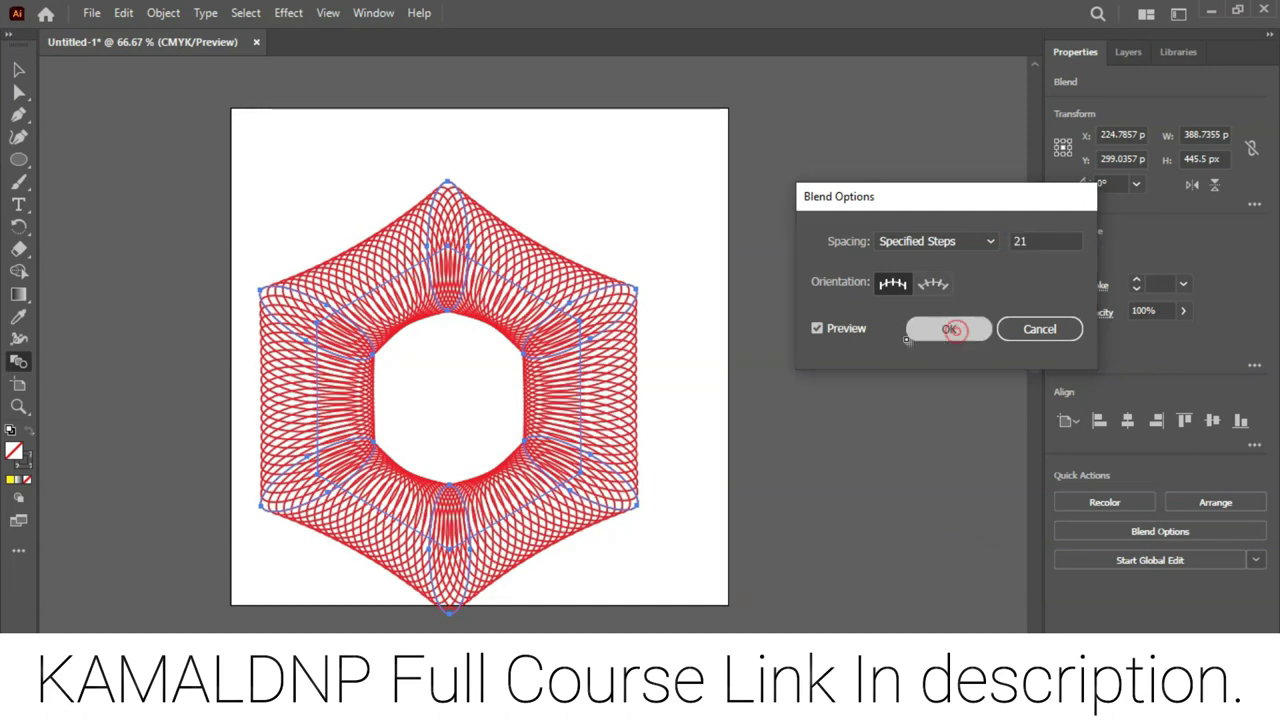
click(19, 70)
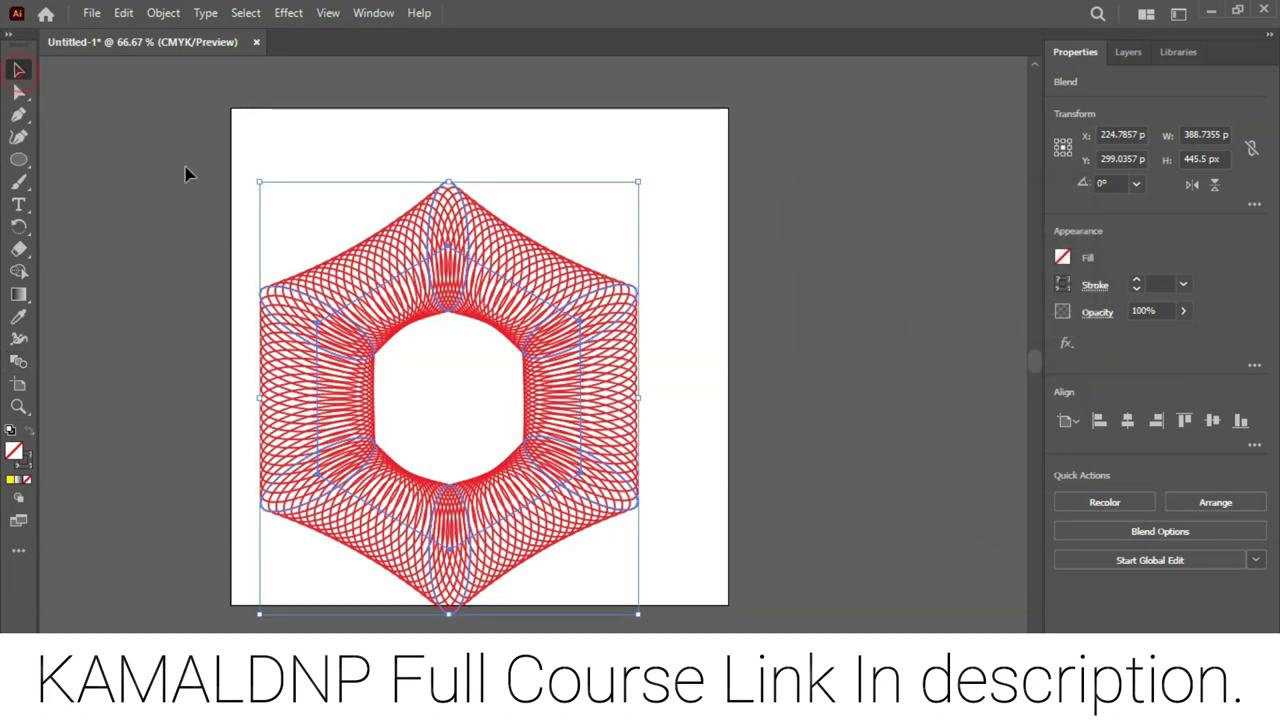
Drag the red ellipse ring up and right toward the artboard centre, then reselect it
click(287, 145)
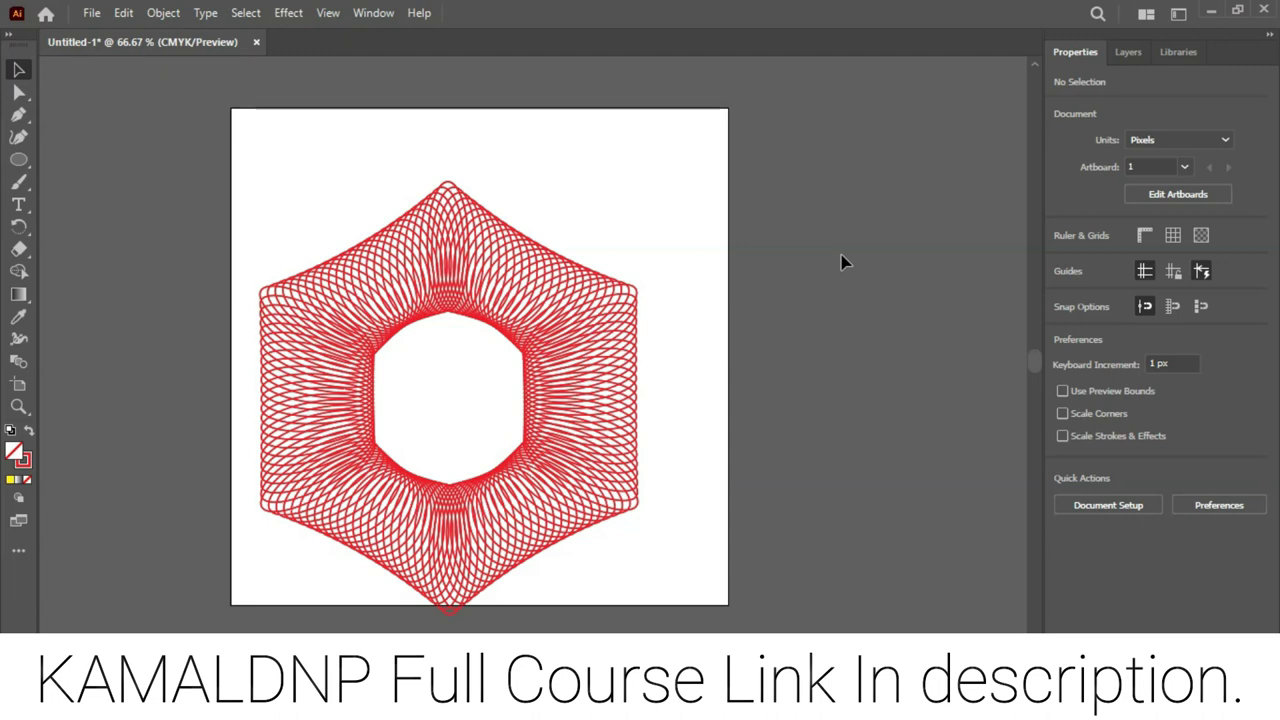
drag(580, 297, 620, 245)
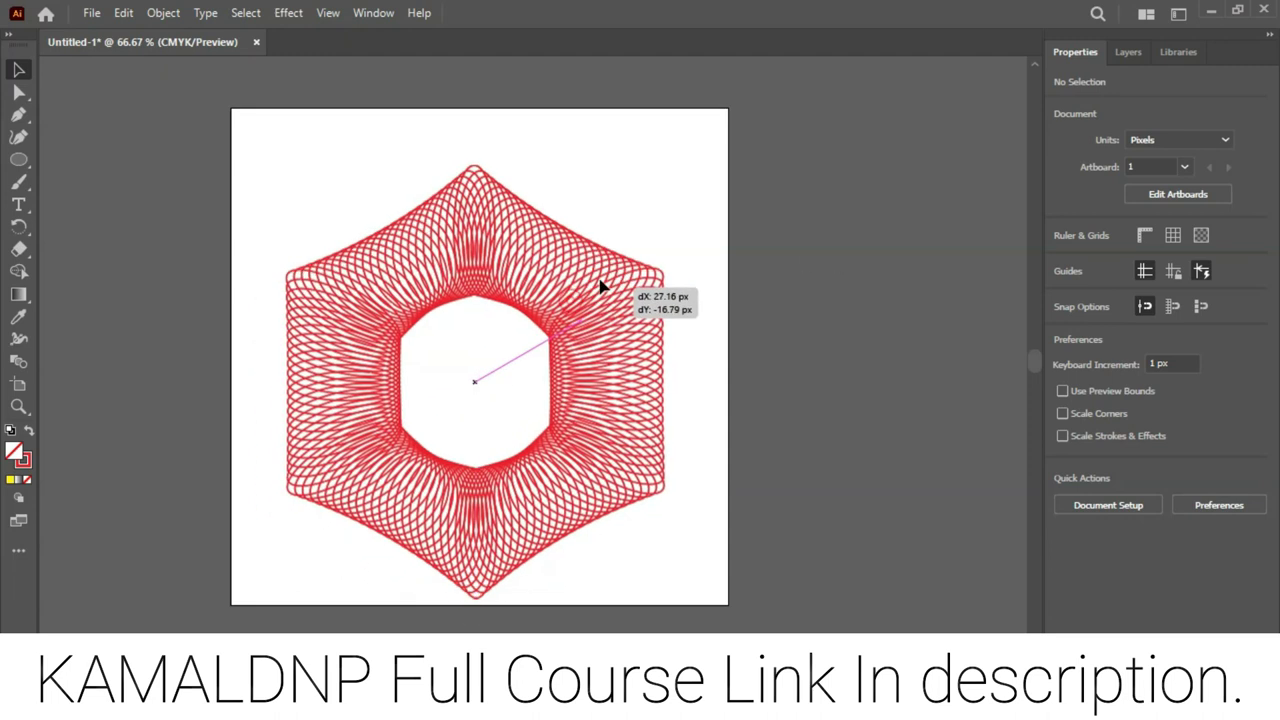
click(740, 474)
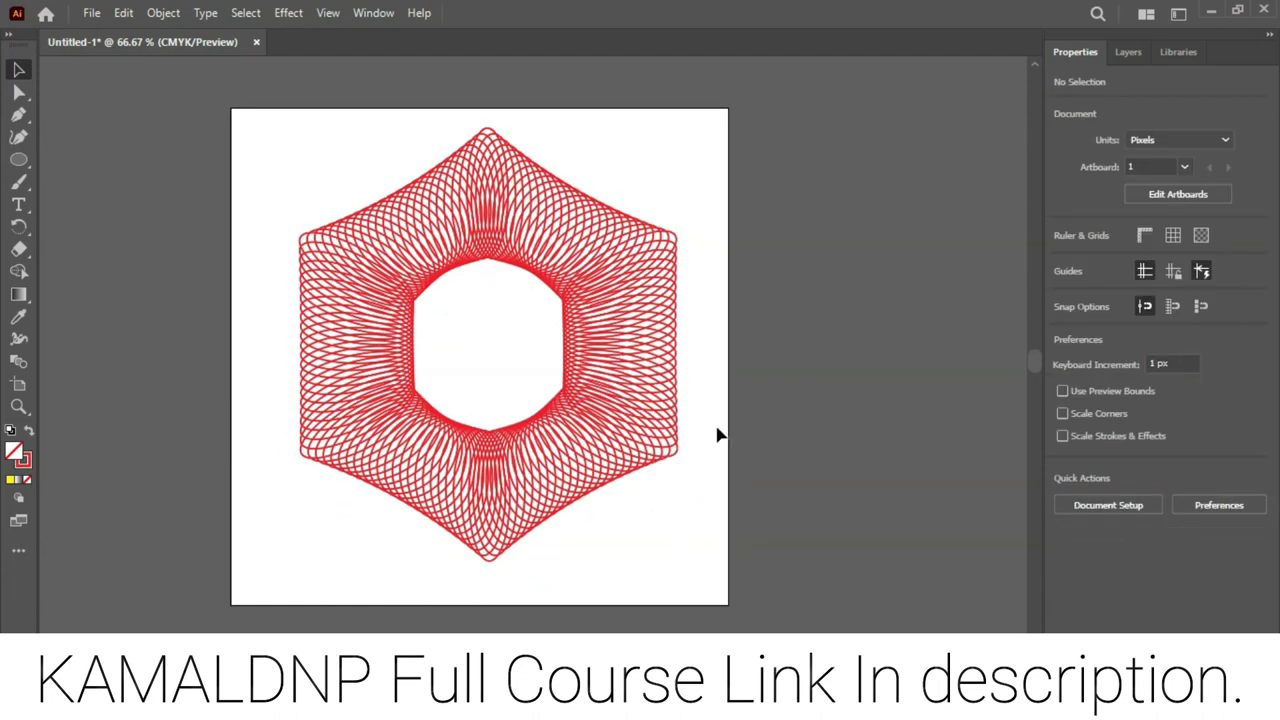
drag(276, 188, 667, 590)
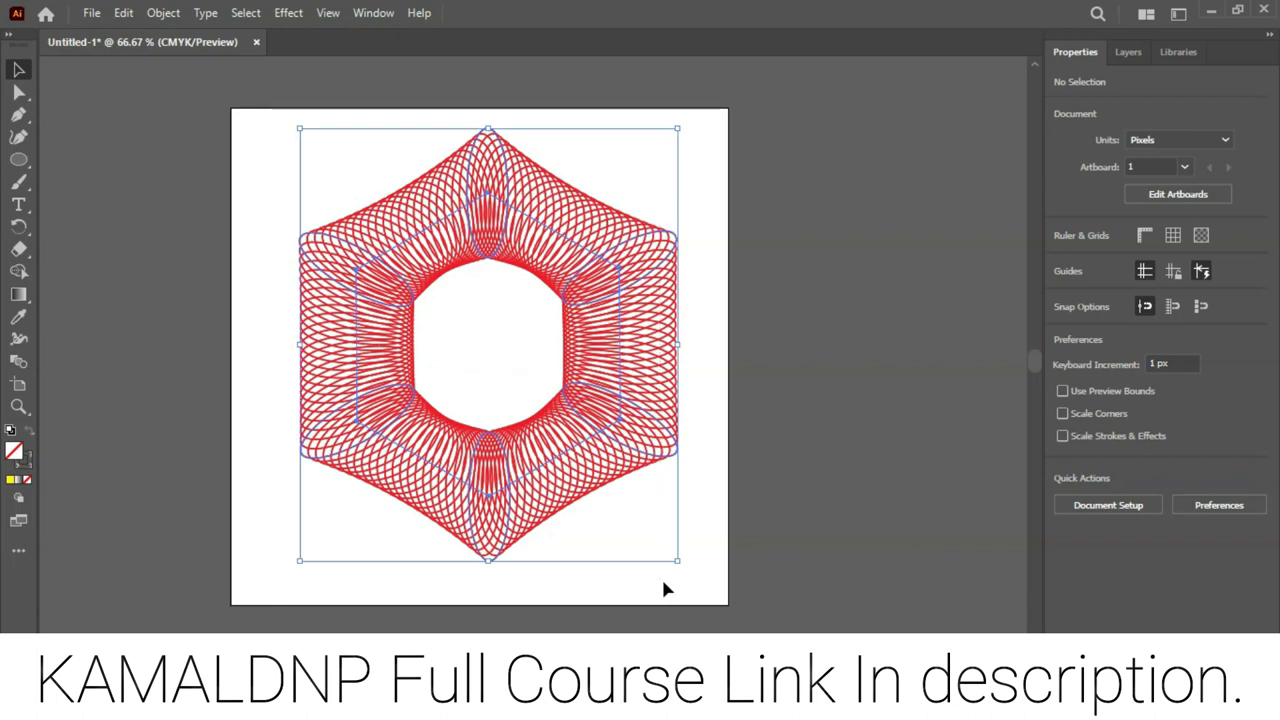
Delete the ellipse ring and draw a tall, narrow rectangle near the top centre
key(Delete)
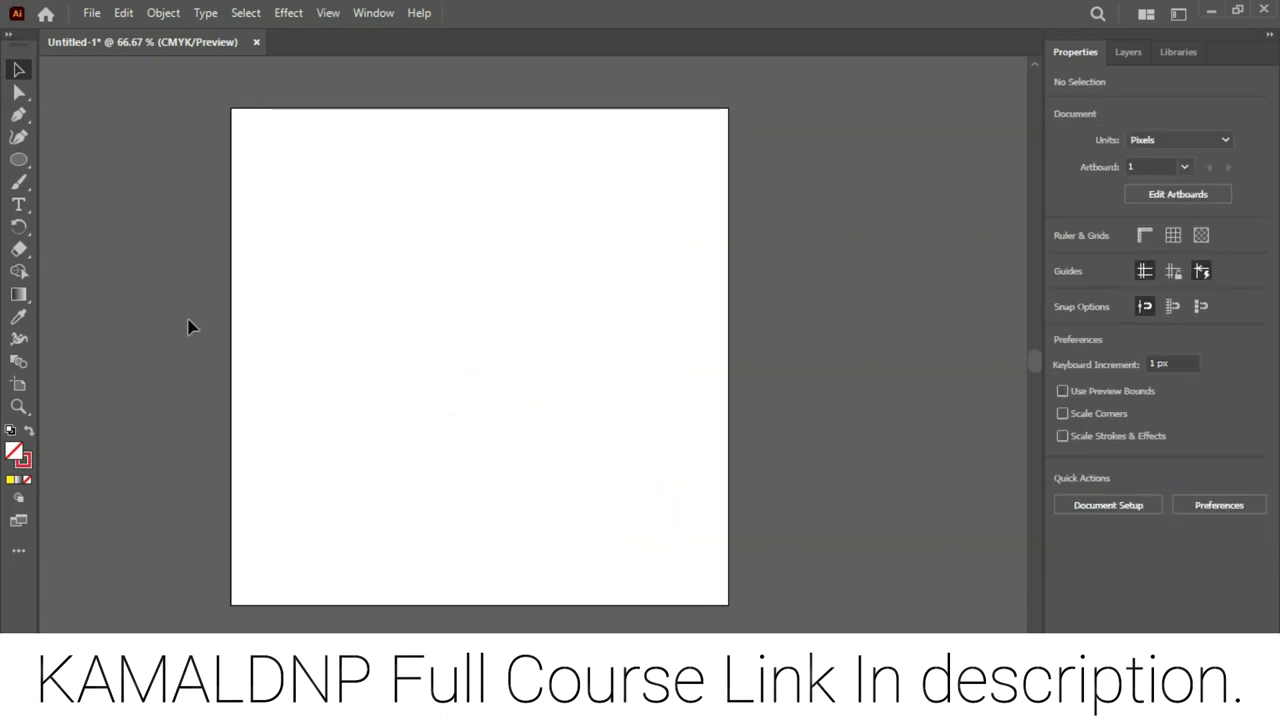
click(18, 160)
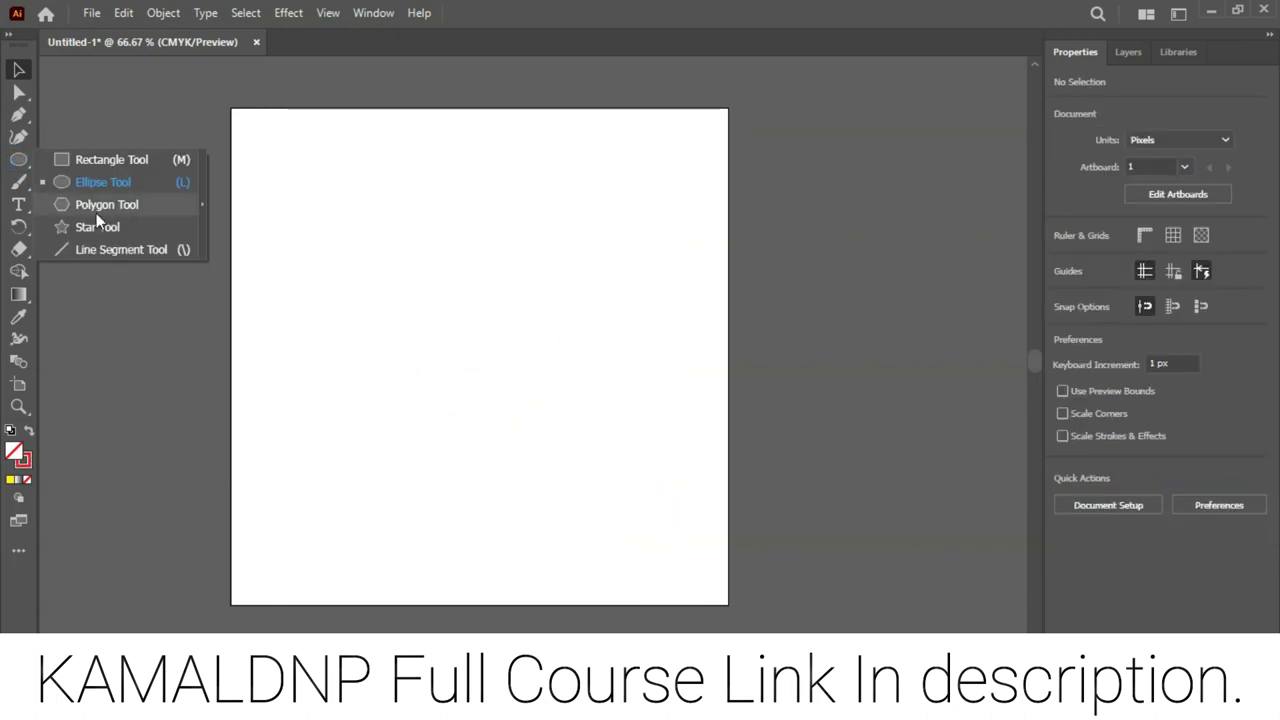
click(95, 160)
mouse_move(437, 168)
mouse_down()
mouse_move(467, 254)
mouse_move(460, 278)
mouse_up()
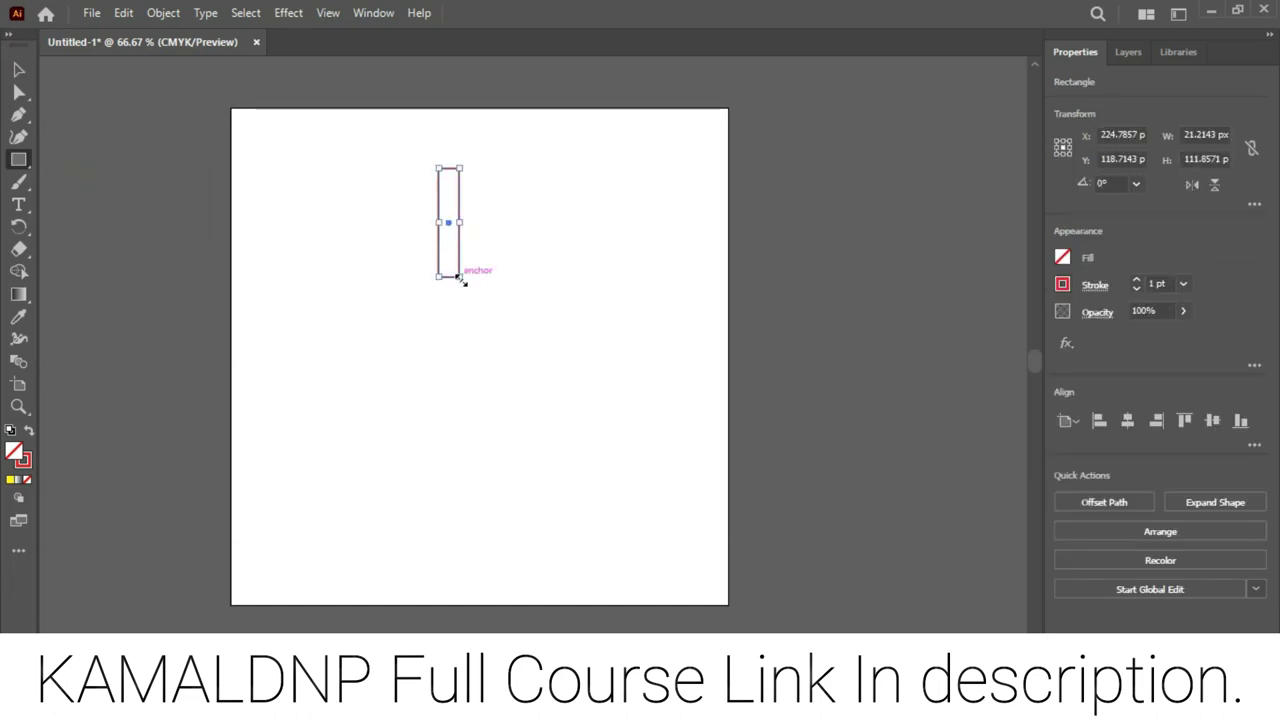
Tilt the narrow rectangle slightly with the Rotate tool
click(18, 69)
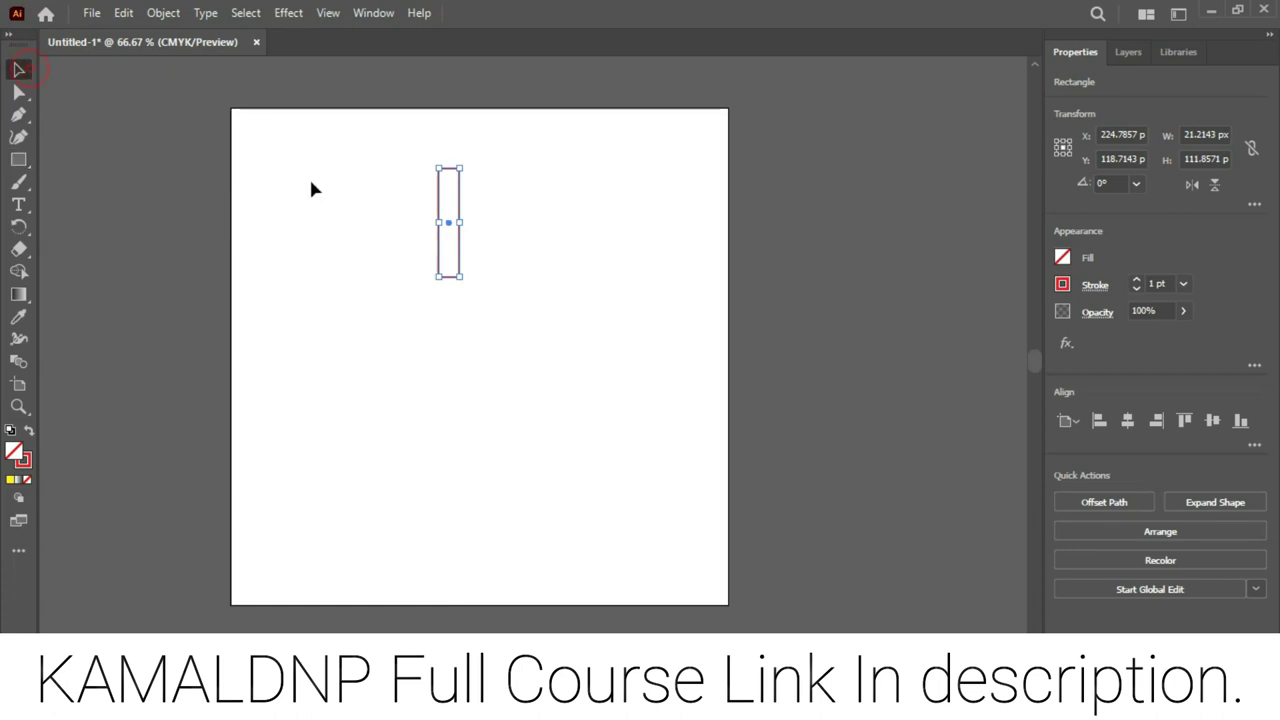
click(18, 226)
click(448, 222)
drag(448, 352, 449, 216)
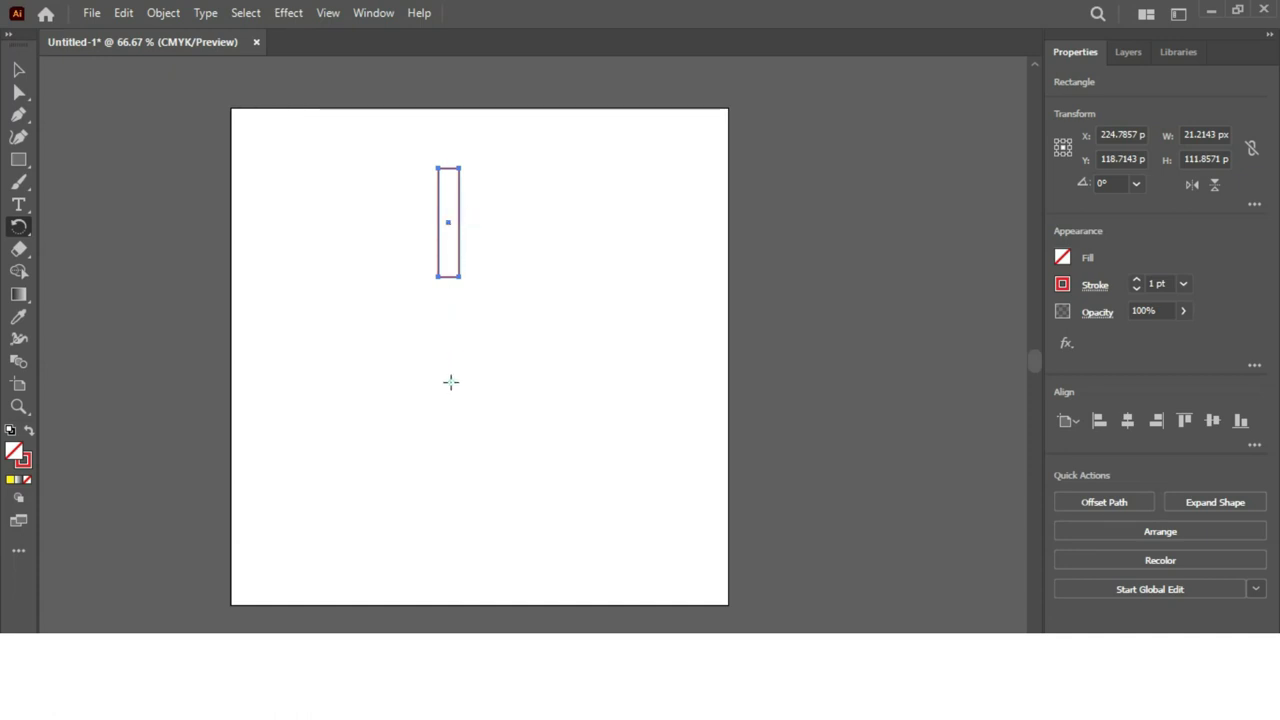
Rotate-copy the rectangle 60° around the artboard centre, repeating with Ctrl+D for six rectangles
key(alt)
alt+click(450, 383)
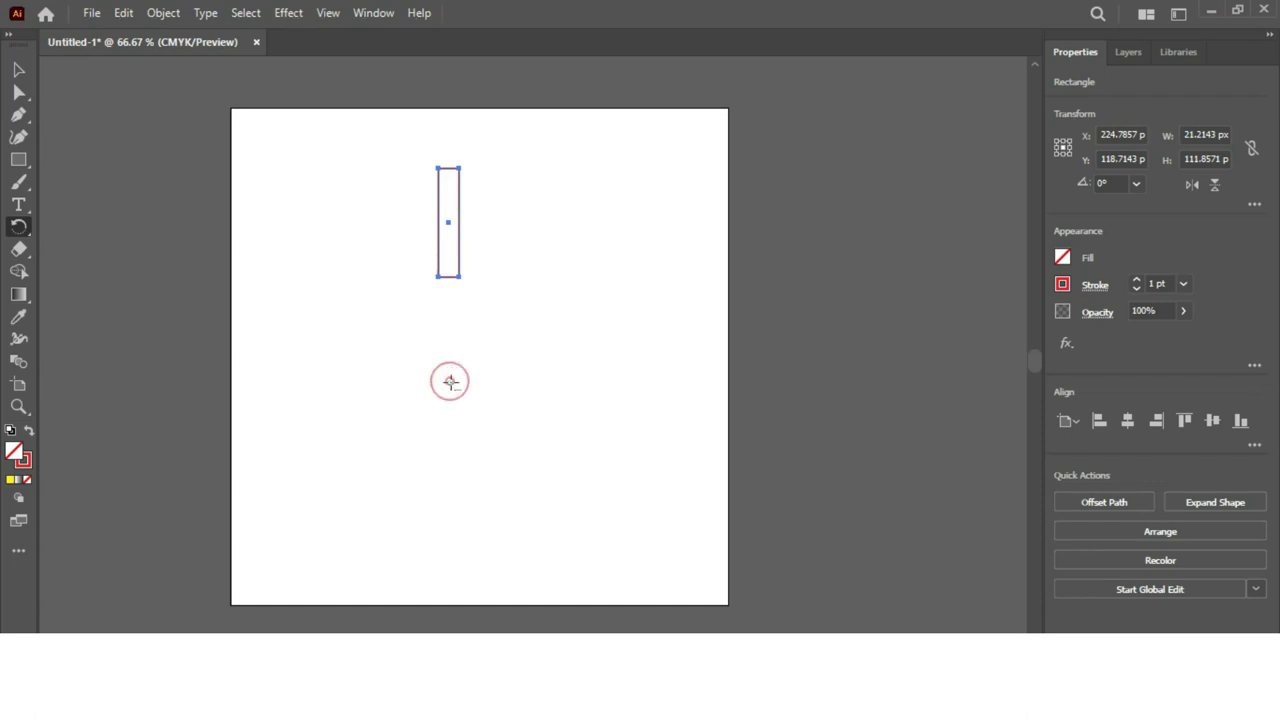
click(543, 419)
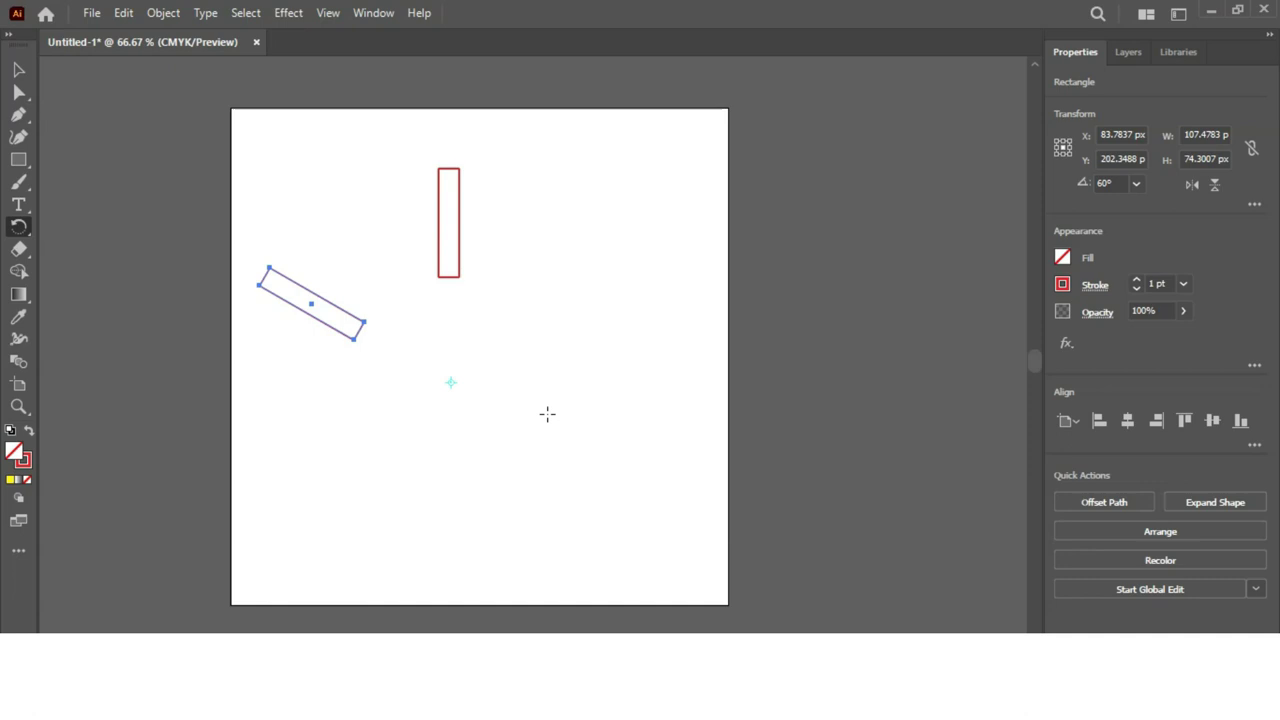
key(ctrl+d)
key(ctrl+d)
key(ctrl+d)
key(ctrl+d)
key(ctrl+d)
key(ctrl+d)
key(ctrl+d)
key(ctrl+d)
key(ctrl+d)
key(ctrl+d)
key(ctrl+d)
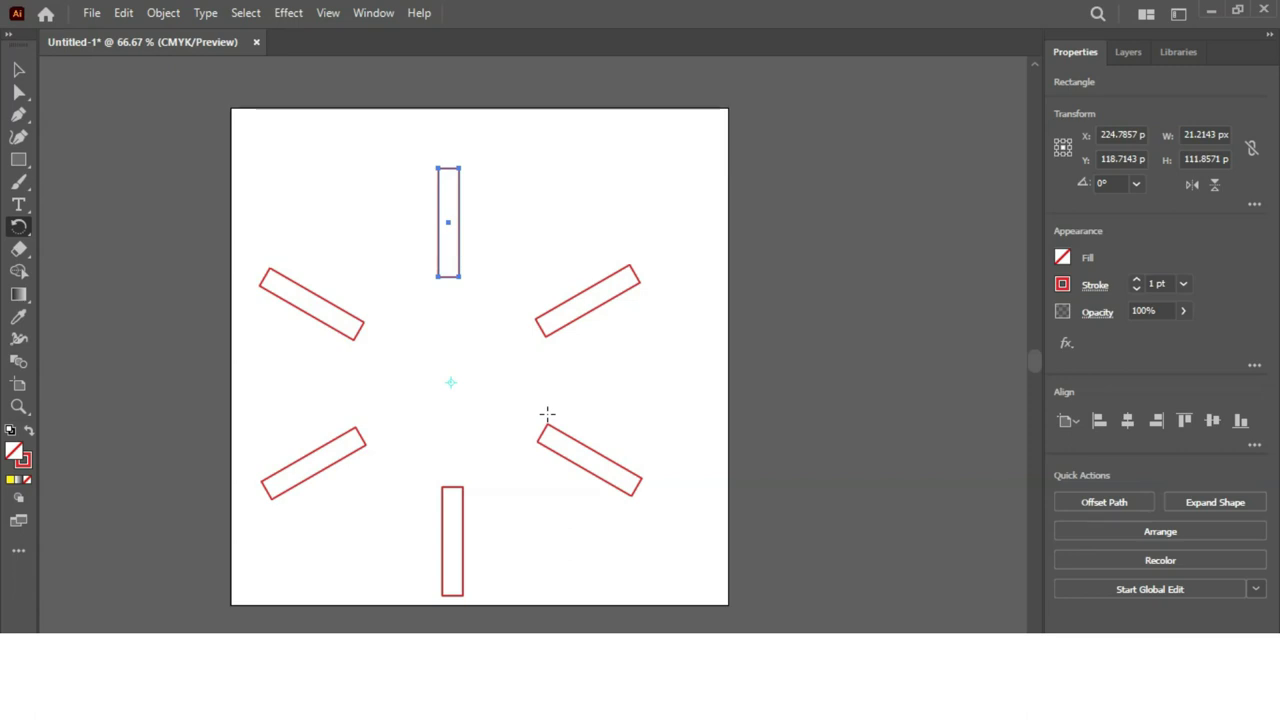
click(14, 362)
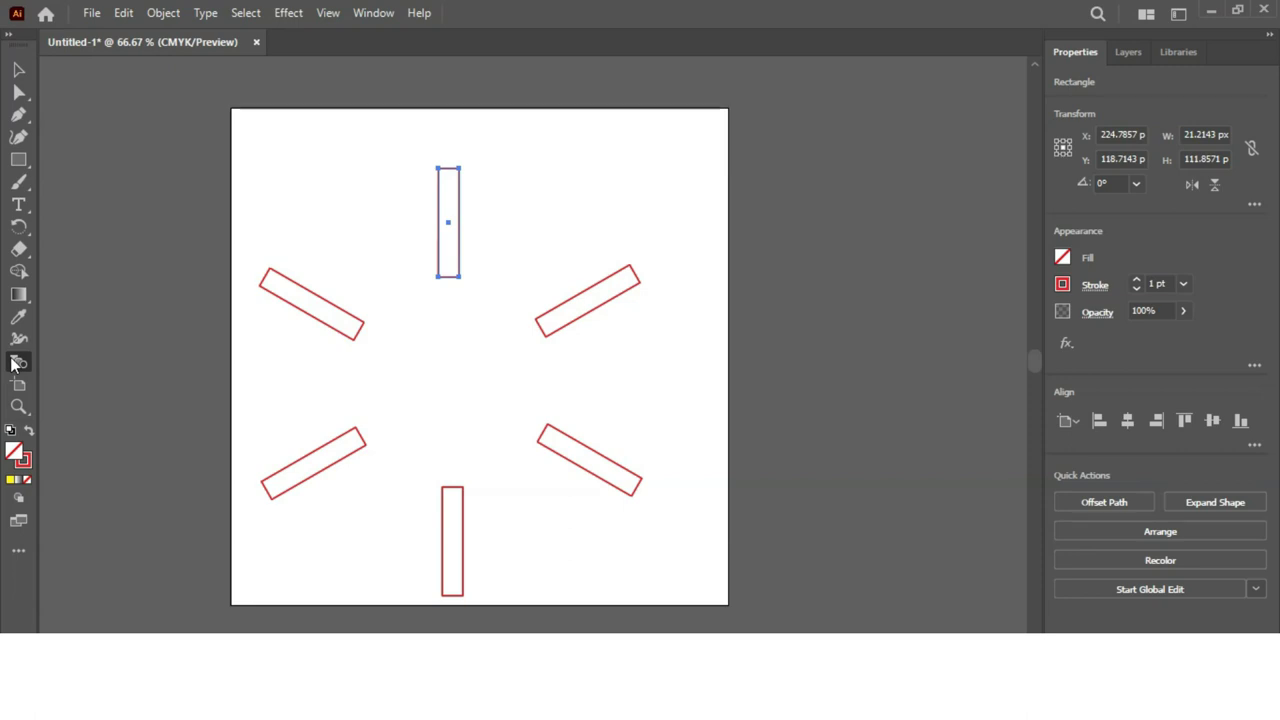
Select all six rectangles and blend them together with Ctrl+Alt+B
click(18, 69)
mouse_move(255, 151)
mouse_down()
mouse_move(405, 245)
mouse_move(686, 585)
mouse_up()
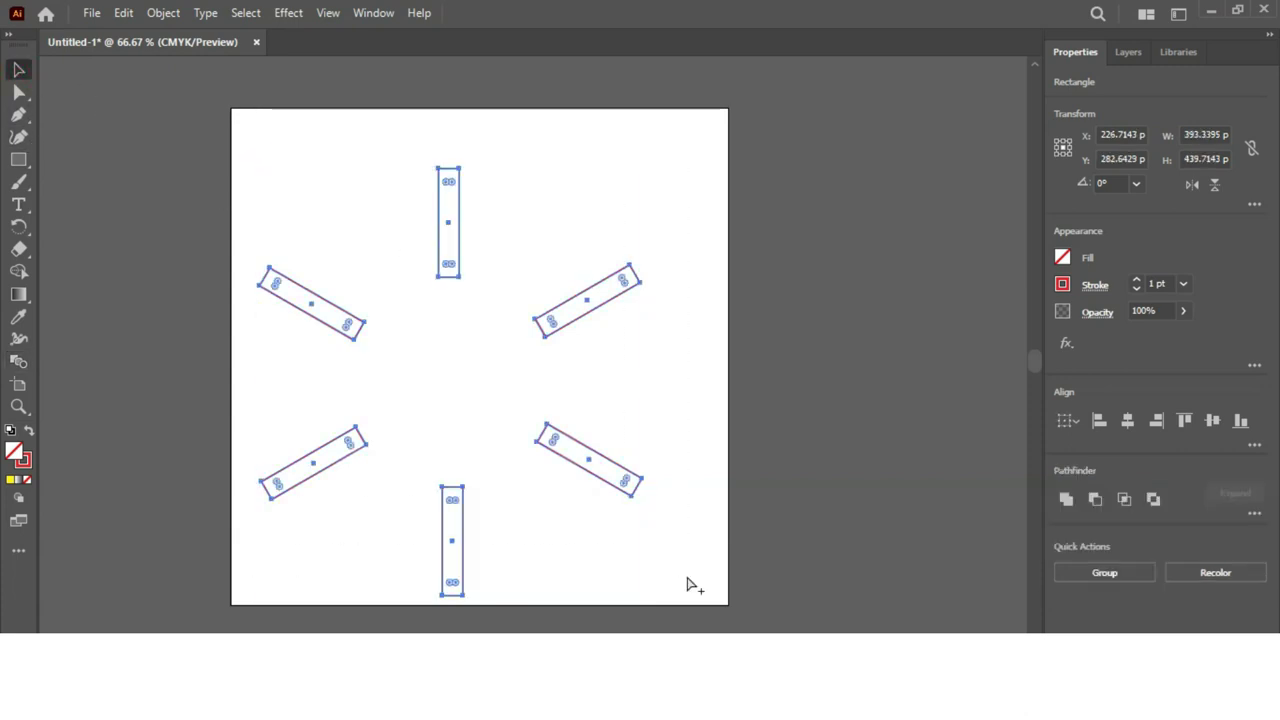
key(ctrl+alt+b)
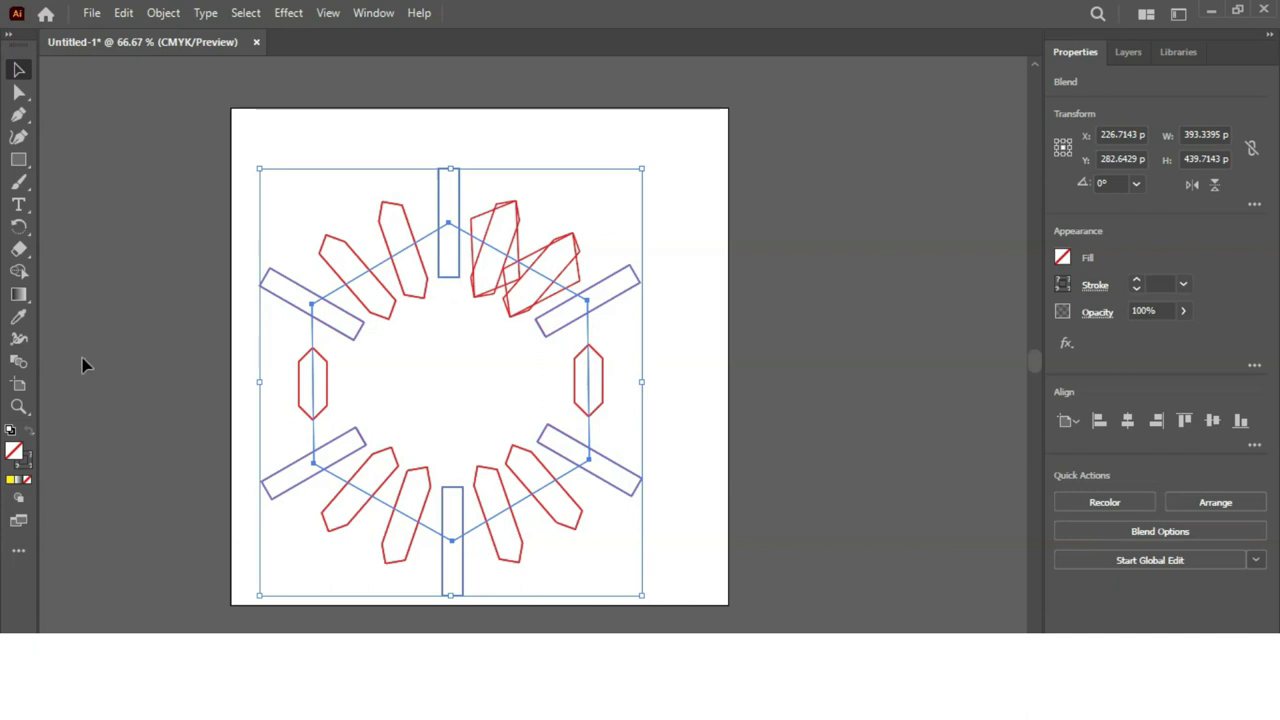
Set the blend to 20 specified steps and deselect the finished ring
double_click(18, 361)
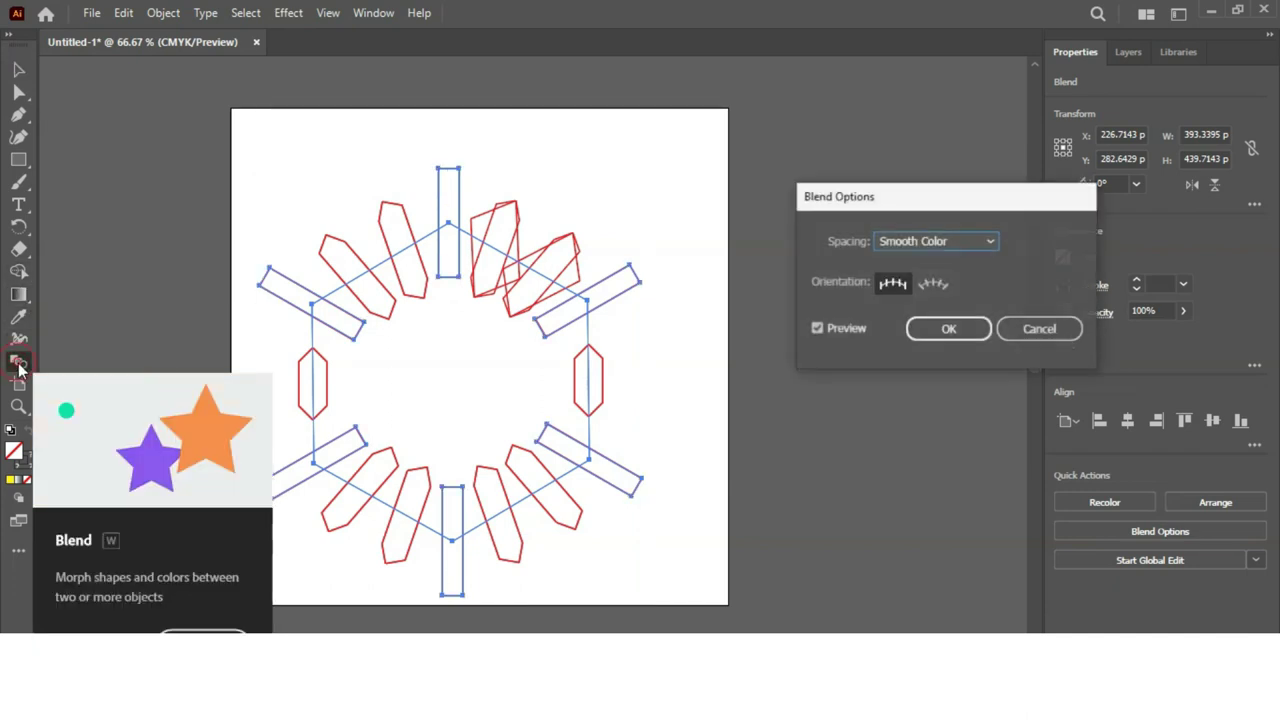
click(950, 245)
click(944, 284)
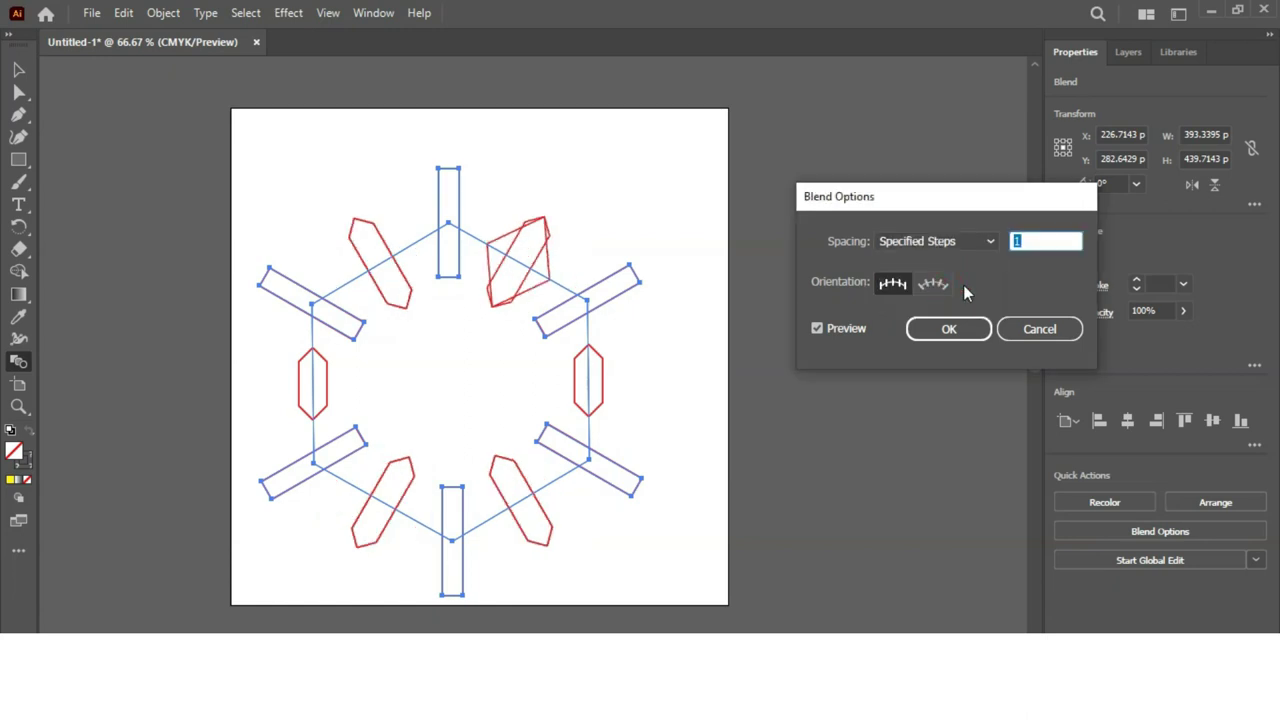
key(Up)
key(Up)
key(Up)
key(Up)
key(Up)
key(Up)
key(Up)
key(Up)
key(Up)
key(Up)
key(Up)
key(Up)
key(Up)
key(Up)
key(Up)
key(Up)
key(Up)
key(Up)
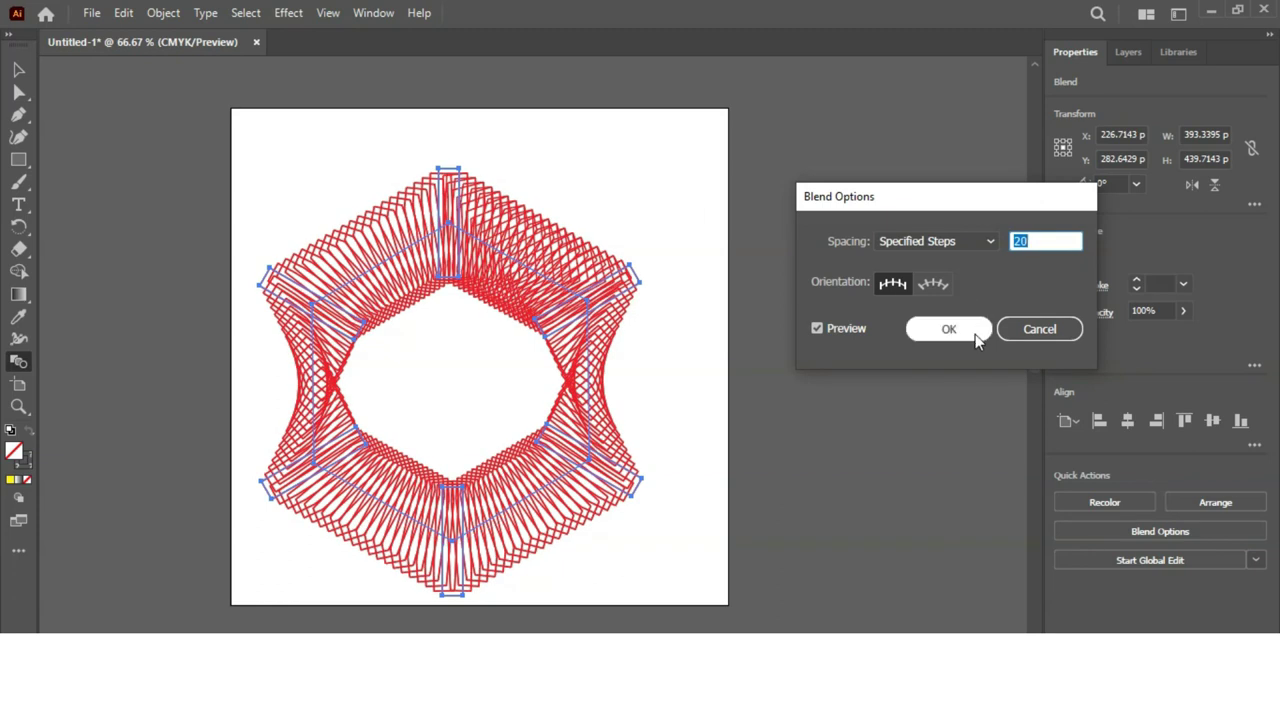
click(976, 338)
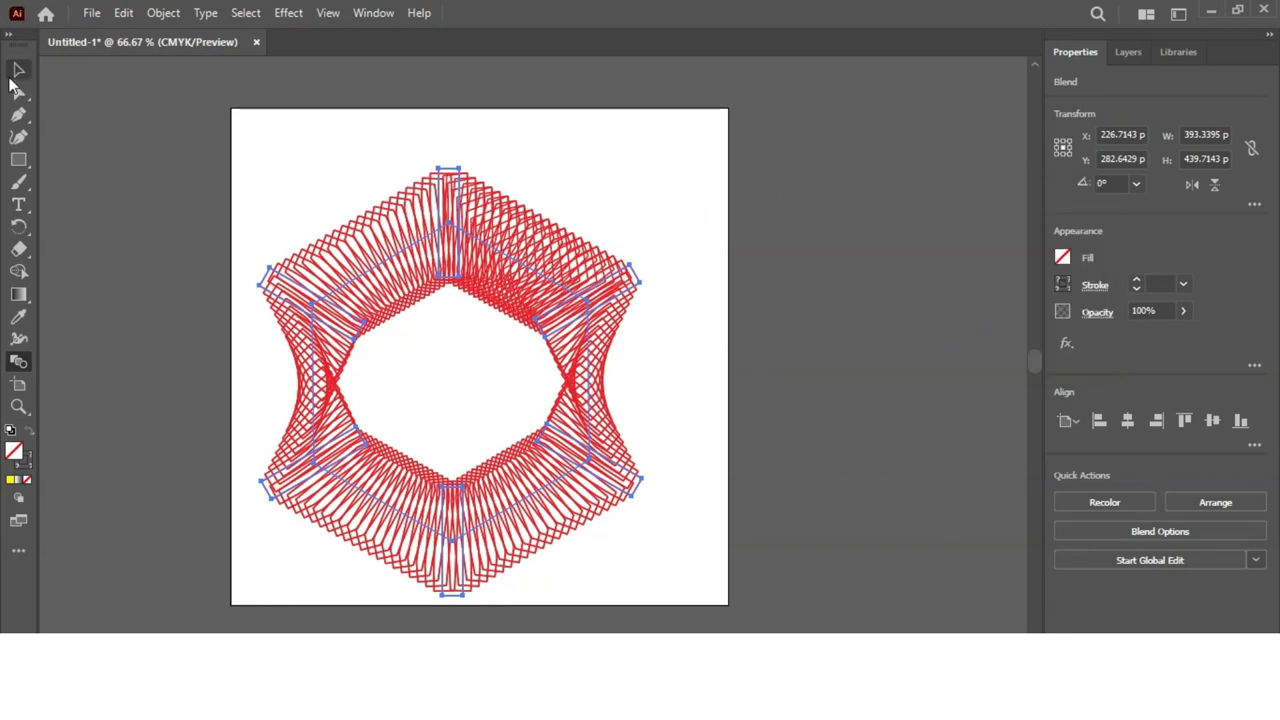
click(18, 70)
click(331, 146)
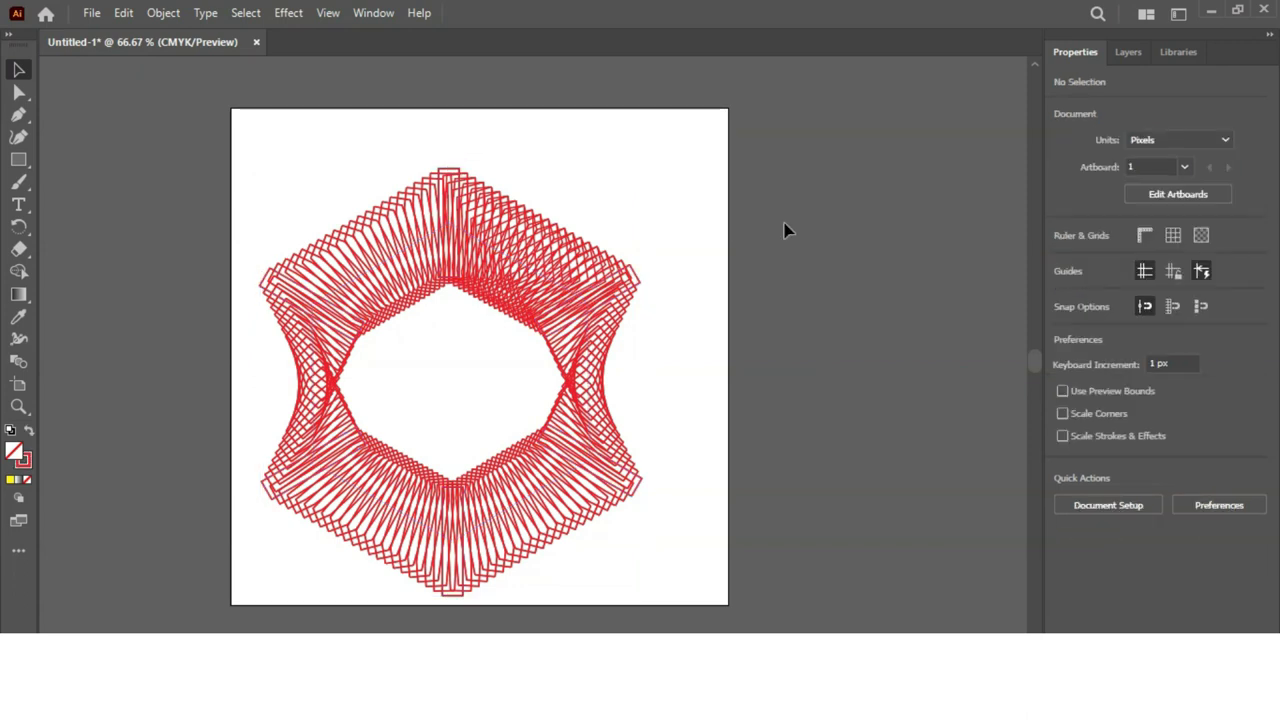